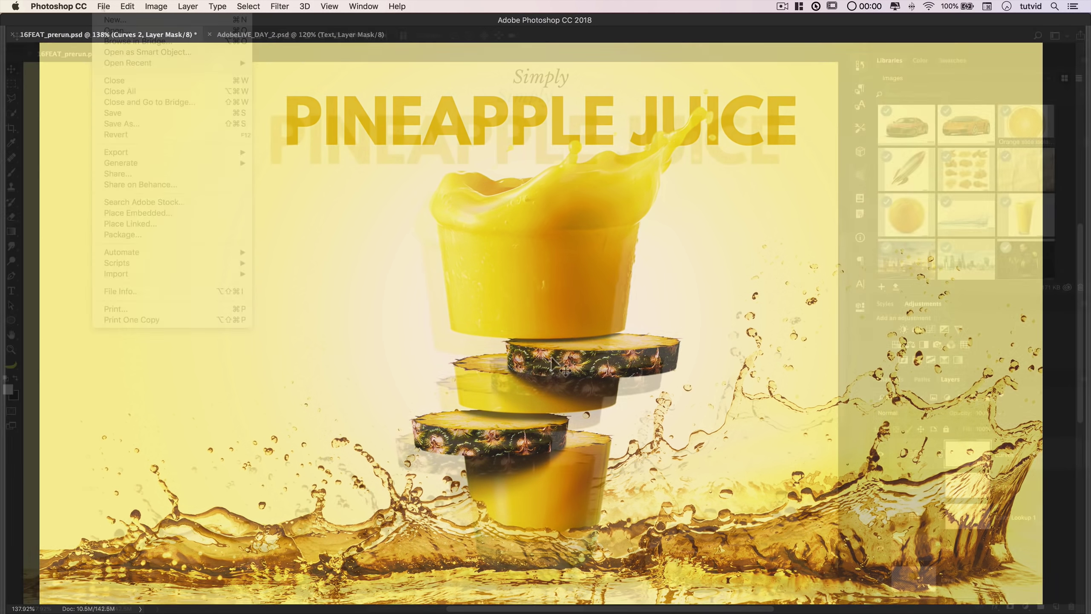
# Create a new 2560 × 1440 pixel document at 72 pixels/inch, RGB Color 8 bit, with white background contents
pyautogui.click(103, 6)
pyautogui.click(115, 19)
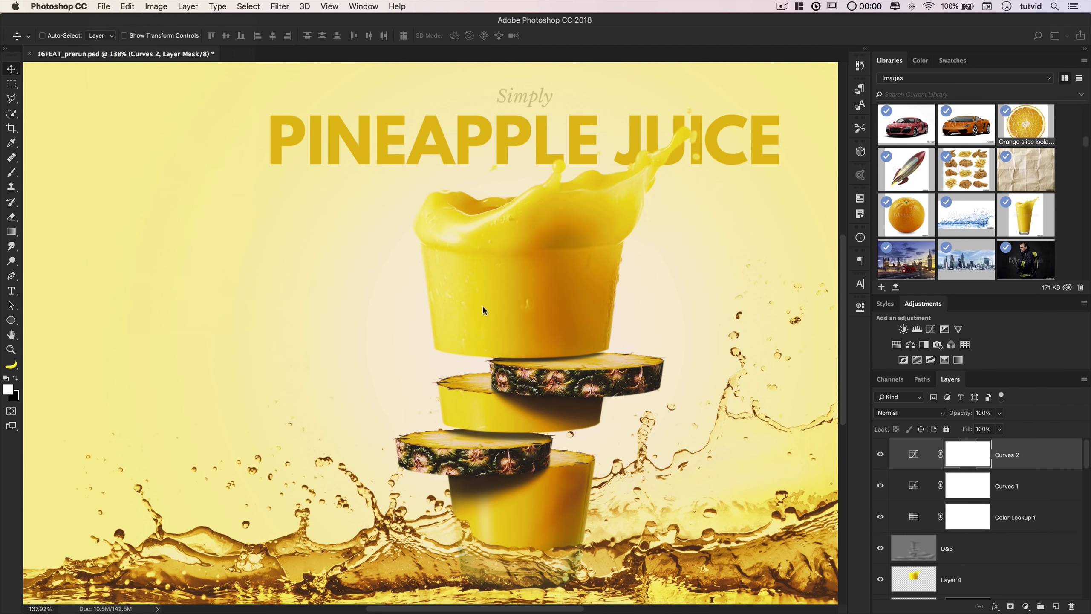
pyautogui.moveTo(722, 26); pyautogui.dragTo(466, 40)
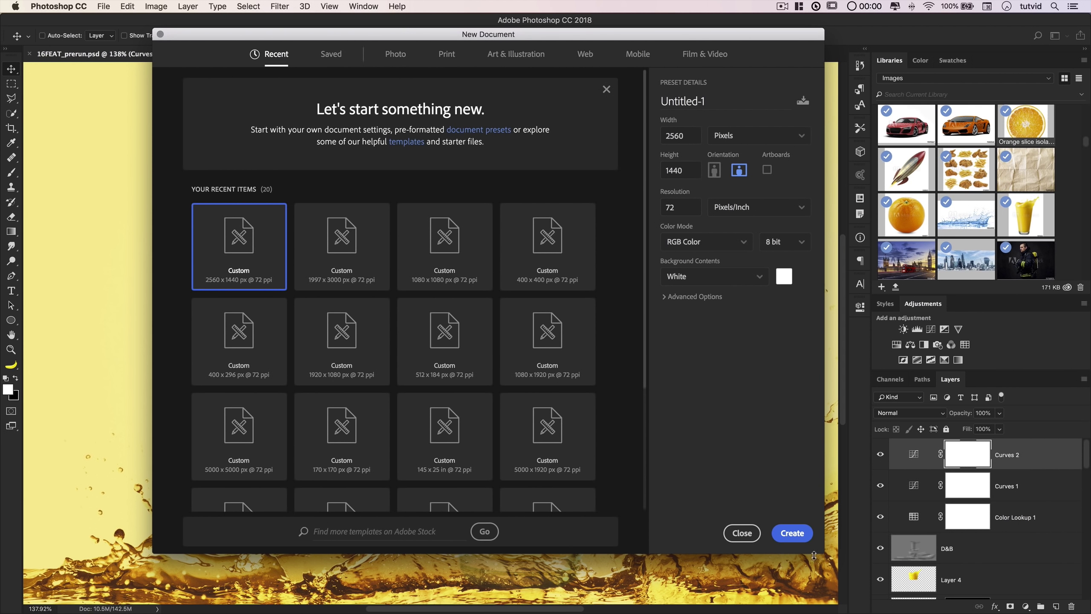
pyautogui.click(792, 533)
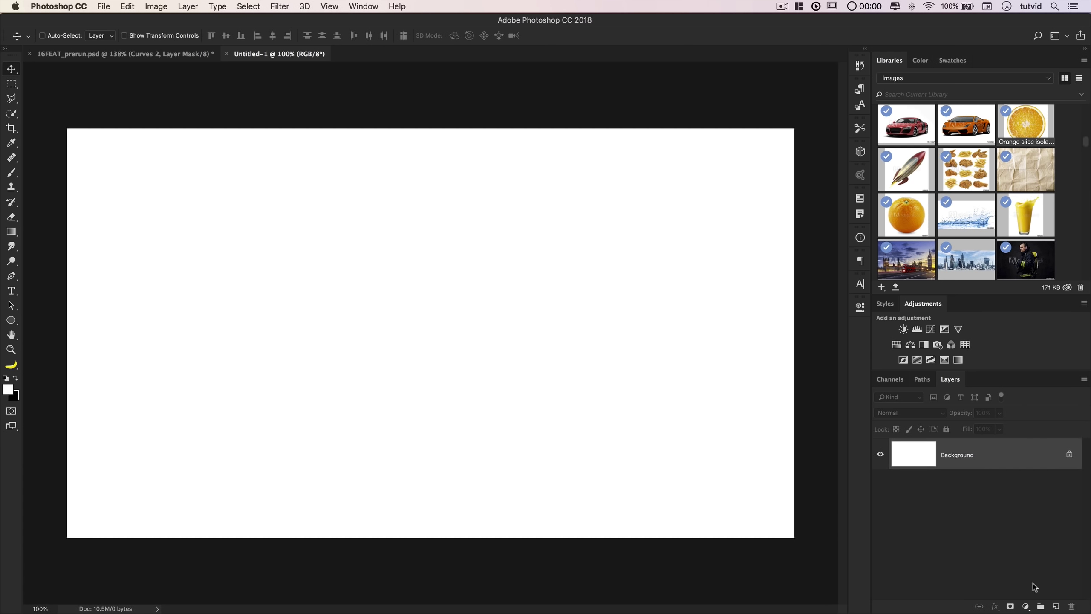
# Add a Solid Color fill layer in a light tan-orange with hue 31°, and delete the white Background layer beneath it
pyautogui.click(1026, 607)
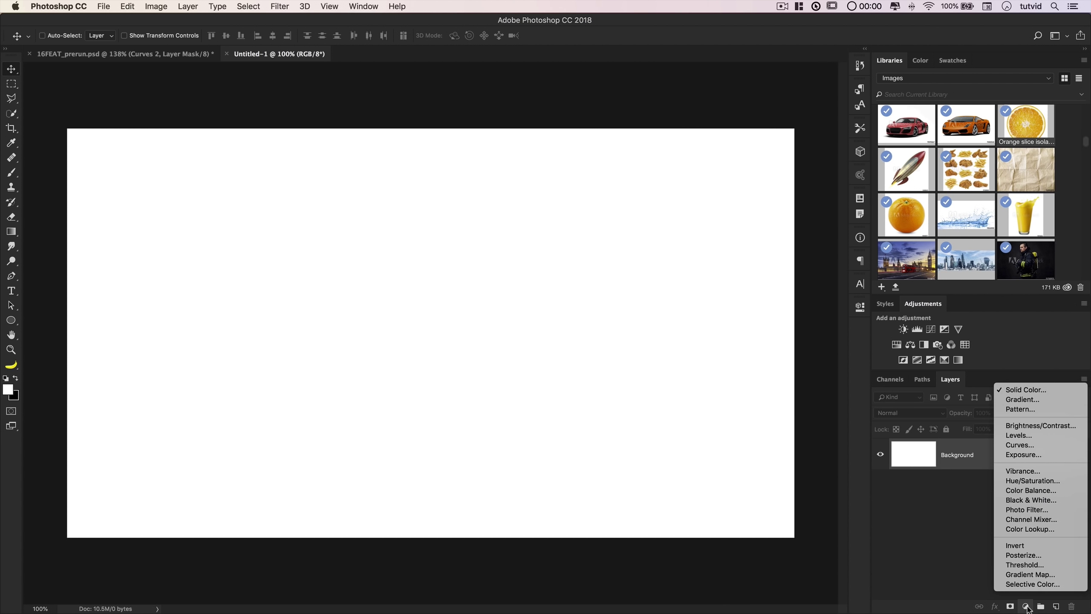
pyautogui.click(1027, 389)
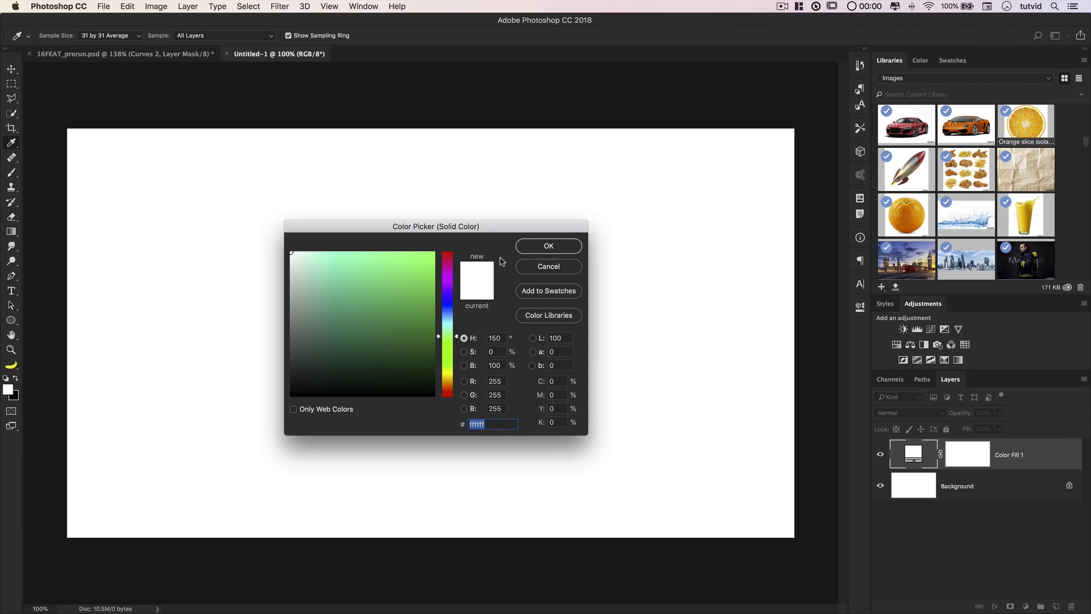
pyautogui.click(447, 385)
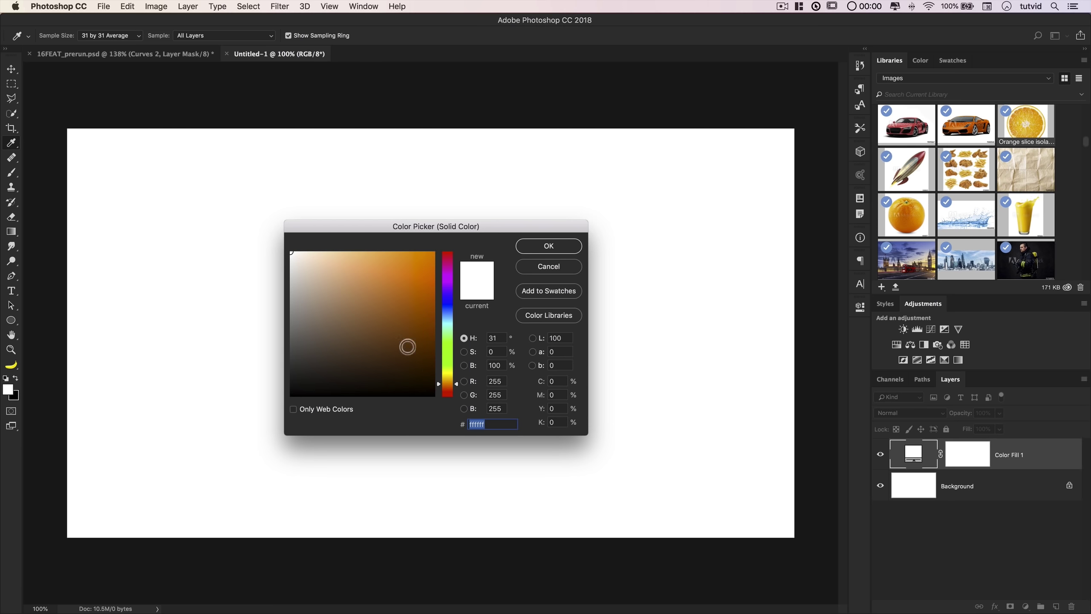
pyautogui.click(348, 258)
pyautogui.moveTo(347, 258); pyautogui.dragTo(353, 249)
pyautogui.click(549, 246)
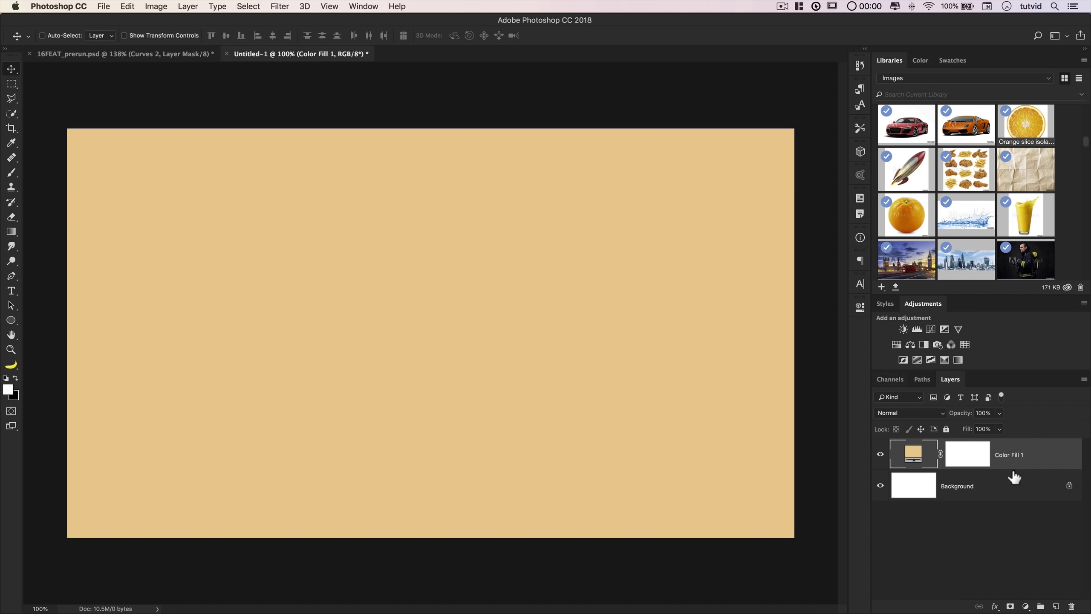
pyautogui.click(1070, 485)
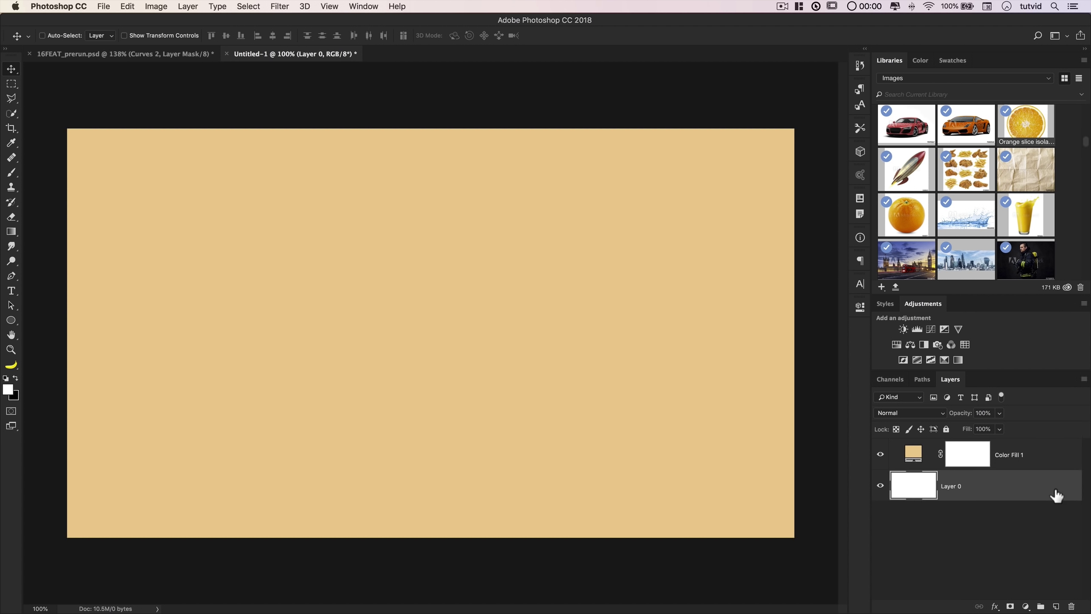
pyautogui.moveTo(1032, 495); pyautogui.dragTo(1073, 606)
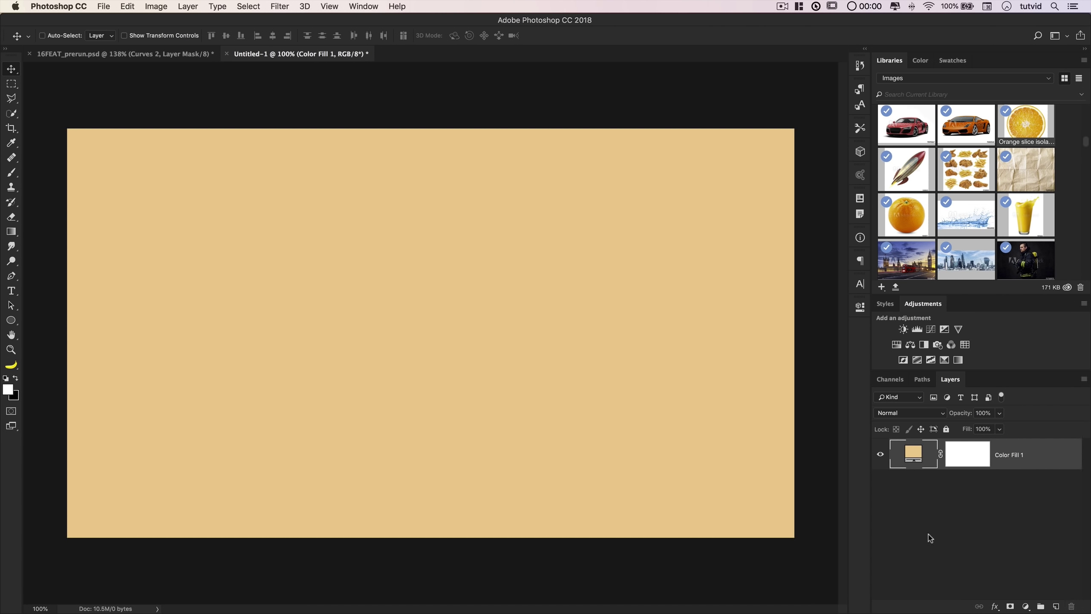
# Add a new empty layer above the color fill and name it Glow
pyautogui.click(1057, 606)
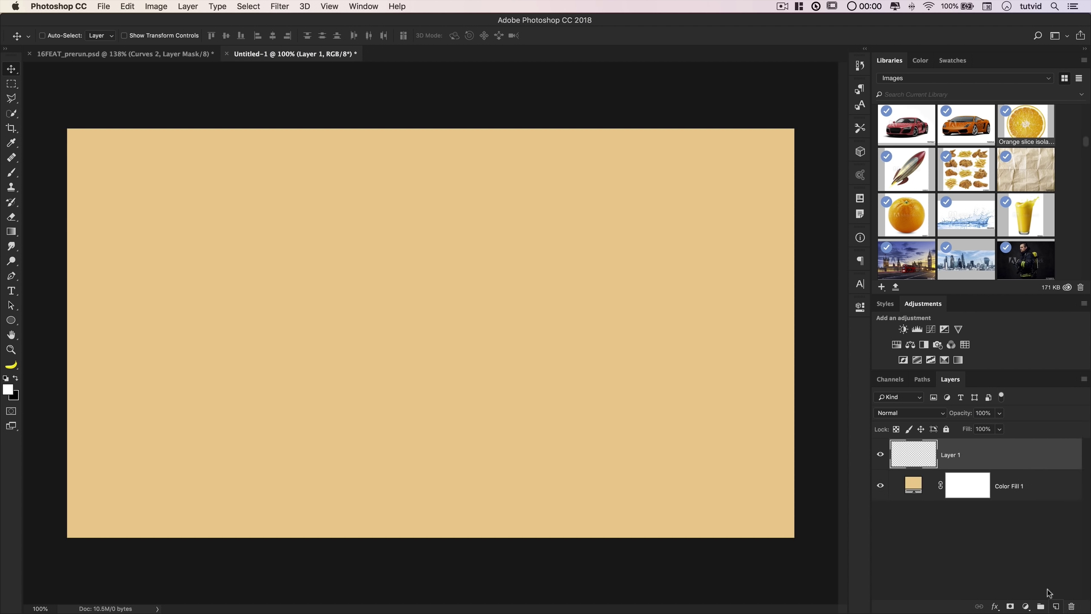
pyautogui.doubleClick(947, 454)
pyautogui.write('Glow')
pyautogui.press('Return')
# Paint a white glow at the canvas centre on the Glow layer with a 650 px Soft Round brush at 0% hardness
pyautogui.click(11, 173)
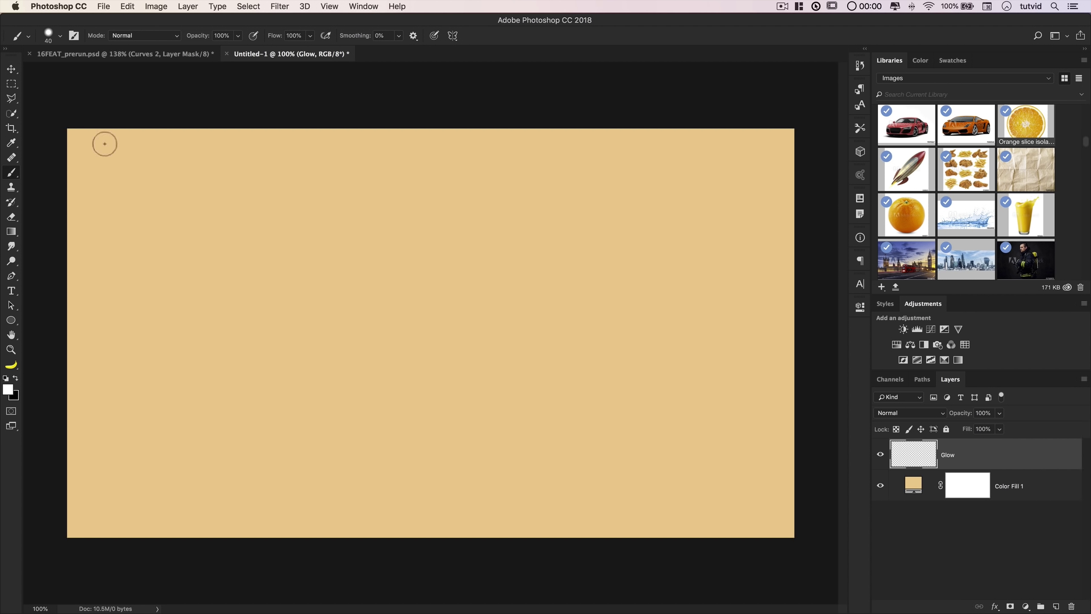
pyautogui.rightClick(382, 278)
pyautogui.moveTo(470, 147); pyautogui.dragTo(390, 153)
pyautogui.moveTo(459, 123); pyautogui.dragTo(501, 124)
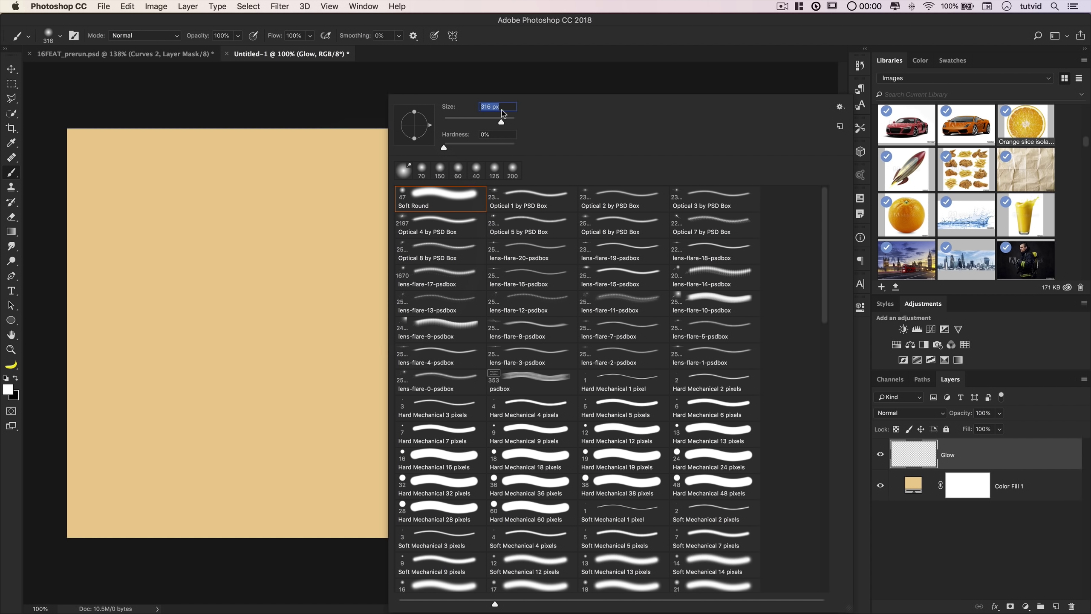
pyautogui.write('650')
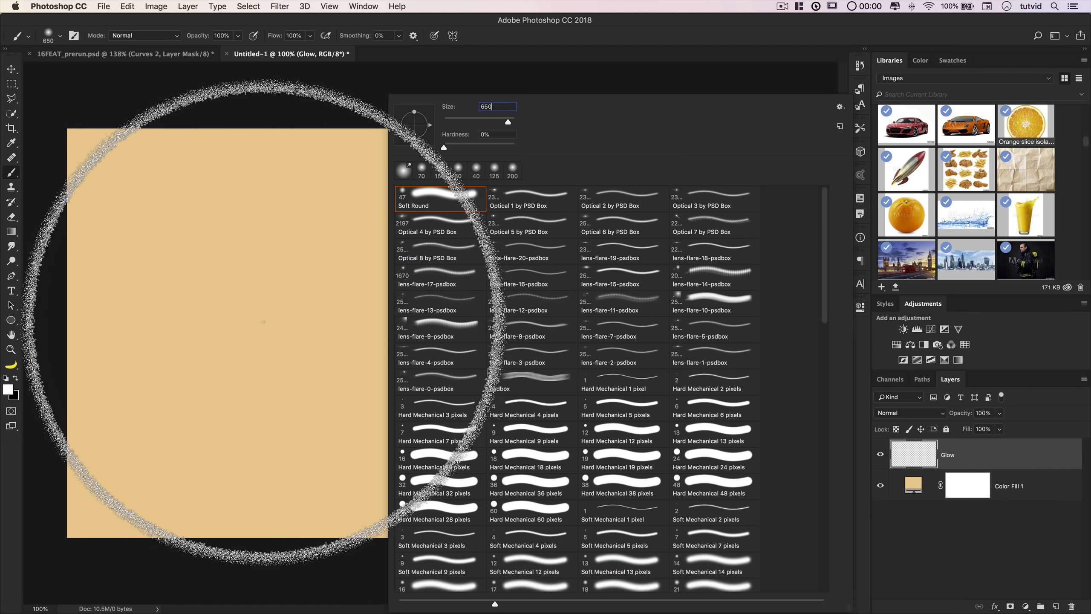
pyautogui.press('Return')
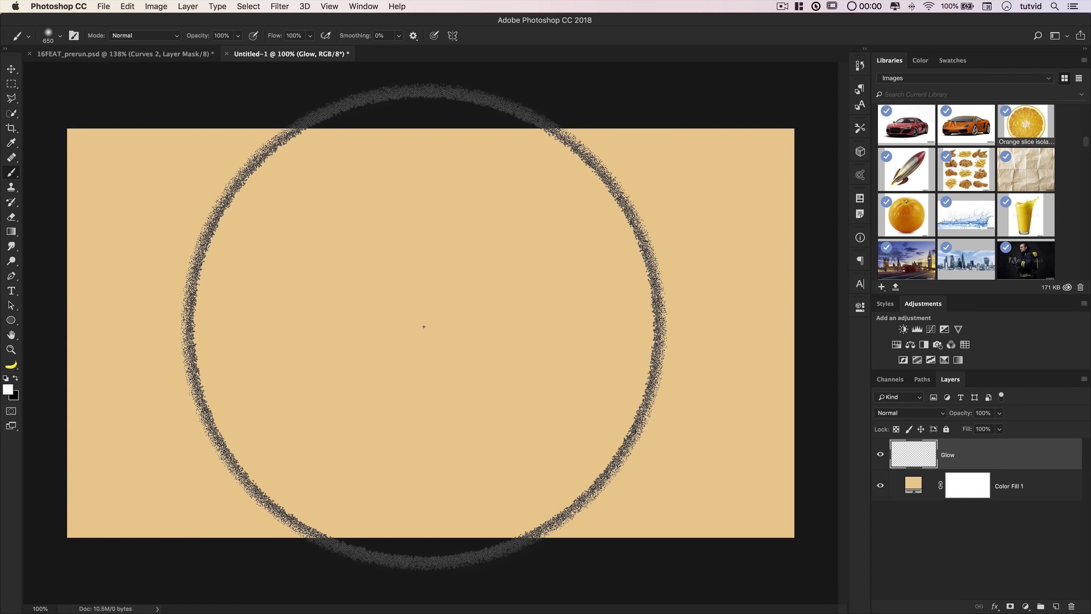
pyautogui.click(421, 325)
pyautogui.click(421, 326)
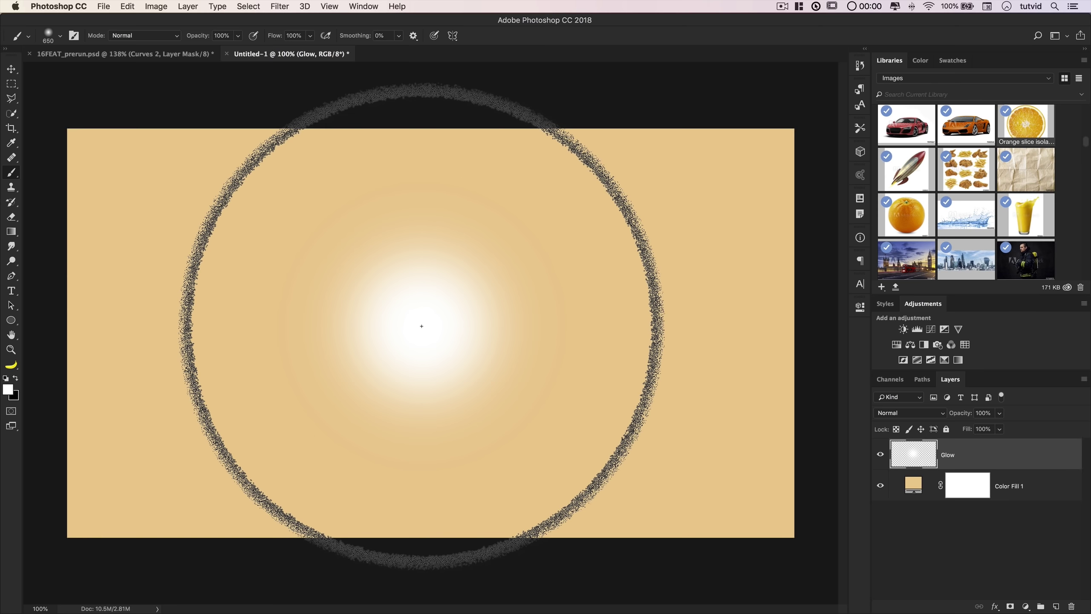
# Scale the glow around its centre to about 236% and lower the Glow layer's opacity to 56%
pyautogui.click(16, 68)
pyautogui.press('super+t')
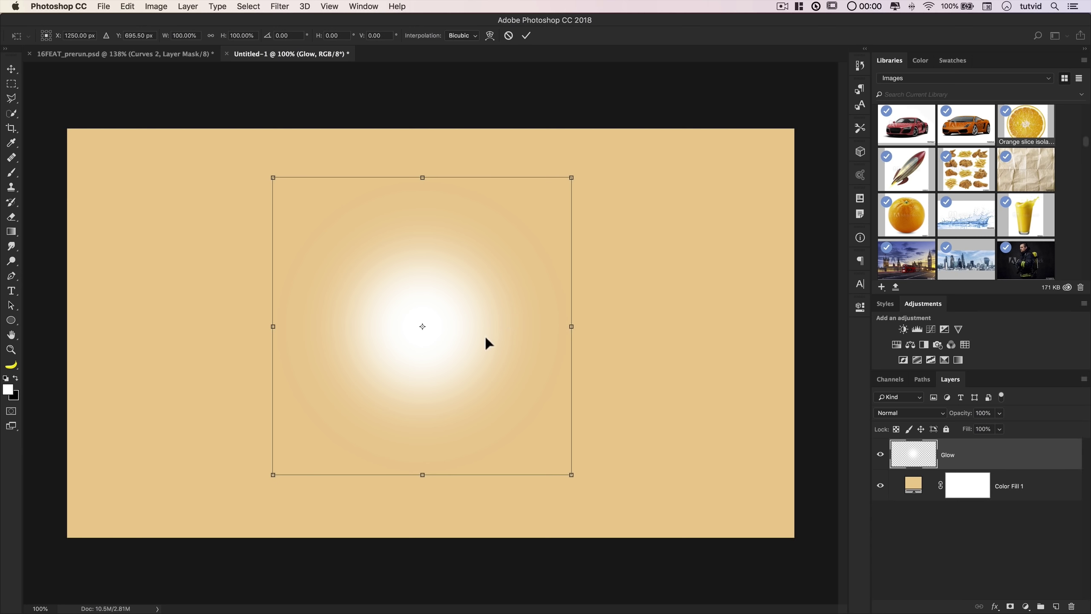
pyautogui.press('super+minus')
pyautogui.press('super+minus')
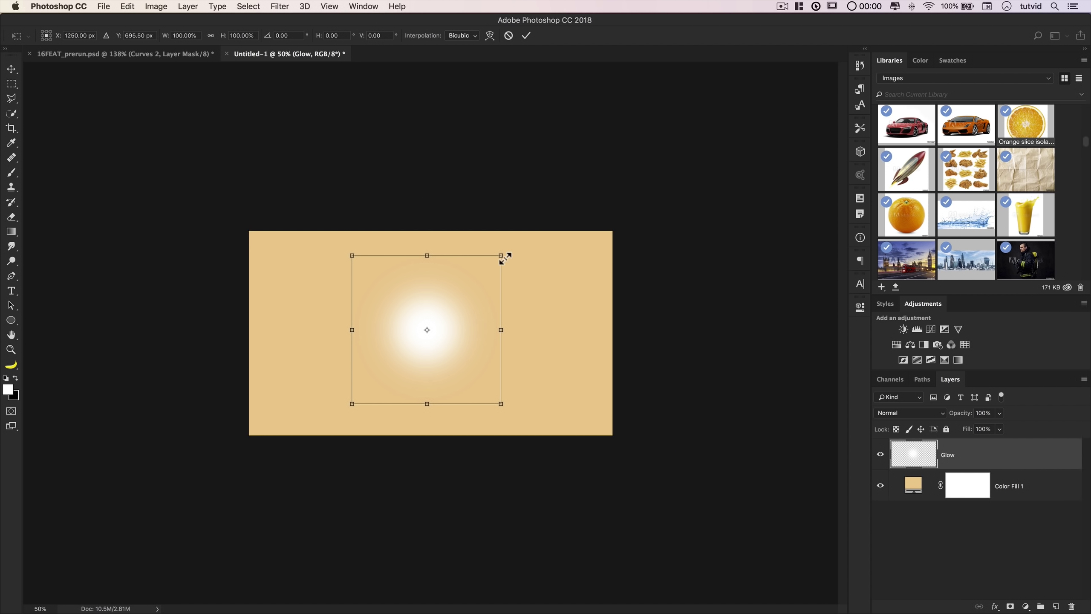
pyautogui.moveTo(502, 257); pyautogui.dragTo(625, 176)
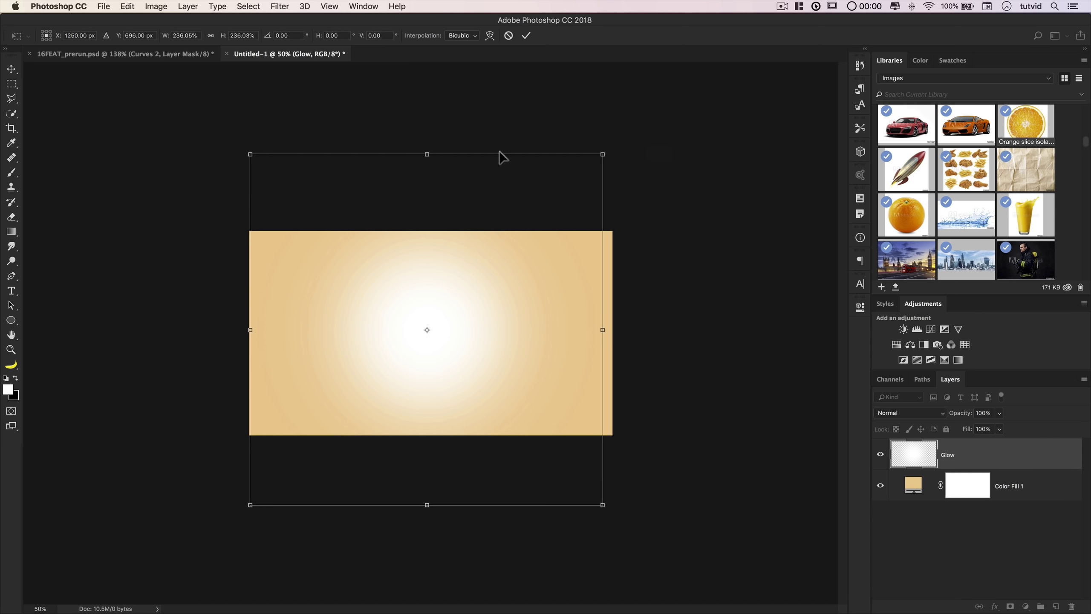
pyautogui.click(525, 37)
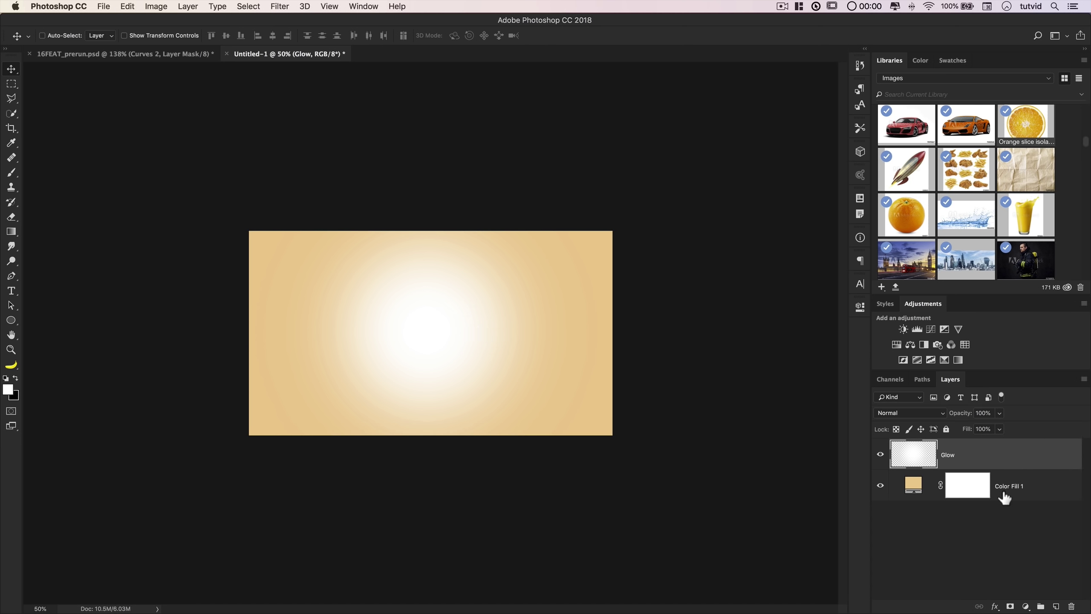
pyautogui.moveTo(962, 414); pyautogui.dragTo(937, 412)
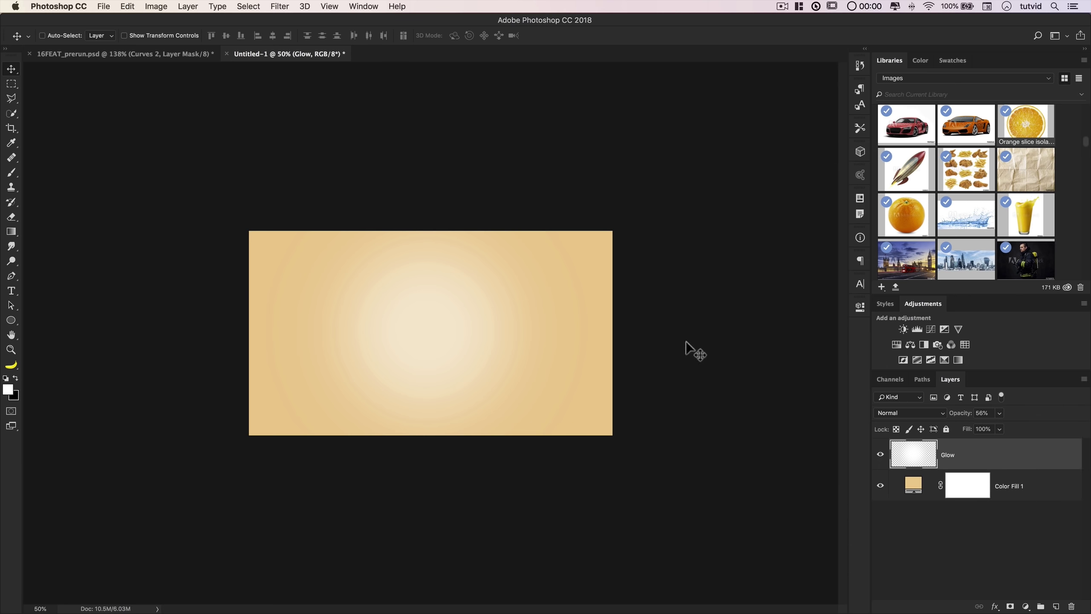
pyautogui.press('super+1')
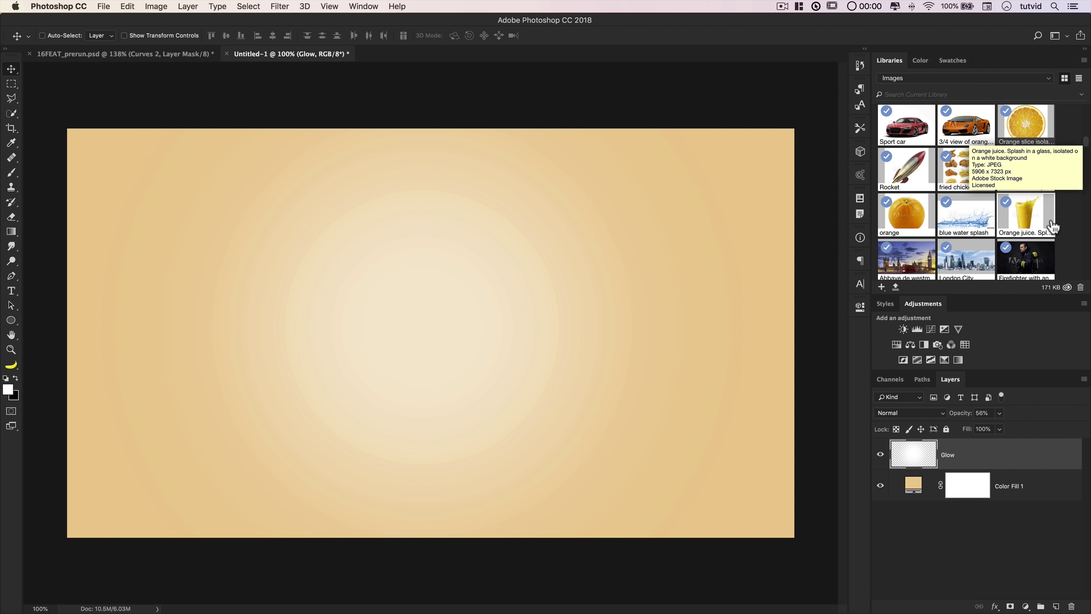
# Examine the orange juice, water splash, orange and pineapple stock images in the Images library, and the finished pineapple juice composite
pyautogui.moveTo(1035, 224)
pyautogui.moveTo(988, 221)
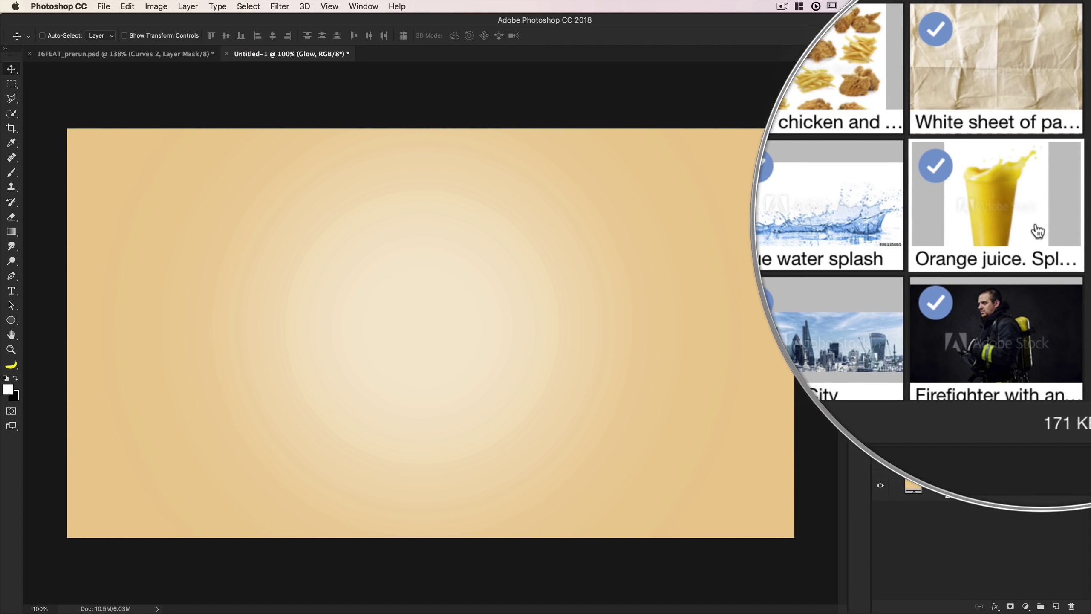
pyautogui.click(135, 52)
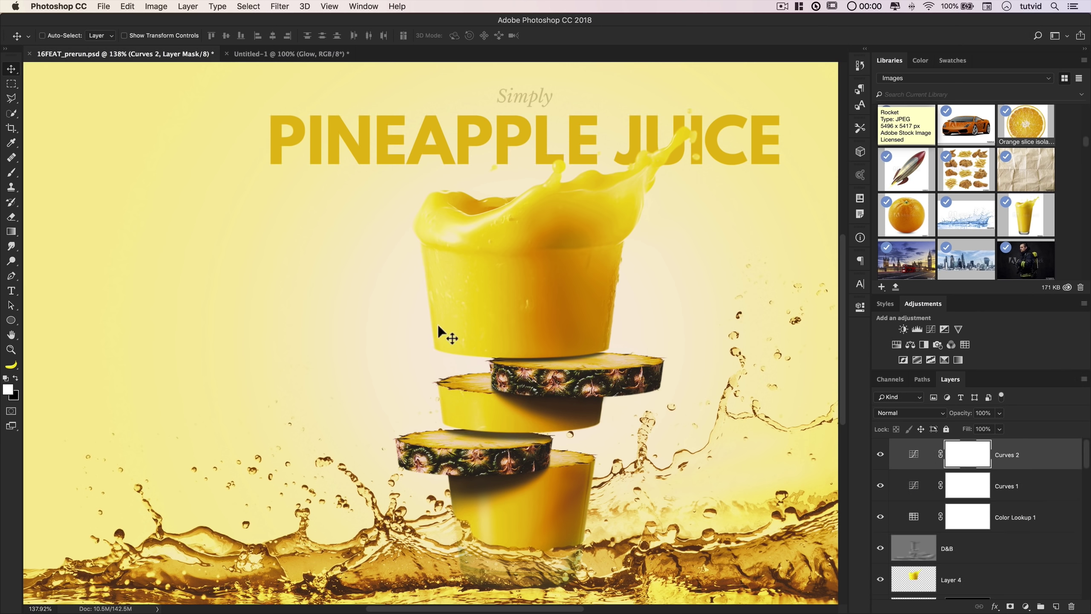
pyautogui.click(283, 54)
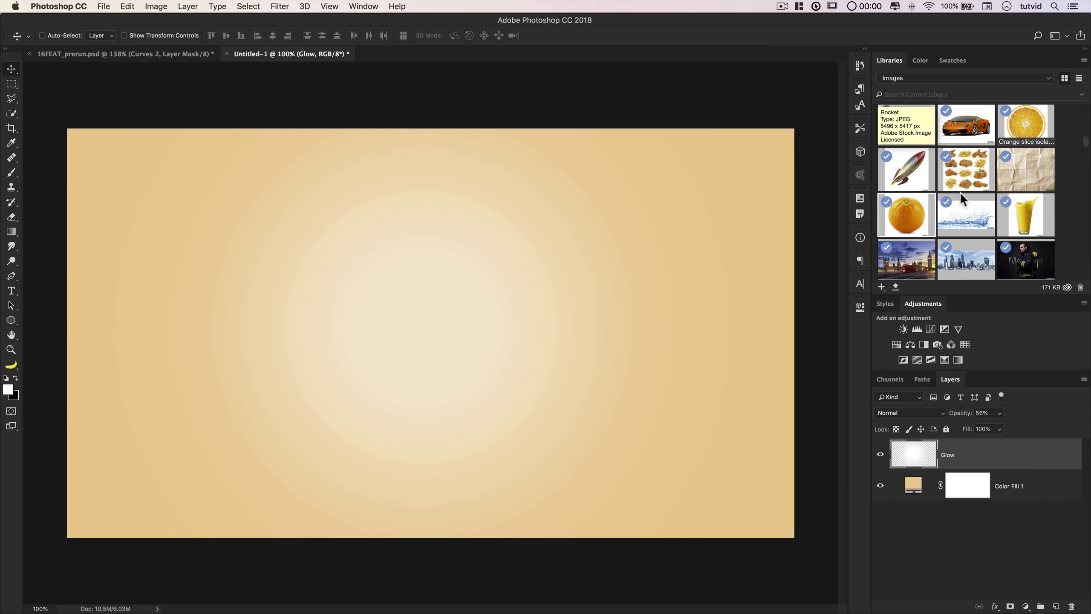
pyautogui.moveTo(897, 203)
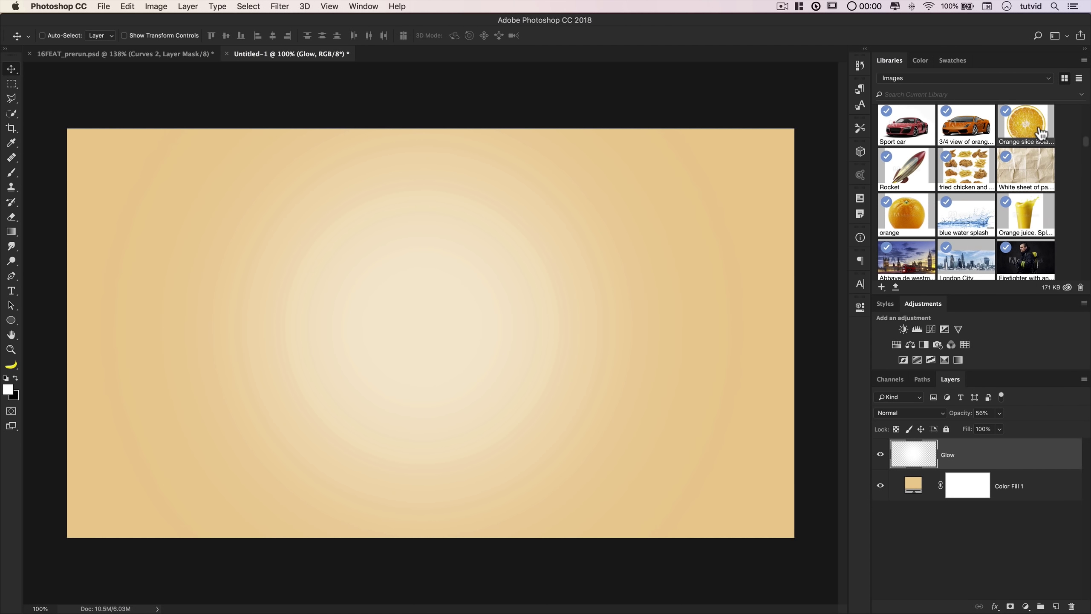
pyautogui.moveTo(1035, 133)
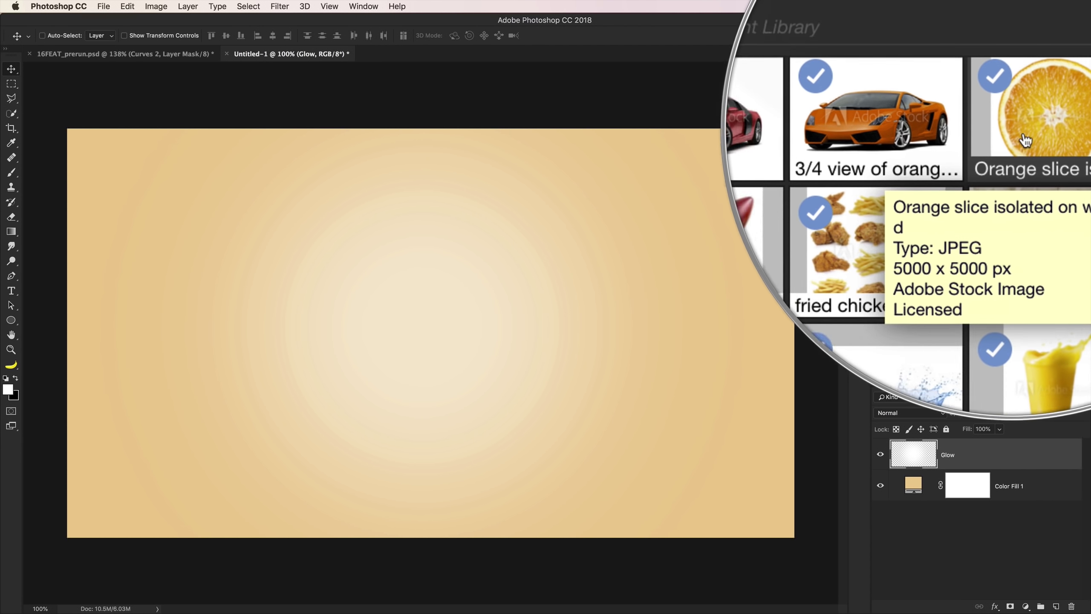
pyautogui.scroll(5, 967, 154)
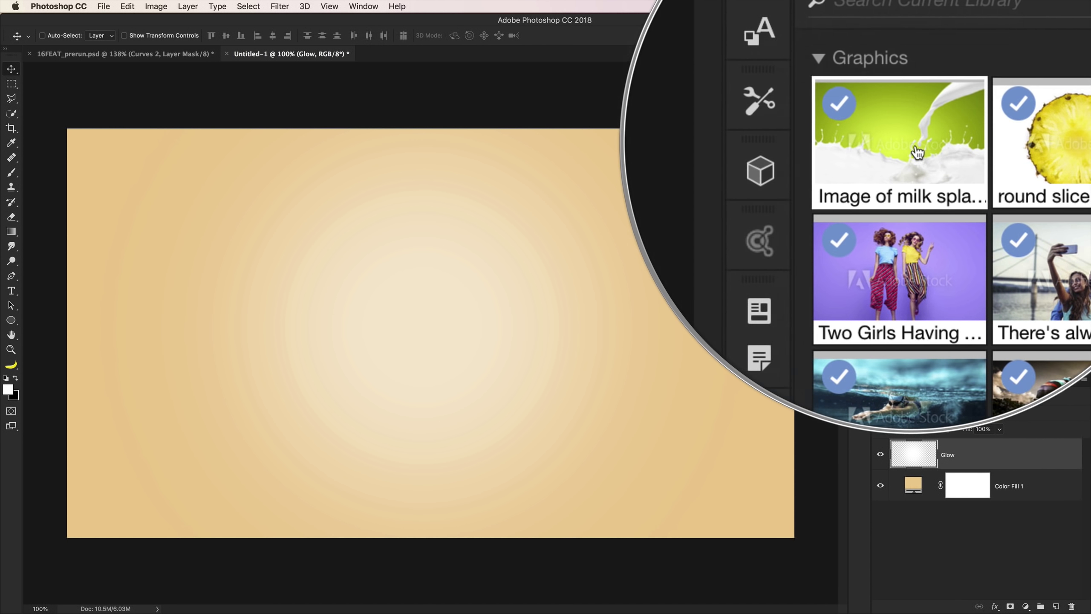
pyautogui.moveTo(969, 150)
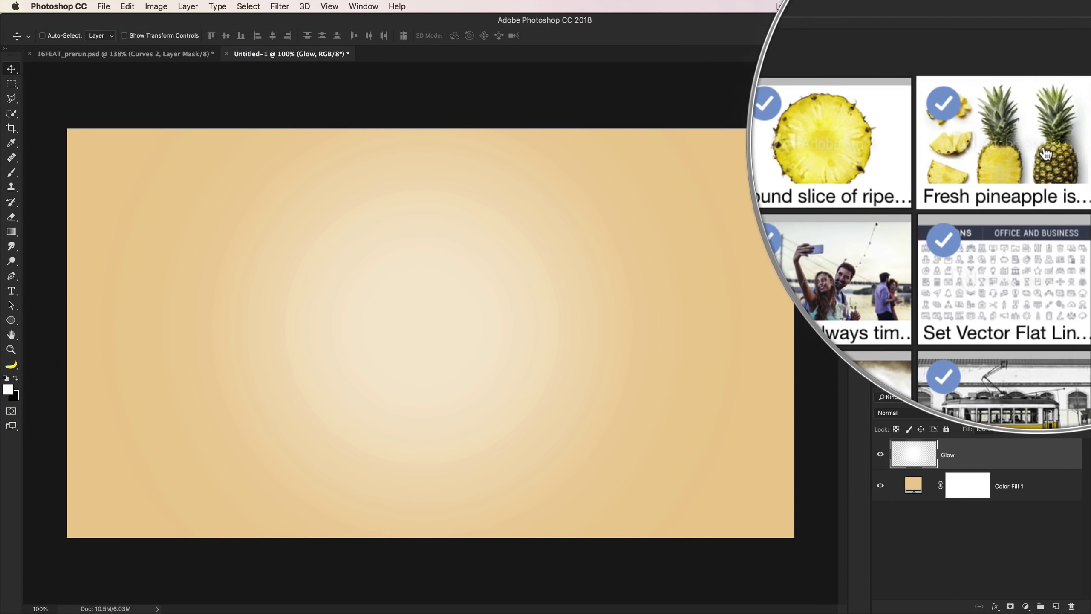
pyautogui.scroll(-5, 943, 269)
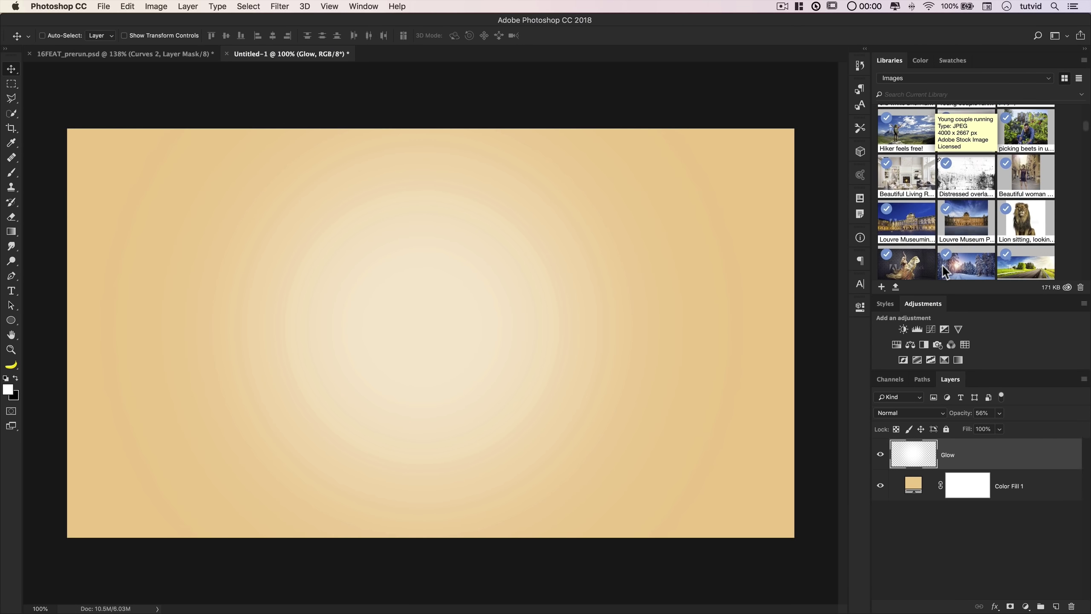
pyautogui.scroll(-2, 942, 264)
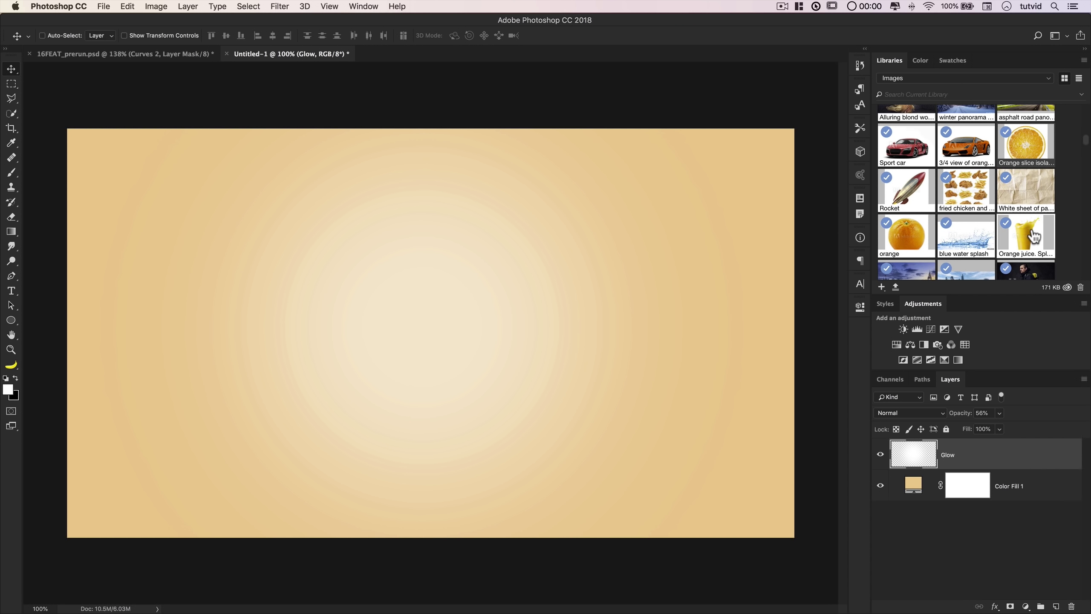
# Place the orange juice splash image from the library into the document, centred on the canvas
pyautogui.moveTo(1037, 220); pyautogui.dragTo(421, 313)
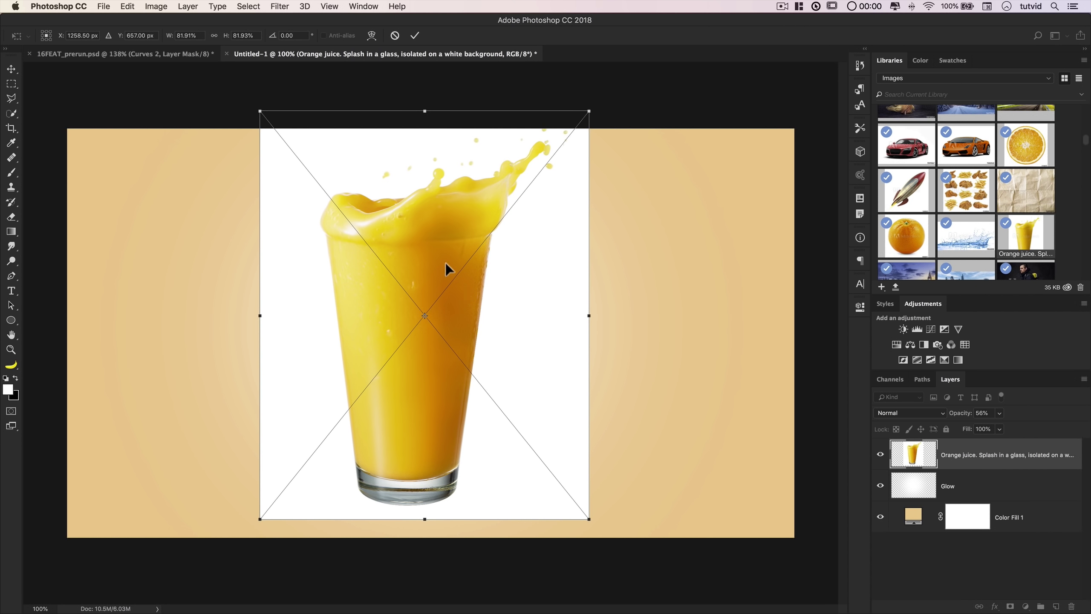
pyautogui.moveTo(440, 264); pyautogui.dragTo(442, 281)
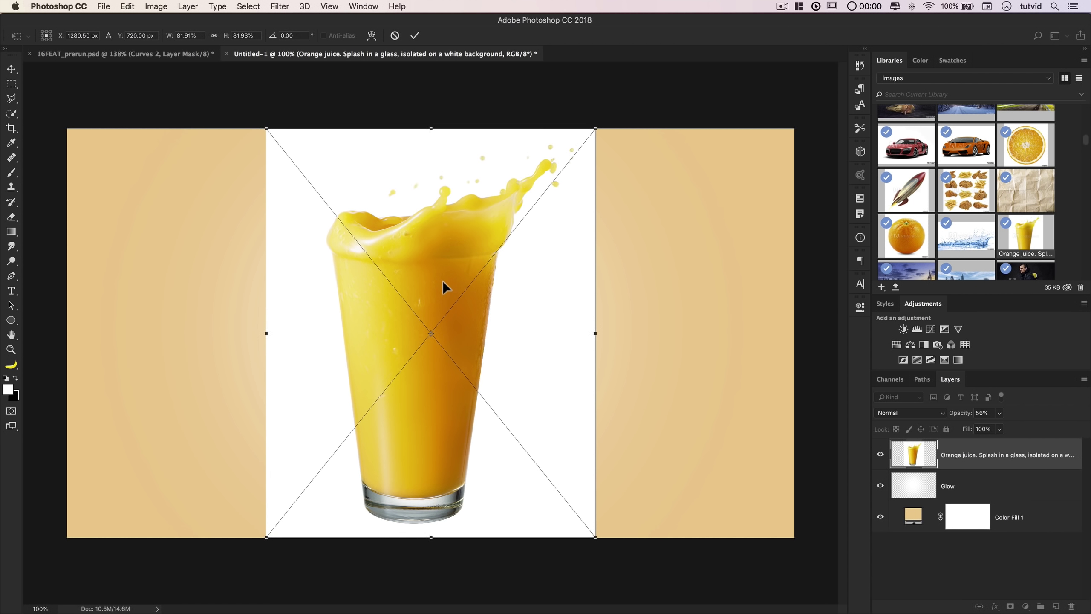
pyautogui.press('Return')
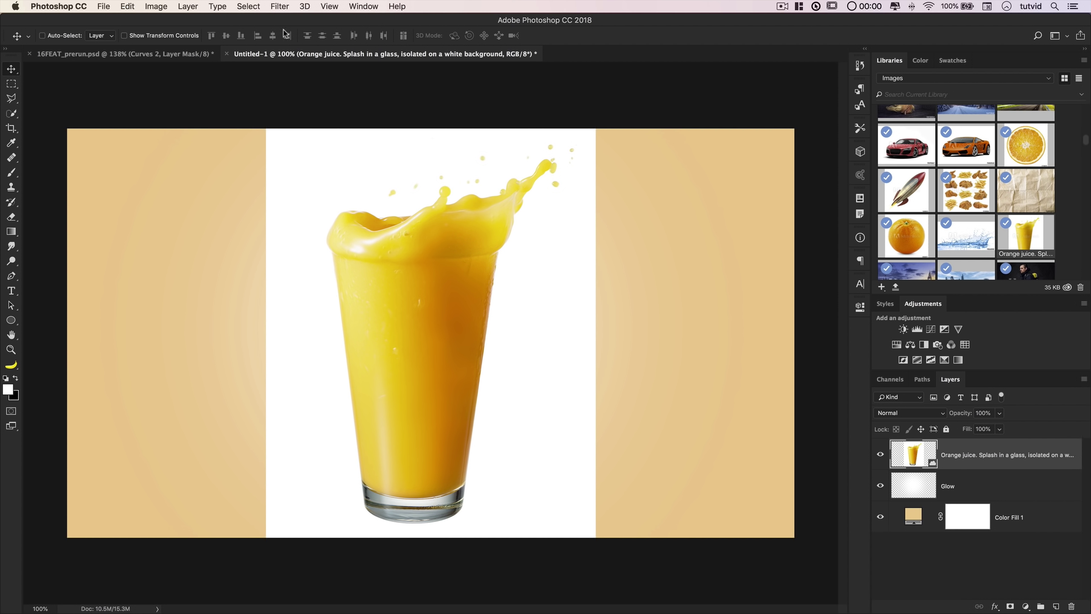
# Select the juice glass automatically as the subject and open the selection in Select and Mask
pyautogui.click(248, 6)
pyautogui.click(270, 142)
pyautogui.click(248, 6)
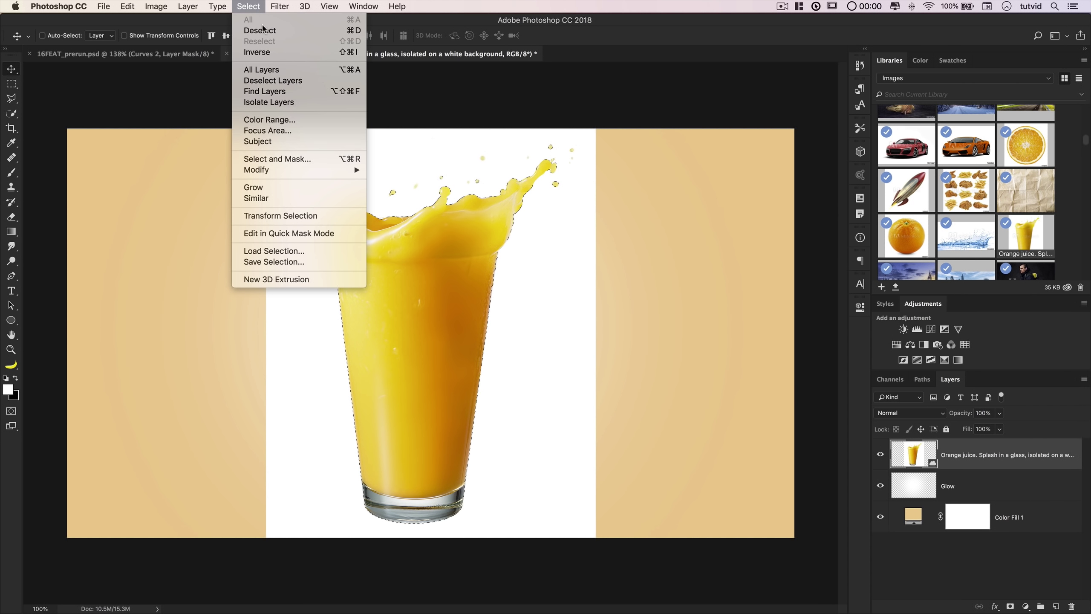
pyautogui.click(293, 158)
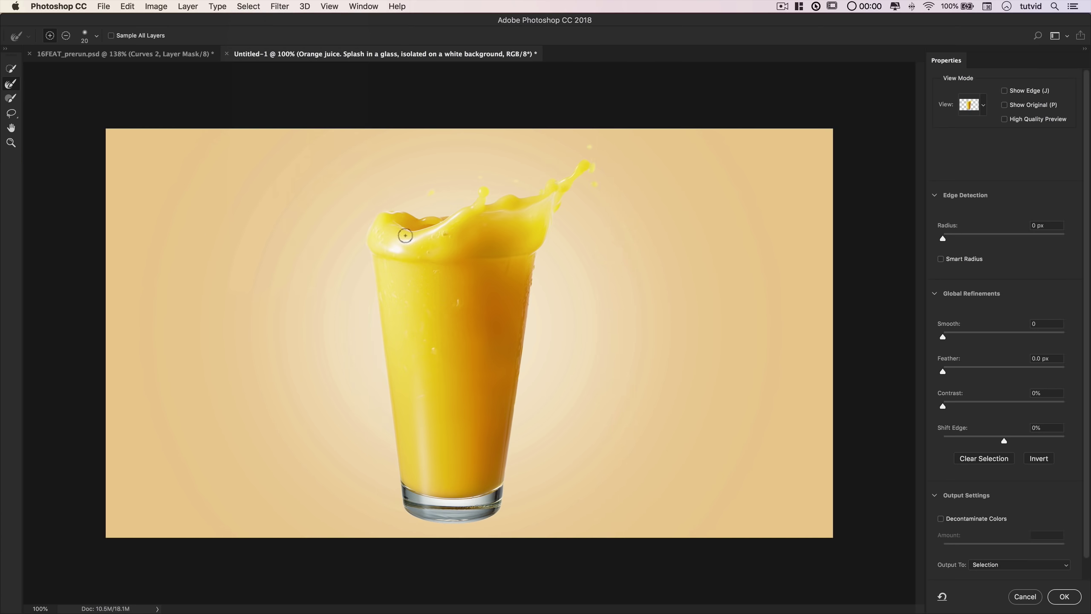
# Refine the glass selection with 2 px radius, 4.0 px feather, 65% contrast and -18% shift edge, and output it as a layer mask
pyautogui.click(954, 236)
pyautogui.moveTo(955, 370); pyautogui.dragTo(969, 370)
pyautogui.moveTo(945, 408); pyautogui.dragTo(1023, 416)
pyautogui.moveTo(1007, 439); pyautogui.dragTo(995, 444)
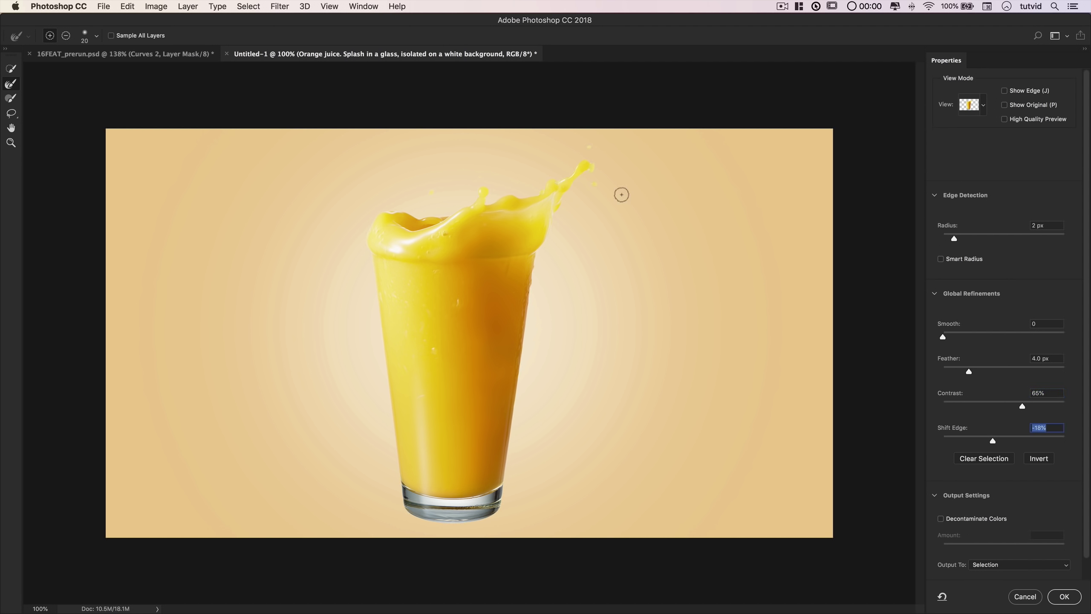
pyautogui.click(999, 565)
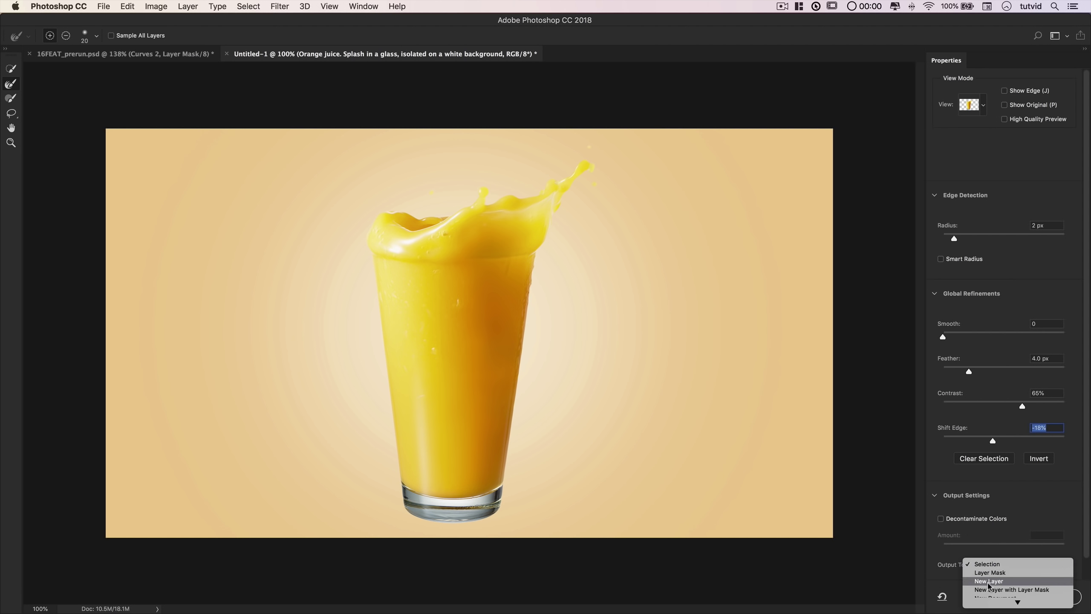
pyautogui.click(998, 573)
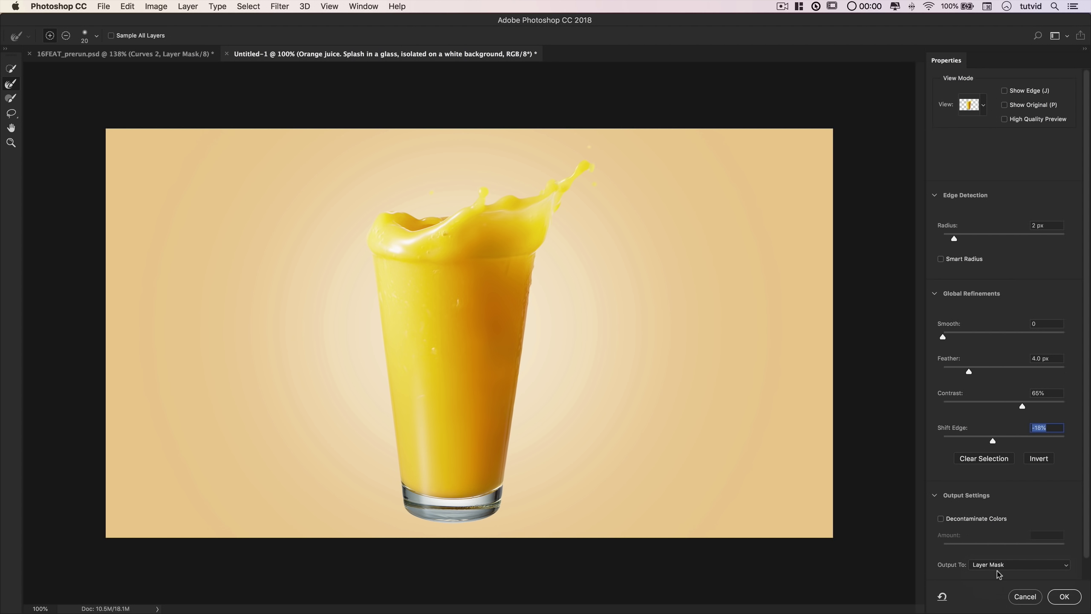
pyautogui.click(1065, 596)
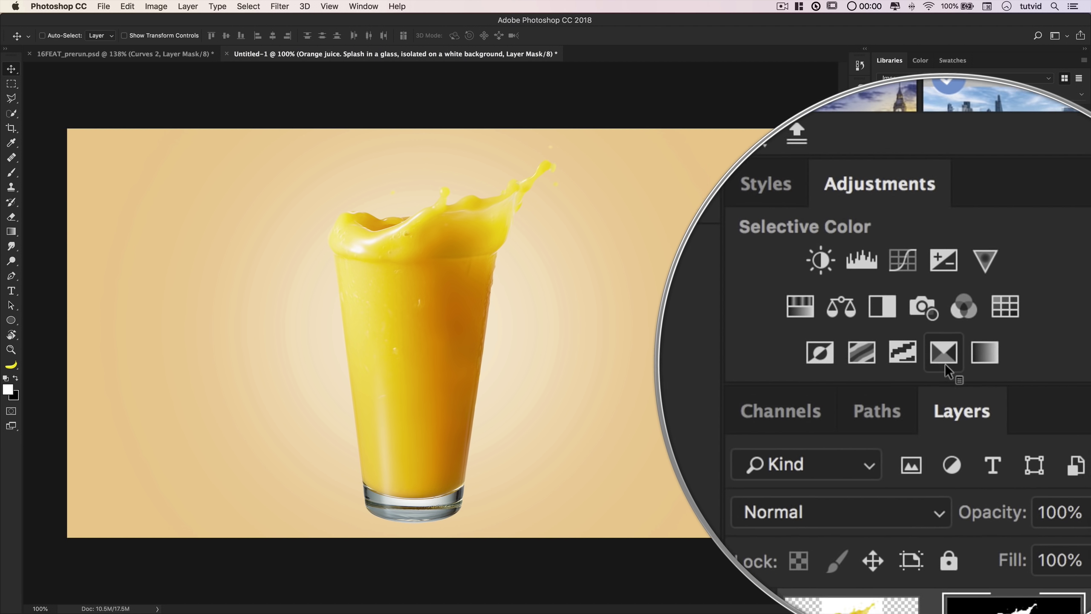
# Add a Selective Color adjustment clipped to the orange juice glass layer
pyautogui.click(944, 360)
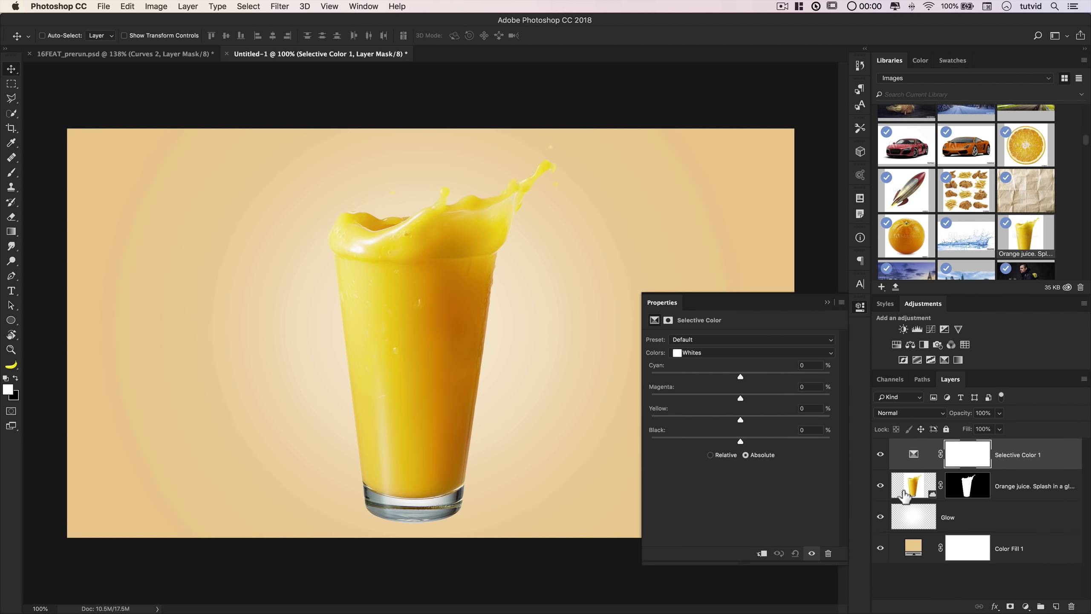
pyautogui.moveTo(918, 460); pyautogui.dragTo(918, 492)
pyautogui.press('super+alt+g')
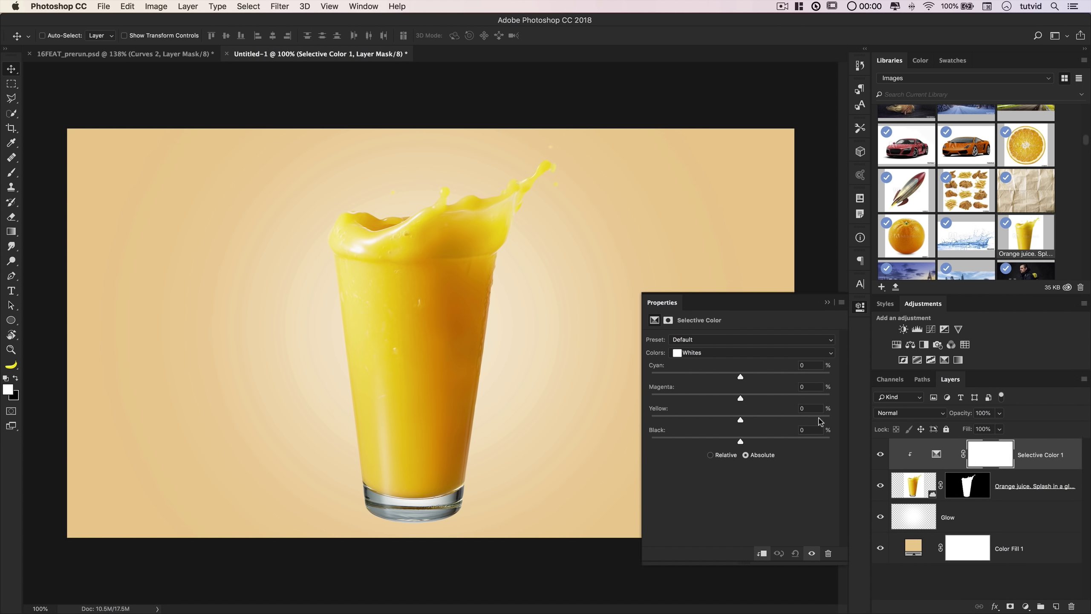
# Warm the juice's whites in Selective Color with cyan at -49%, magenta at -9% and yellow at +25%
pyautogui.click(713, 353)
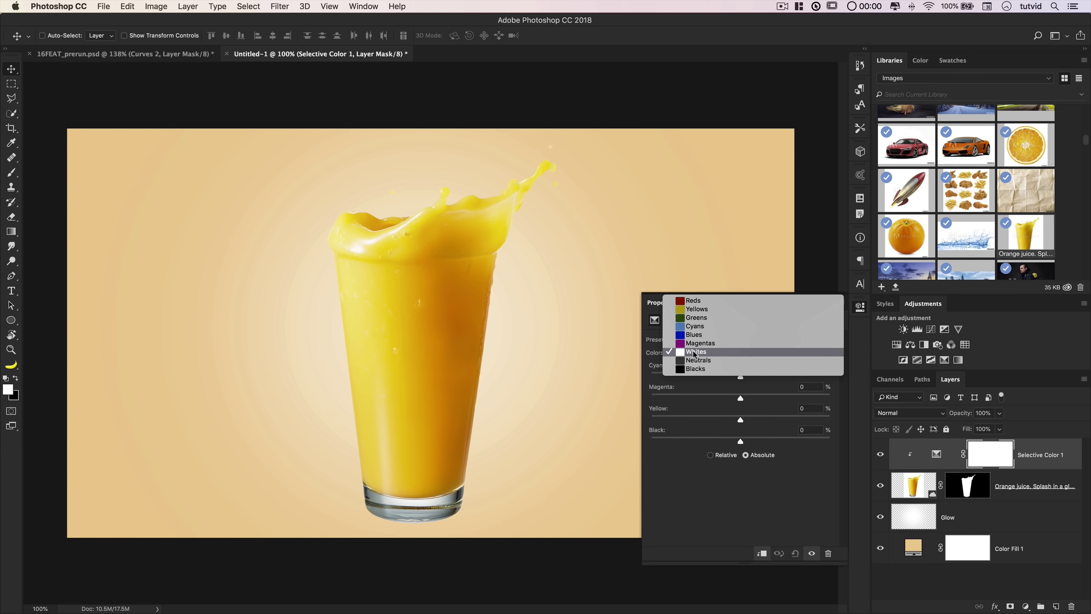
pyautogui.click(694, 354)
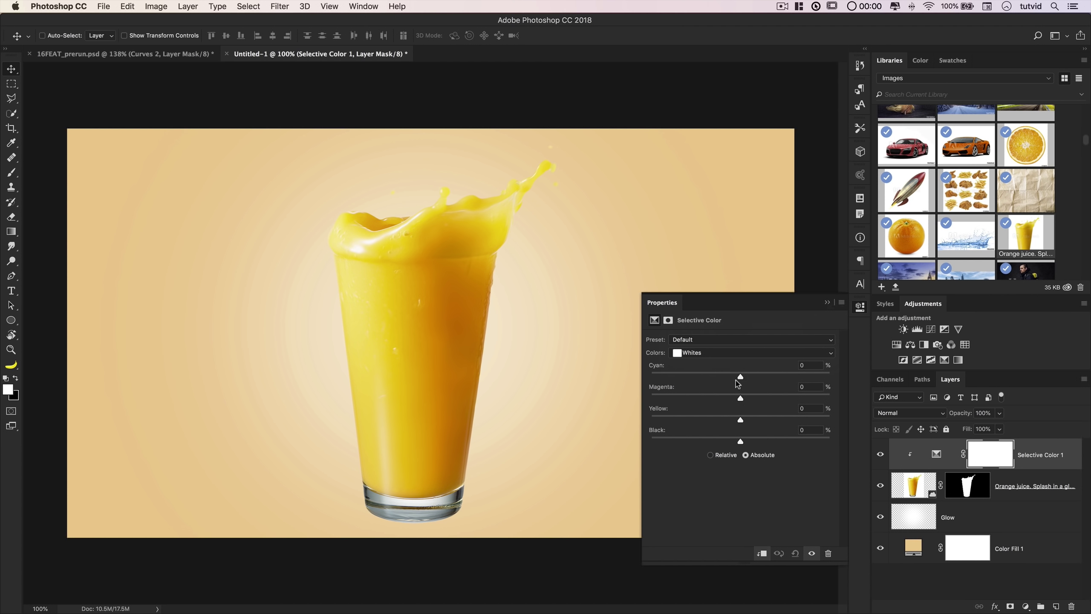
pyautogui.moveTo(741, 377); pyautogui.dragTo(695, 384)
pyautogui.moveTo(739, 400); pyautogui.dragTo(731, 401)
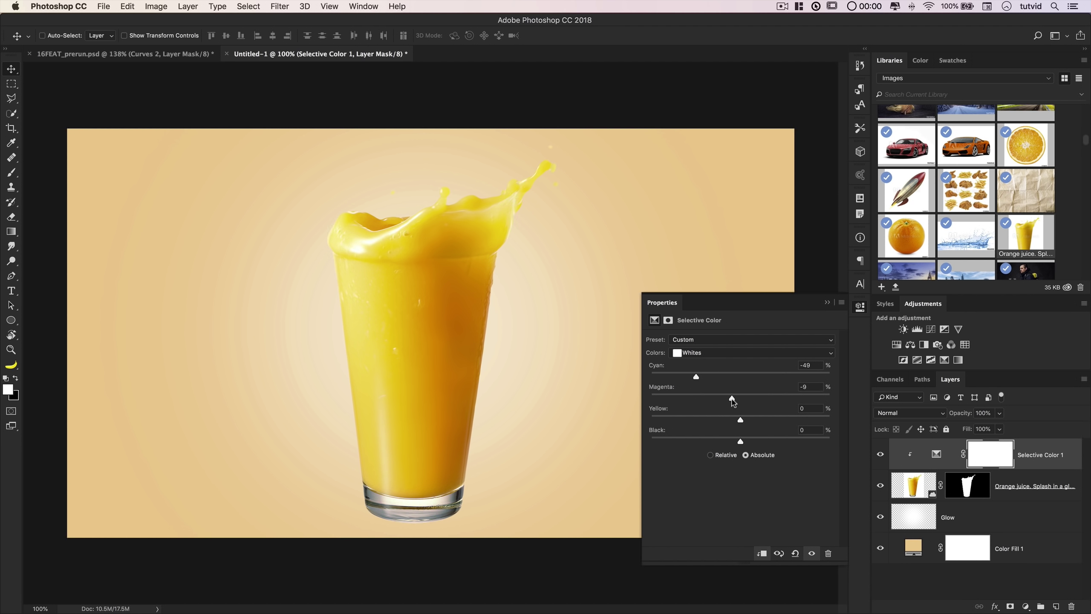
pyautogui.moveTo(739, 421); pyautogui.dragTo(763, 423)
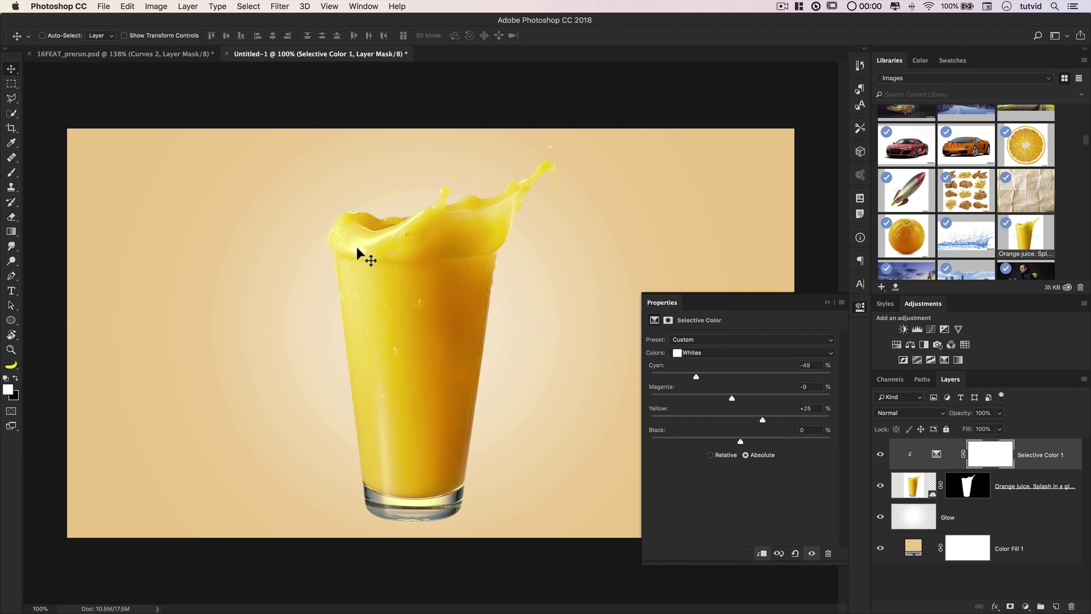
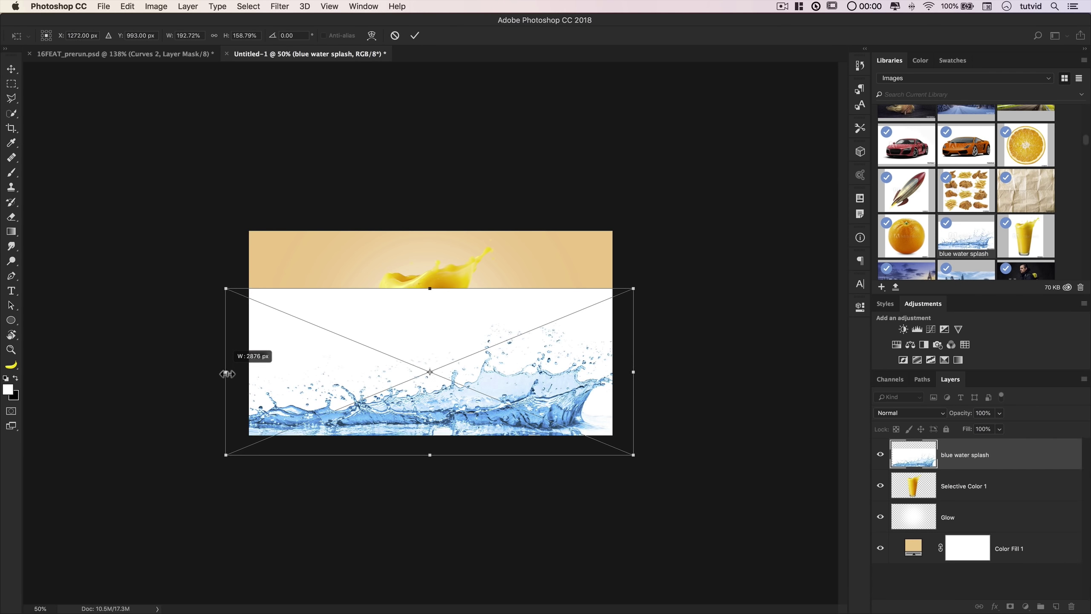
# Position the blue water splash across the lower part of the canvas and stretch its width to about 198%
pyautogui.moveTo(565, 395); pyautogui.dragTo(575, 399)
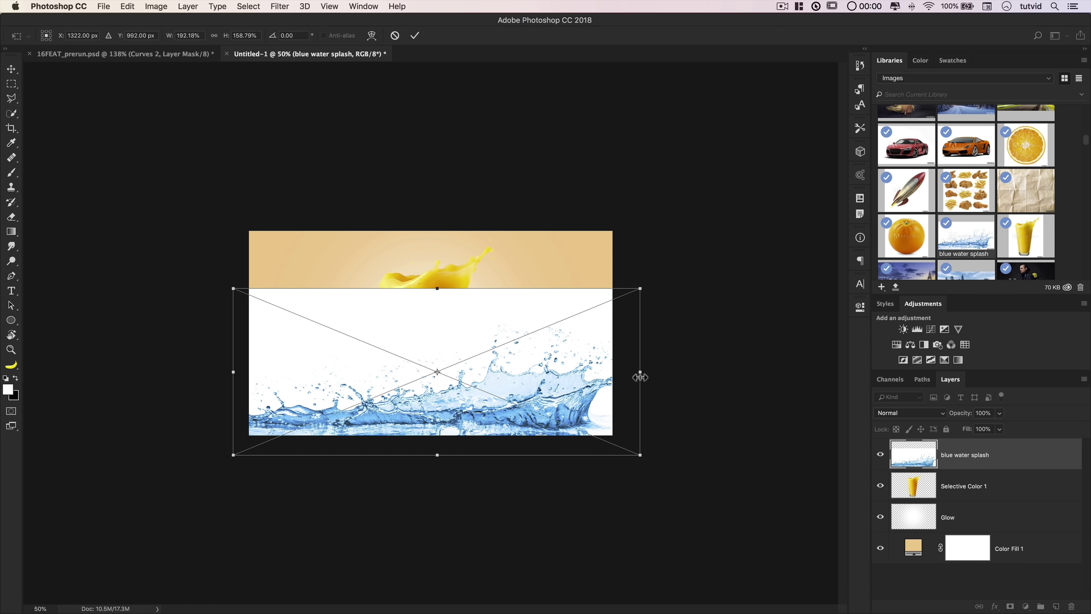
pyautogui.moveTo(647, 377); pyautogui.dragTo(652, 378)
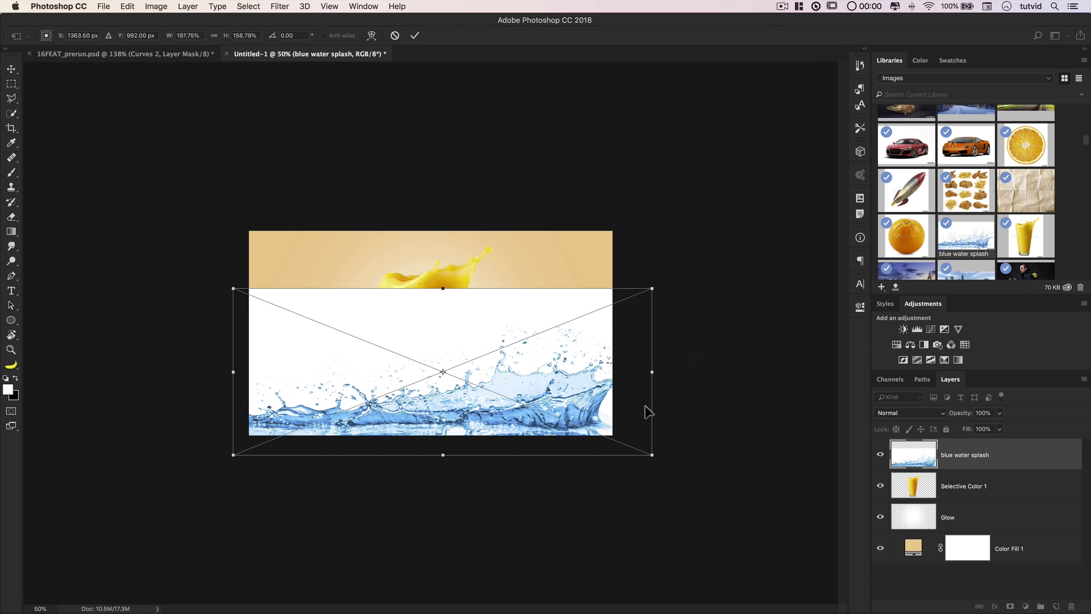
pyautogui.press('Return')
# Set the blue water splash layer's blend mode to Multiply
pyautogui.press('super+equal')
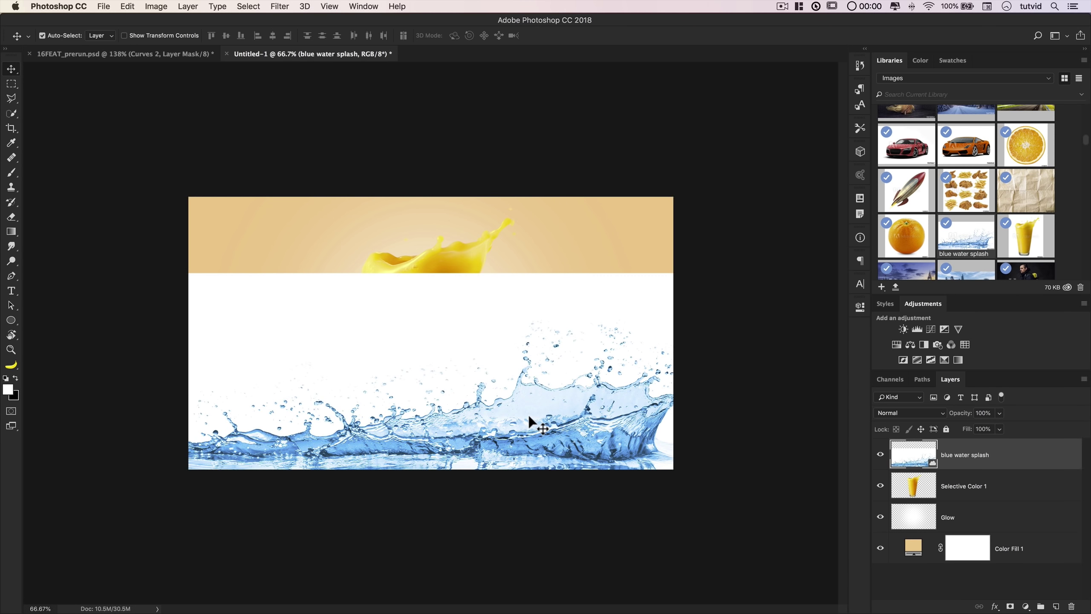
pyautogui.press('super+equal')
pyautogui.press('super+equal')
pyautogui.click(918, 414)
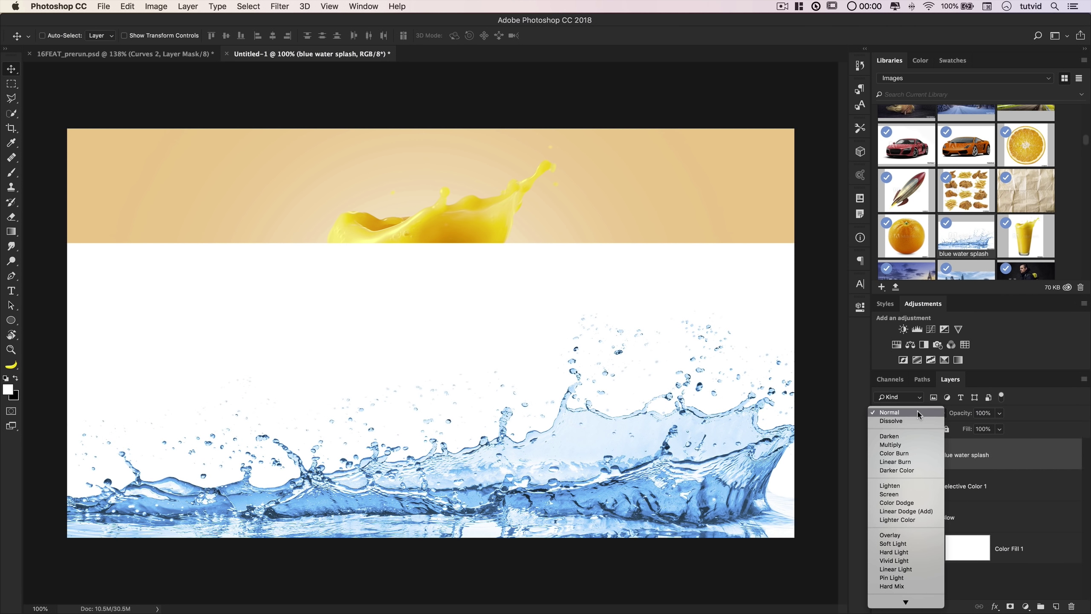
pyautogui.click(897, 445)
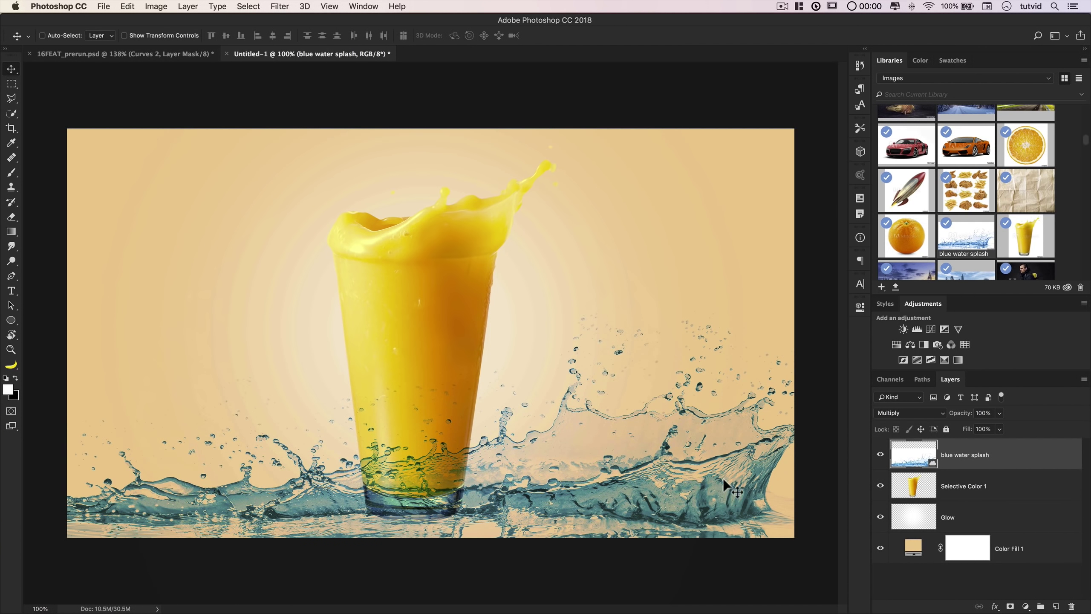
# Add a Black & White adjustment clipped to the blue water splash layer and look through its presets
pyautogui.click(924, 345)
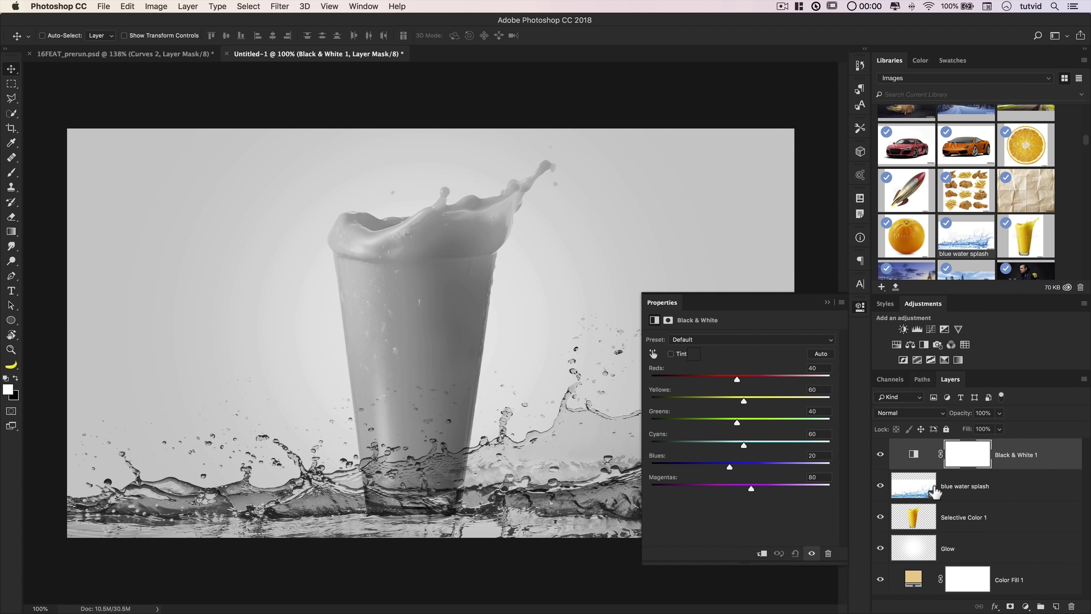
pyautogui.press('super+alt+g')
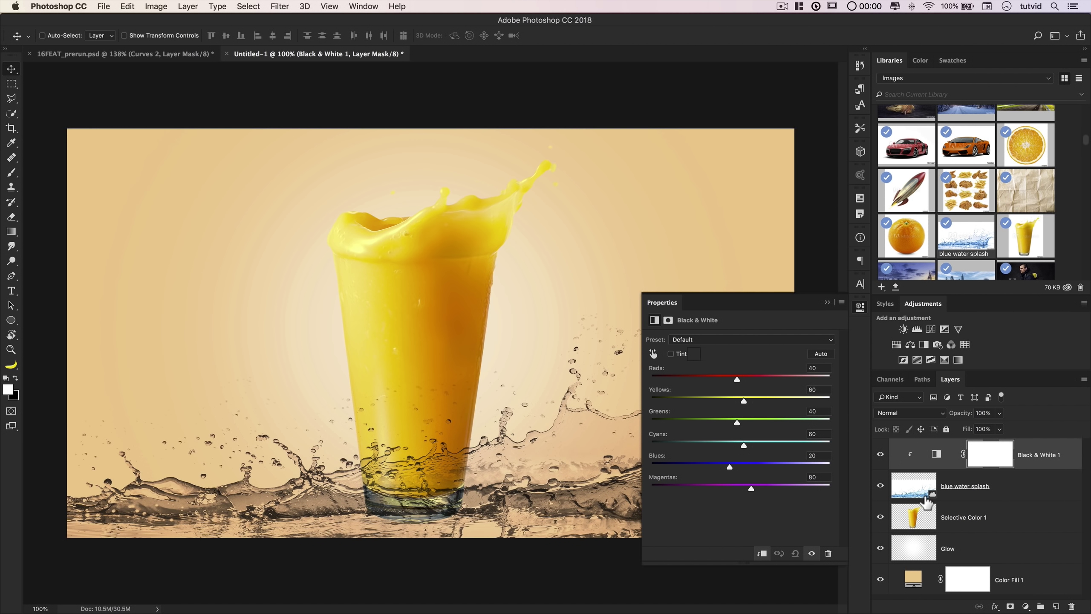
pyautogui.click(698, 340)
pyautogui.click(666, 344)
pyautogui.click(721, 343)
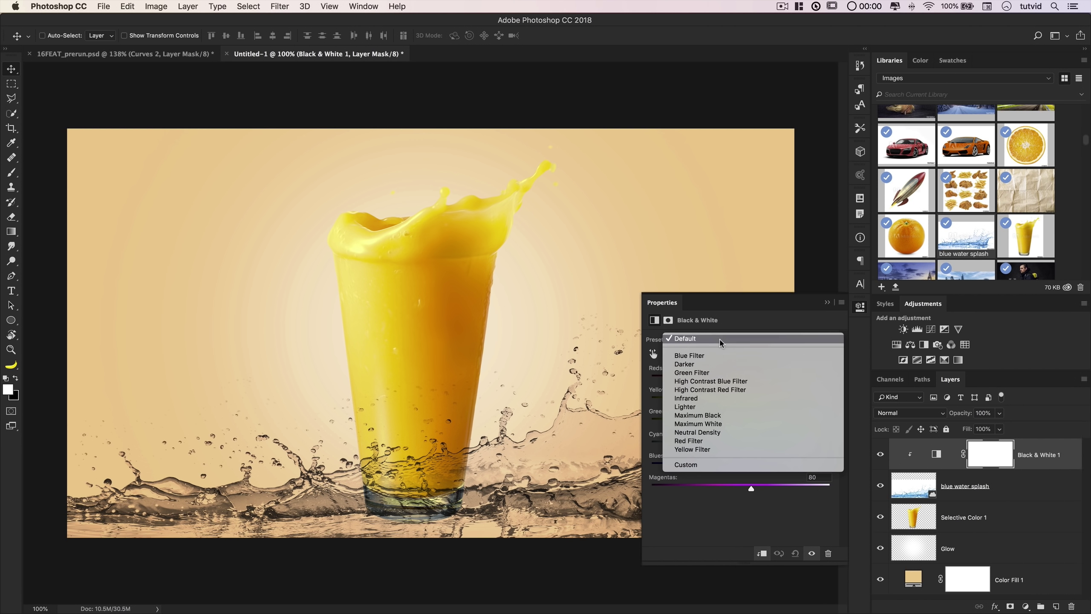
pyautogui.click(688, 376)
pyautogui.click(861, 307)
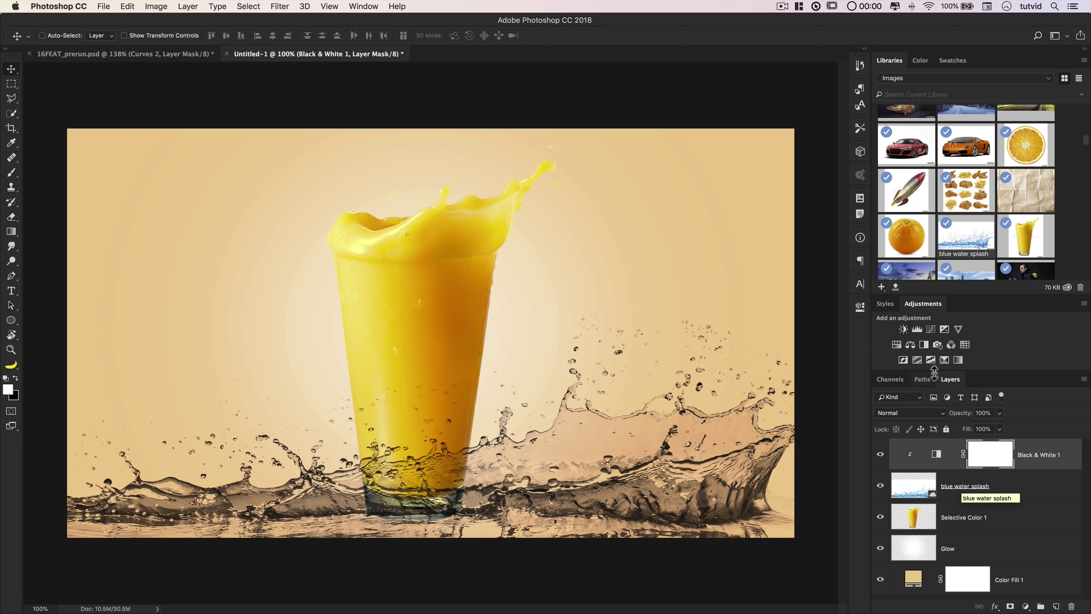
# Lighten the water splash with a clipped Levels adjustment: output black 72, input black 35 and midtones 1.43
pyautogui.click(918, 330)
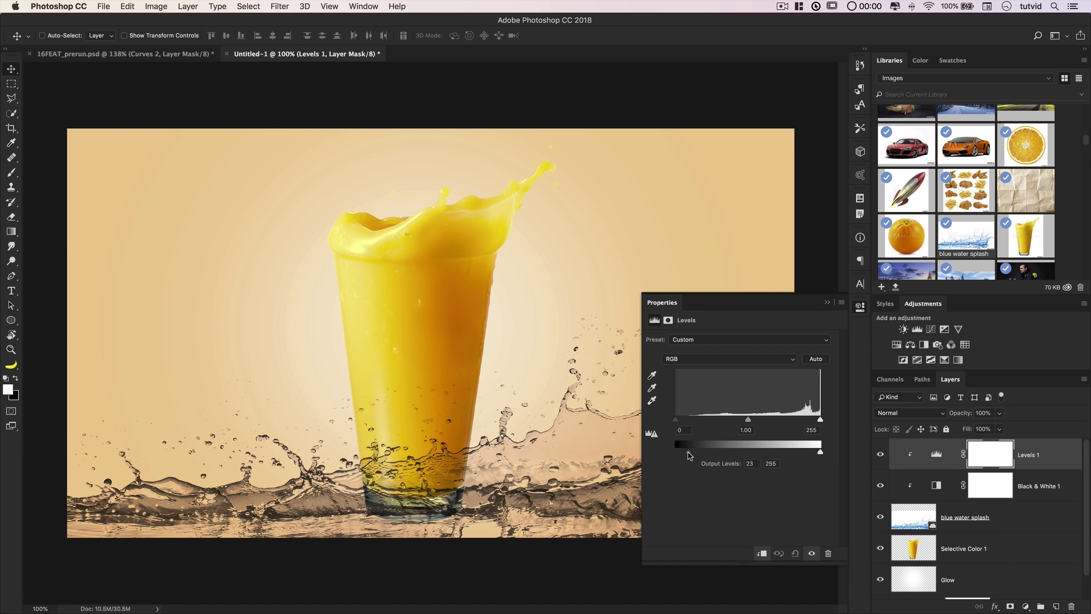
pyautogui.moveTo(689, 456); pyautogui.dragTo(710, 459)
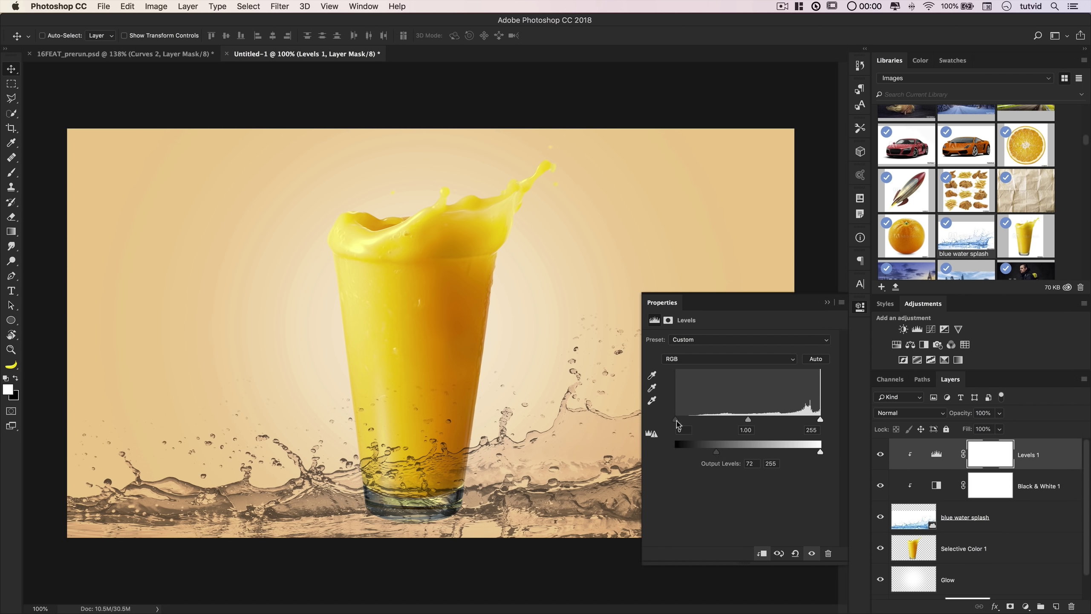
pyautogui.moveTo(676, 420); pyautogui.dragTo(696, 422)
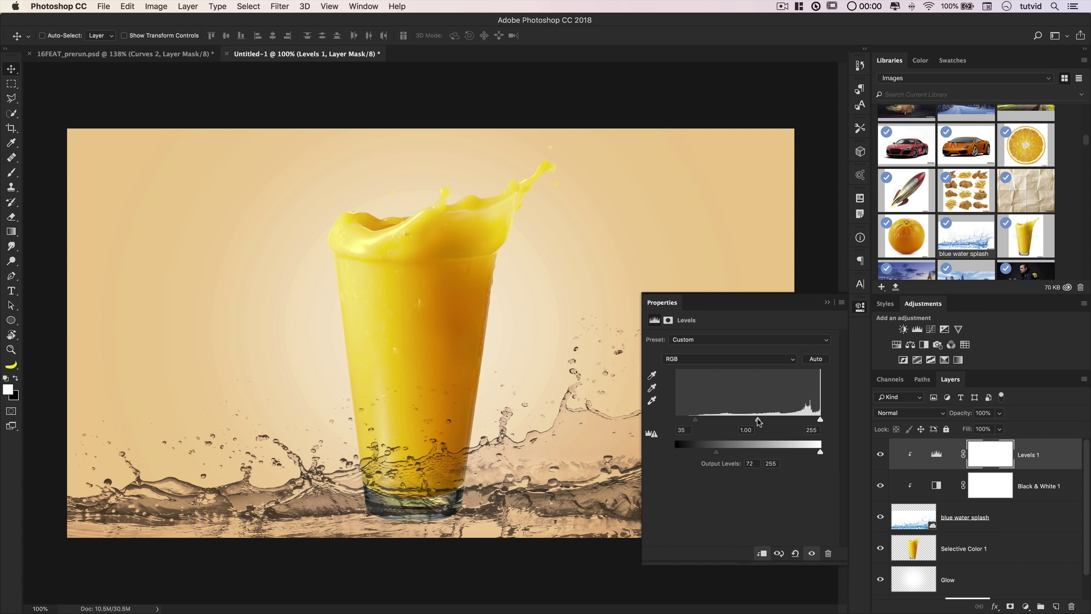
pyautogui.moveTo(758, 422); pyautogui.dragTo(750, 424)
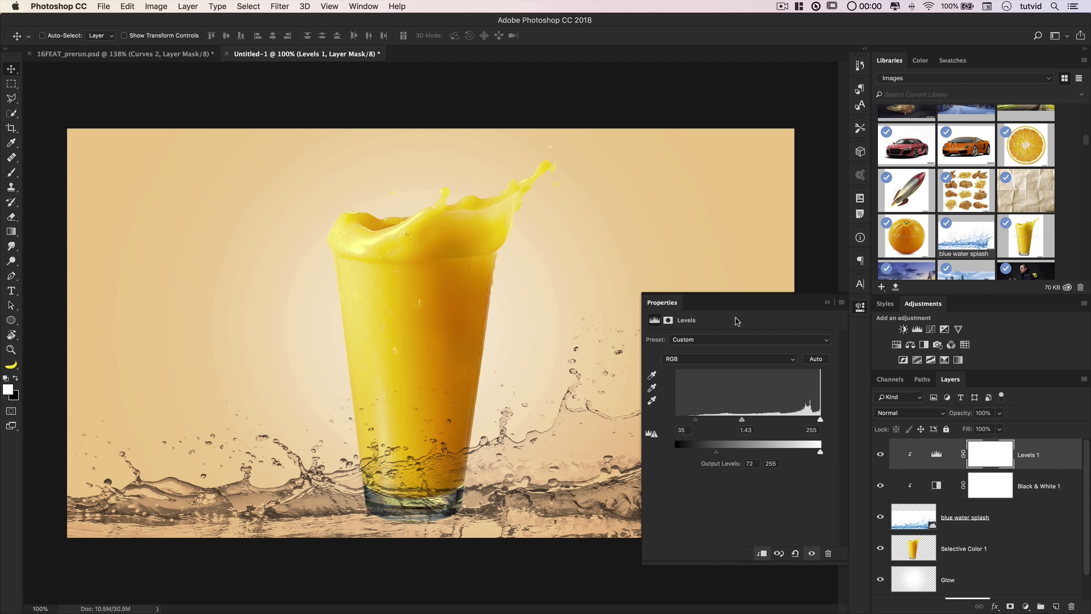
pyautogui.click(862, 304)
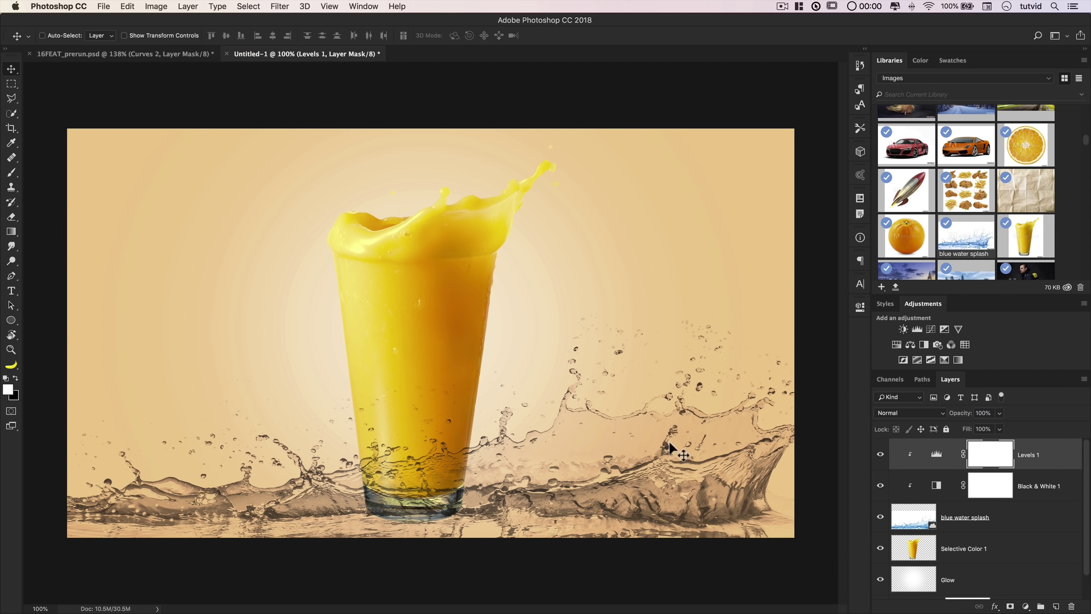
# Add a Color Balance adjustment above Levels and clip it to the water splash layer
pyautogui.click(910, 345)
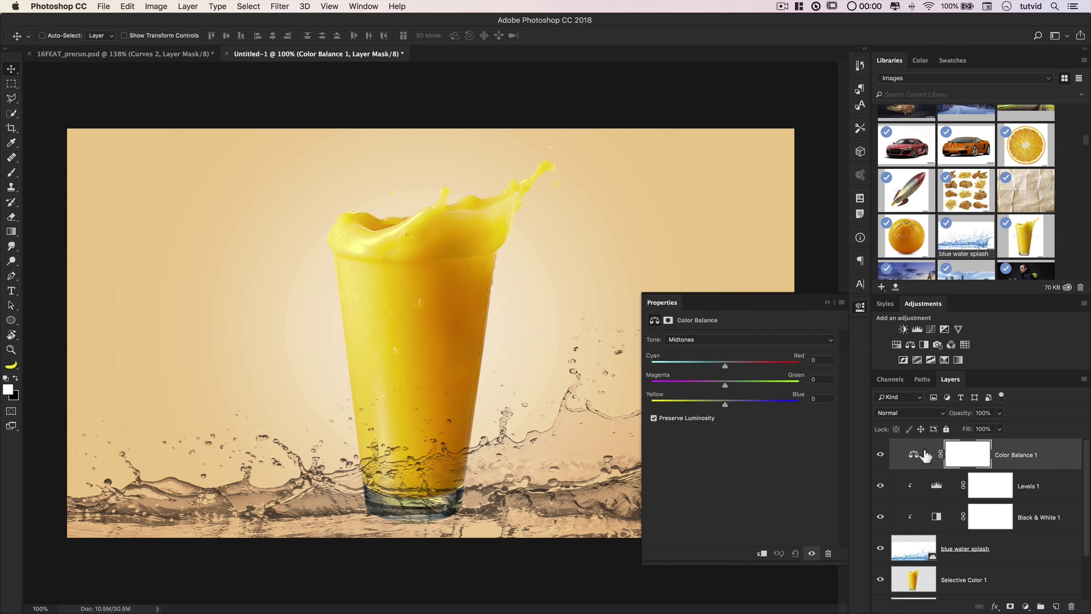
pyautogui.press('alt+super')
pyautogui.keyDown('alt'); pyautogui.click(931, 467); pyautogui.keyUp('alt')
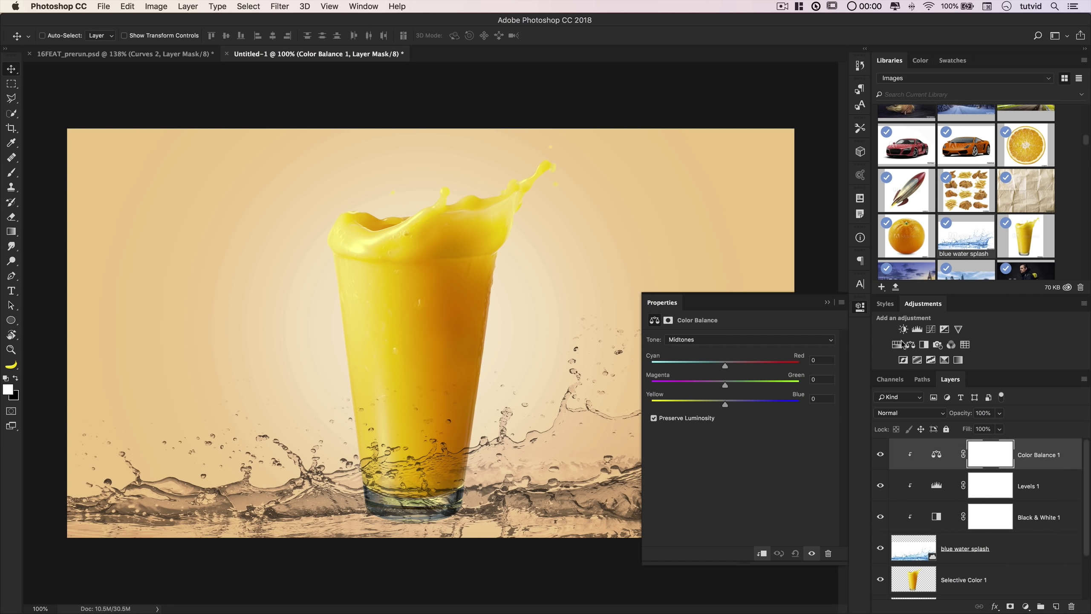
# Shift the splash's Color Balance midtones towards red, and set its highlights to +27 cyan-red and -13 yellow-blue
pyautogui.moveTo(734, 363); pyautogui.dragTo(750, 365)
pyautogui.click(751, 344)
pyautogui.click(727, 349)
pyautogui.moveTo(735, 370); pyautogui.dragTo(748, 364)
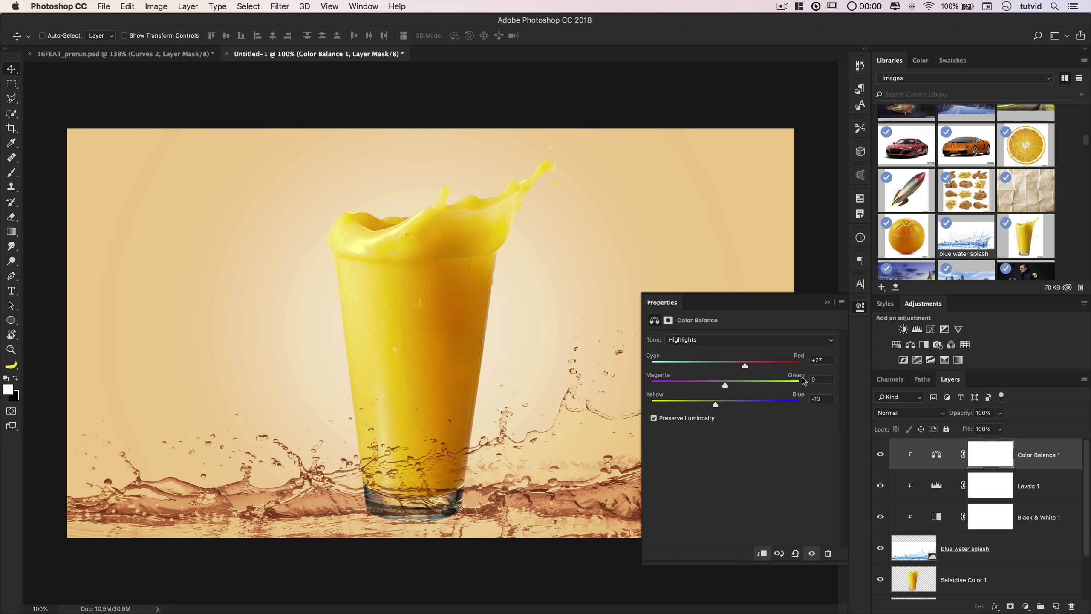
# Set the splash's Color Balance shadows to +53 cyan-red and shift them slightly towards yellow
pyautogui.click(711, 341)
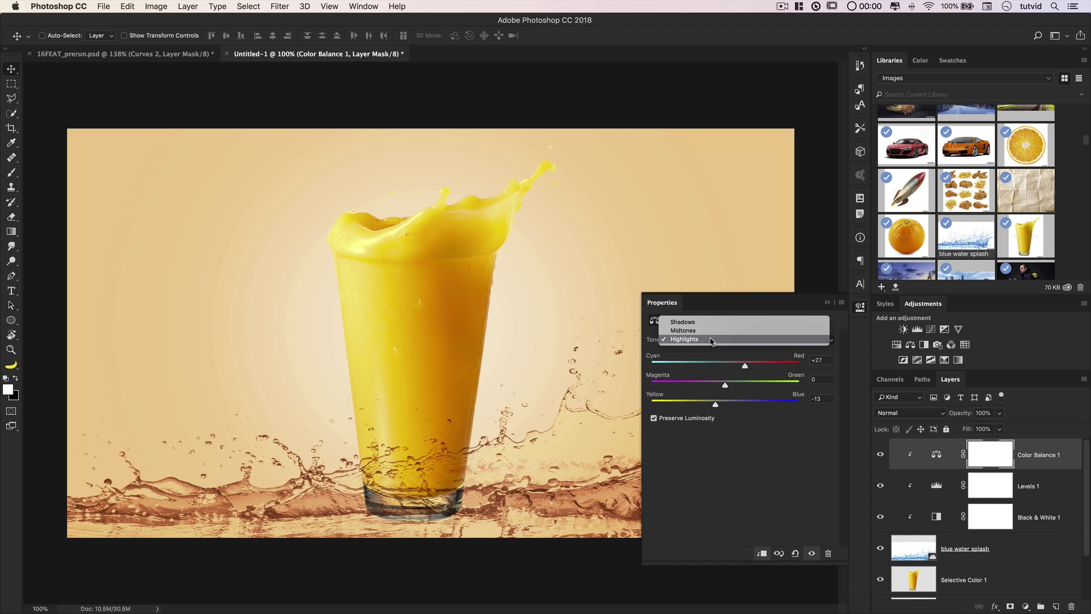
pyautogui.click(691, 321)
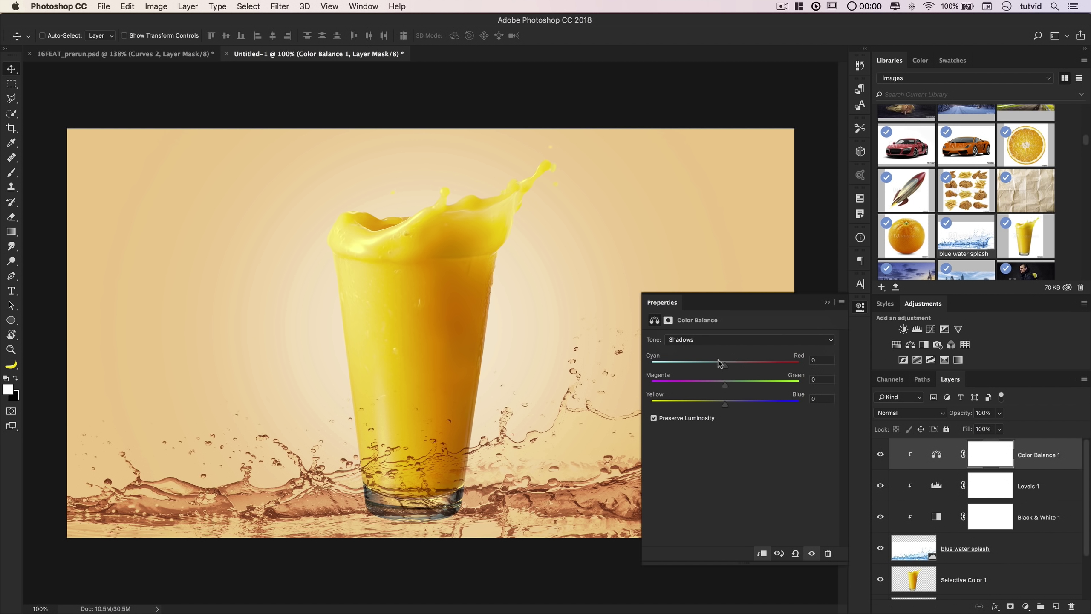
pyautogui.moveTo(733, 365); pyautogui.dragTo(761, 368)
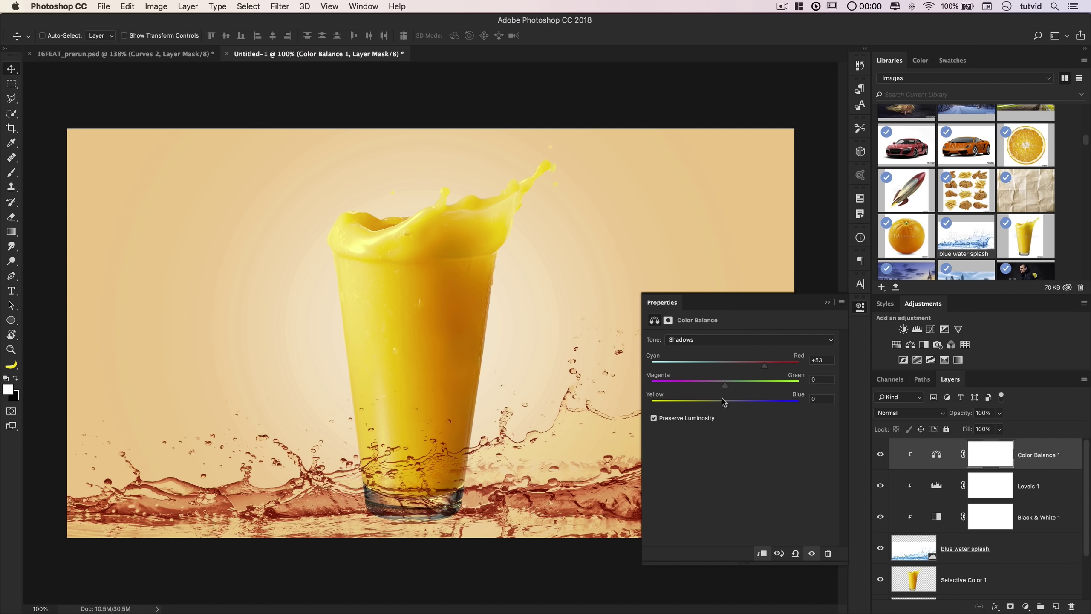
pyautogui.moveTo(725, 406); pyautogui.dragTo(718, 407)
pyautogui.click(860, 307)
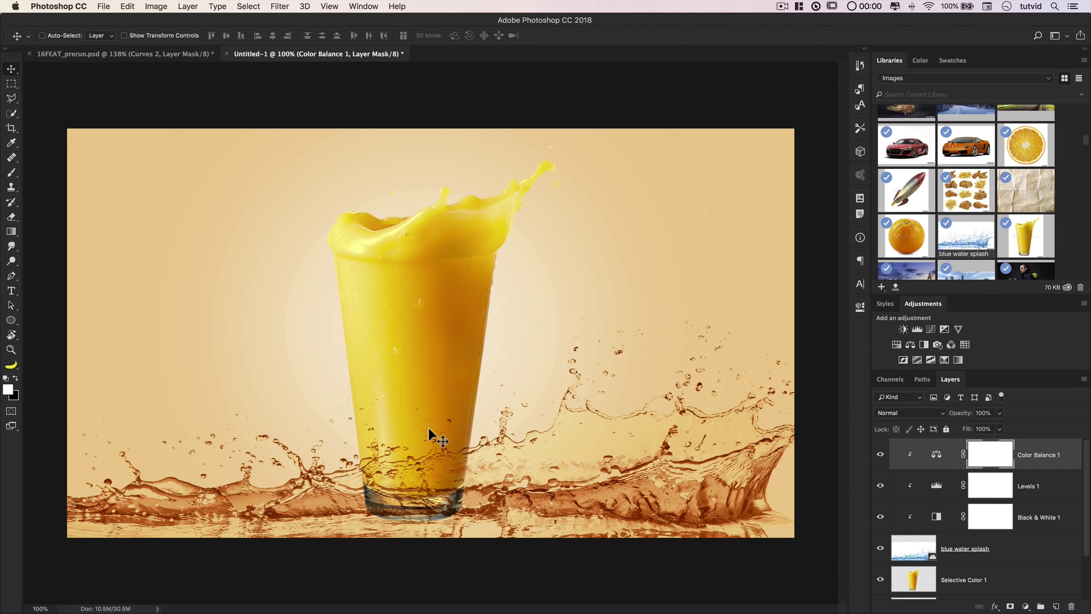
# Move the juice glass to just right of the canvas centre and slightly down, with its base in the splash
pyautogui.click(919, 576)
pyautogui.moveTo(403, 338); pyautogui.dragTo(457, 343)
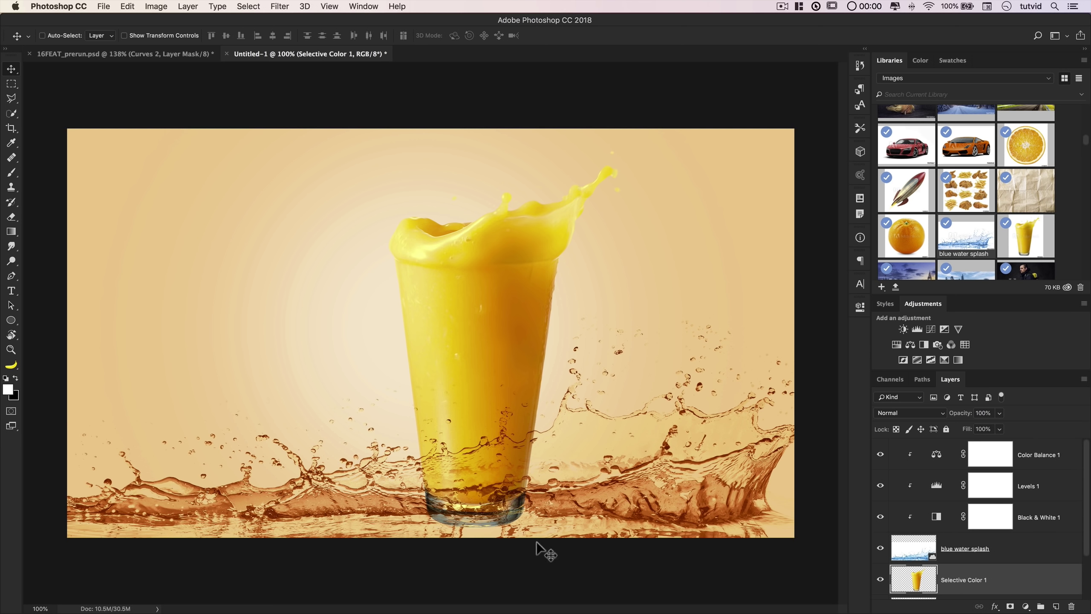
pyautogui.press('z')
pyautogui.click(498, 504)
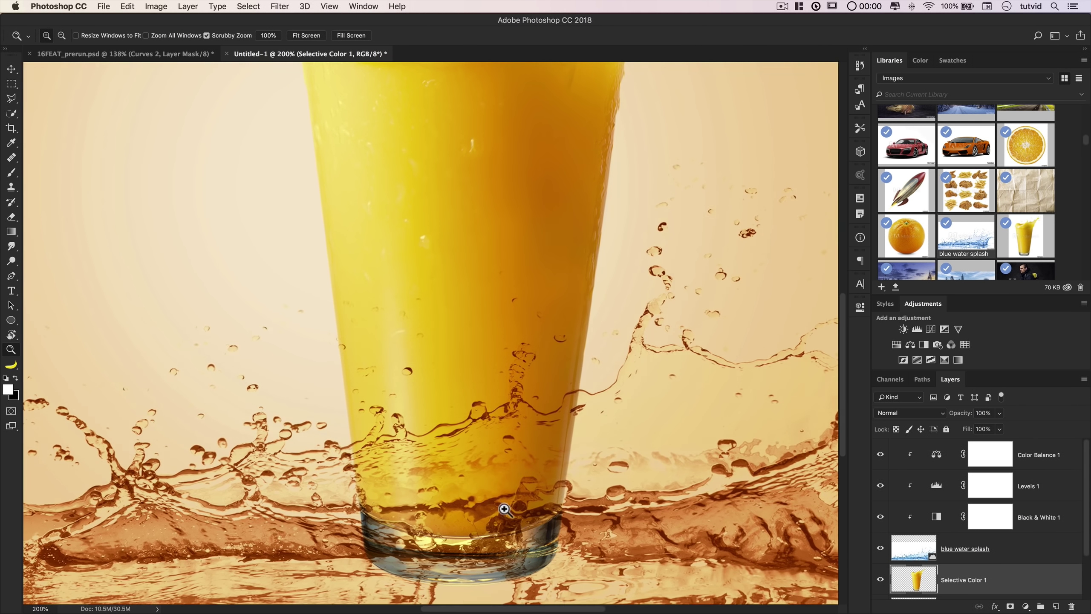
pyautogui.moveTo(498, 503); pyautogui.dragTo(494, 443)
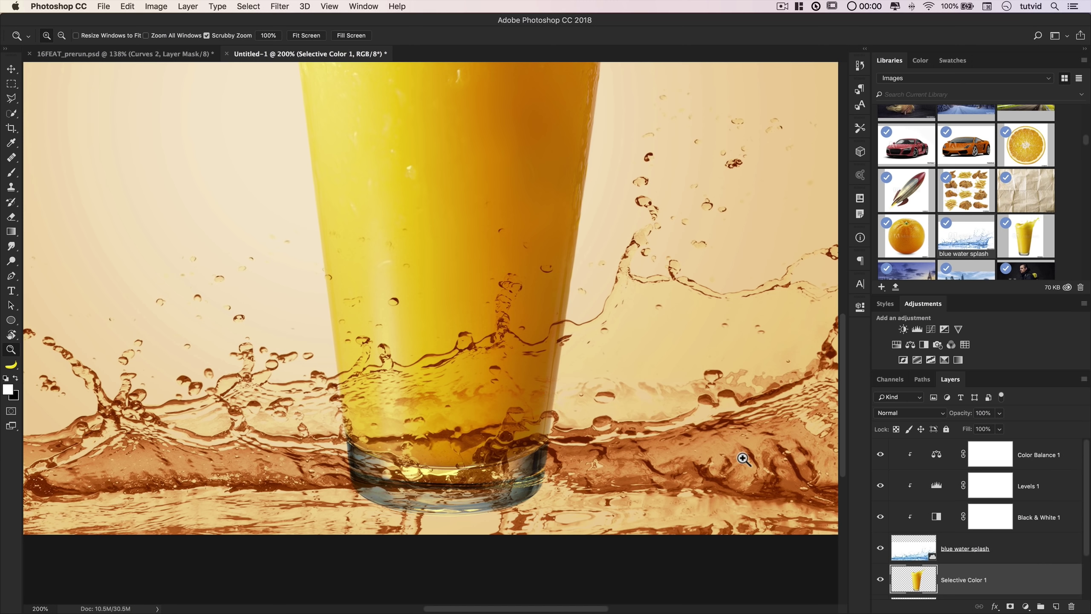
# Move the juice glass layer to the top of the layer stack and inspect the splash with the glass temporarily hidden
pyautogui.moveTo(938, 584); pyautogui.dragTo(939, 452)
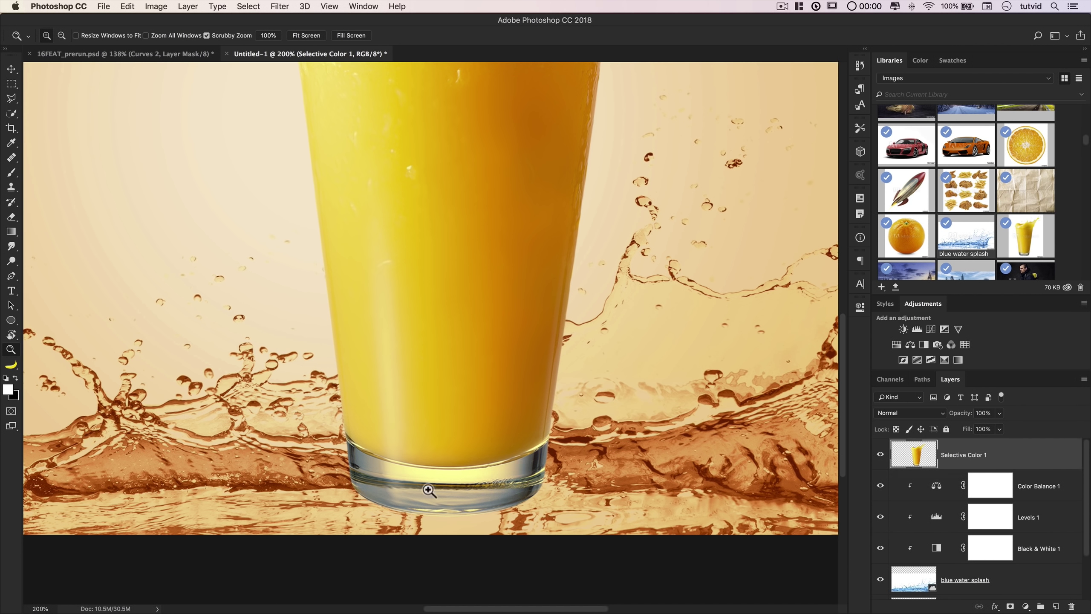
pyautogui.click(880, 455)
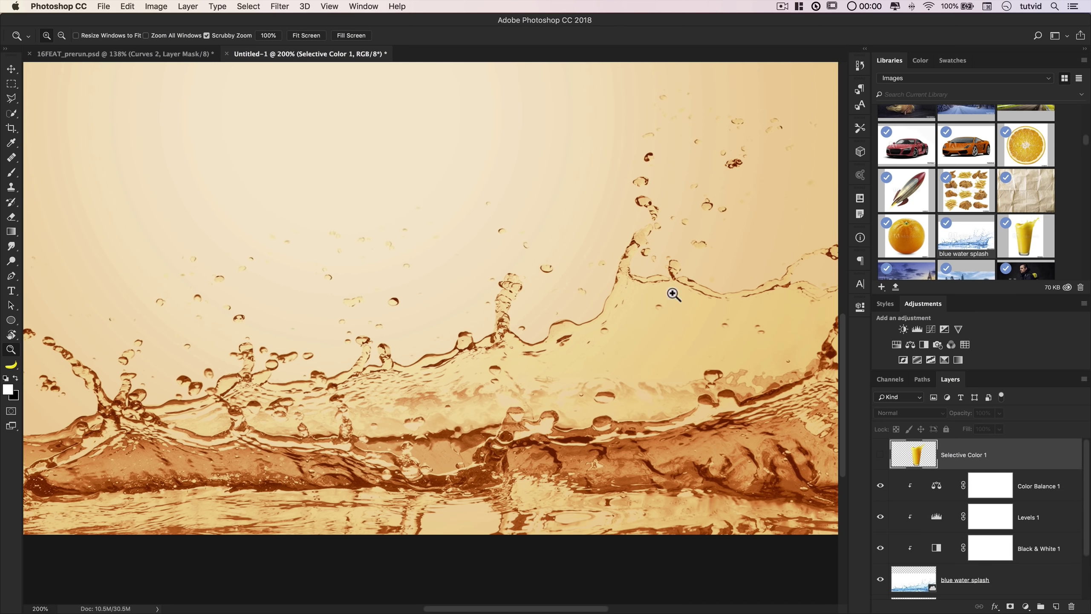
pyautogui.press('super+minus')
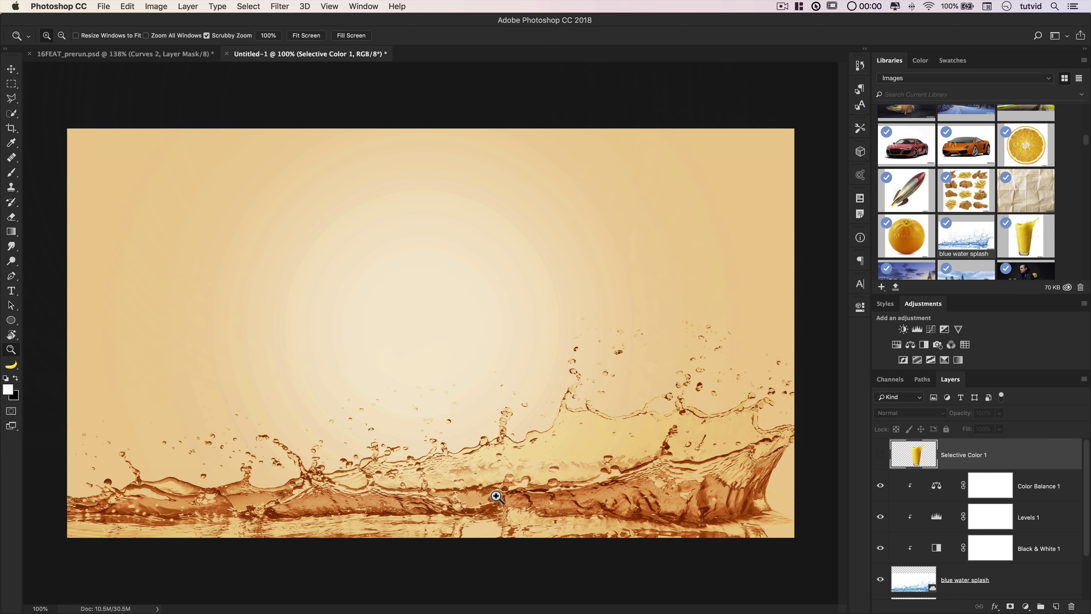
pyautogui.click(483, 509)
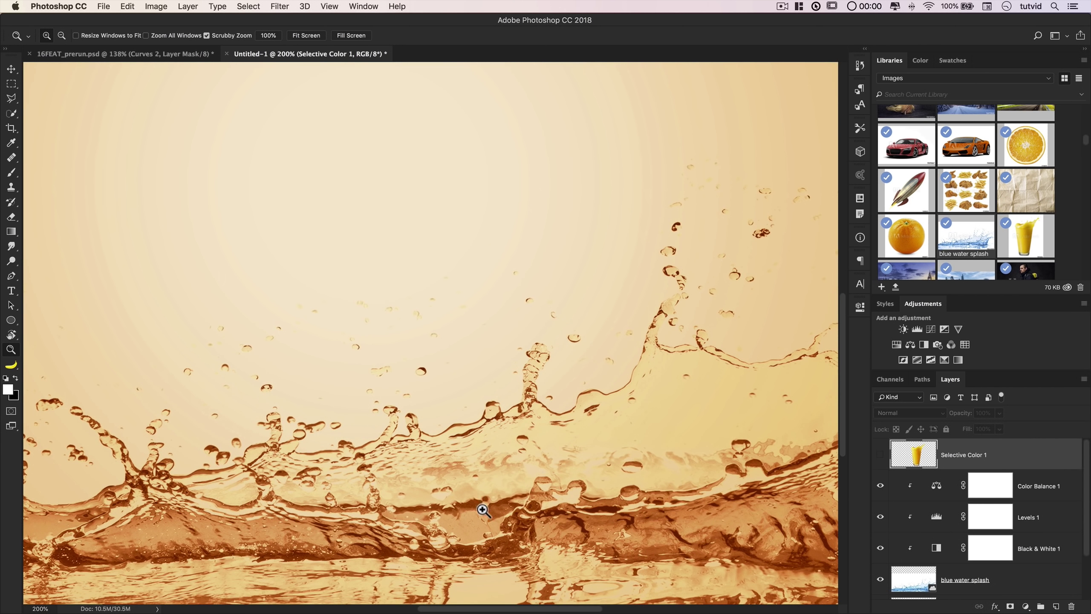
pyautogui.moveTo(505, 531); pyautogui.dragTo(496, 404)
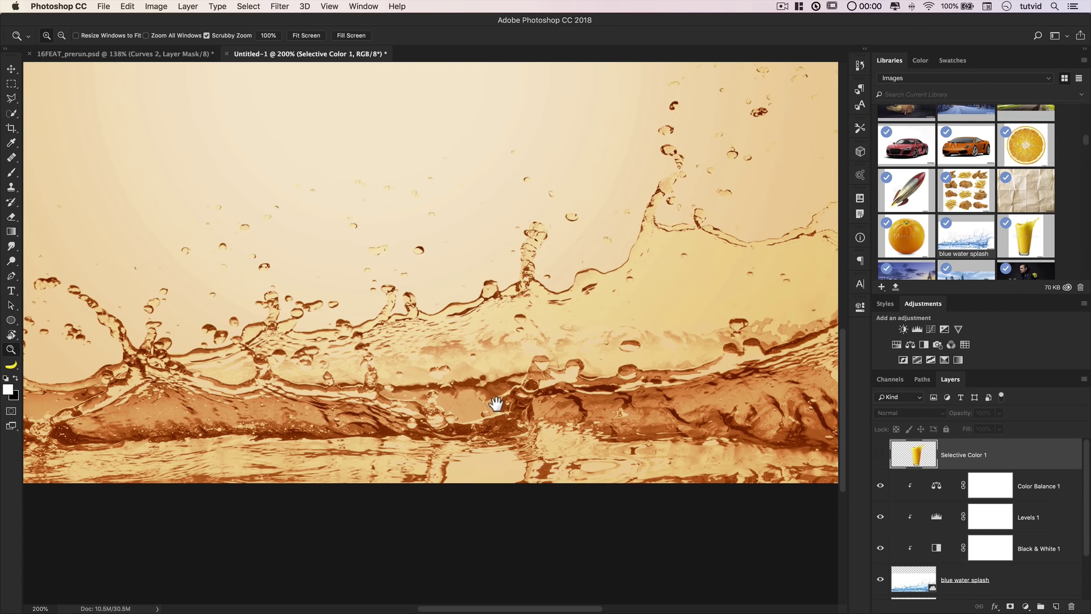
pyautogui.click(465, 454)
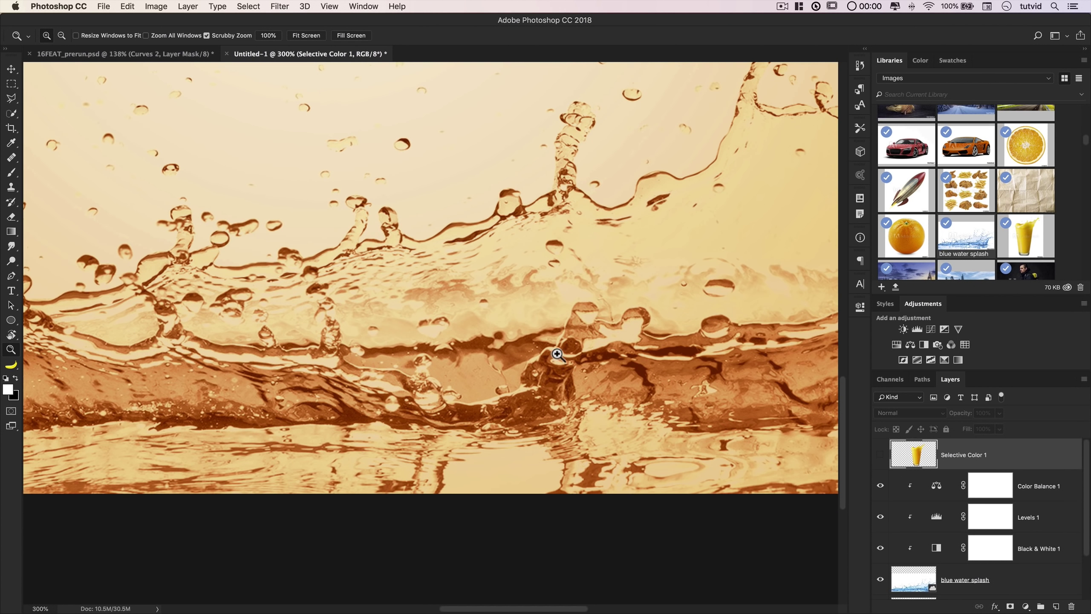
pyautogui.click(880, 455)
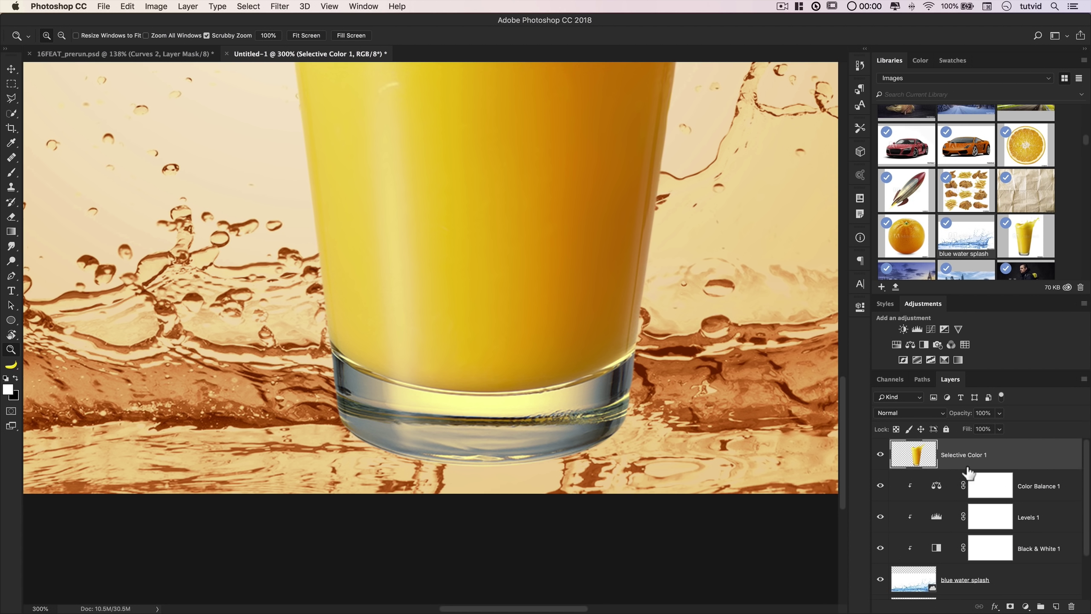
# Add a layer mask to the juice glass layer and paint over the glass base in black with a harder 25 px brush
pyautogui.click(1012, 606)
pyautogui.click(17, 173)
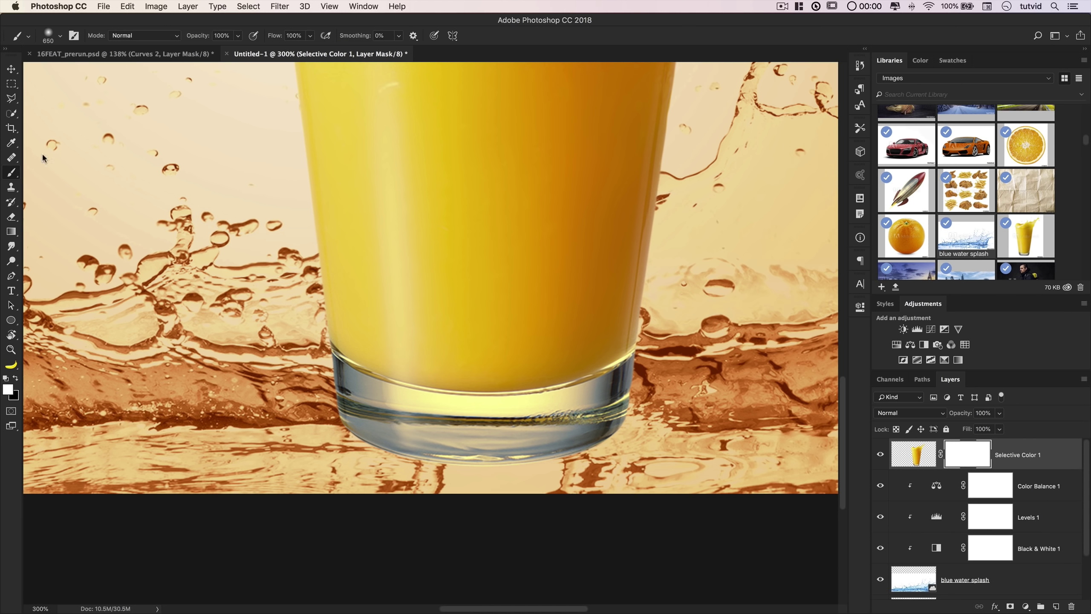
pyautogui.click(13, 379)
pyautogui.rightClick(423, 297)
pyautogui.moveTo(508, 119); pyautogui.dragTo(490, 124)
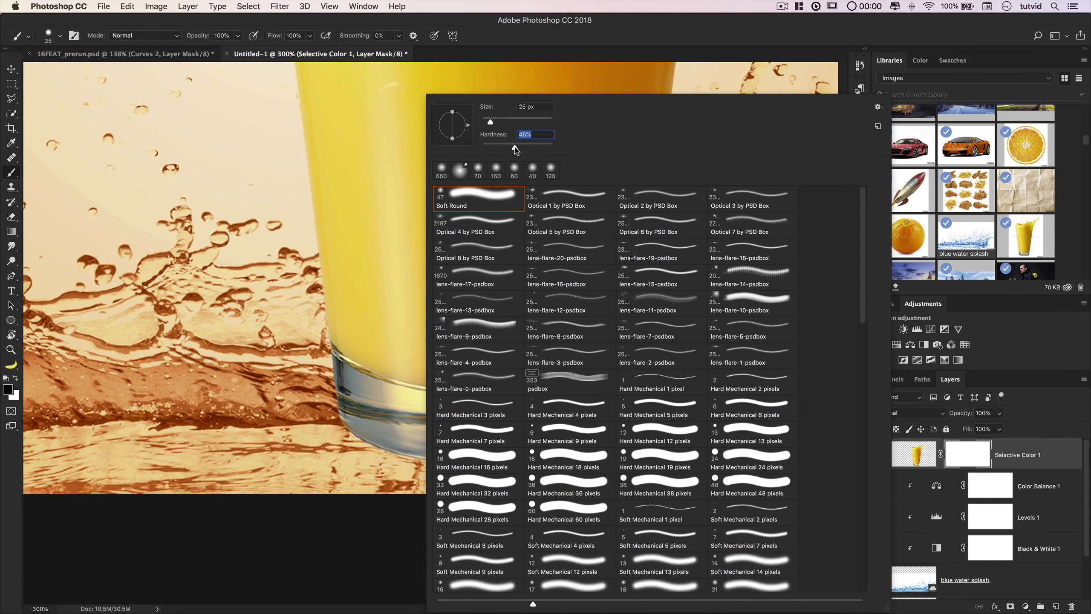
pyautogui.click(412, 481)
pyautogui.moveTo(413, 481)
pyautogui.mouseDown()
pyautogui.moveTo(569, 452)
pyautogui.moveTo(414, 415)
pyautogui.moveTo(406, 361)
pyautogui.moveTo(504, 400)
pyautogui.moveTo(627, 385)
pyautogui.moveTo(455, 429)
pyautogui.mouseUp()
# Refine the glass mask along the splash crest with white brush strokes of varying size, restoring the juice down to the waterline
pyautogui.press('x')
pyautogui.press('[')
pyautogui.press('[')
pyautogui.press('[')
pyautogui.press('[')
pyautogui.moveTo(331, 303)
pyautogui.mouseDown()
pyautogui.moveTo(348, 353)
pyautogui.moveTo(409, 363)
pyautogui.mouseUp()
pyautogui.press(']')
pyautogui.press(']')
pyautogui.press(']')
pyautogui.moveTo(361, 337)
pyautogui.mouseDown()
pyautogui.moveTo(429, 350)
pyautogui.moveTo(477, 378)
pyautogui.moveTo(640, 301)
pyautogui.moveTo(550, 337)
pyautogui.moveTo(558, 344)
pyautogui.mouseUp()
pyautogui.press('[')
pyautogui.press('[')
pyautogui.press('[')
pyautogui.press('[')
pyautogui.press('[')
pyautogui.press('[')
pyautogui.press('[')
pyautogui.press('[')
pyautogui.press(']')
pyautogui.press(']')
pyautogui.press(']')
pyautogui.moveTo(433, 360)
pyautogui.mouseDown()
pyautogui.moveTo(447, 384)
pyautogui.moveTo(486, 398)
pyautogui.moveTo(559, 342)
pyautogui.mouseUp()
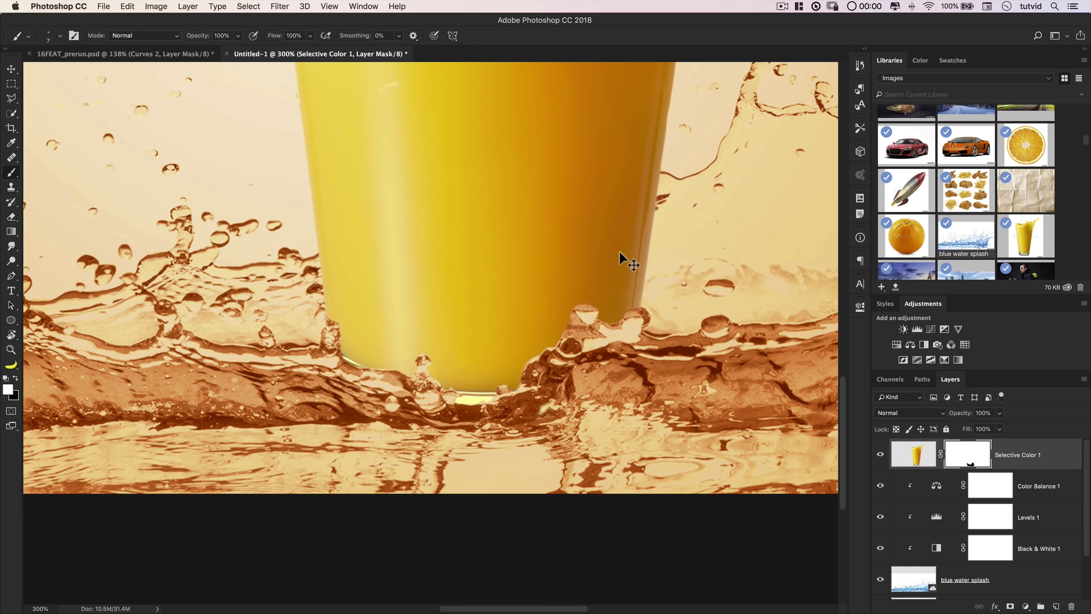
# Nudge the juice glass image slightly down independently of its layer mask, and relink the image with the mask
pyautogui.press('super+minus')
pyautogui.press('super+minus')
pyautogui.press('super+minus')
pyautogui.press('super+equal')
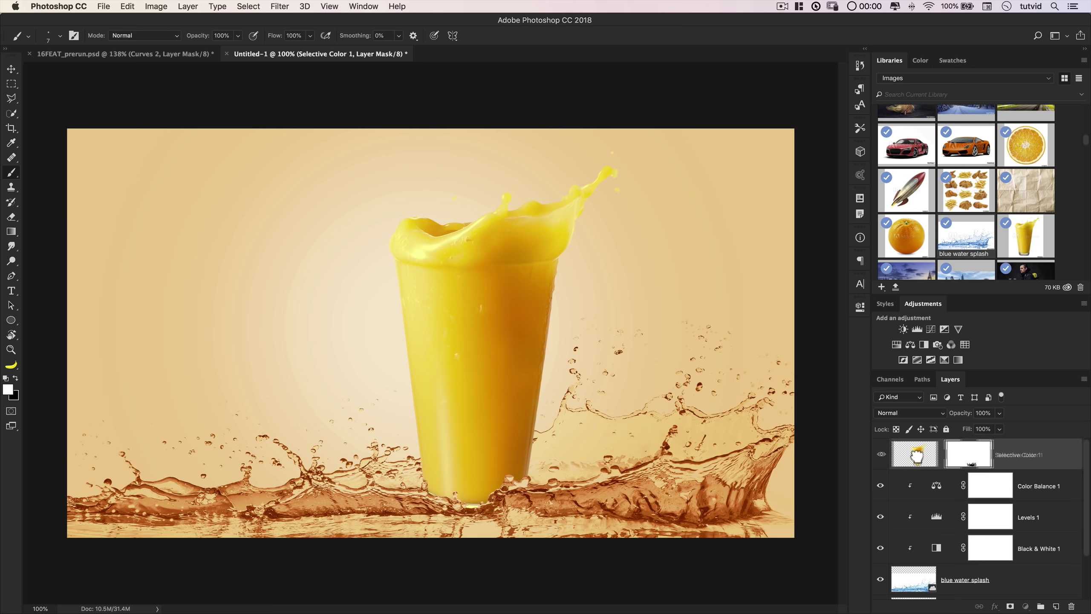
pyautogui.doubleClick(917, 459)
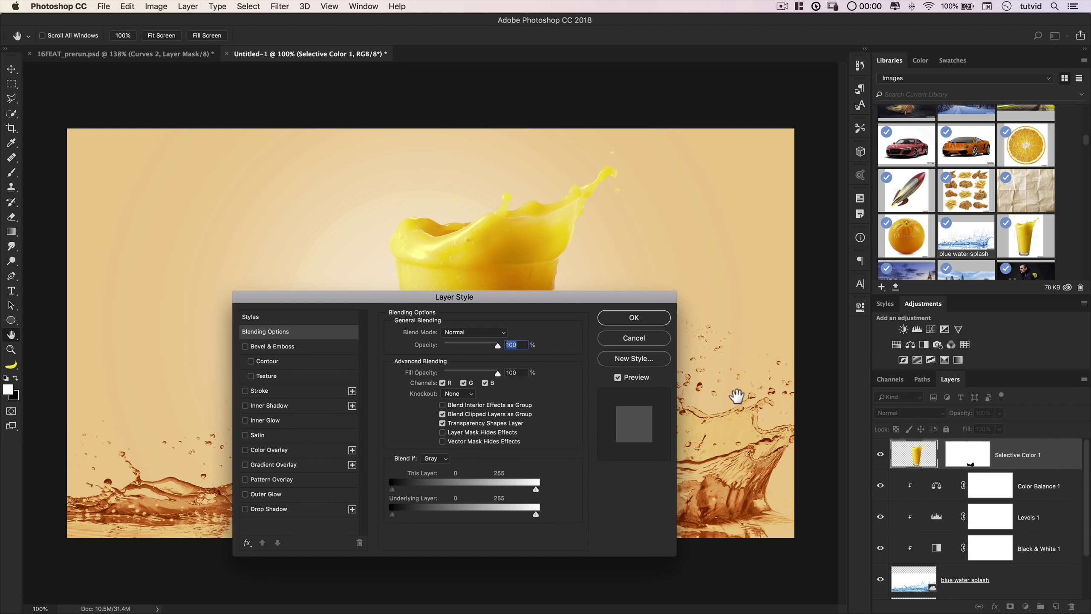
pyautogui.click(644, 336)
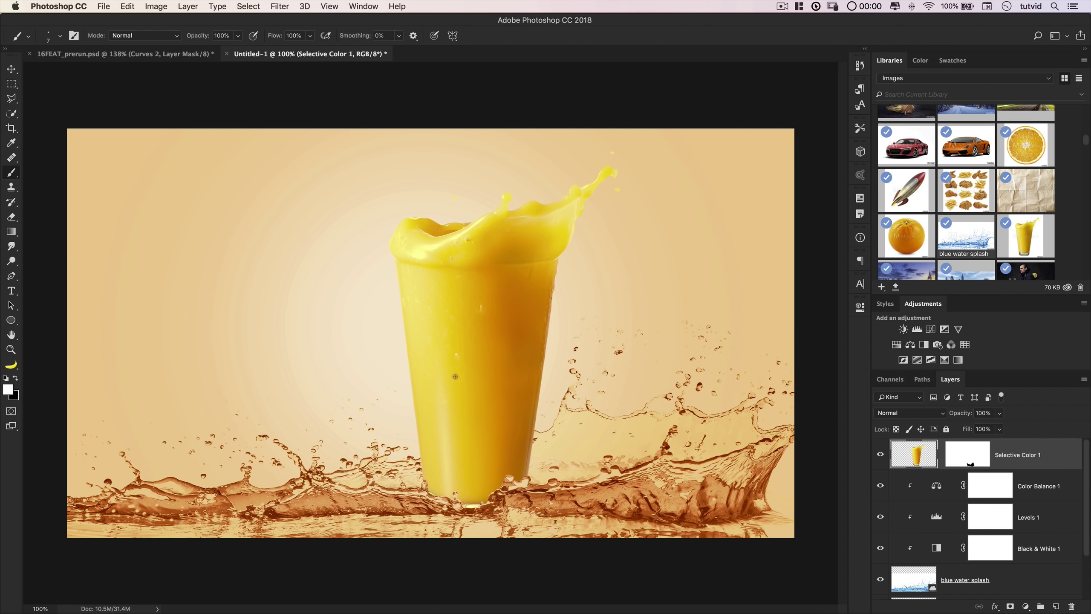
pyautogui.click(11, 69)
pyautogui.hotkey('shift', 'Down')
pyautogui.hotkey('shift', 'Down')
pyautogui.hotkey('shift', 'Down')
pyautogui.hotkey('shift', 'Up')
pyautogui.hotkey('shift', 'Down')
pyautogui.hotkey('shift', 'Up')
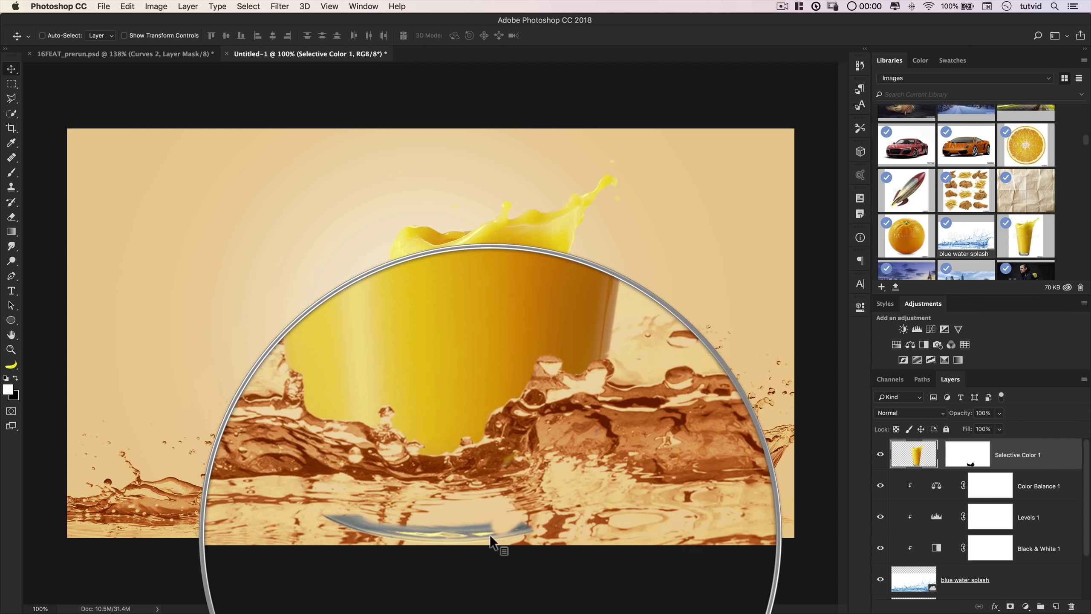
pyautogui.click(940, 454)
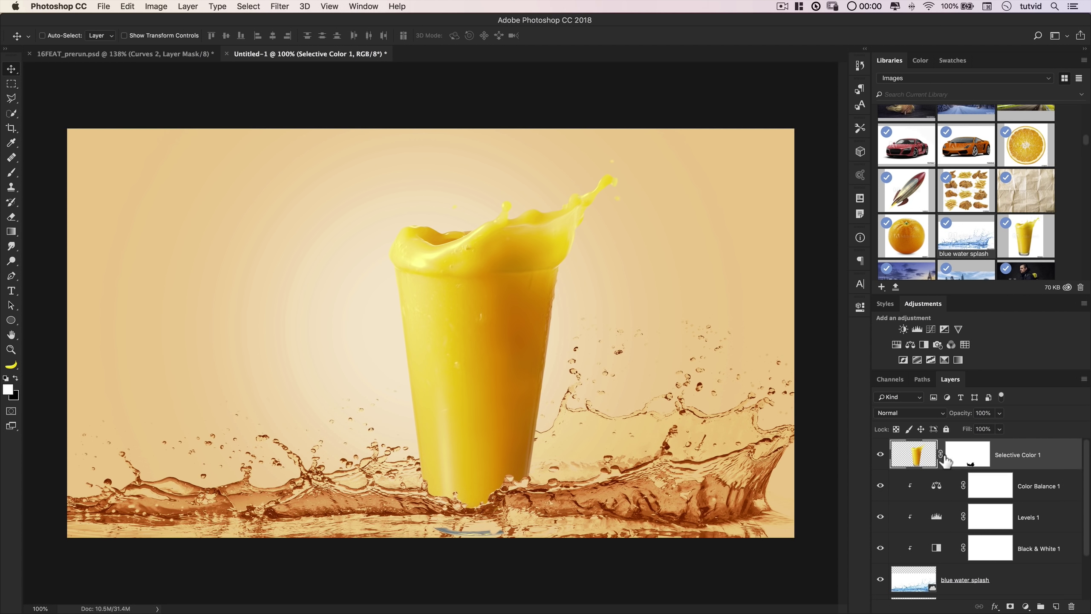
# Mask out the leftover sliver of glass base below the splash with a larger black brush on the glass layer's mask
pyautogui.click(975, 462)
pyautogui.press('b')
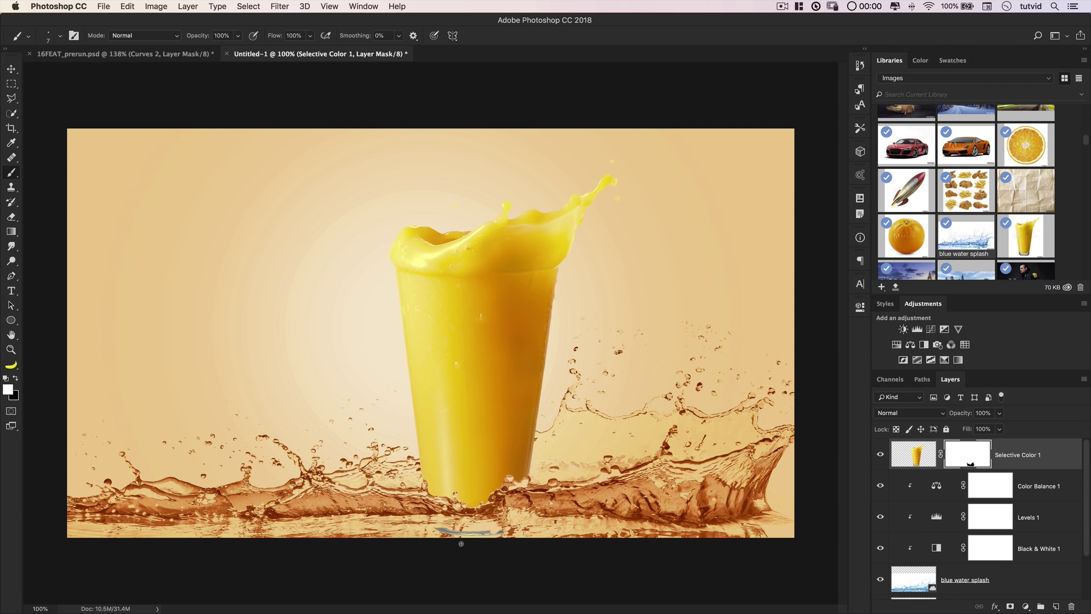
pyautogui.press(']')
pyautogui.press(']')
pyautogui.press(']')
pyautogui.press(']')
pyautogui.press(']')
pyautogui.press('x')
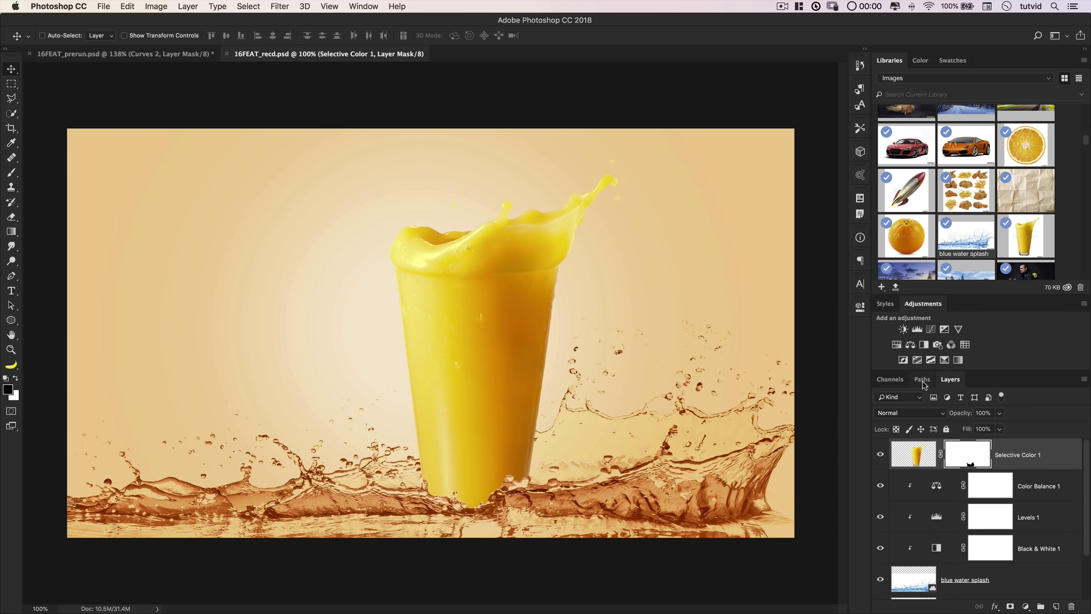
# Draw a flat elliptical path across the lower part of the juice glass, spanning the glass's full width
pyautogui.click(922, 380)
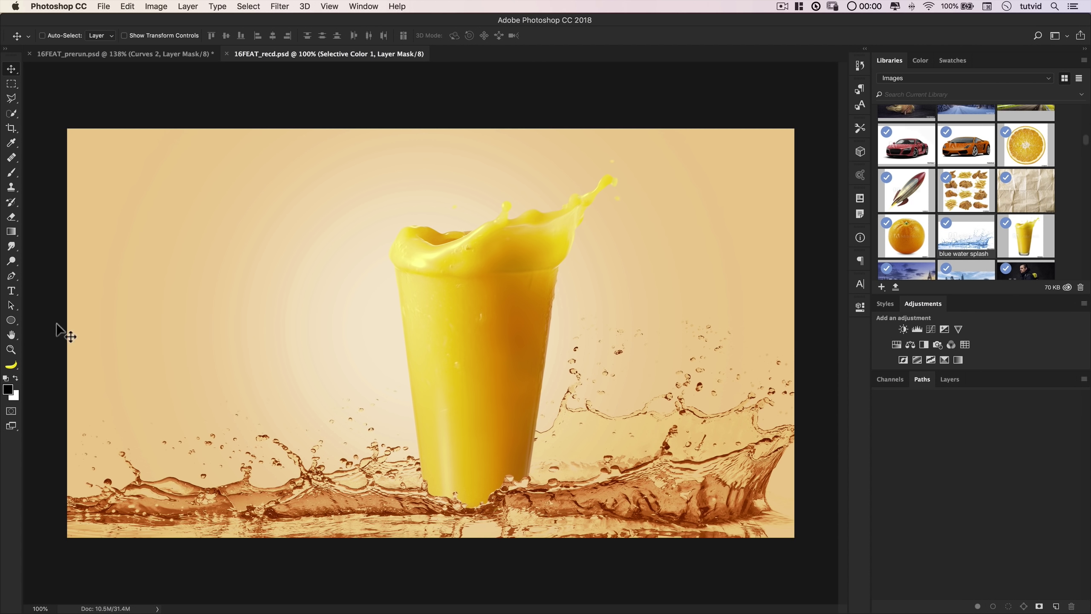
pyautogui.moveTo(10, 320); pyautogui.dragTo(60, 341)
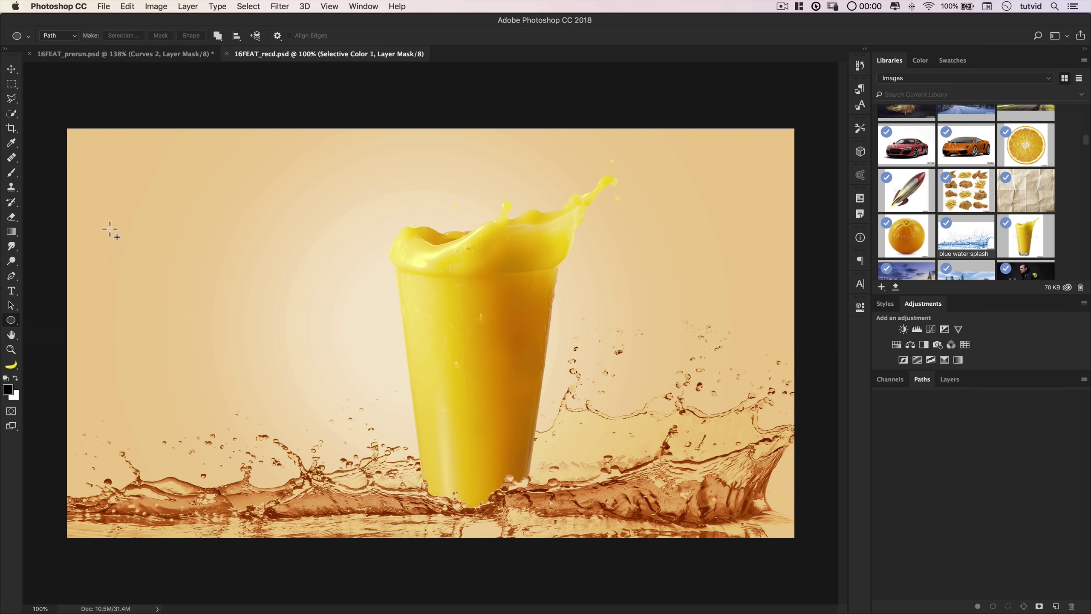
pyautogui.click(56, 36)
pyautogui.click(52, 35)
pyautogui.press('z')
pyautogui.moveTo(484, 433); pyautogui.dragTo(451, 279)
pyautogui.click(5, 322)
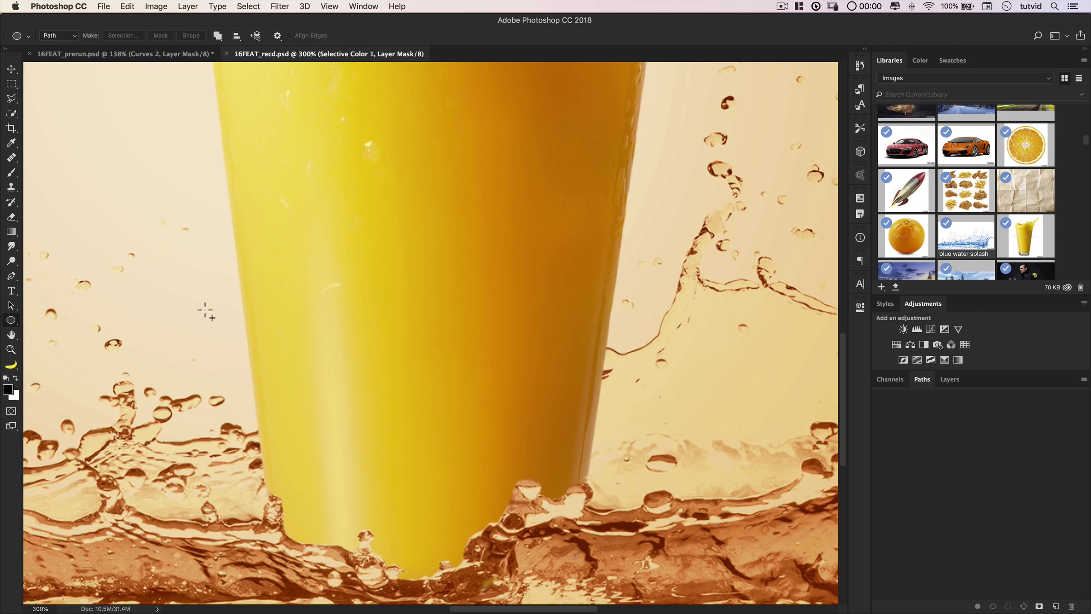
pyautogui.moveTo(245, 309); pyautogui.dragTo(614, 349)
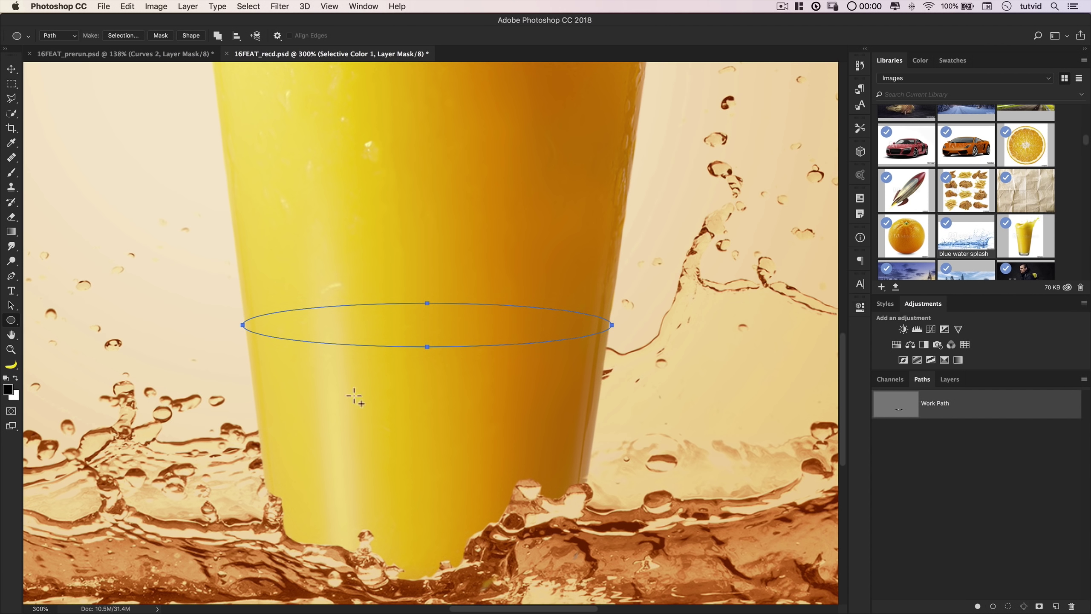
# Save the work path as Path 1, duplicate it as Path 2 and place the copy above the original
pyautogui.doubleClick(941, 406)
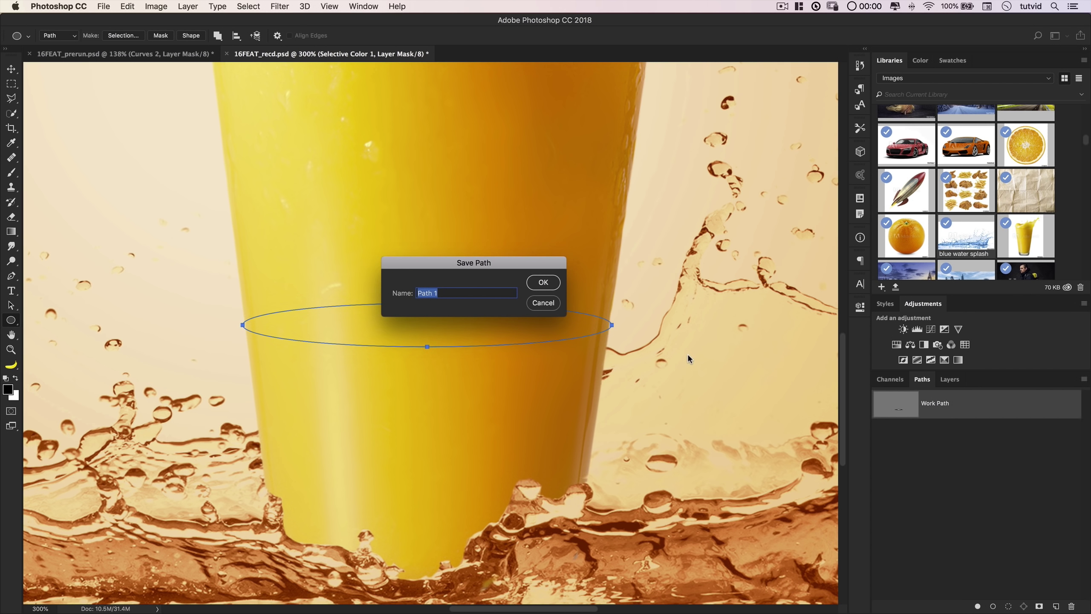
pyautogui.press('Return')
pyautogui.moveTo(927, 407); pyautogui.dragTo(1055, 606)
pyautogui.doubleClick(943, 433)
pyautogui.write('Path 3')
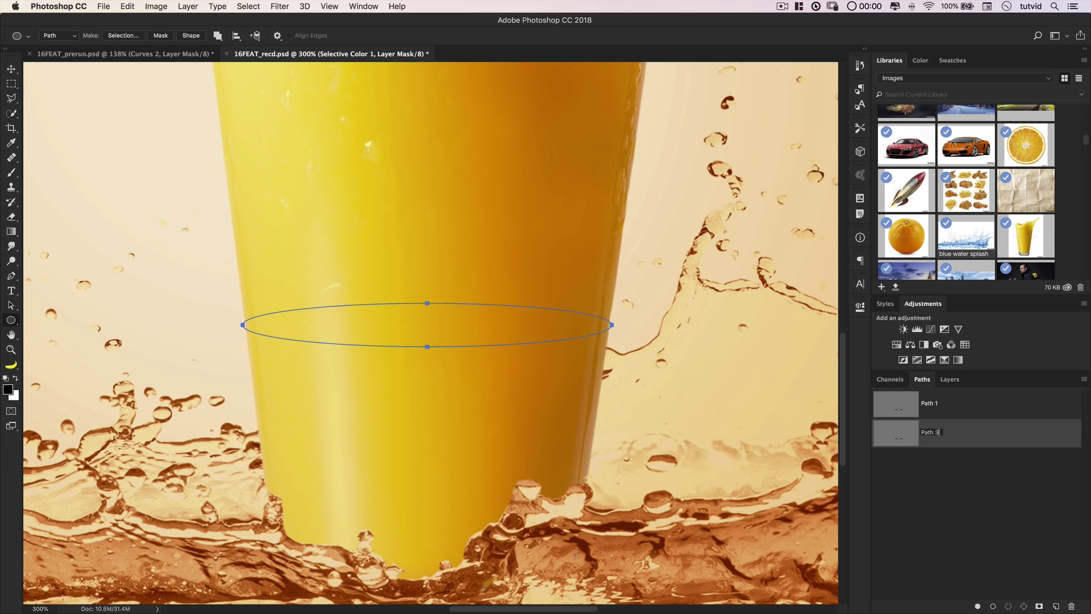
pyautogui.moveTo(940, 440); pyautogui.dragTo(949, 410)
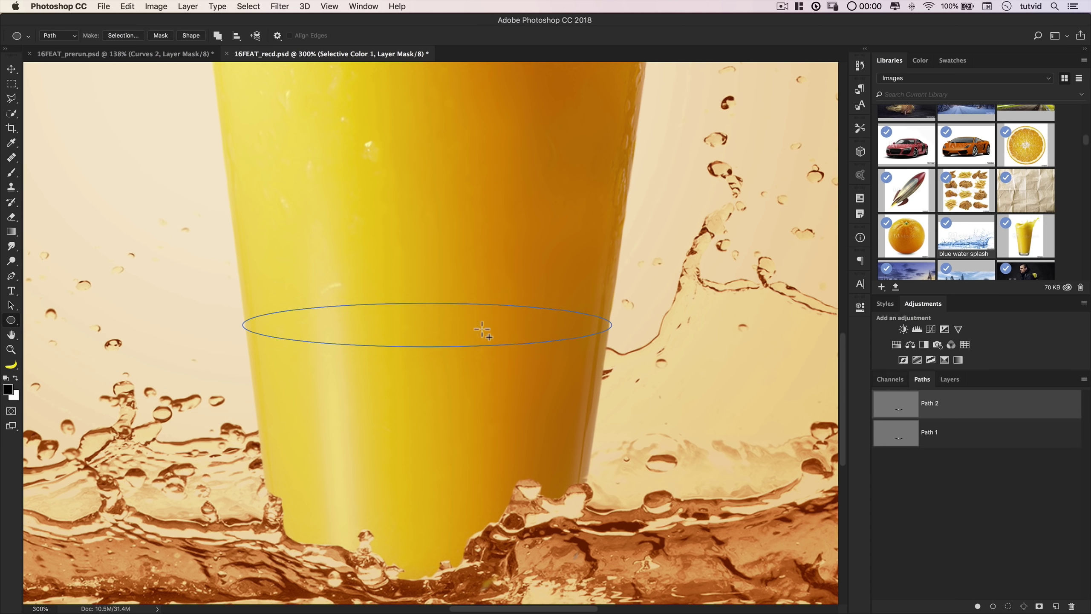
# Move the Path 2 ellipse straight up the glass, clear of the Path 1 ellipse, and compare the two paths
pyautogui.moveTo(11, 306); pyautogui.dragTo(37, 305)
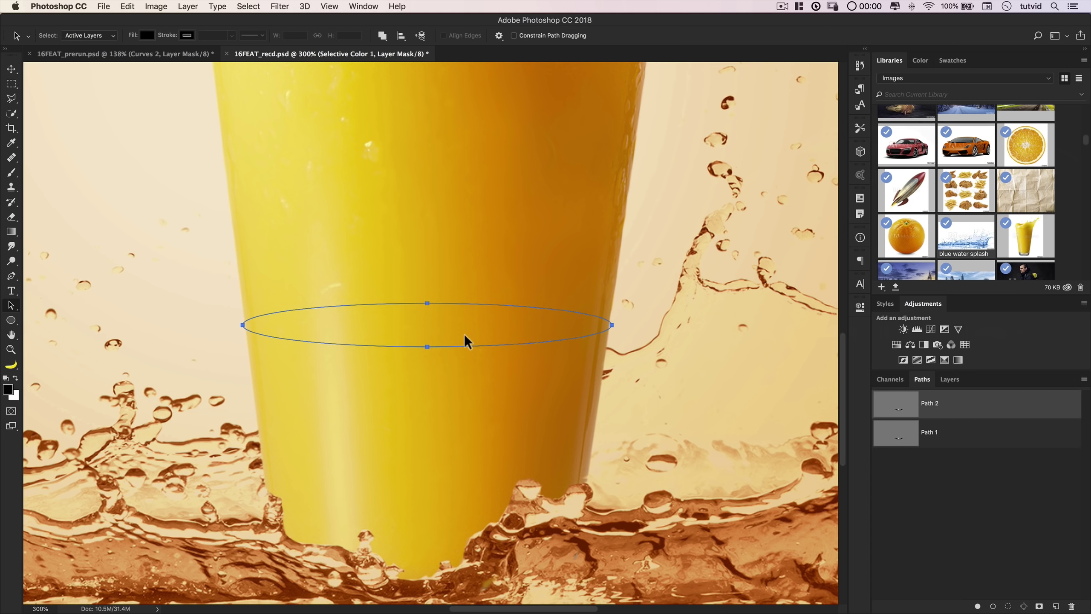
pyautogui.press('Up')
pyautogui.press('Up')
pyautogui.press('Up')
pyautogui.press('Up')
pyautogui.press('Up')
pyautogui.press('Up')
pyautogui.press('Up')
pyautogui.press('Up')
pyautogui.press('Up')
pyautogui.press('Up')
pyautogui.press('Up')
pyautogui.press('Up')
pyautogui.press('Up')
pyautogui.press('Up')
pyautogui.press('Up')
pyautogui.press('Up')
pyautogui.press('Up')
pyautogui.press('Up')
pyautogui.press('Up')
pyautogui.press('Up')
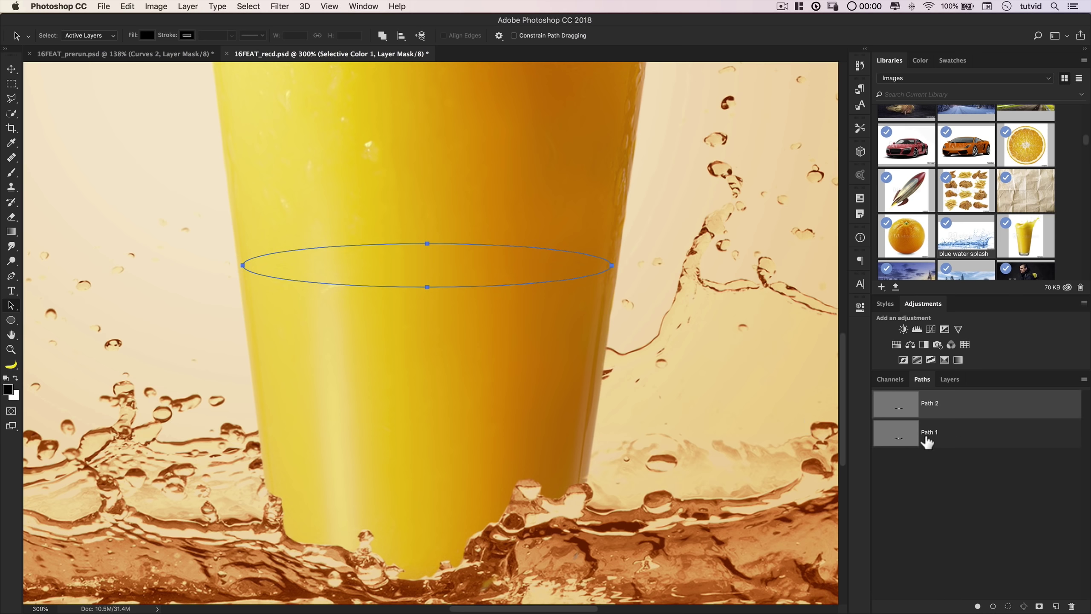
pyautogui.click(906, 438)
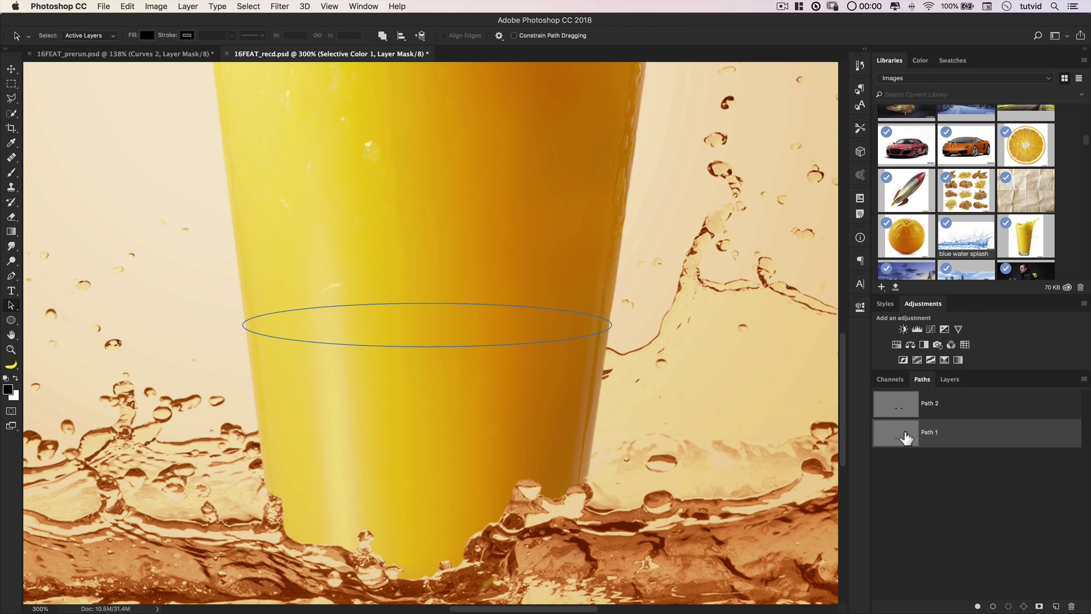
pyautogui.keyDown('shift'); pyautogui.click(957, 412); pyautogui.keyUp('shift')
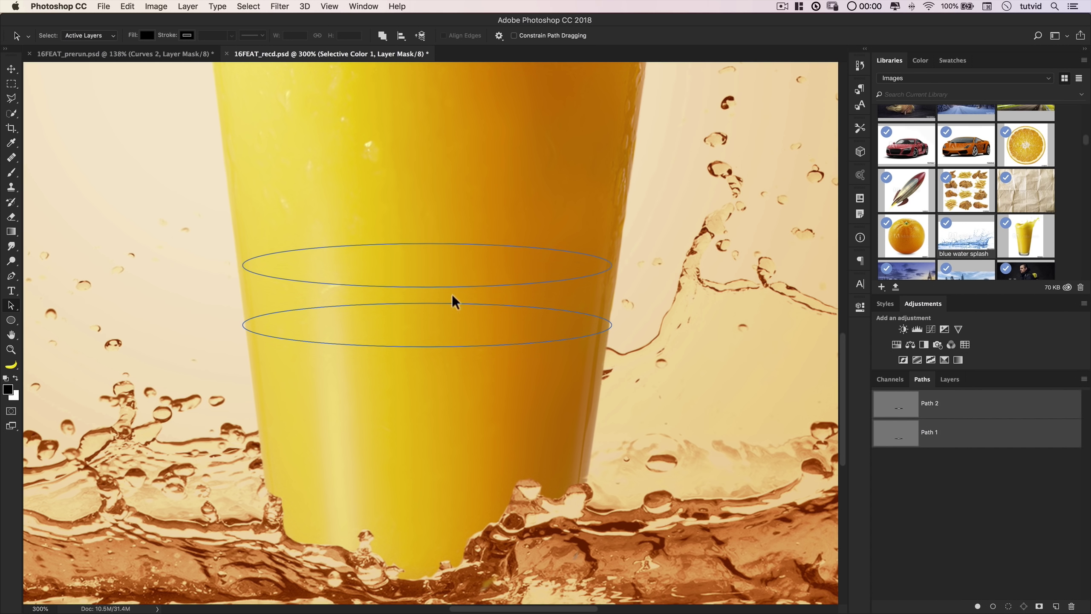
# Transform the Path 2 ellipse, widening it slightly on both sides to meet the glass's edges
pyautogui.click(931, 409)
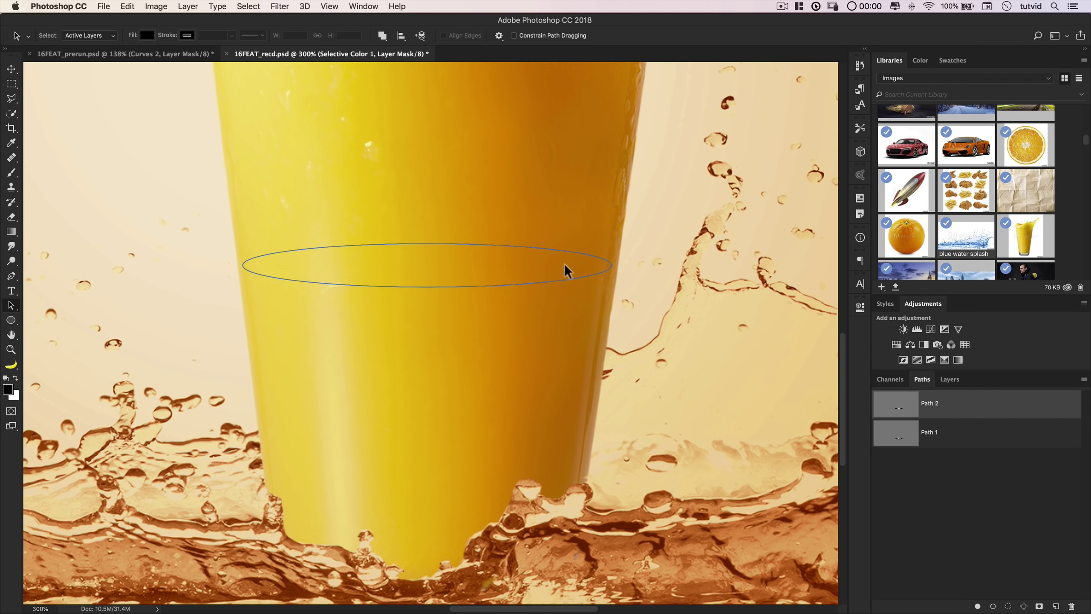
pyautogui.press('super+t')
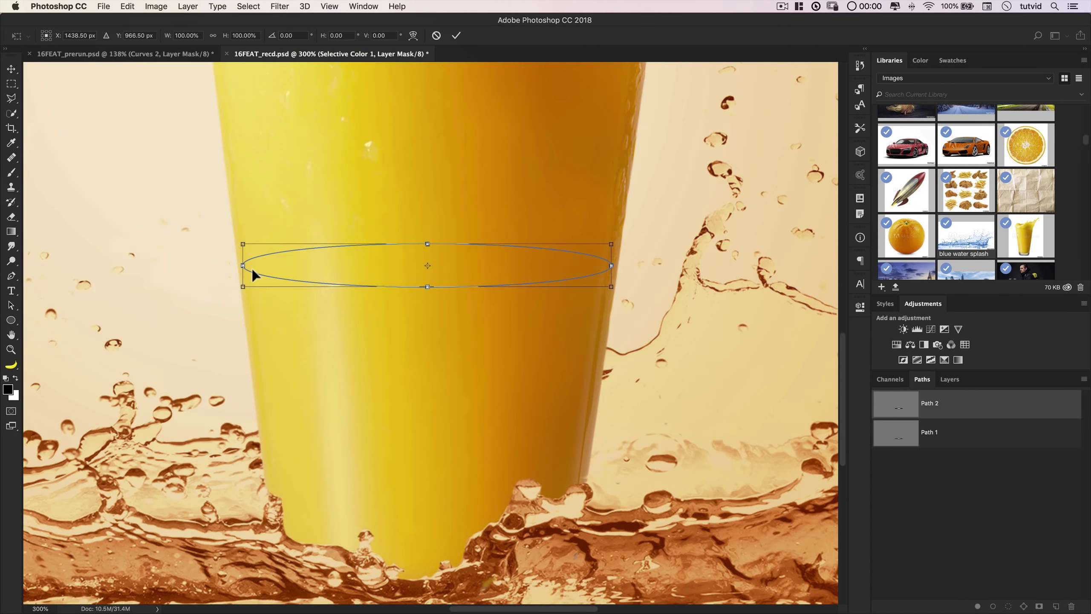
pyautogui.moveTo(242, 270); pyautogui.dragTo(235, 270)
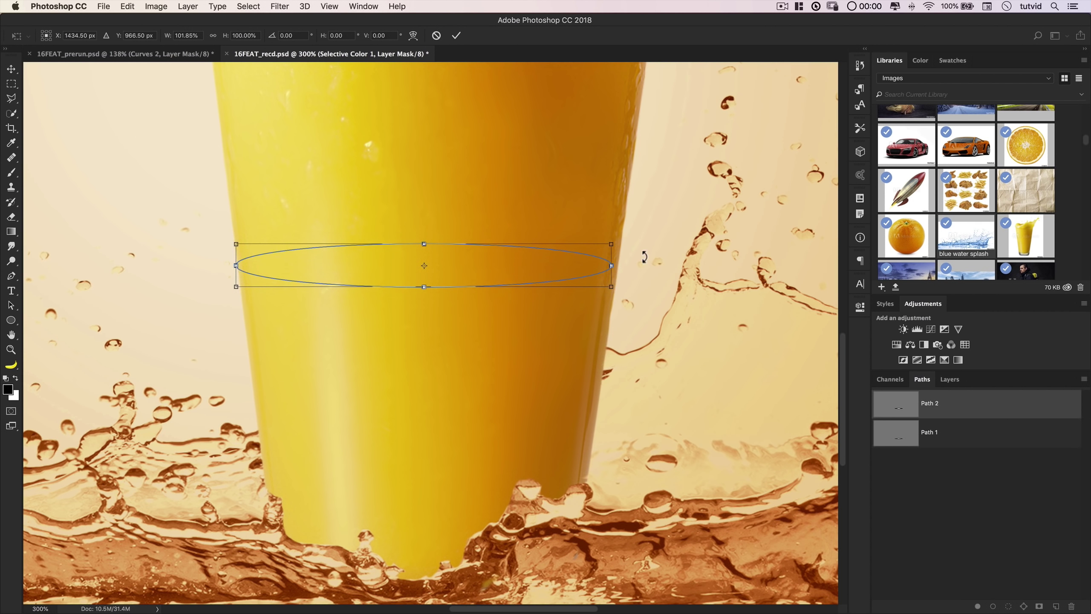
pyautogui.moveTo(612, 268); pyautogui.dragTo(619, 266)
pyautogui.press('Return')
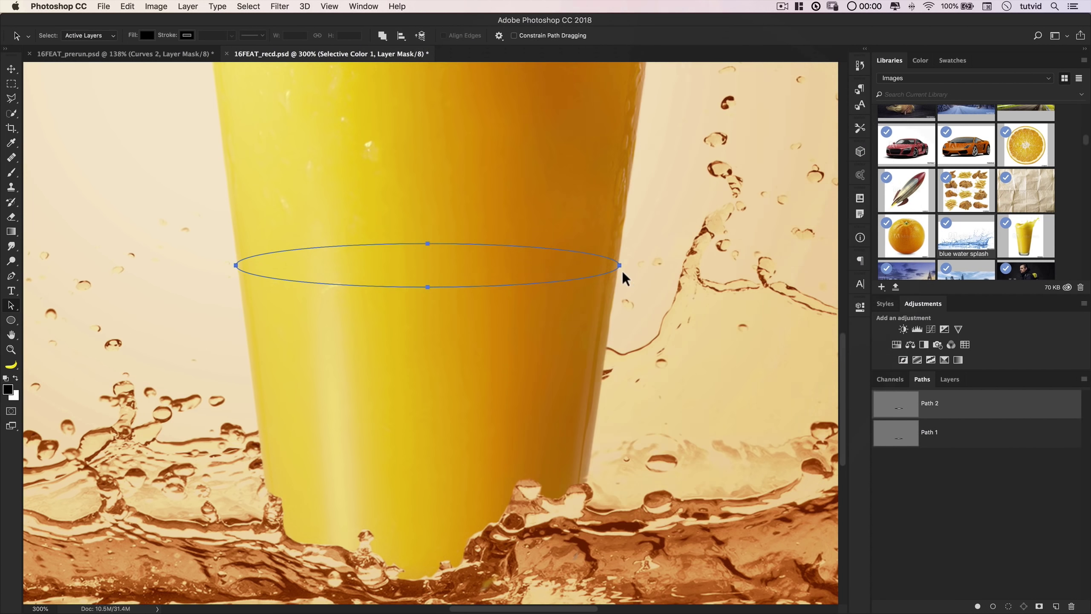
# Duplicate Path 2, place the copy at the top of the path list and name it Path 3
pyautogui.moveTo(498, 248); pyautogui.dragTo(543, 377)
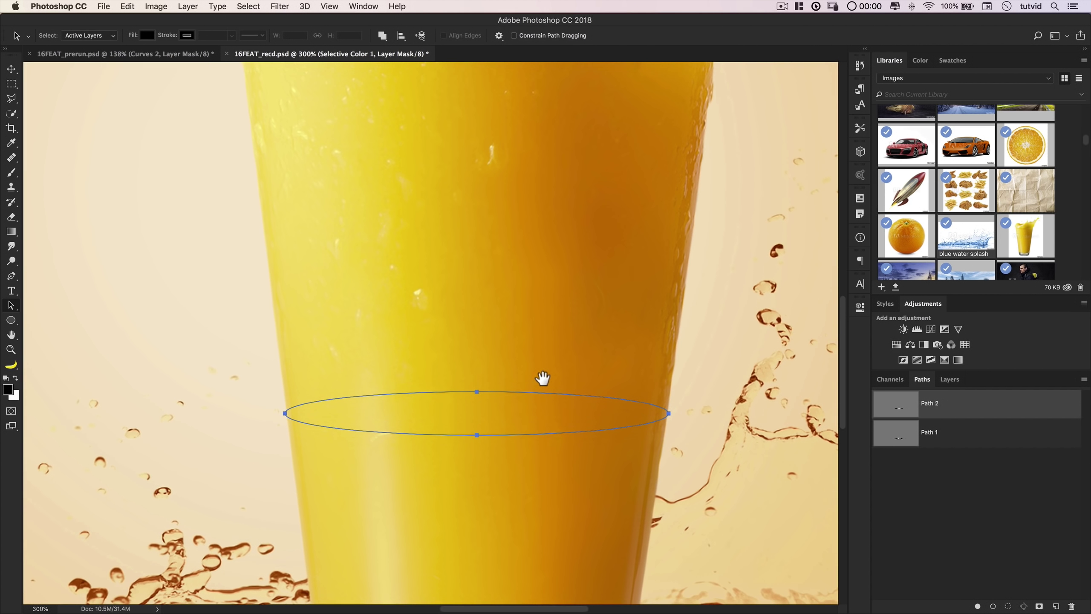
pyautogui.moveTo(1020, 406); pyautogui.dragTo(1054, 604)
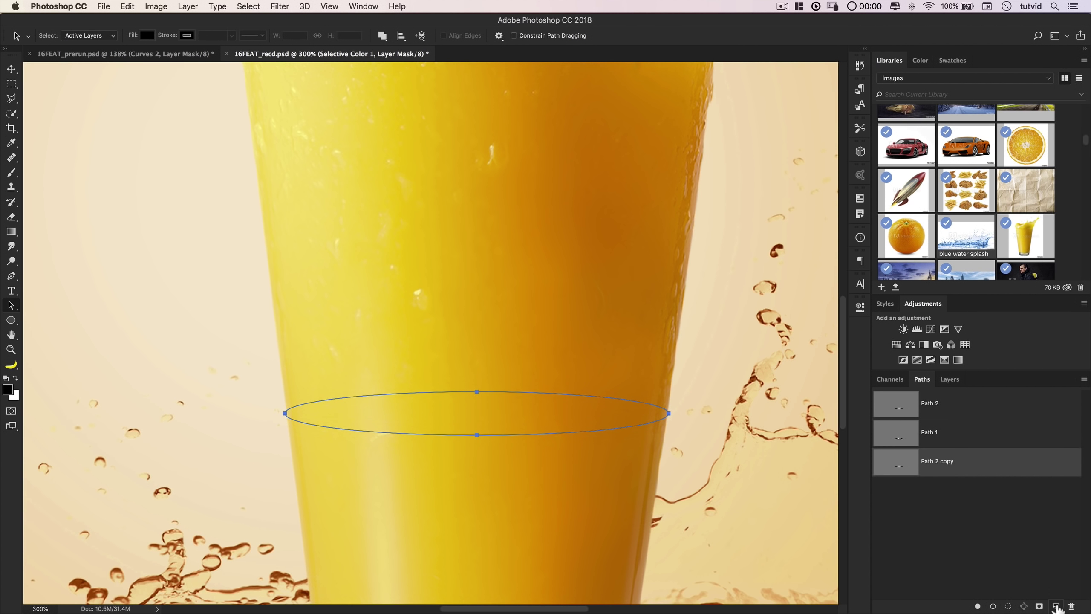
pyautogui.moveTo(951, 471); pyautogui.dragTo(951, 404)
pyautogui.doubleClick(929, 404)
pyautogui.write('Path 3')
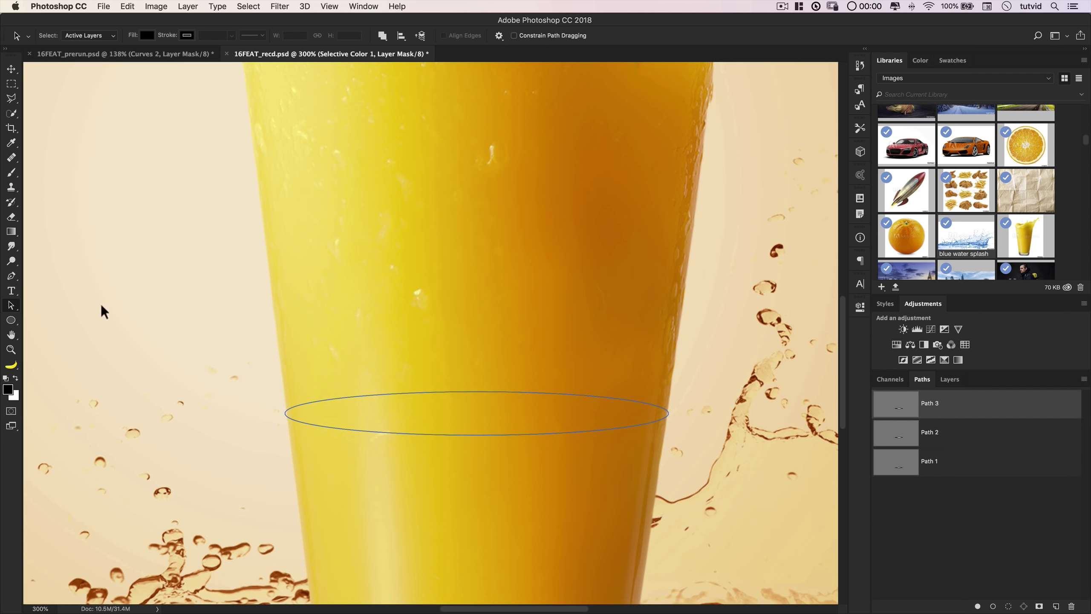
# Move the Path 3 ellipse straight up the glass, leaving a wide band between it and the Path 2 ellipse
pyautogui.click(552, 397)
pyautogui.hotkey('shift', 'Up')
pyautogui.hotkey('shift', 'Up')
pyautogui.hotkey('shift', 'Up')
pyautogui.hotkey('shift', 'Up')
pyautogui.hotkey('shift', 'Up')
pyautogui.hotkey('shift', 'Up')
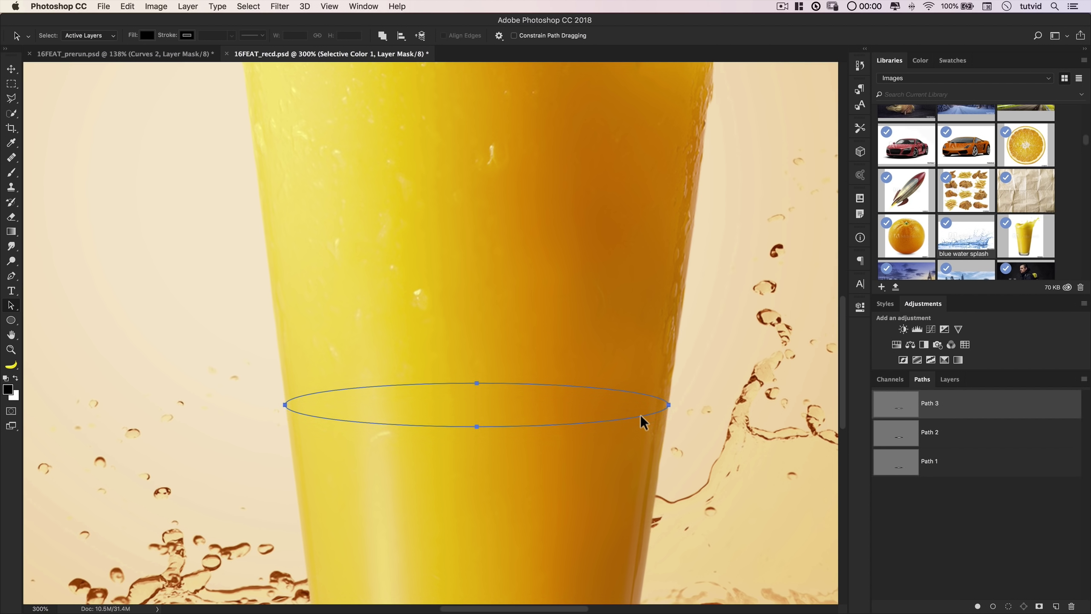
pyautogui.hotkey('shift', 'Up')
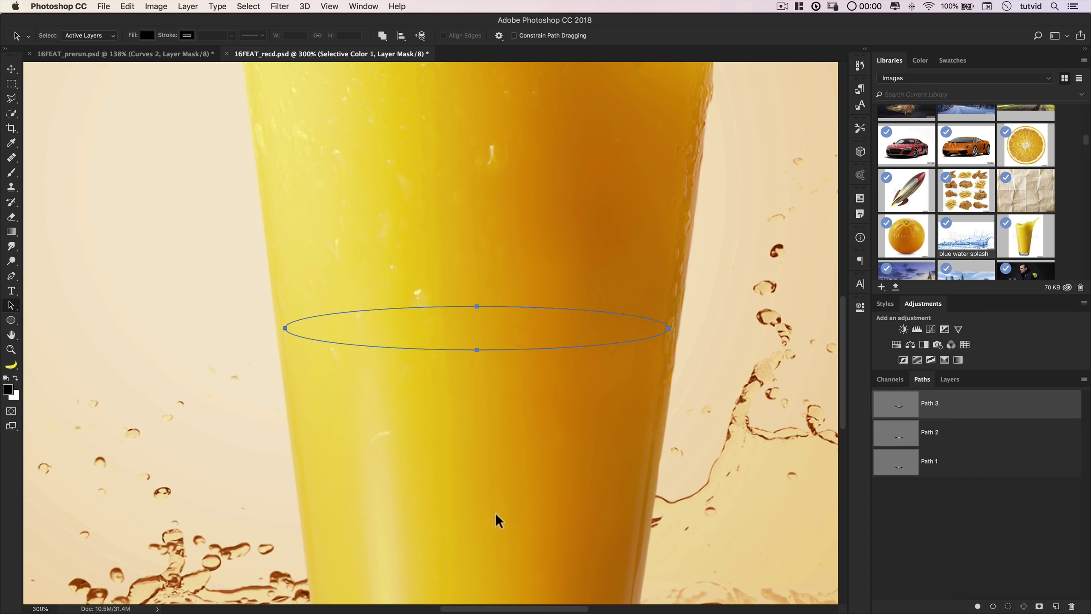
# Transform the Path 3 ellipse, widening it on both sides to about 105.56% so it meets the glass's edges
pyautogui.press('super+t')
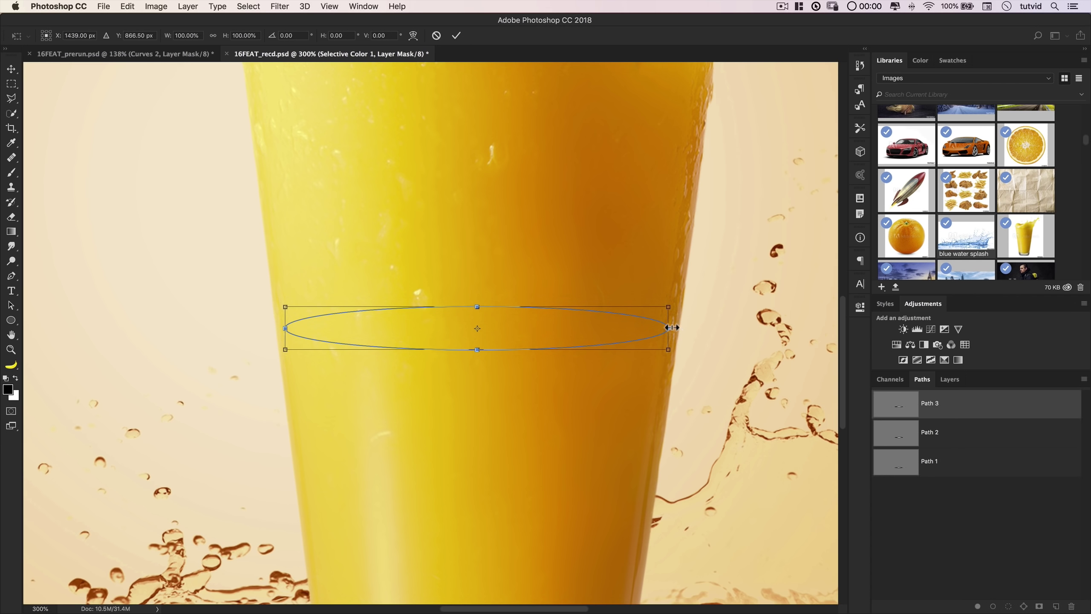
pyautogui.moveTo(671, 331); pyautogui.dragTo(684, 331)
pyautogui.moveTo(290, 333); pyautogui.dragTo(280, 332)
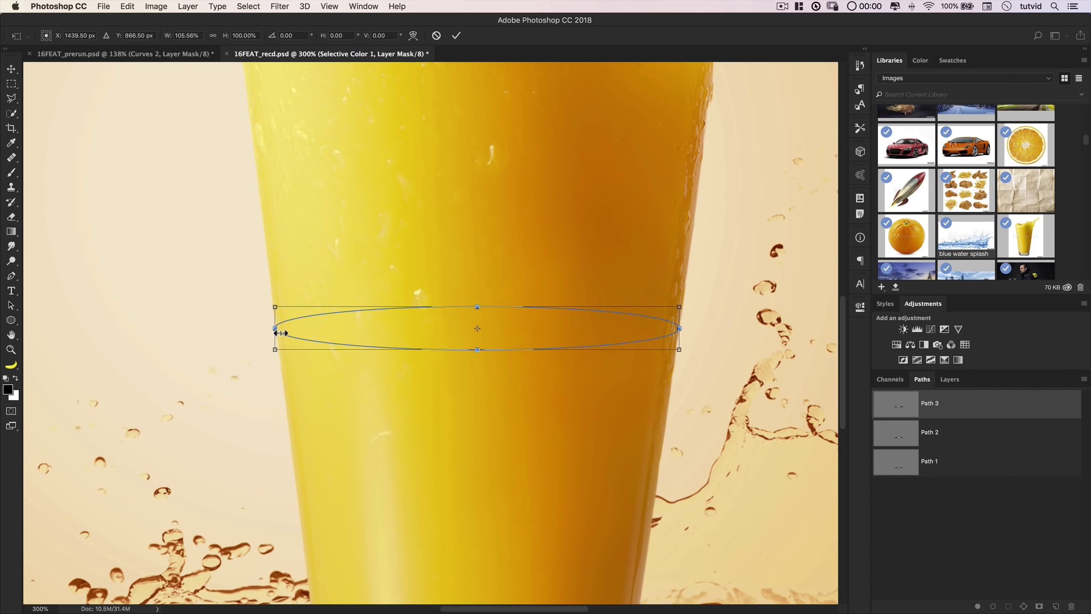
pyautogui.press('Return')
# Duplicate Path 3, place the copy at the top of the path list and name it Path 4
pyautogui.moveTo(955, 414); pyautogui.dragTo(1056, 607)
pyautogui.moveTo(942, 485); pyautogui.dragTo(943, 400)
pyautogui.doubleClick(935, 402)
pyautogui.write('Path 4')
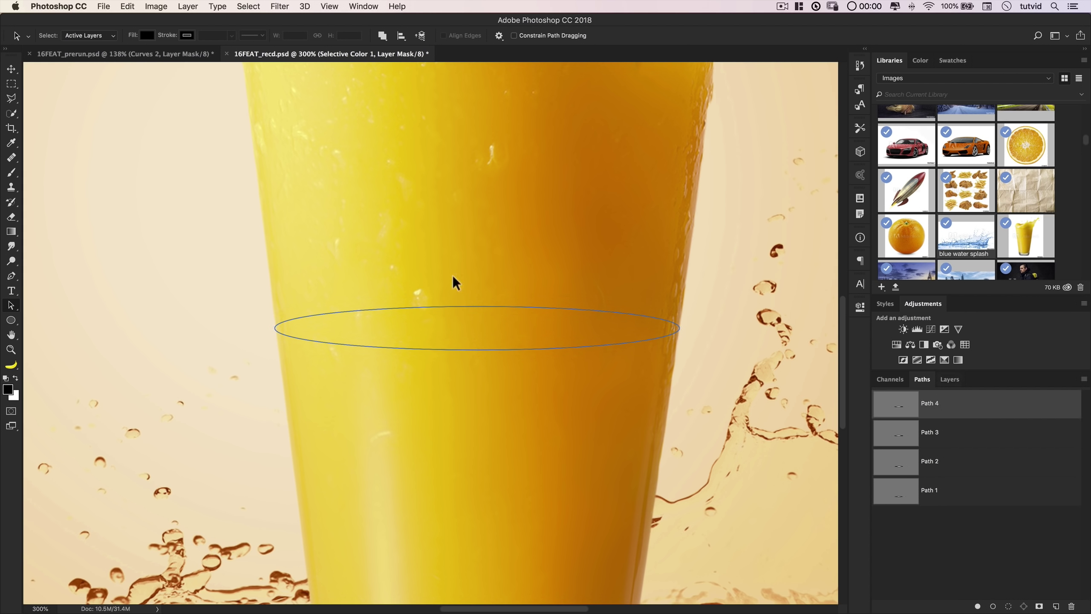
# Move the Path 4 ellipse straight up the glass, just clear of the Path 3 ellipse
pyautogui.moveTo(499, 333); pyautogui.dragTo(500, 334)
pyautogui.hotkey('shift', 'Up')
pyautogui.hotkey('shift', 'Up')
pyautogui.hotkey('shift', 'Up')
pyautogui.hotkey('shift', 'Up')
pyautogui.hotkey('shift', 'Up')
pyautogui.hotkey('shift', 'Up')
pyautogui.hotkey('shift', 'Up')
# Widen the Path 4 ellipse to meet the glass's edges, undo its stray sideways move, and display all four paths together for comparison
pyautogui.press('super+t')
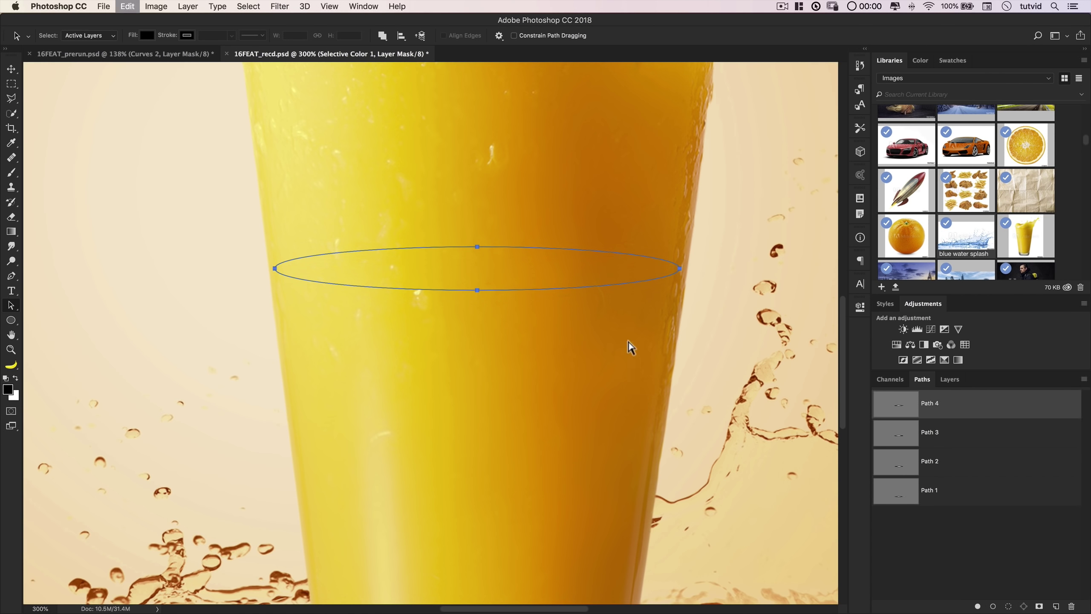
pyautogui.moveTo(683, 269); pyautogui.dragTo(689, 268)
pyautogui.moveTo(277, 272); pyautogui.dragTo(422, 314)
pyautogui.press('Return')
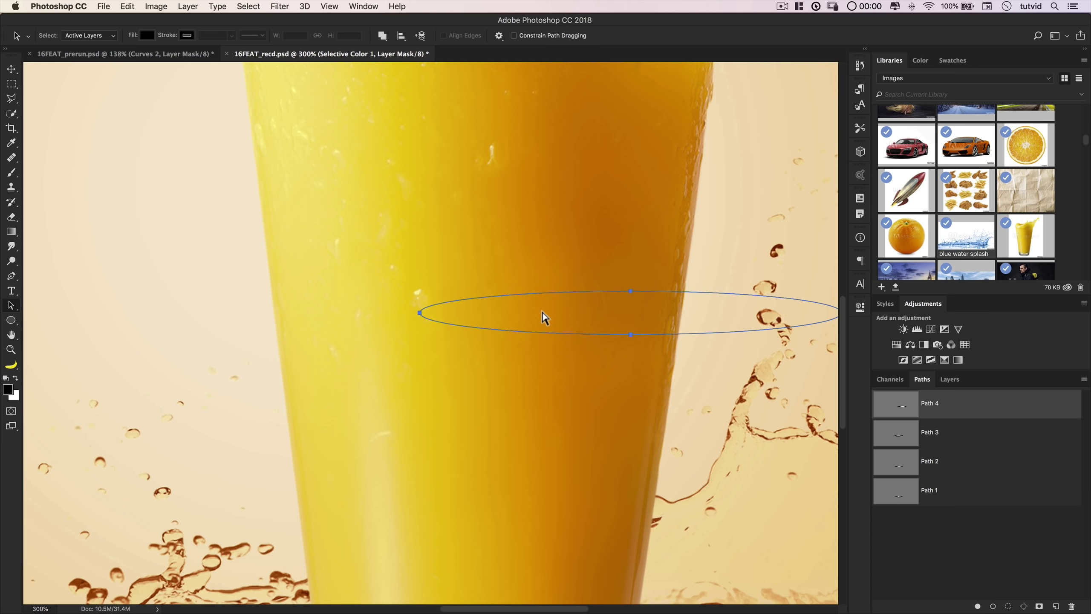
pyautogui.press('super+z')
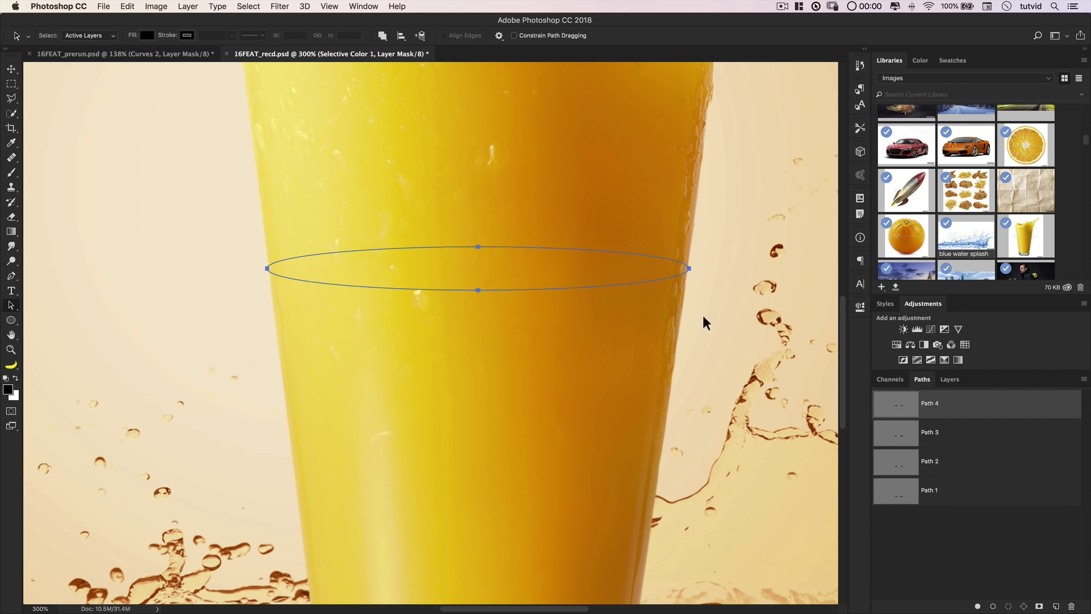
pyautogui.keyDown('shift'); pyautogui.click(936, 499); pyautogui.keyUp('shift')
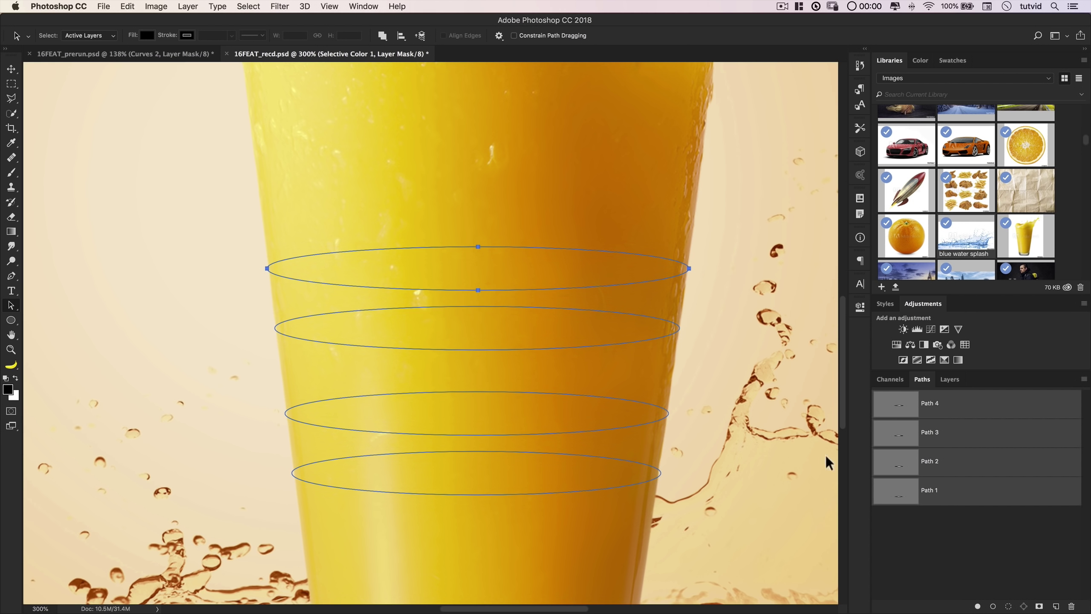
pyautogui.click(939, 549)
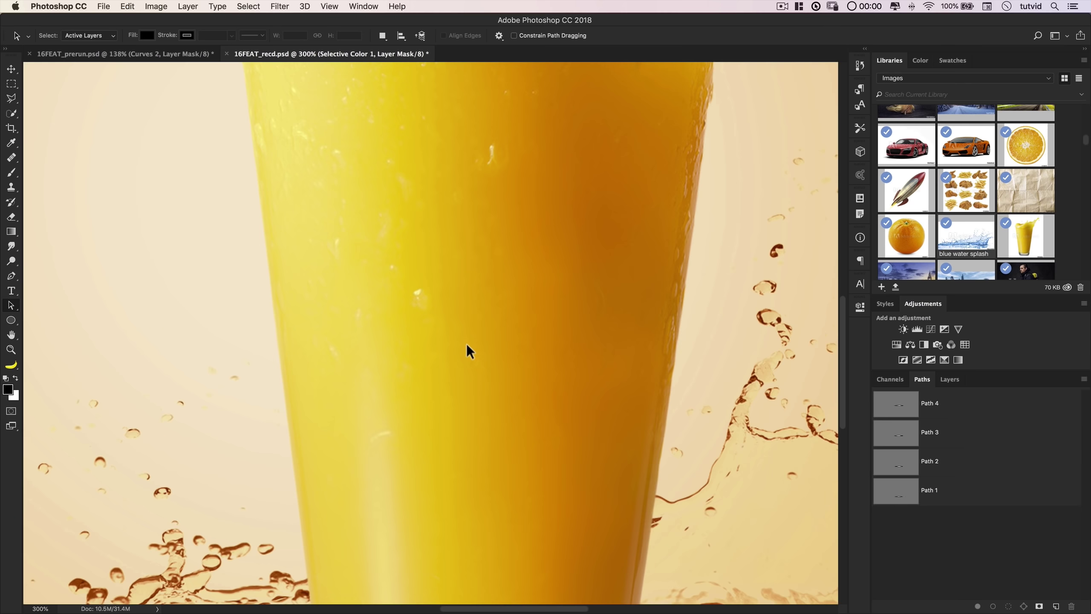
# Load the Path 1 and Path 2 ellipses as one selection and add a rectangle that bridges the gap between them
pyautogui.press('super+minus')
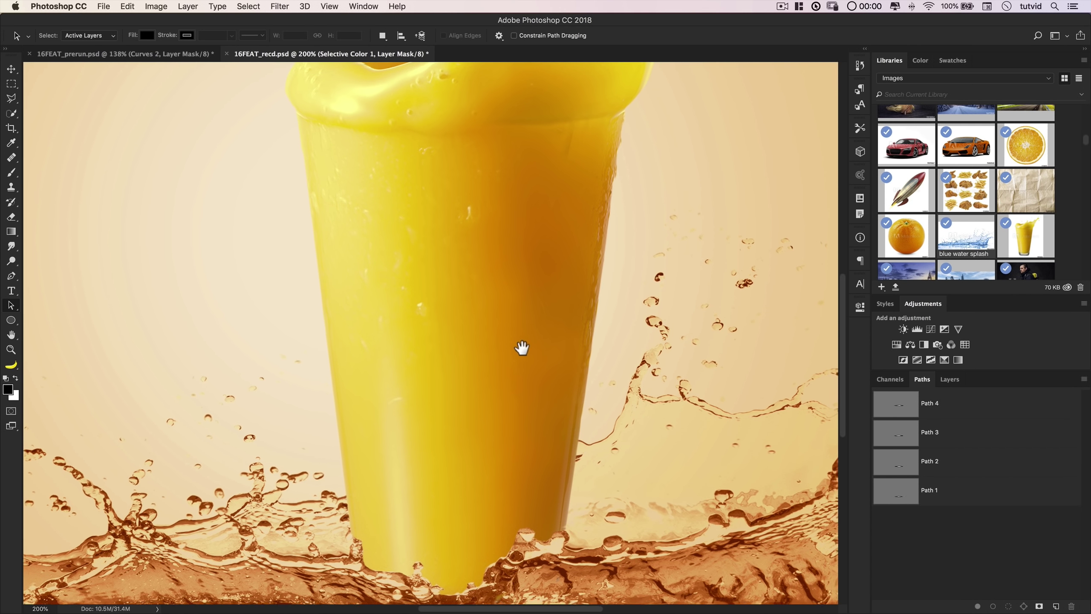
pyautogui.hscroll(3, 519, 349)
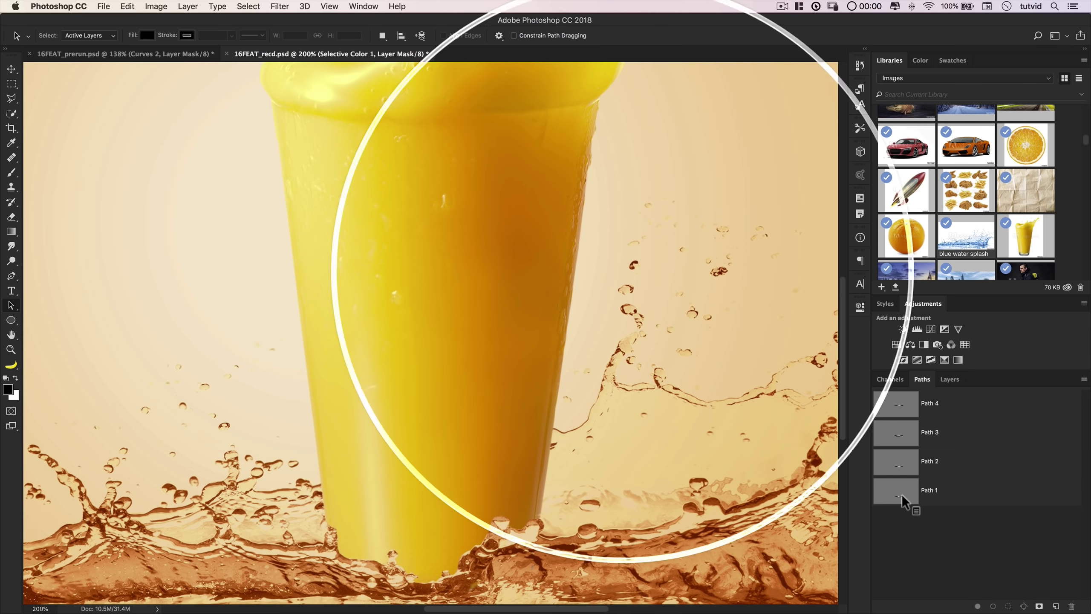
pyautogui.keyDown('ctrl'); pyautogui.click(909, 495); pyautogui.keyUp('ctrl')
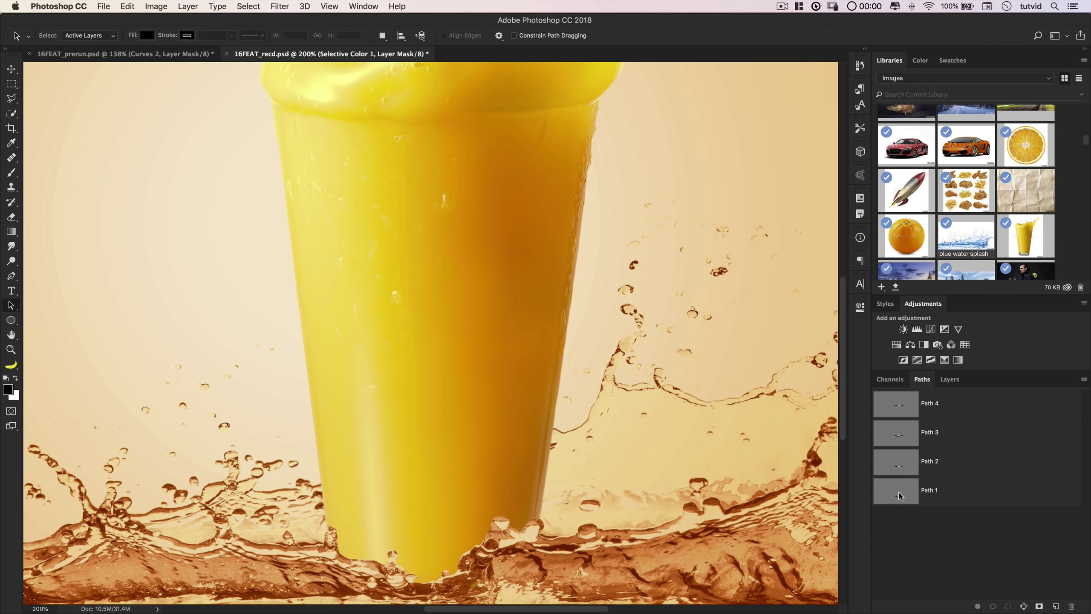
pyautogui.keyDown('ctrl'); pyautogui.keyDown('shift'); pyautogui.click(903, 467); pyautogui.keyUp('shift'); pyautogui.keyUp('ctrl')
pyautogui.click(11, 84)
pyautogui.press('shift')
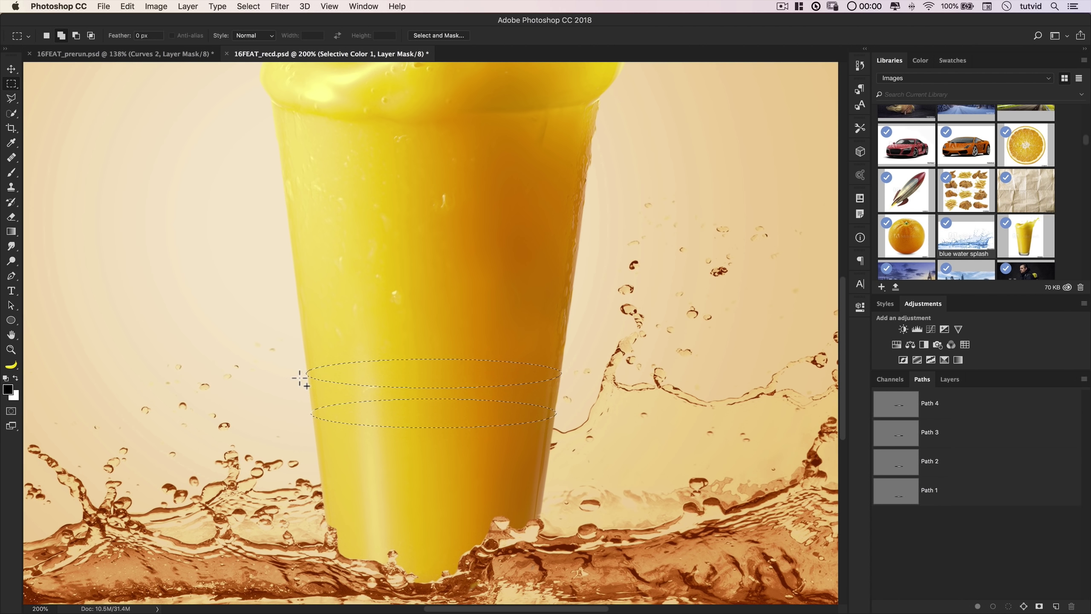
pyautogui.moveTo(296, 373); pyautogui.dragTo(603, 416)
pyautogui.moveTo(298, 374); pyautogui.dragTo(576, 415)
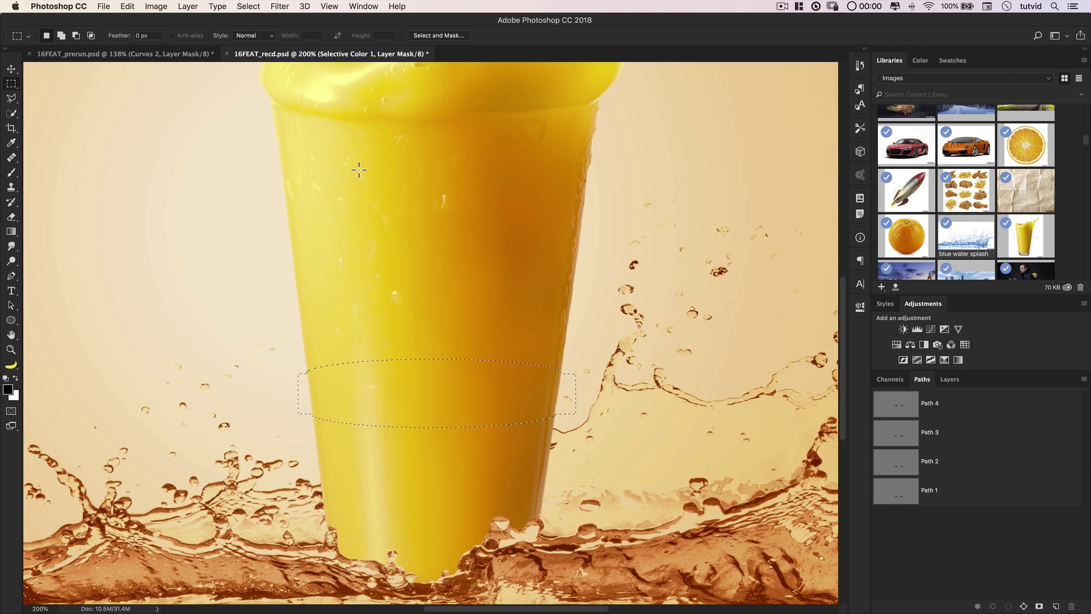
# Intersect the selection with the Selective Color 1 glass, subtract the Path 2 ellipse from it, and target that layer's image
pyautogui.click(950, 379)
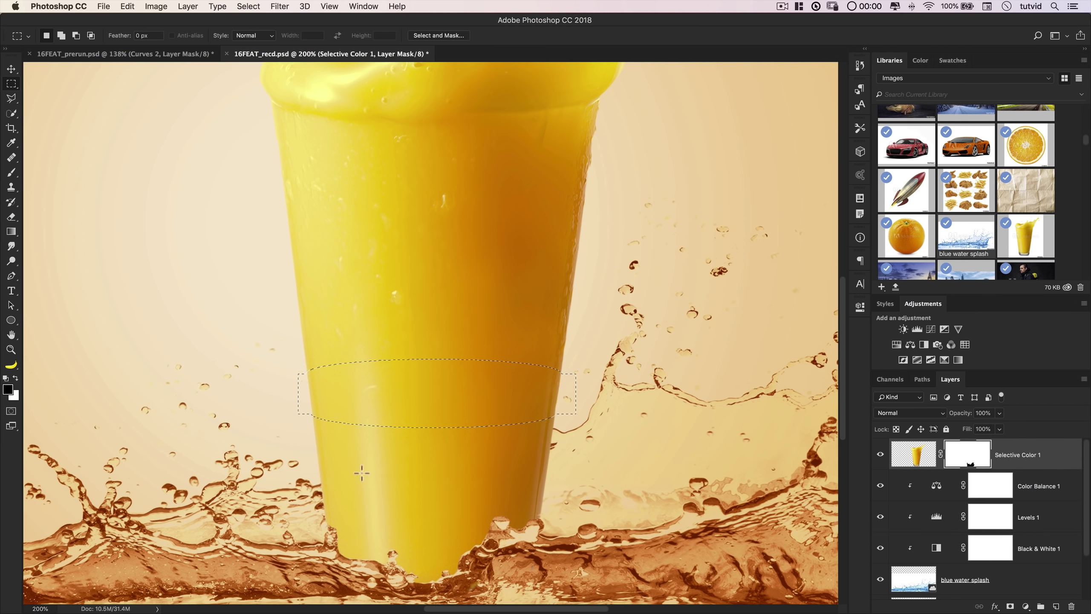
pyautogui.keyDown('alt'); pyautogui.keyDown('shift'); pyautogui.keyDown('super'); pyautogui.click(927, 454); pyautogui.keyUp('super'); pyautogui.keyUp('shift'); pyautogui.keyUp('alt')
pyautogui.click(921, 379)
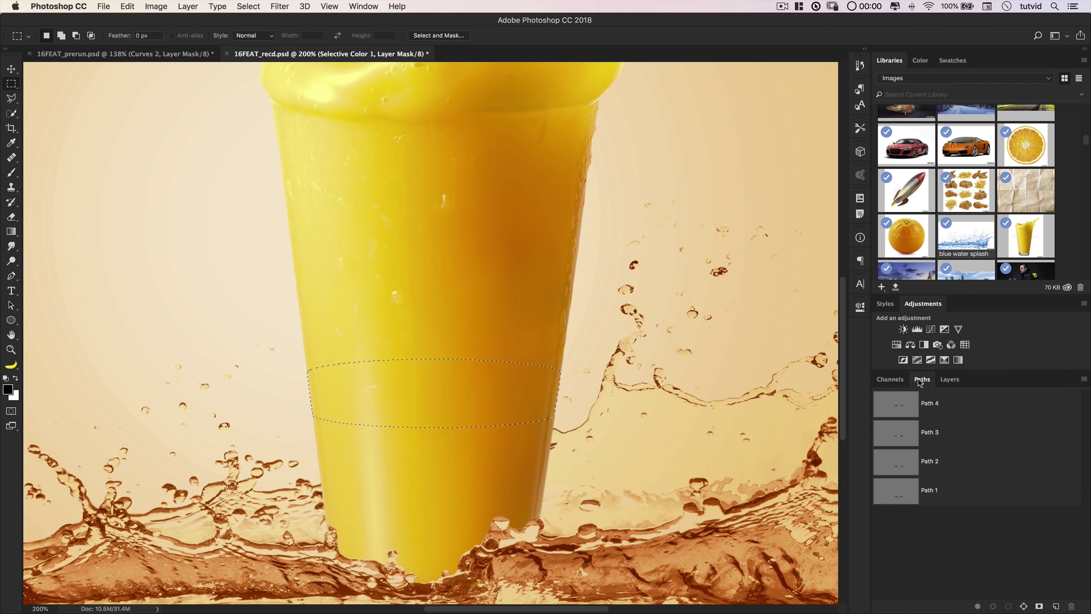
pyautogui.keyDown('alt'); pyautogui.keyDown('super'); pyautogui.click(899, 463); pyautogui.keyUp('super'); pyautogui.keyUp('alt')
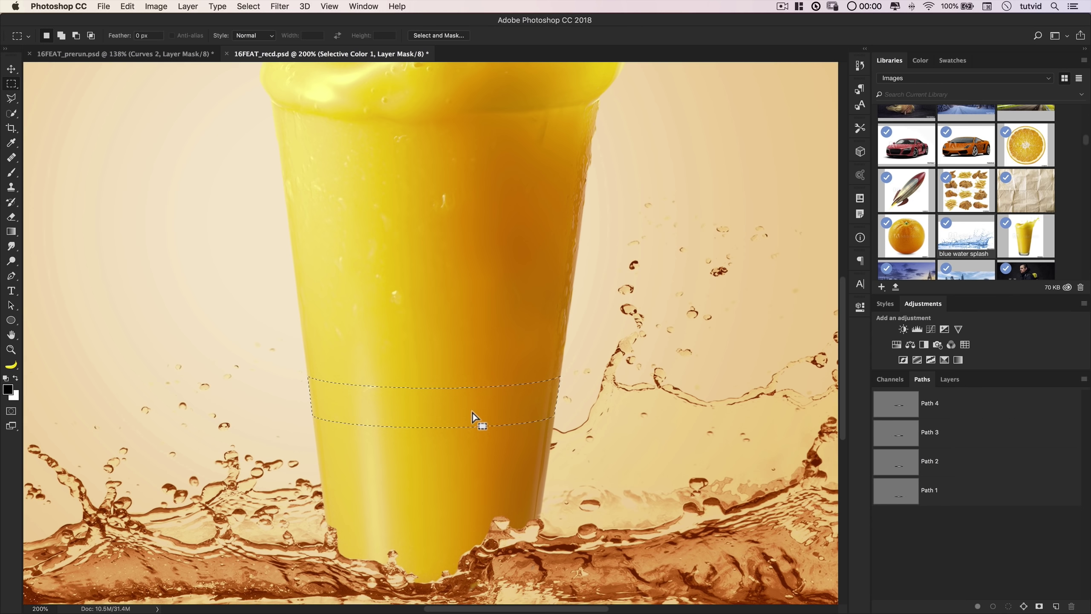
pyautogui.click(949, 380)
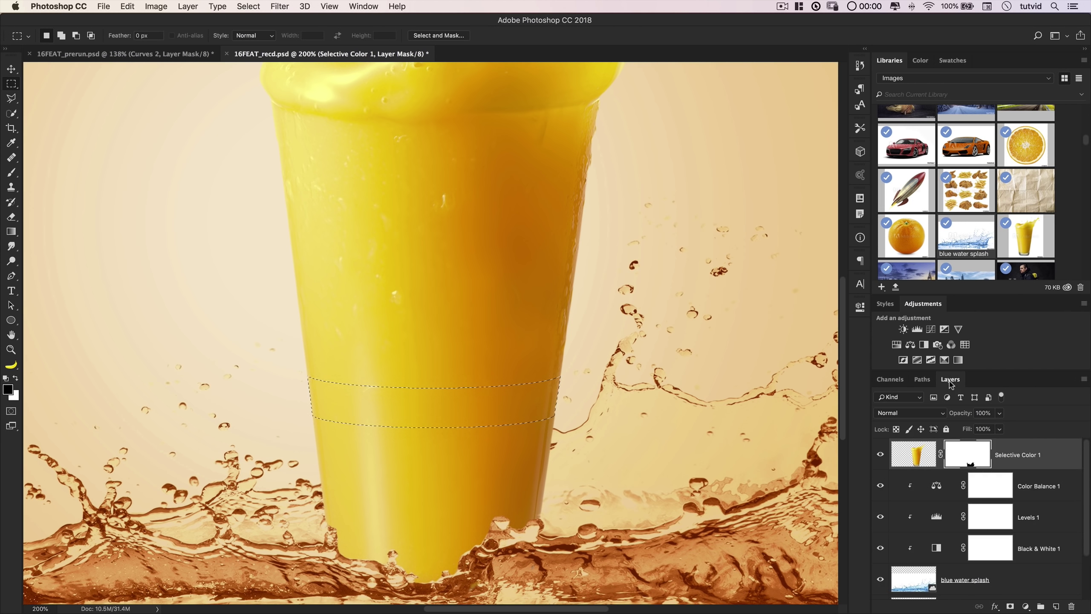
pyautogui.click(917, 464)
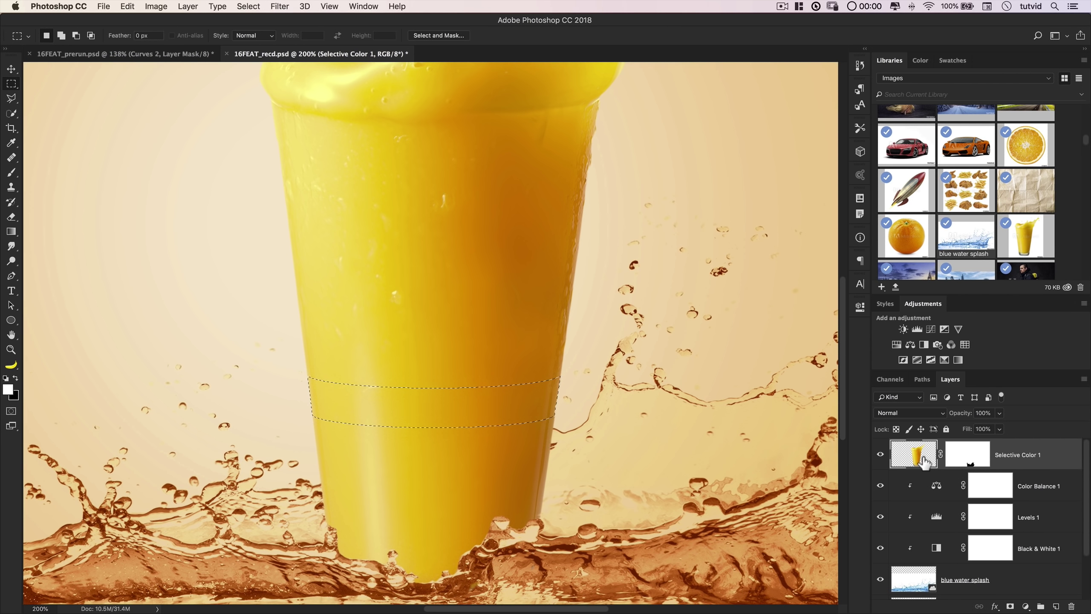
# Try cutting the selected glass band onto a new layer, hide that layer to check the gap, and undo the cut
pyautogui.click(188, 6)
pyautogui.moveTo(210, 21)
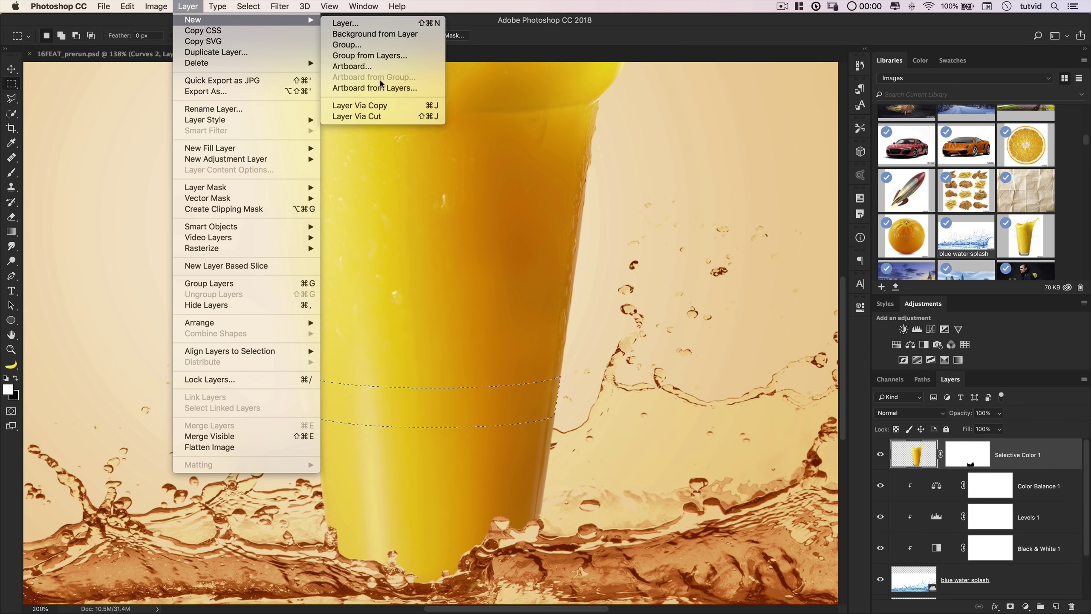
pyautogui.click(375, 116)
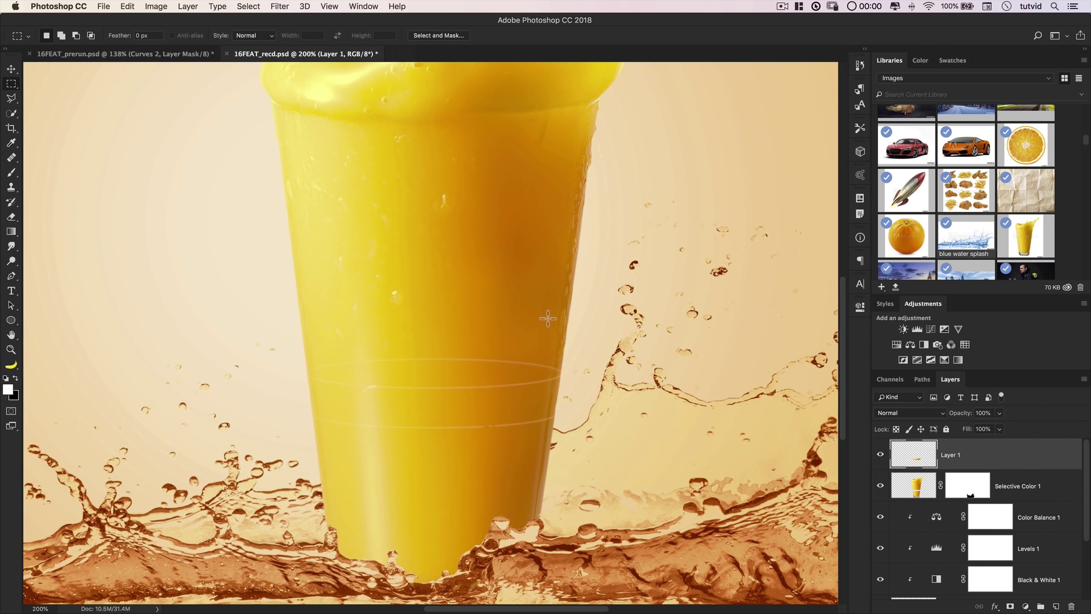
pyautogui.click(883, 456)
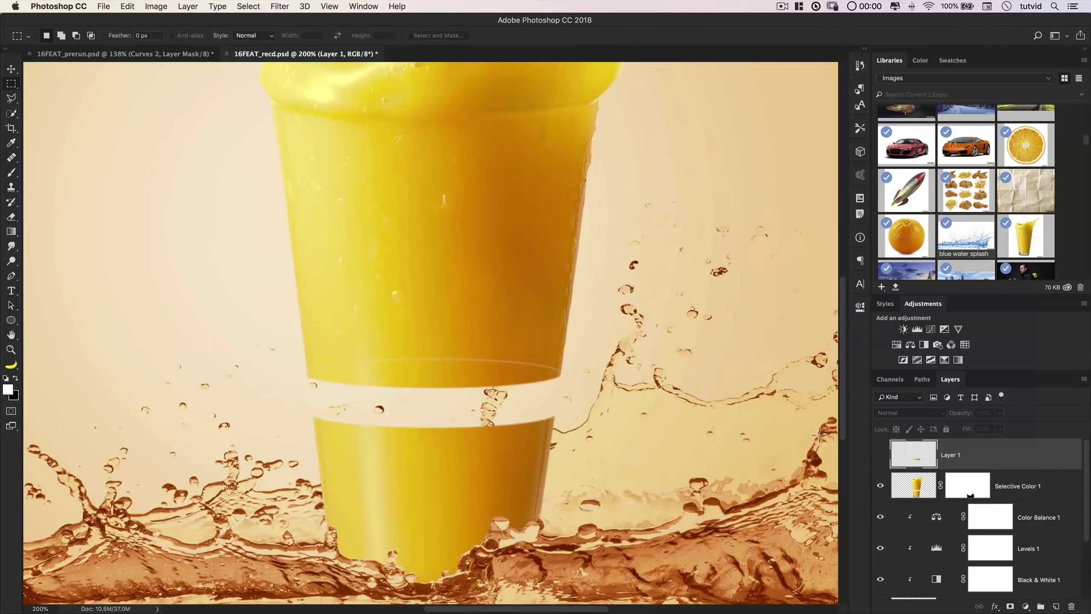
pyautogui.press('super+z')
pyautogui.press('alt+super+z')
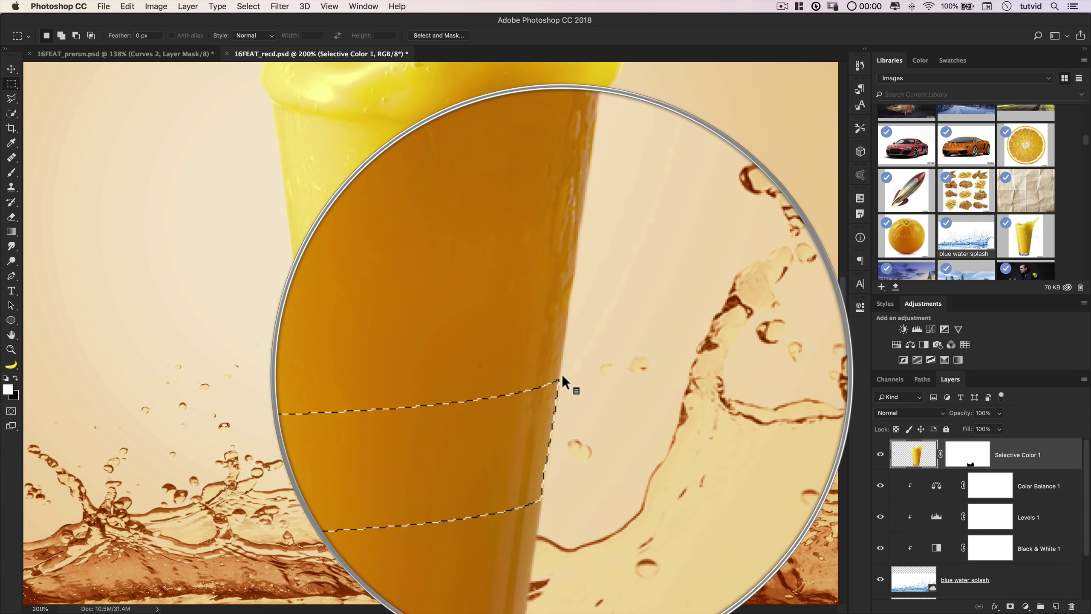
# Subtract a rectangle about 761 by 163 px above the band from the selection to remove stray remnants along its upper ellipse
pyautogui.press('alt')
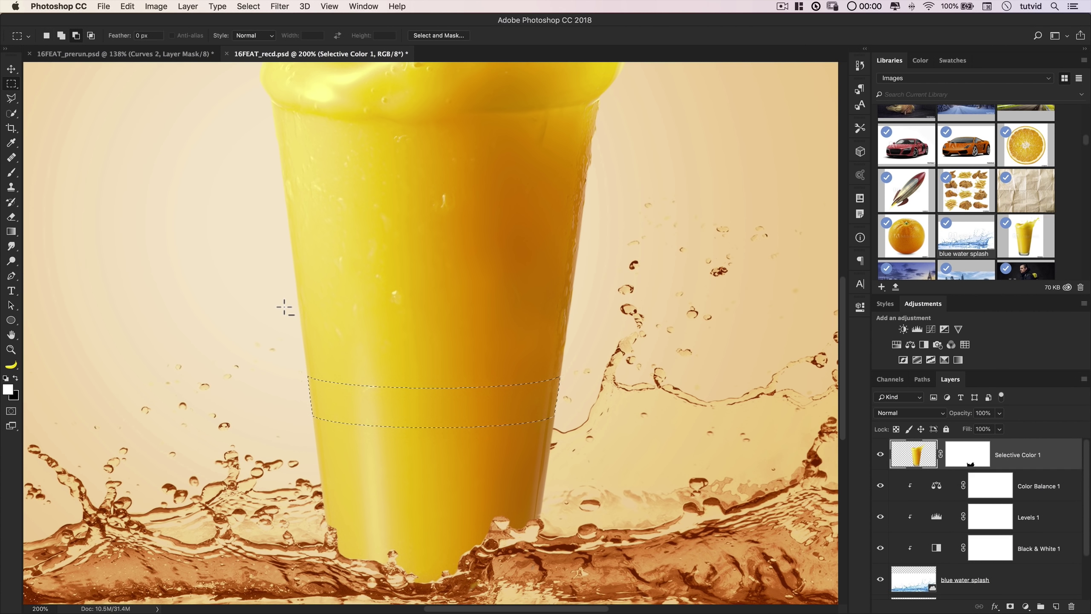
pyautogui.moveTo(250, 282); pyautogui.dragTo(685, 379)
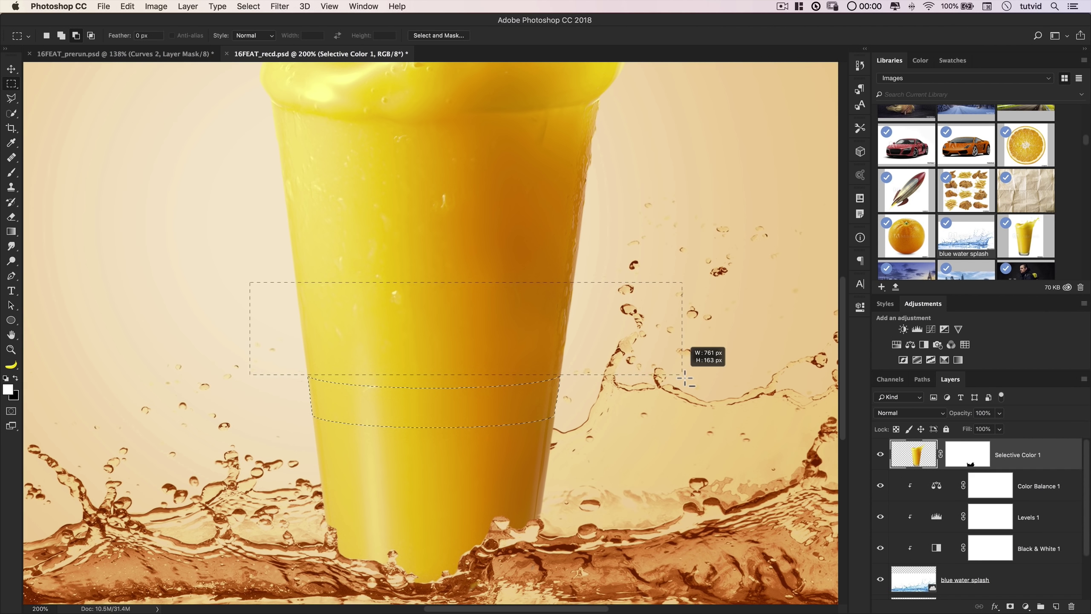
pyautogui.moveTo(685, 379); pyautogui.dragTo(685, 379)
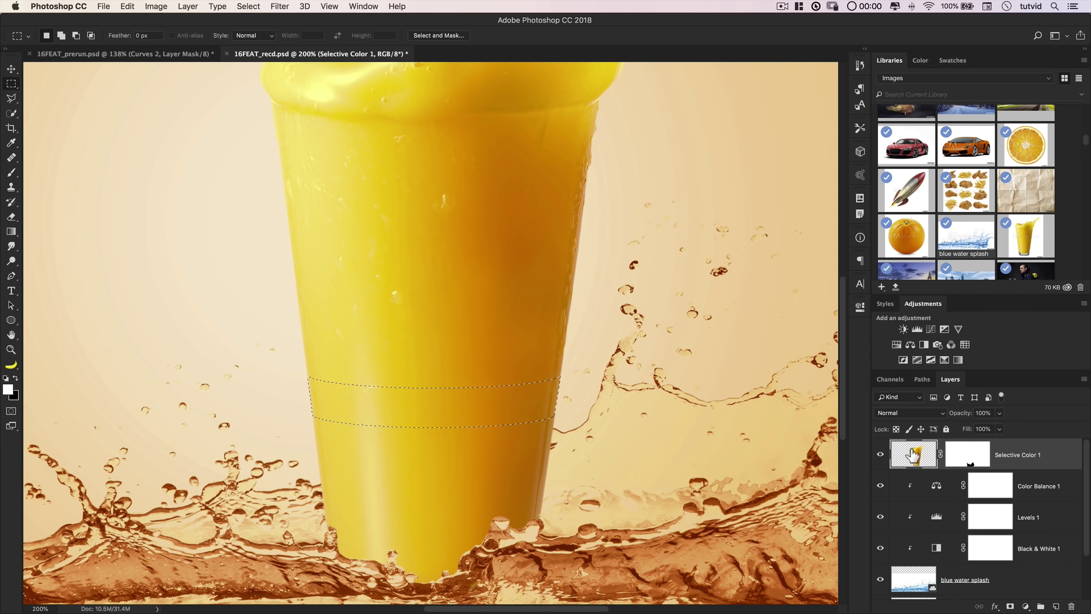
# Cut the cleaned-up band selection from the glass onto a new layer and hide that layer, checking the resulting gap
pyautogui.click(187, 6)
pyautogui.moveTo(202, 20)
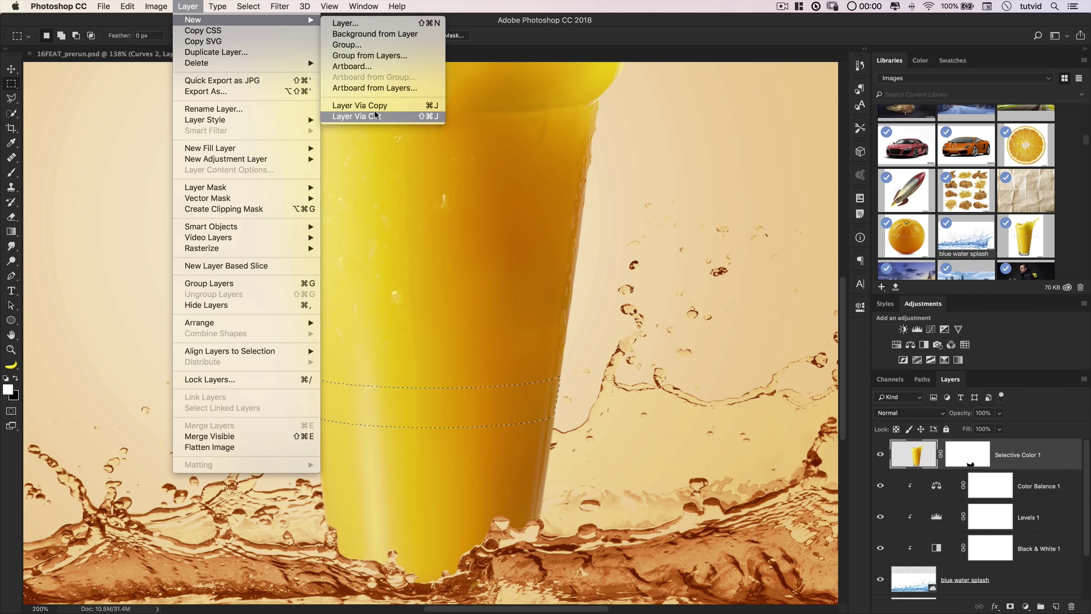
pyautogui.click(376, 115)
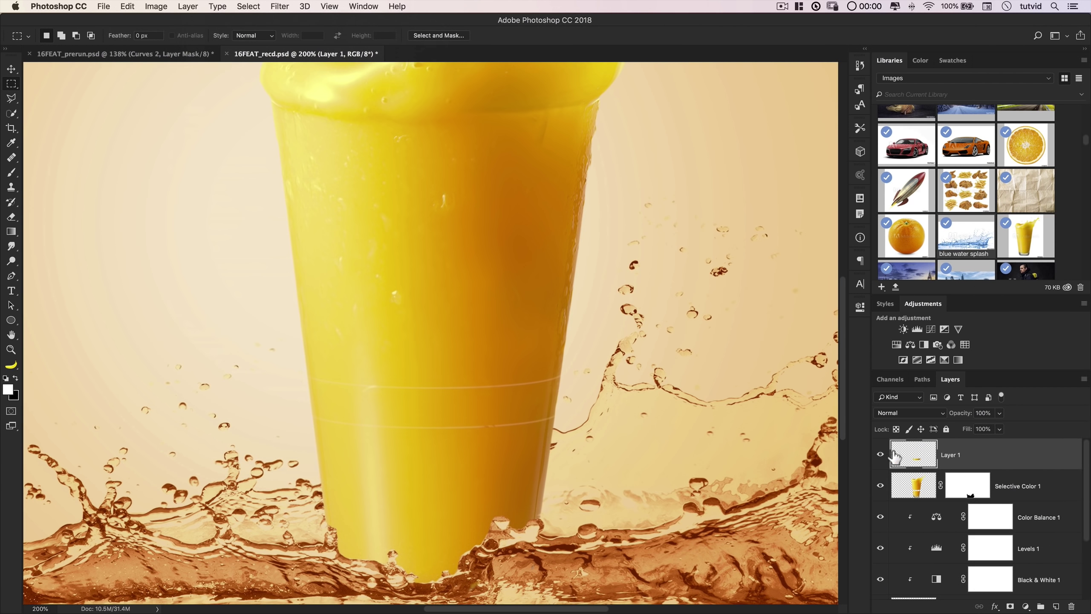
pyautogui.click(879, 455)
pyautogui.click(879, 455)
pyautogui.click(879, 455)
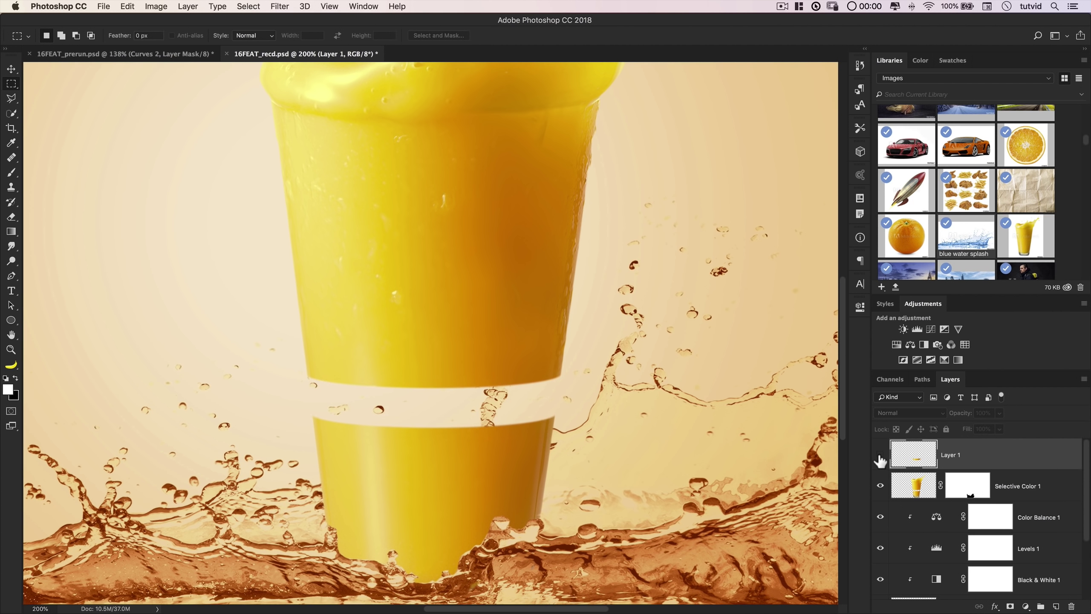
pyautogui.click(880, 455)
pyautogui.click(880, 455)
# On the glass layer, combine the Path 3 and Path 4 ellipses with a bridging rectangle about 564 by 73 px into a selection confined to the glass
pyautogui.click(923, 485)
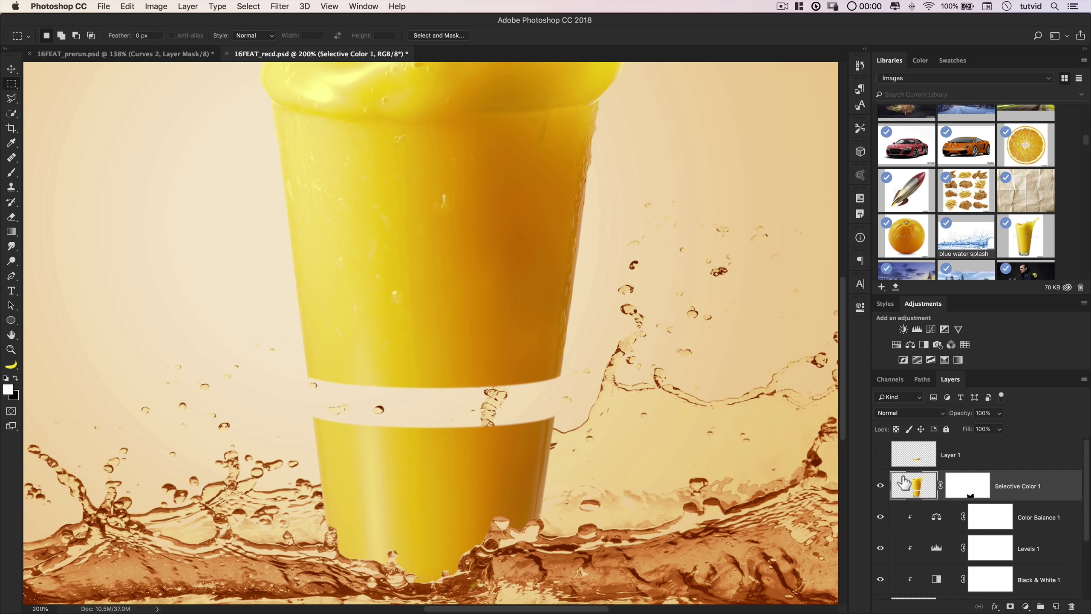
pyautogui.click(922, 380)
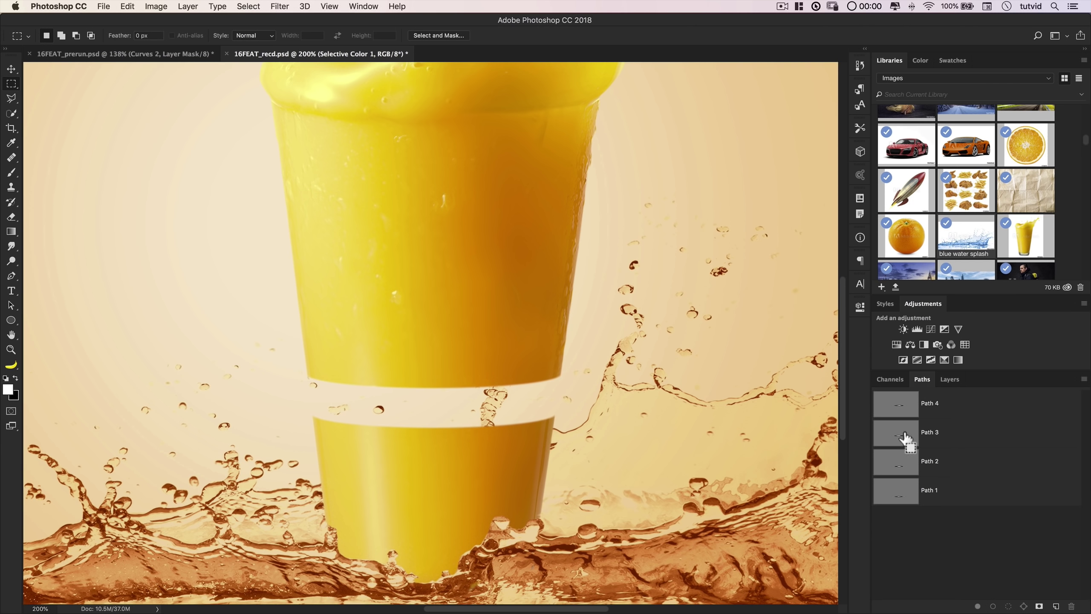
pyautogui.keyDown('shift'); pyautogui.keyDown('super'); pyautogui.click(898, 406); pyautogui.keyUp('super'); pyautogui.keyUp('shift')
pyautogui.moveTo(581, 340); pyautogui.dragTo(610, 323)
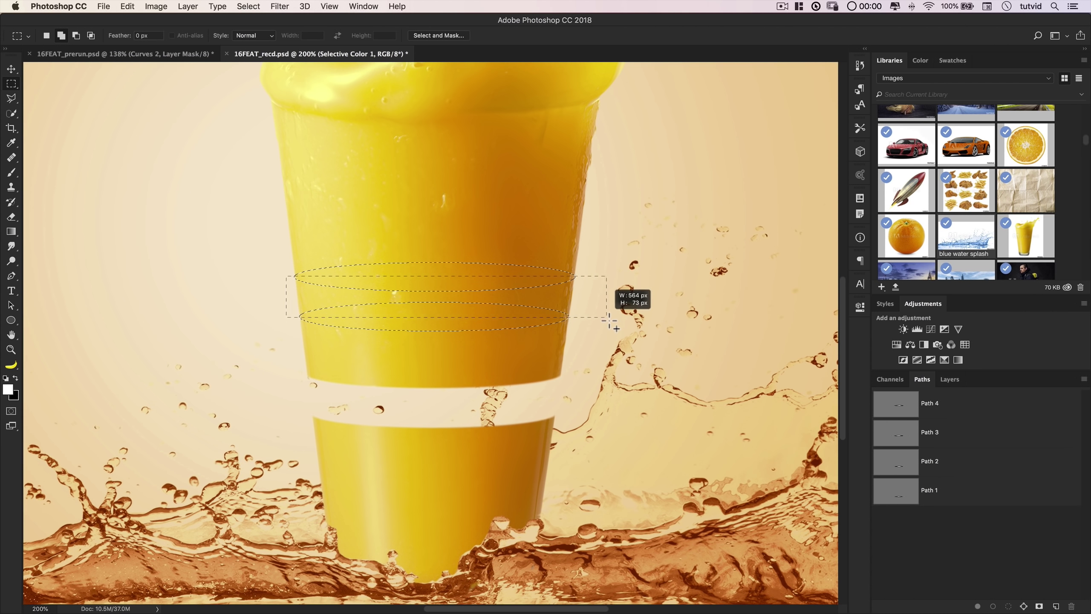
pyautogui.moveTo(609, 321); pyautogui.dragTo(606, 319)
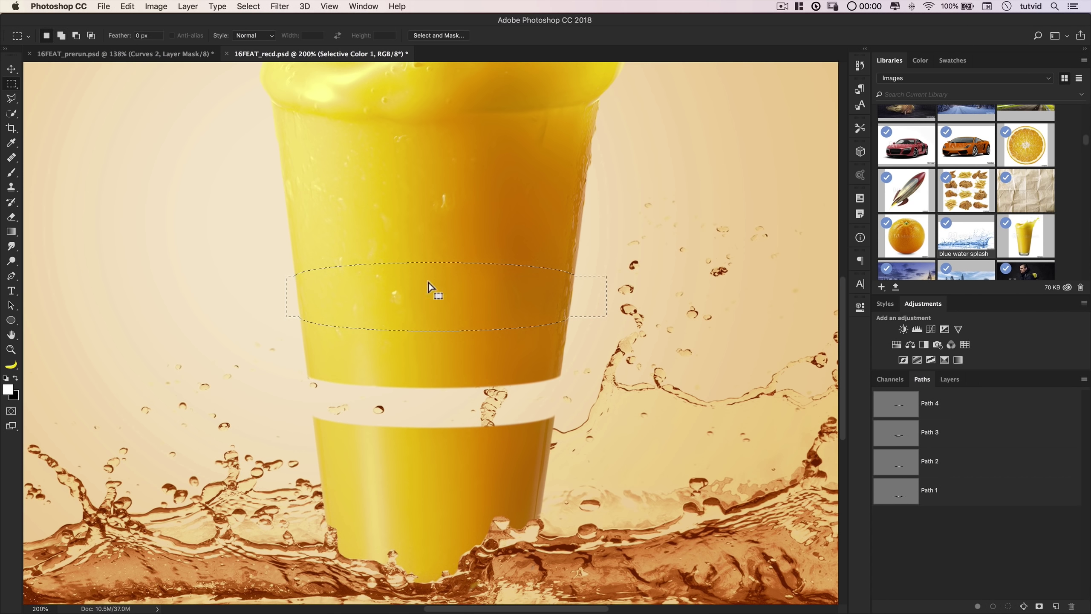
pyautogui.click(948, 380)
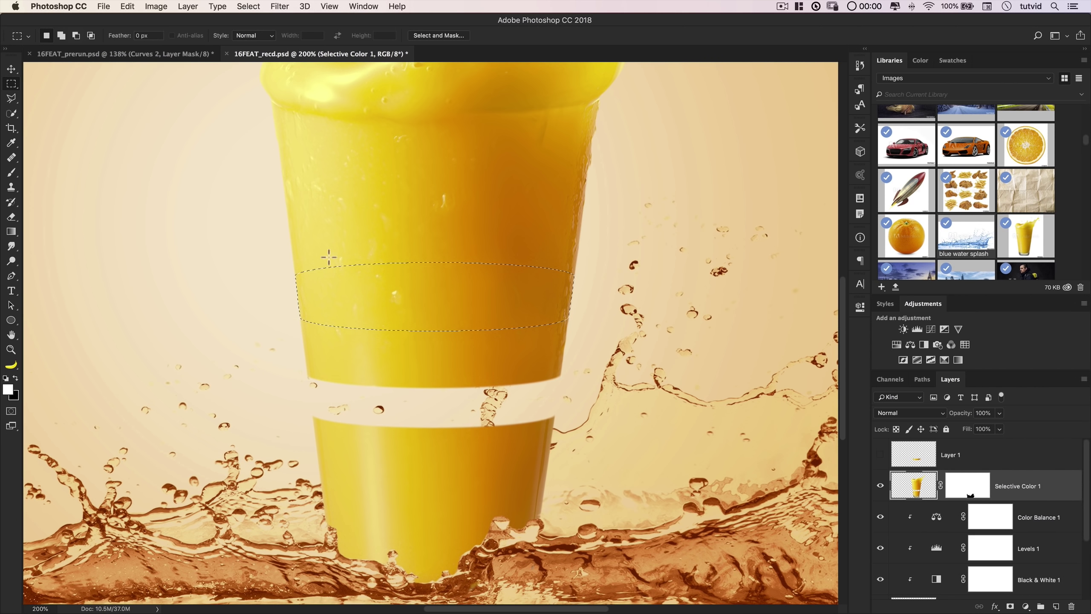
# Subtract the Path 4 ellipse and a rectangle across the area above it from the selection, shaping the upper band
pyautogui.click(922, 379)
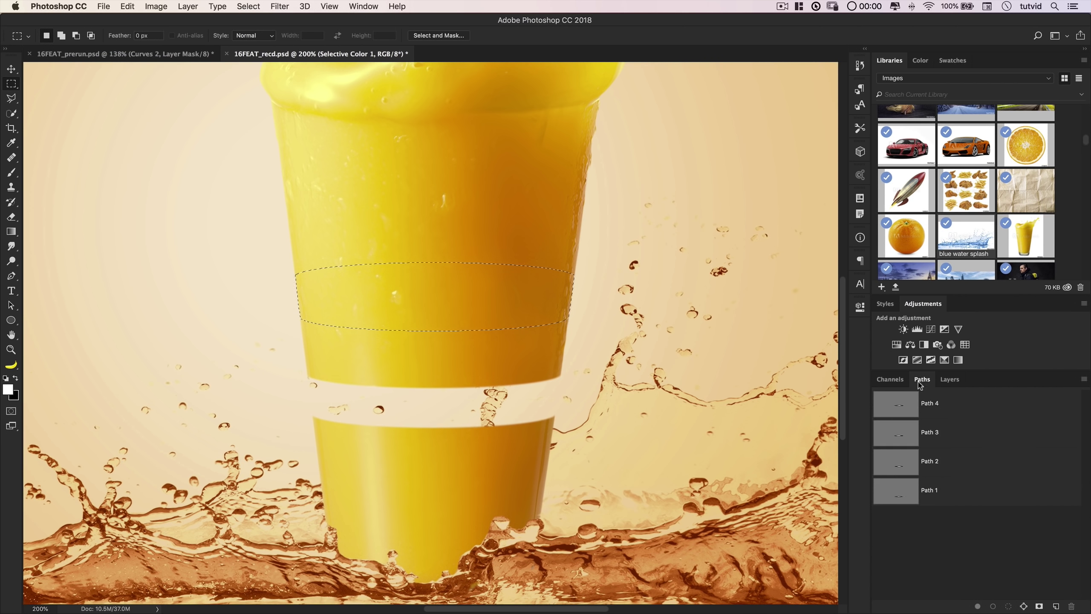
pyautogui.keyDown('alt'); pyautogui.keyDown('super'); pyautogui.click(903, 409); pyautogui.keyUp('super'); pyautogui.keyUp('alt')
pyautogui.moveTo(241, 200); pyautogui.dragTo(670, 279)
pyautogui.click(950, 379)
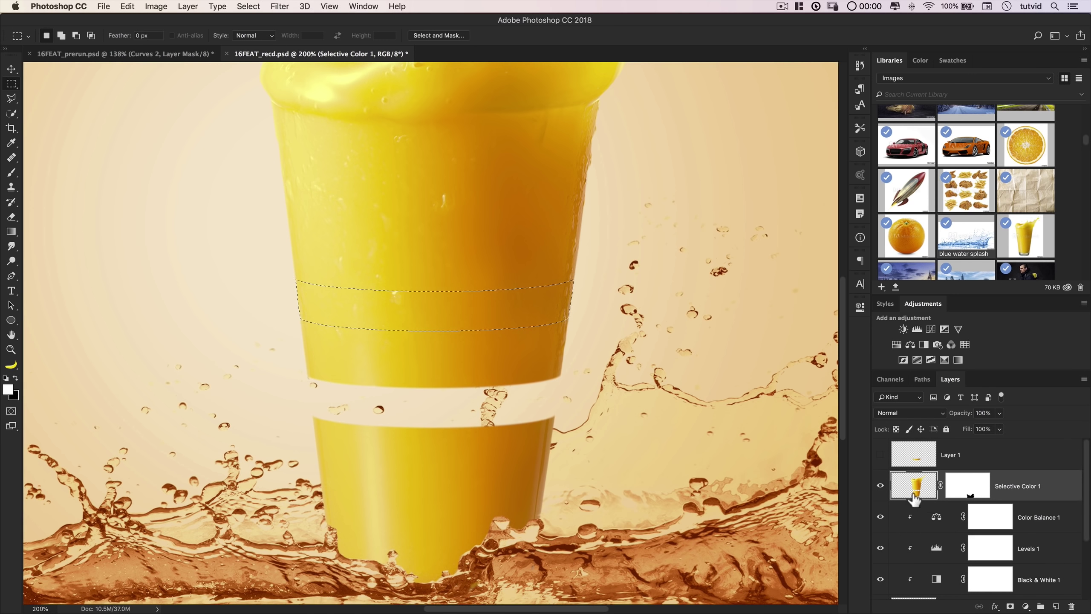
# Cut the selected upper band from the glass onto a new layer and hide that layer
pyautogui.click(248, 6)
pyautogui.moveTo(187, 6)
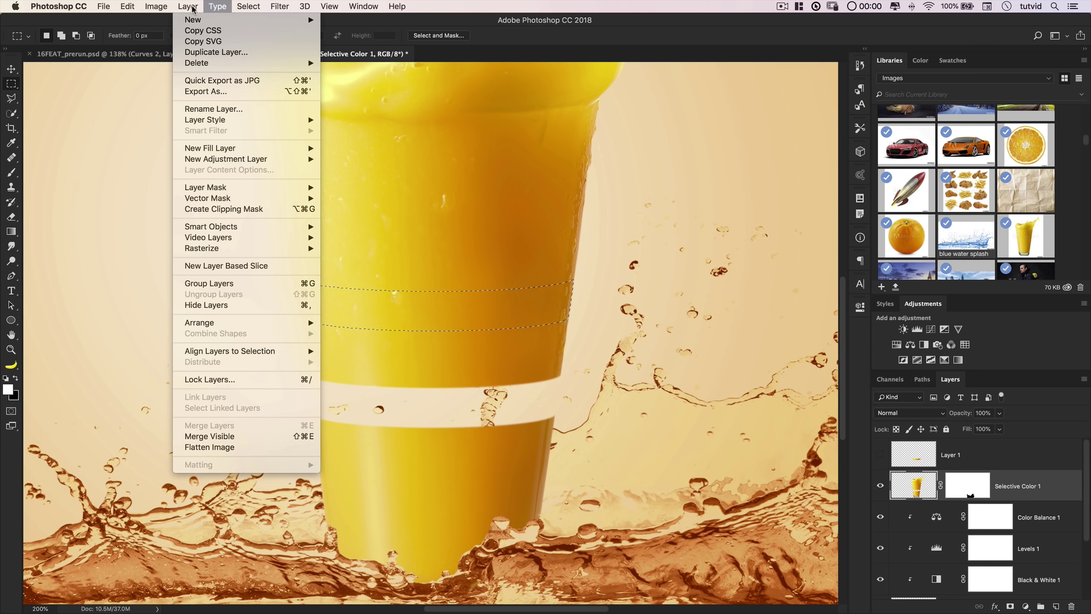
pyautogui.moveTo(222, 22)
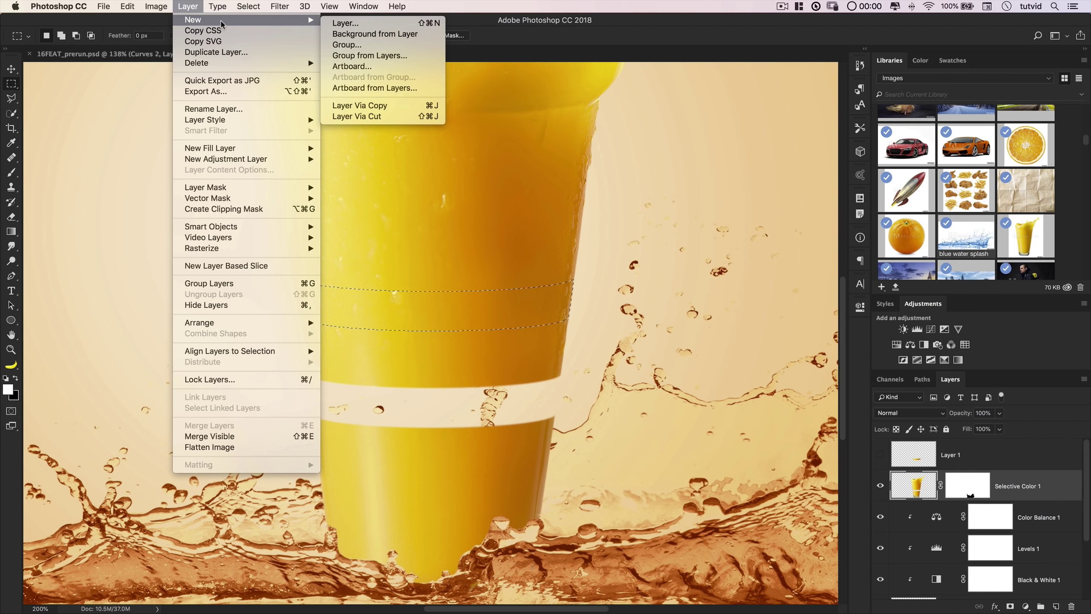
pyautogui.click(366, 116)
pyautogui.click(880, 486)
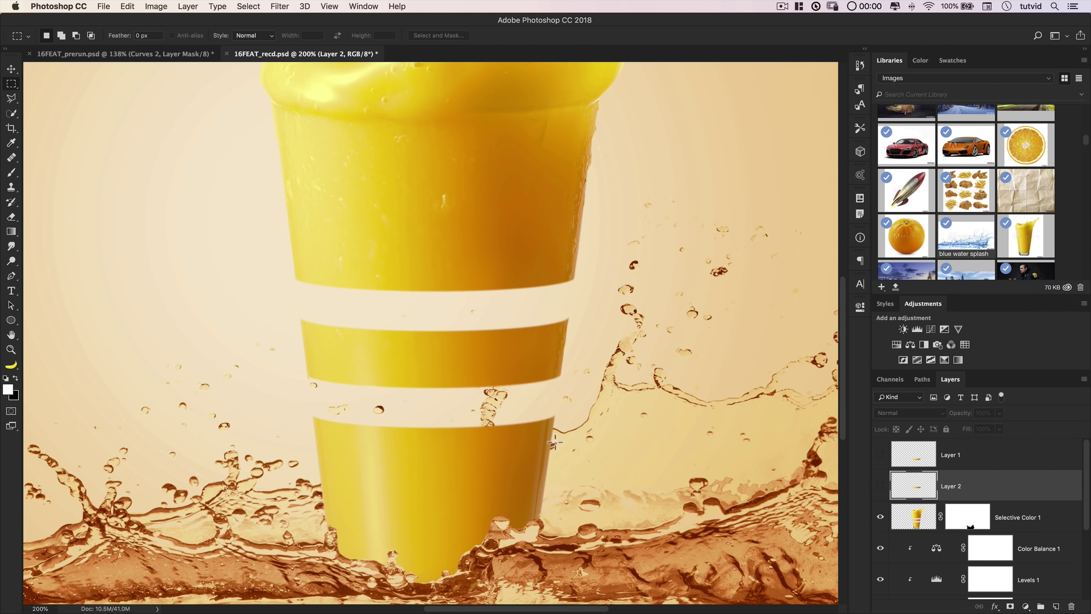
pyautogui.press('super+1')
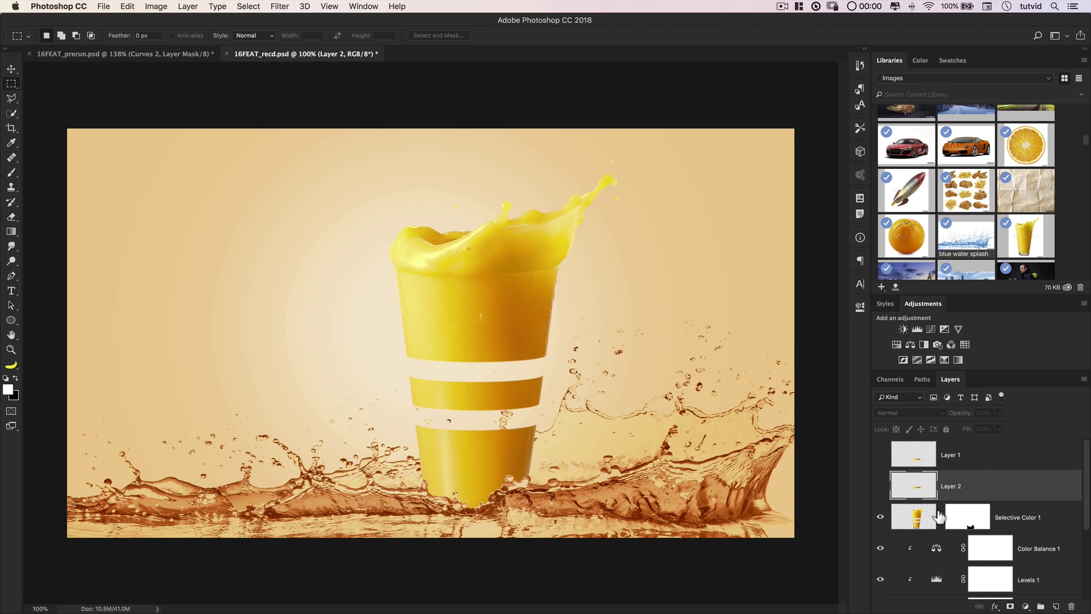
# Apply a Hue/Saturation adjustment with hue -10 directly to the glass layer
pyautogui.click(915, 524)
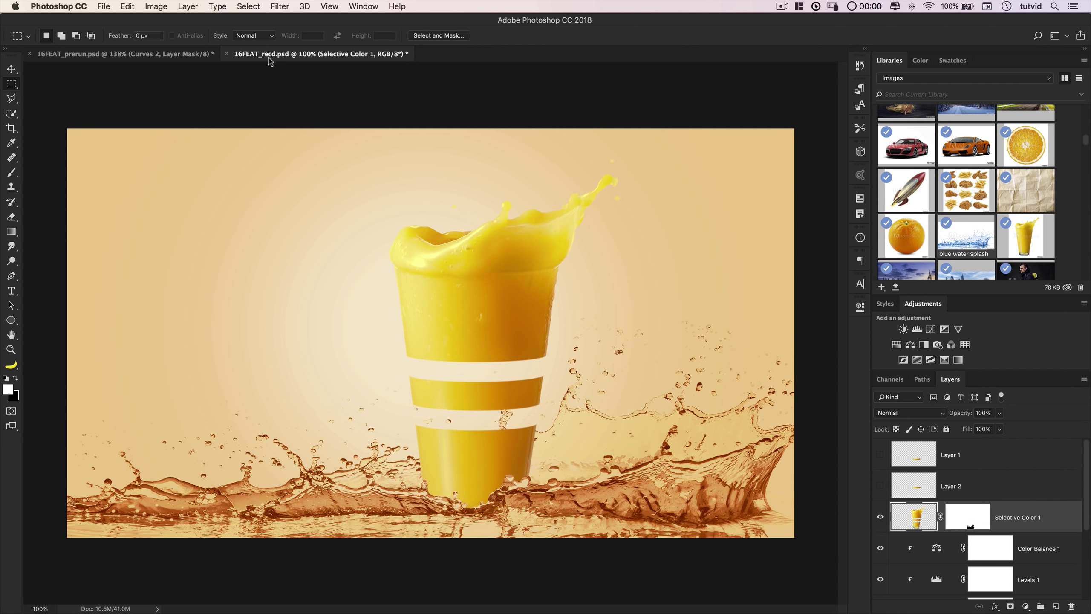
pyautogui.click(156, 6)
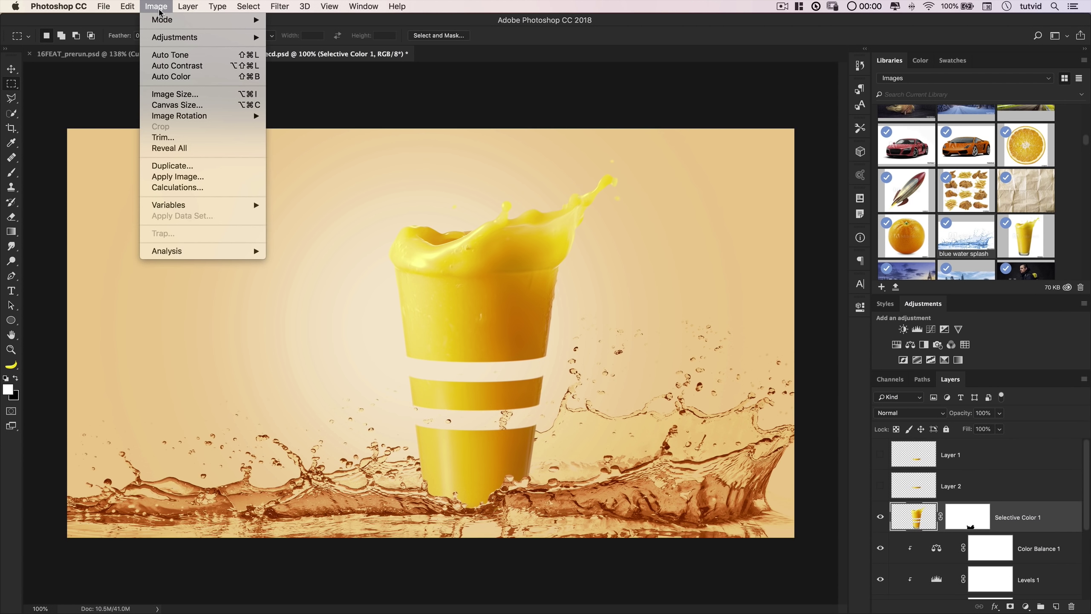
pyautogui.moveTo(173, 39)
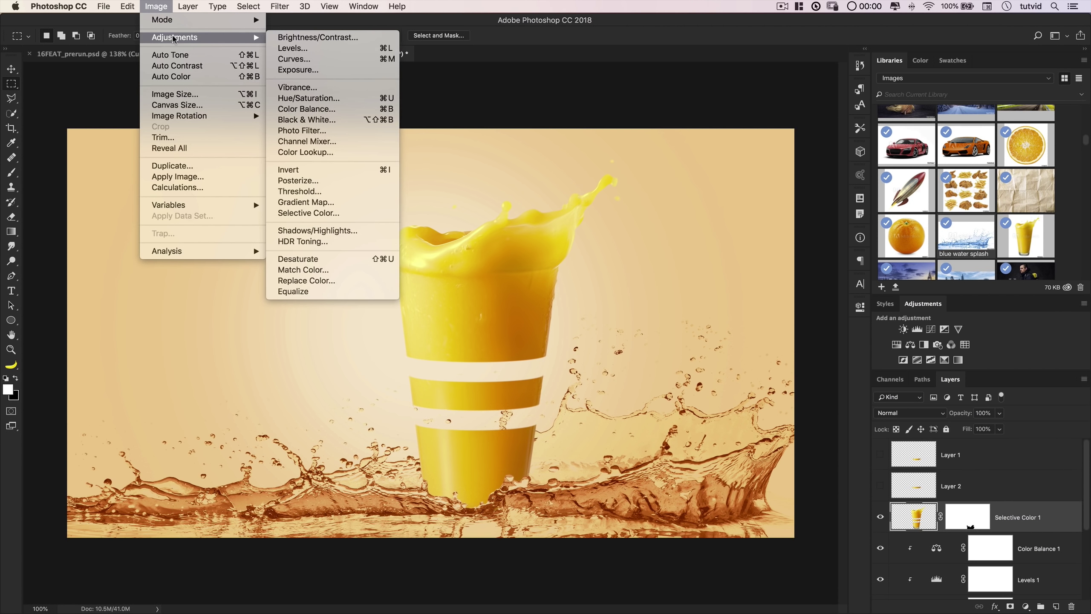
pyautogui.click(320, 99)
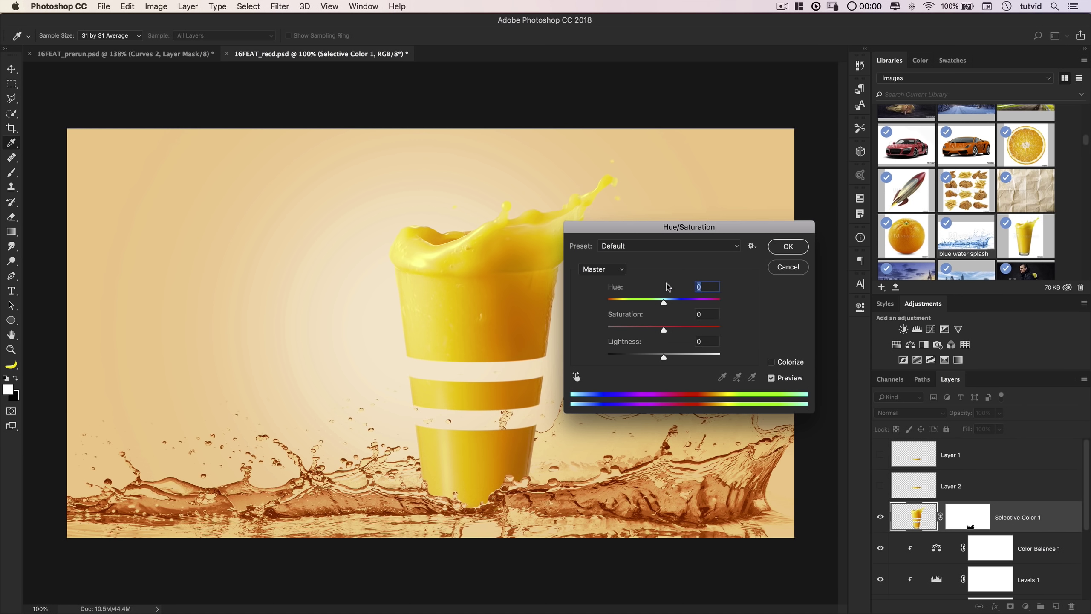
pyautogui.write('10')
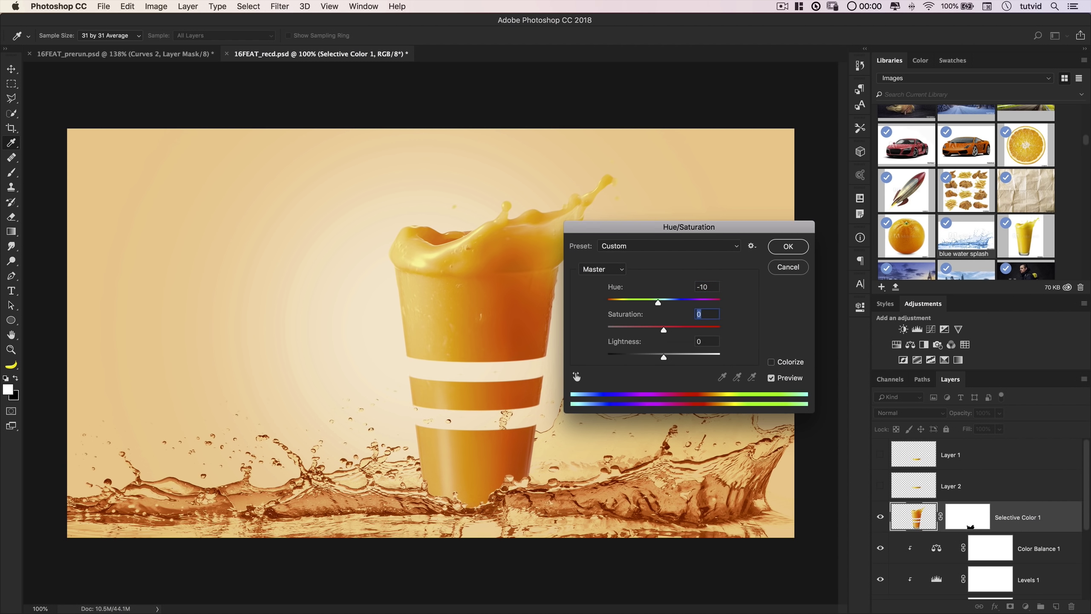
pyautogui.press('Tab')
pyautogui.click(788, 249)
# Outline the top glass piece and its splash with the Polygonal Lasso, running the lower edge through the upper gap
pyautogui.press('m')
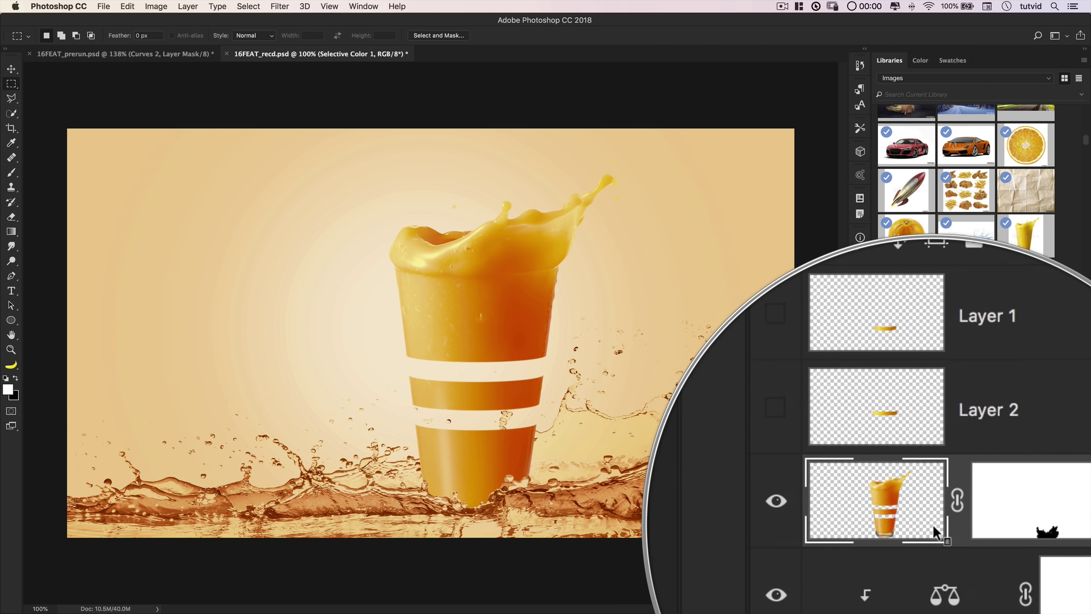
pyautogui.click(12, 98)
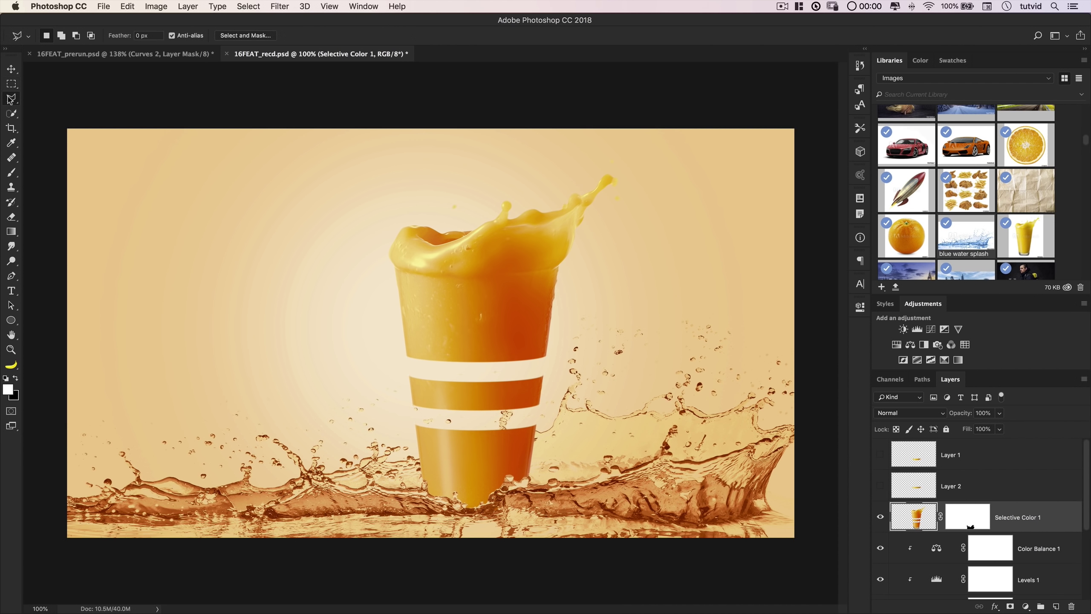
pyautogui.click(378, 204)
pyautogui.click(355, 345)
pyautogui.click(423, 368)
pyautogui.click(528, 370)
pyautogui.click(554, 368)
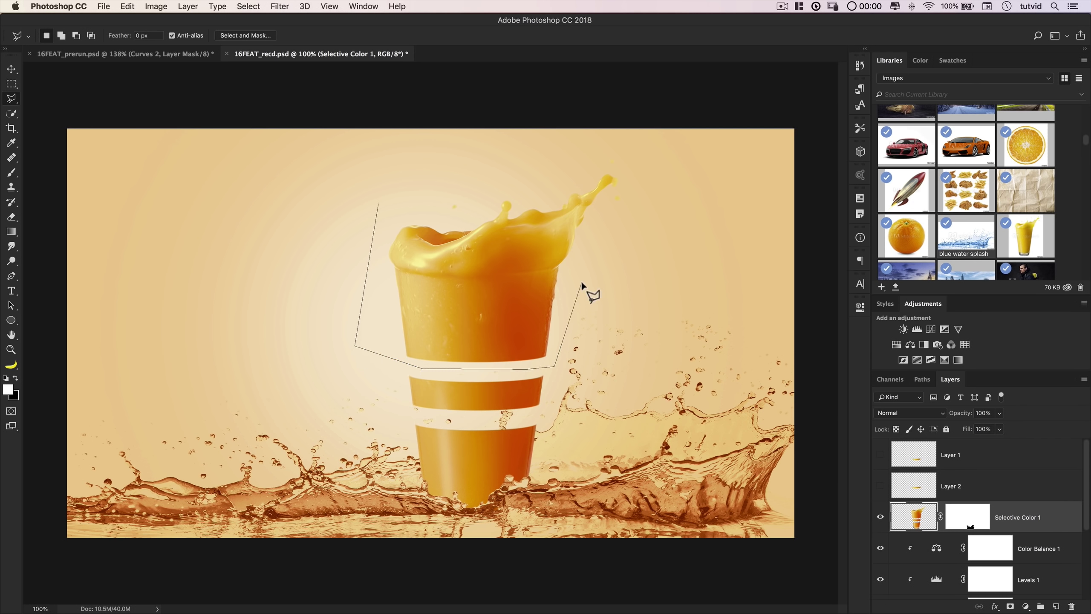
pyautogui.click(582, 282)
pyautogui.click(660, 177)
pyautogui.click(632, 140)
pyautogui.click(378, 204)
# Cut the selected top piece onto a new layer and name the layer TopGlass
pyautogui.click(189, 6)
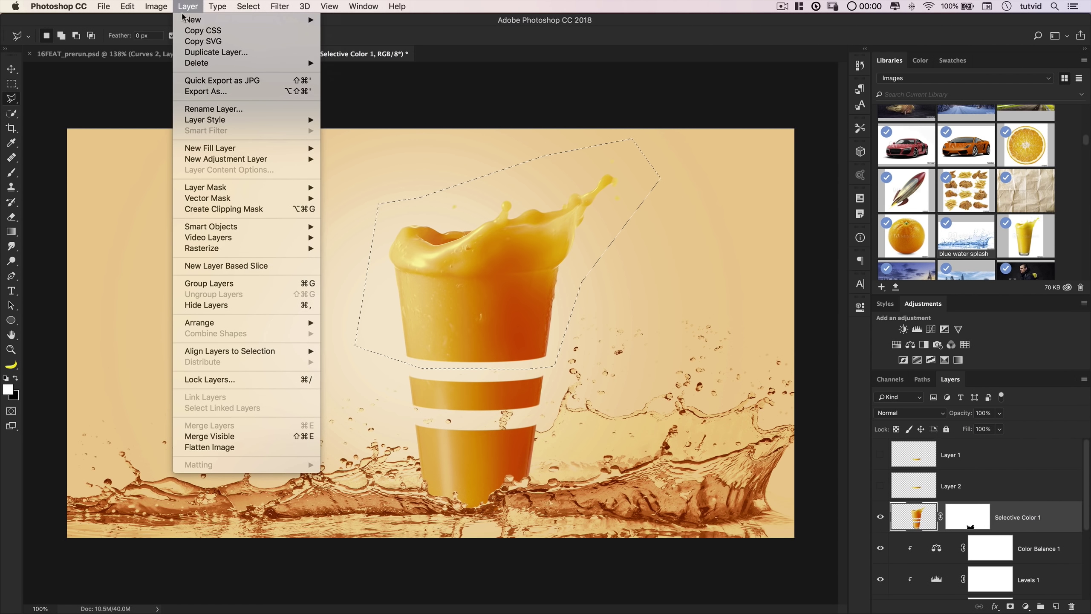
pyautogui.moveTo(301, 19)
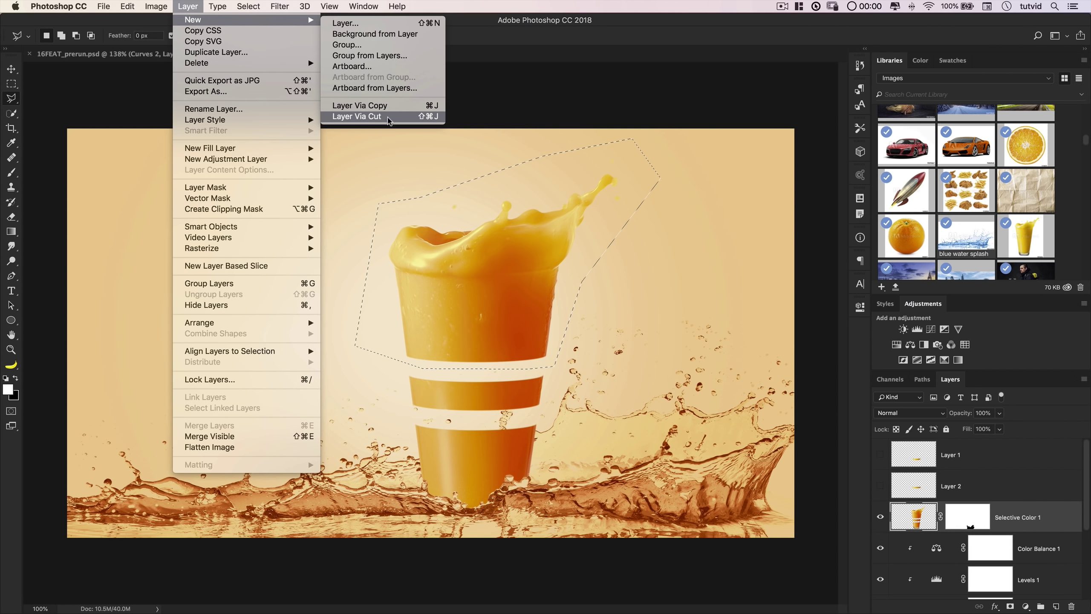
pyautogui.click(429, 122)
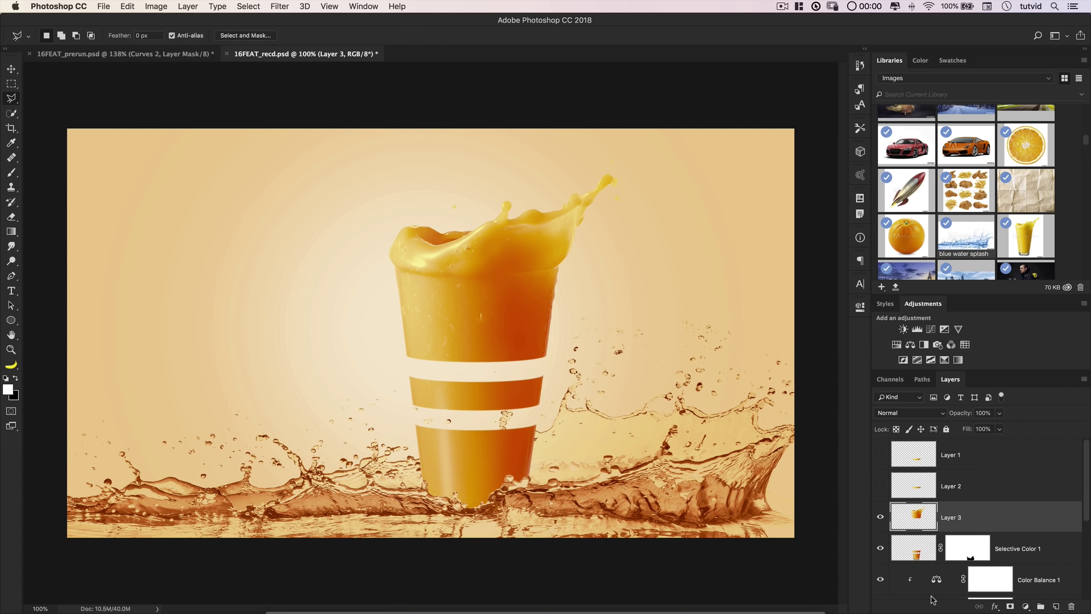
pyautogui.doubleClick(952, 517)
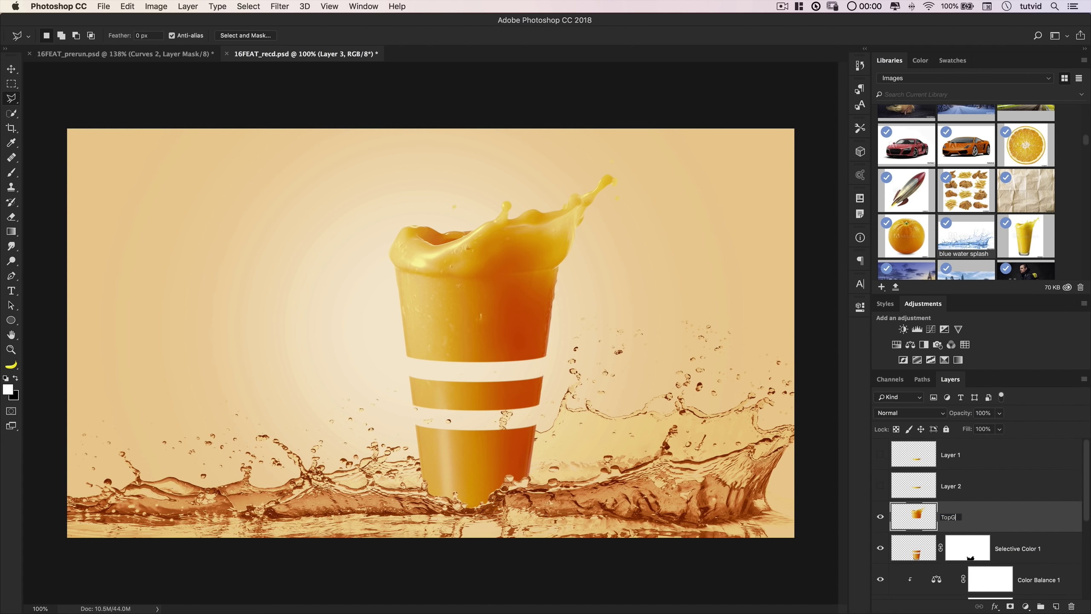
pyautogui.press('Return')
# On the remaining glass layer, lasso the middle piece between the two gaps and cut it onto a new layer
pyautogui.click(914, 548)
pyautogui.click(378, 368)
pyautogui.click(494, 378)
pyautogui.click(554, 444)
pyautogui.press('super+j')
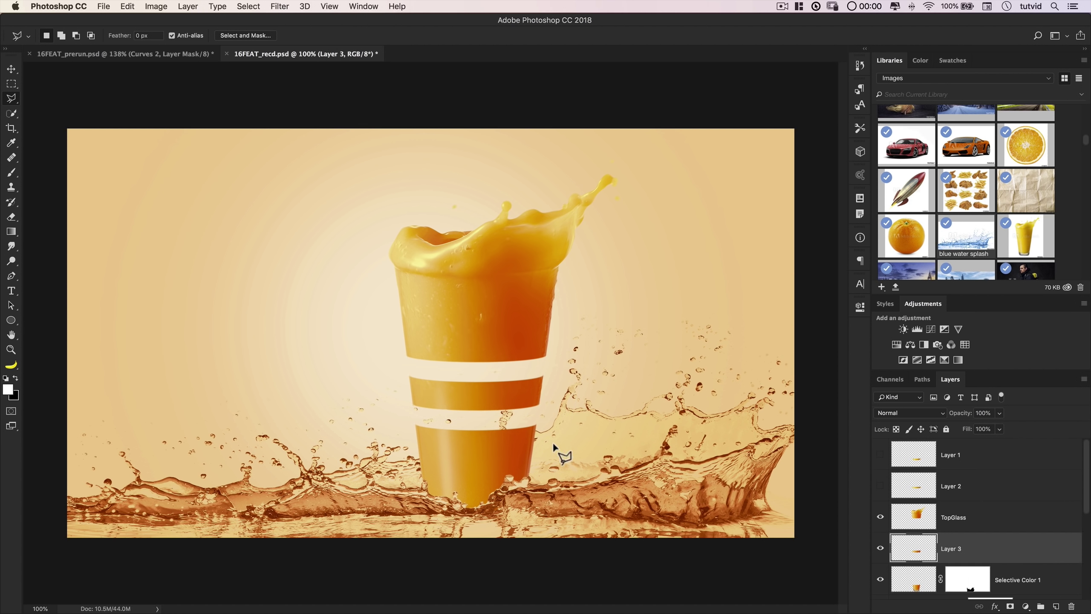
# Rename the middle piece's layer MiddleGlass and the remaining masked glass layer BottomGlass
pyautogui.doubleClick(950, 548)
pyautogui.write('MiddleGlass')
pyautogui.press('Return')
pyautogui.scroll(-3, 1013, 485)
pyautogui.doubleClick(1014, 483)
pyautogui.write('BottomGlass')
pyautogui.press('Return')
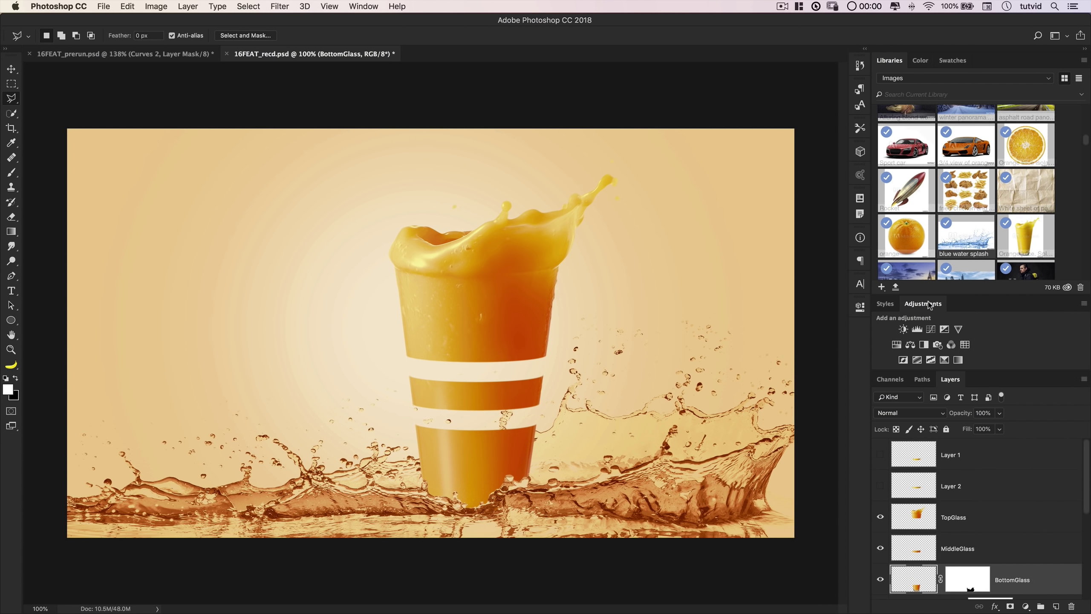
# Place the orange image from the library beside the glass, flipped horizontally and enlarged to about 116.69%
pyautogui.click(923, 304)
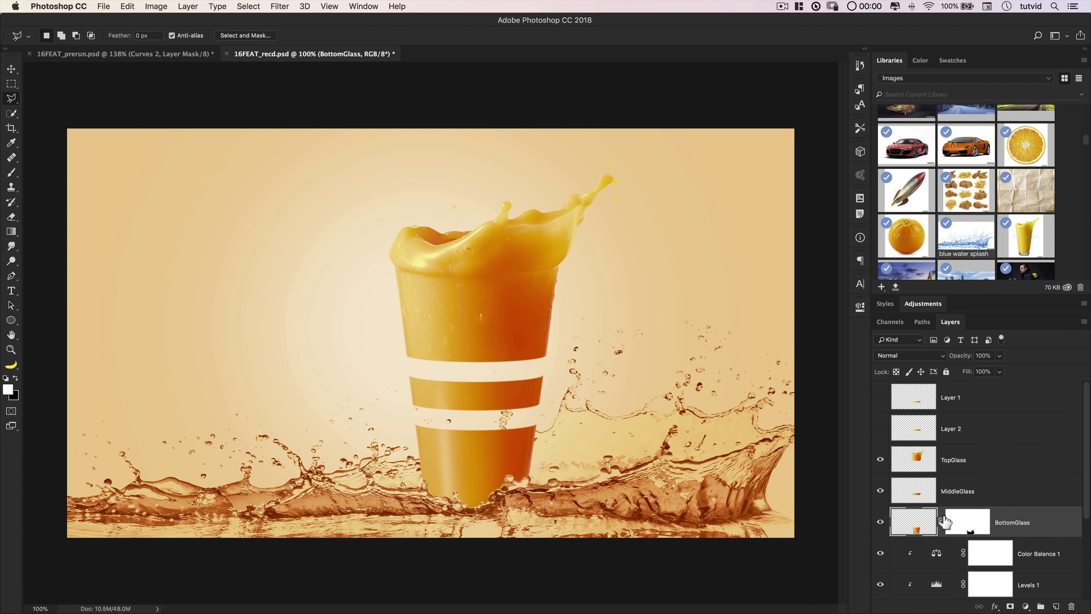
pyautogui.moveTo(902, 239); pyautogui.dragTo(230, 344)
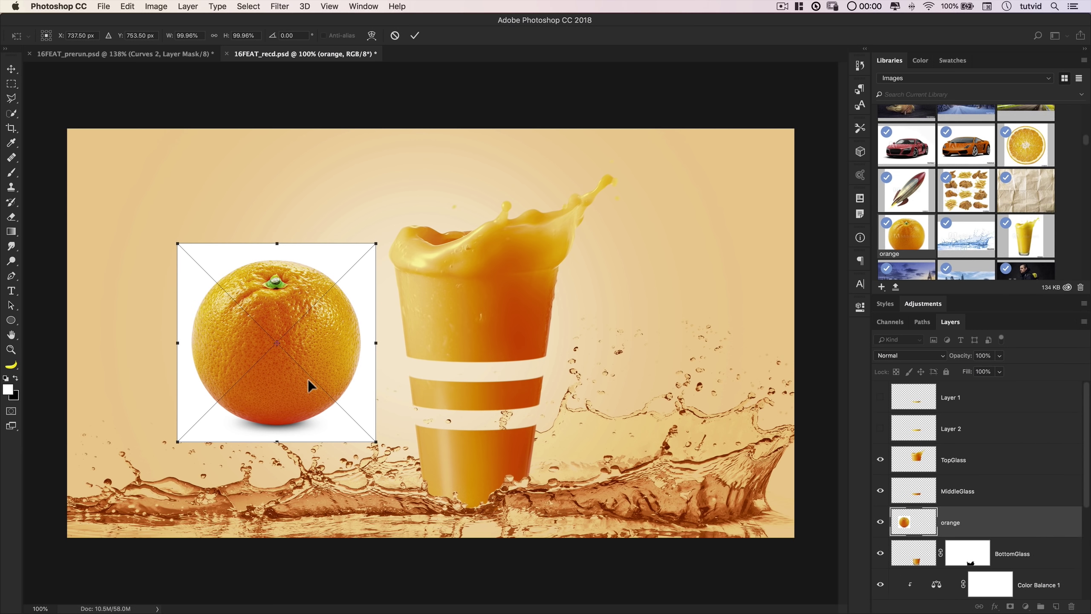
pyautogui.rightClick(304, 331)
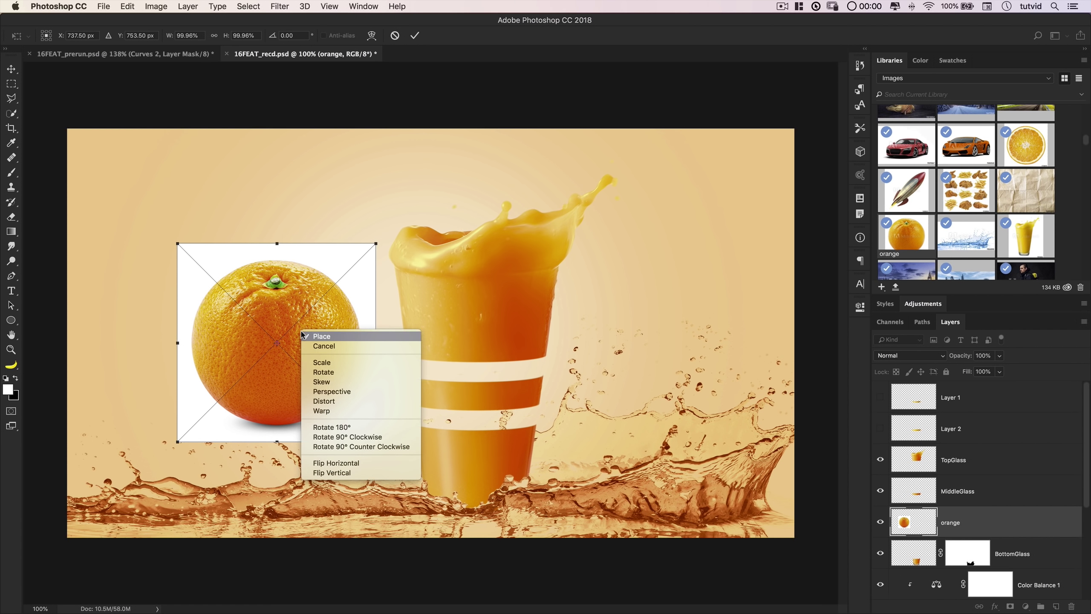
pyautogui.click(336, 463)
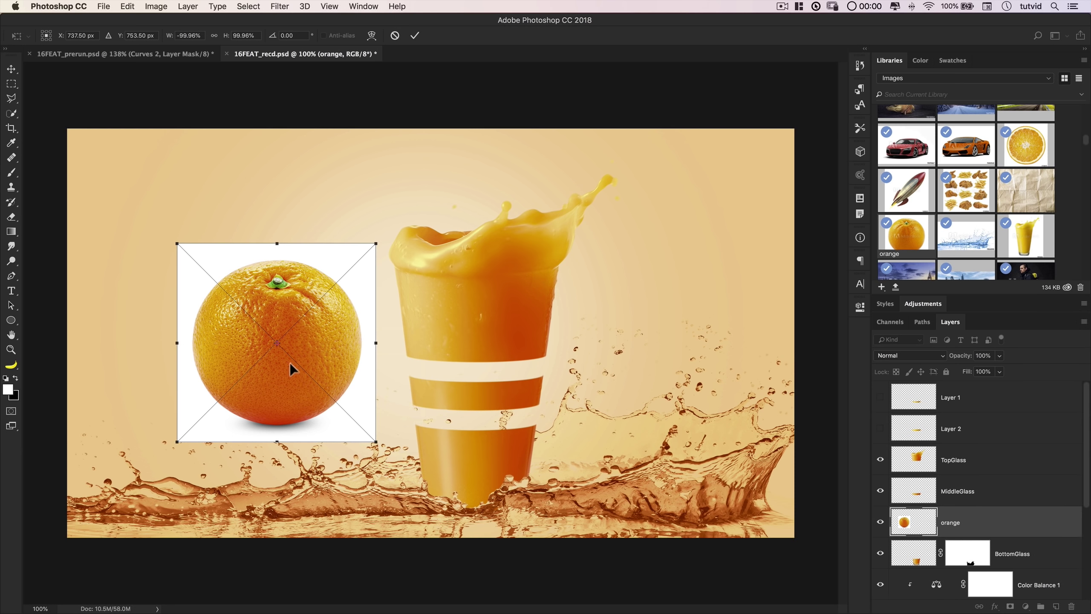
pyautogui.moveTo(319, 334); pyautogui.dragTo(331, 339)
pyautogui.moveTo(393, 253); pyautogui.dragTo(410, 236)
pyautogui.press('Return')
# Move the orange over the lower part of the glass and scale it proportionally to 77.03%
pyautogui.press('l')
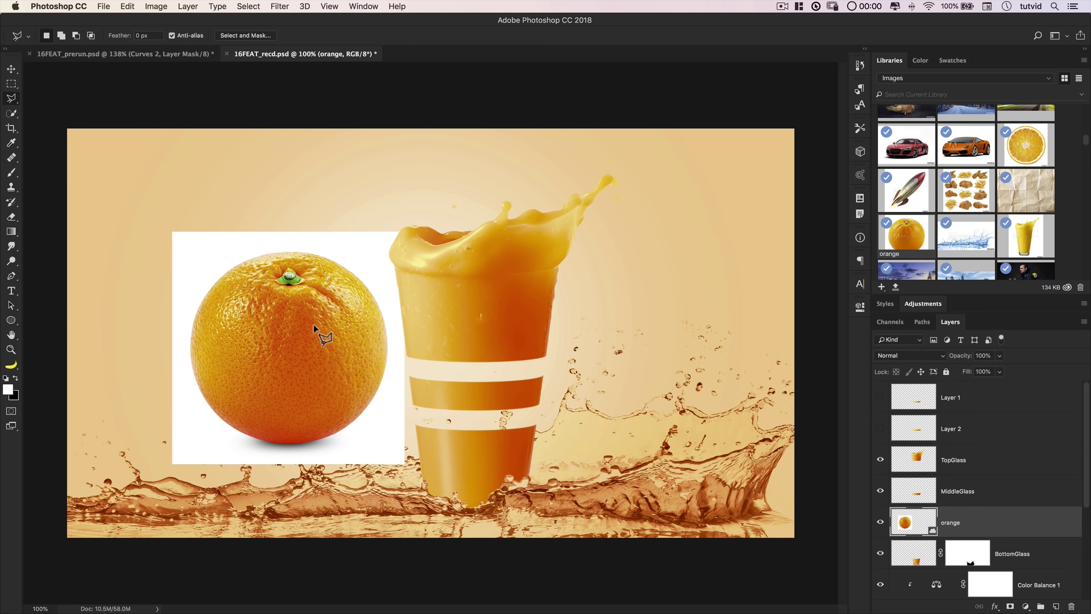
pyautogui.press('v')
pyautogui.moveTo(296, 325); pyautogui.dragTo(487, 393)
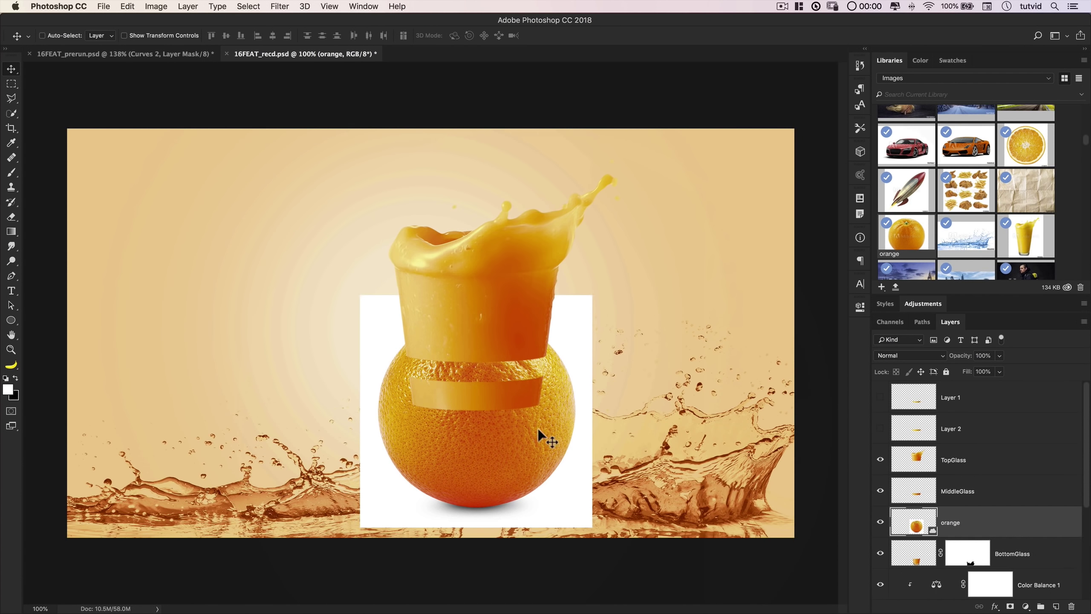
pyautogui.press('super+t')
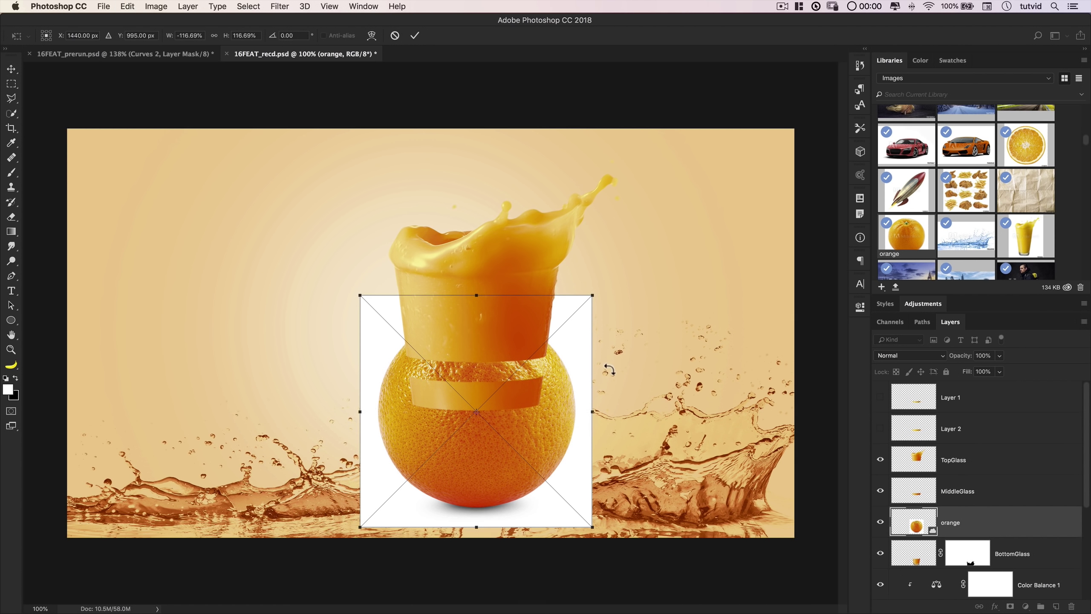
pyautogui.moveTo(593, 296); pyautogui.dragTo(546, 323)
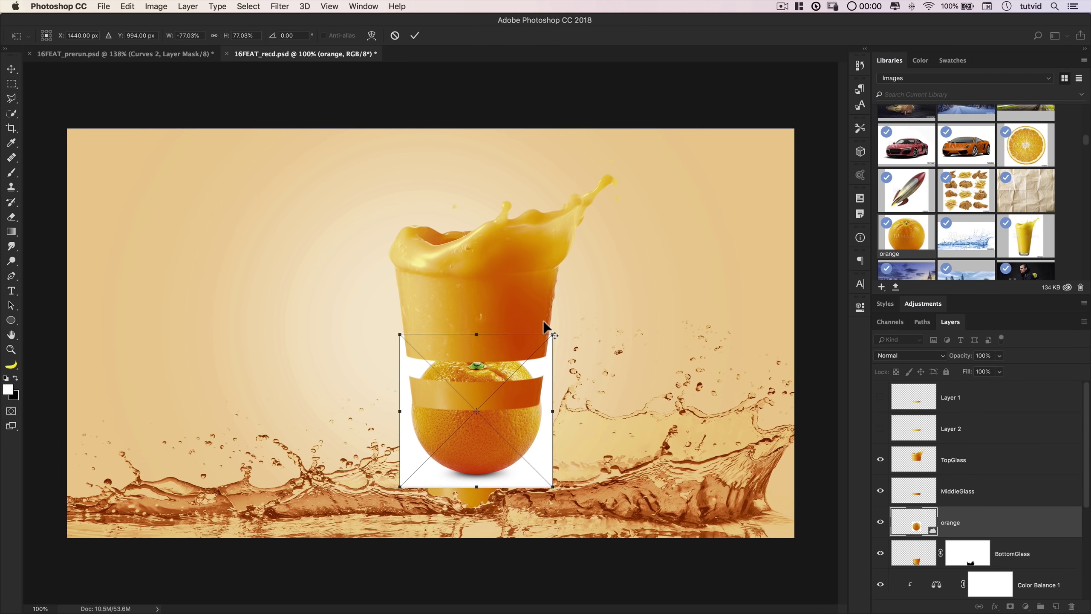
# Nudge the scaled orange up and to the left to X 1433 px, Y 980 px and commit the transform
pyautogui.press('Up')
pyautogui.press('Up')
pyautogui.press('Up')
pyautogui.press('Up')
pyautogui.press('Up')
pyautogui.press('Up')
pyautogui.press('Up')
pyautogui.press('Up')
pyautogui.press('Up')
pyautogui.press('Up')
pyautogui.press('Up')
pyautogui.press('Up')
pyautogui.press('Left')
pyautogui.press('Left')
pyautogui.press('Left')
pyautogui.press('Left')
pyautogui.press('Left')
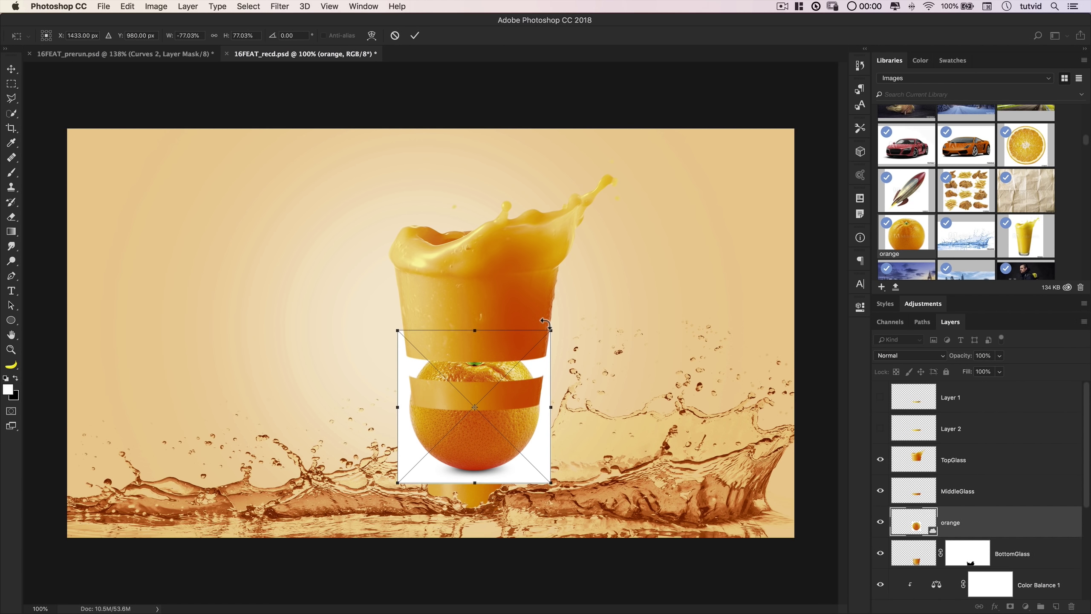
pyautogui.press('Return')
# Load the hidden Layer 1 band as a selection and copy that area of the orange onto a new layer
pyautogui.press('z')
pyautogui.click(504, 406)
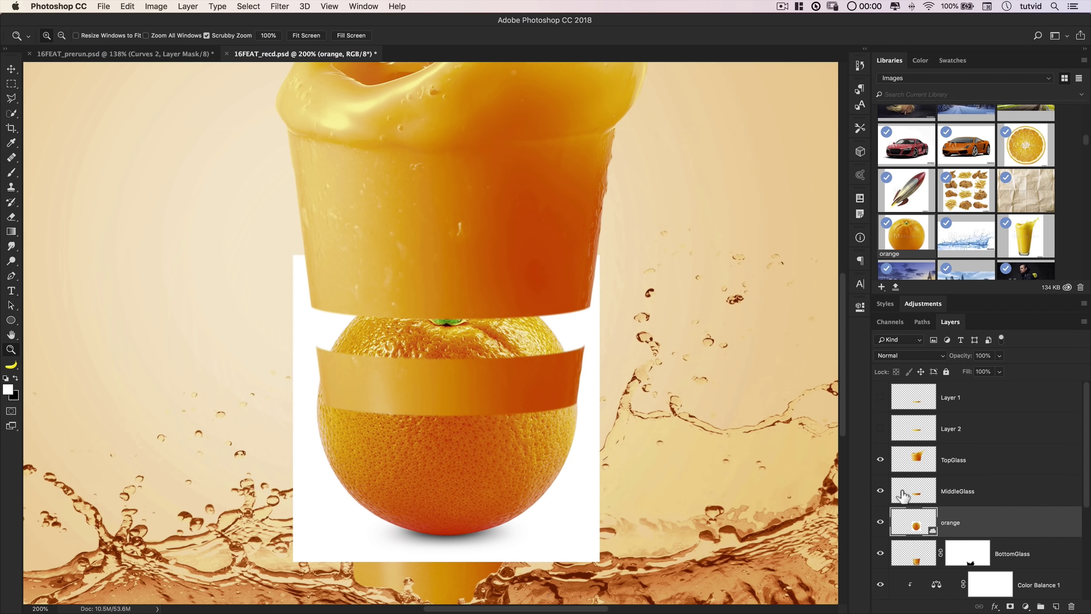
pyautogui.keyDown('super'); pyautogui.click(914, 430); pyautogui.keyUp('super')
pyautogui.keyDown('super'); pyautogui.click(924, 397); pyautogui.keyUp('super')
pyautogui.press('super+j')
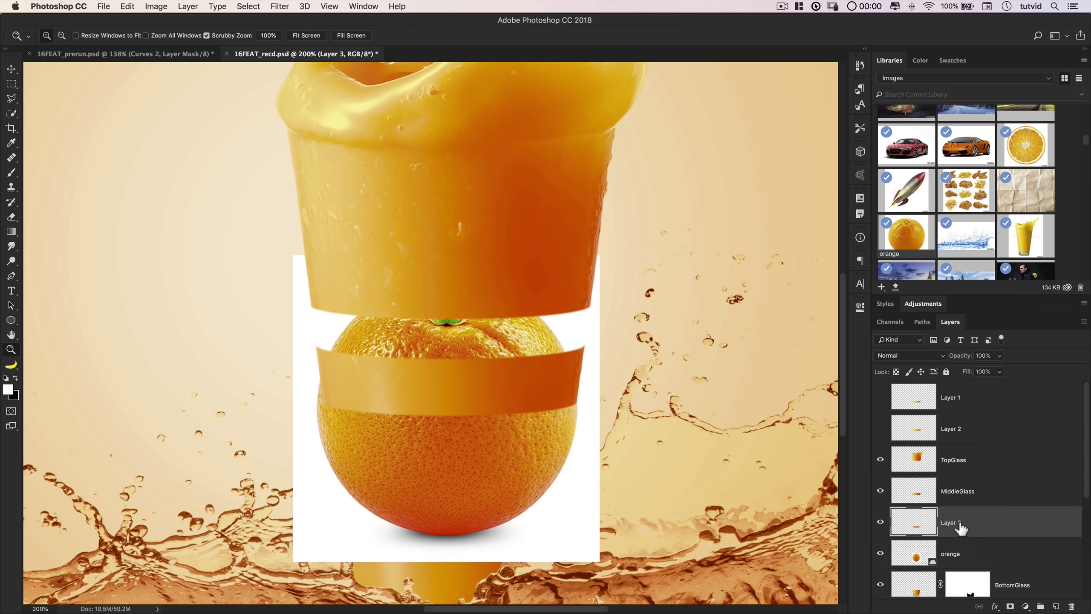
# Hide the copied peel band, move the whole orange to the left of the glass, and show the band again
pyautogui.click(880, 522)
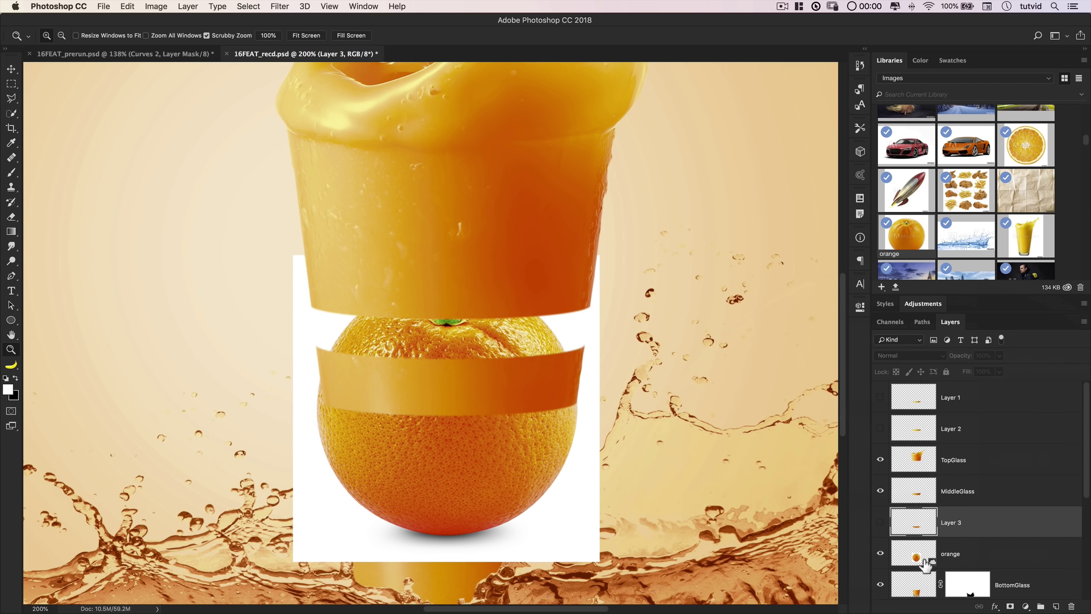
pyautogui.click(924, 563)
pyautogui.press('v')
pyautogui.moveTo(450, 446); pyautogui.dragTo(149, 270)
pyautogui.click(880, 522)
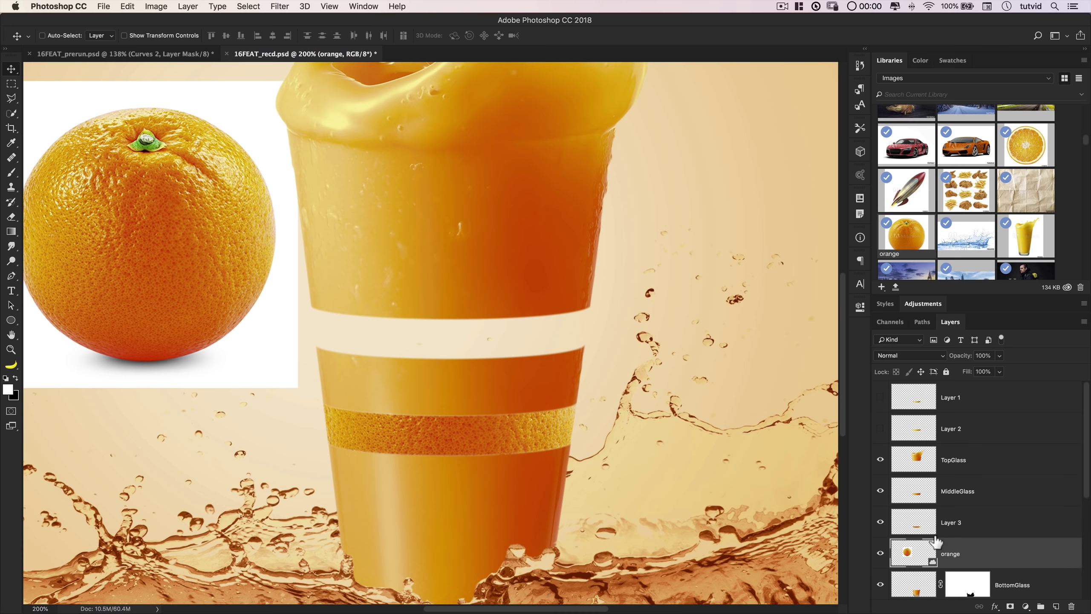
# Rename the orange peel band layer LowerOrange
pyautogui.click(954, 530)
pyautogui.doubleClick(951, 522)
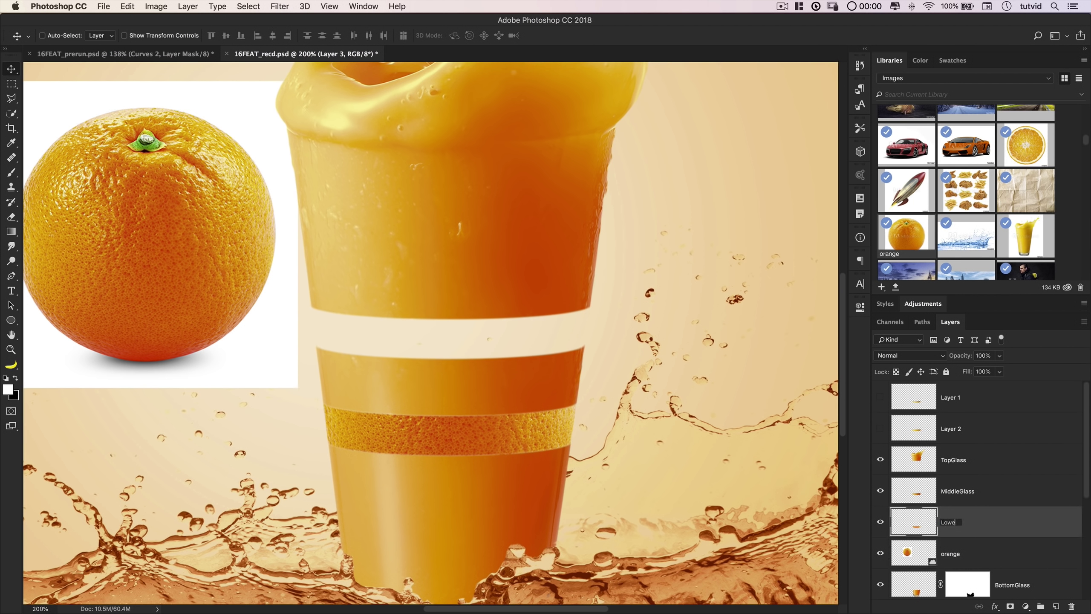
pyautogui.write('LowerOrange')
pyautogui.press('Return')
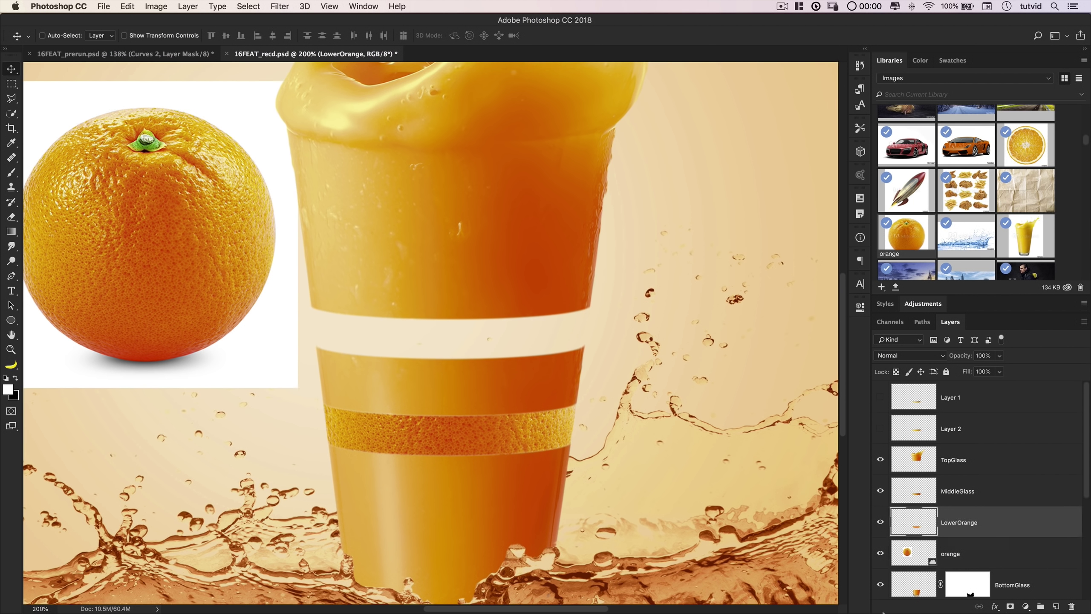
# Move the whole orange back behind the glass's upper gap and scale it up to about 83.88% so it spans the gap
pyautogui.click(981, 556)
pyautogui.moveTo(51, 226); pyautogui.dragTo(368, 305)
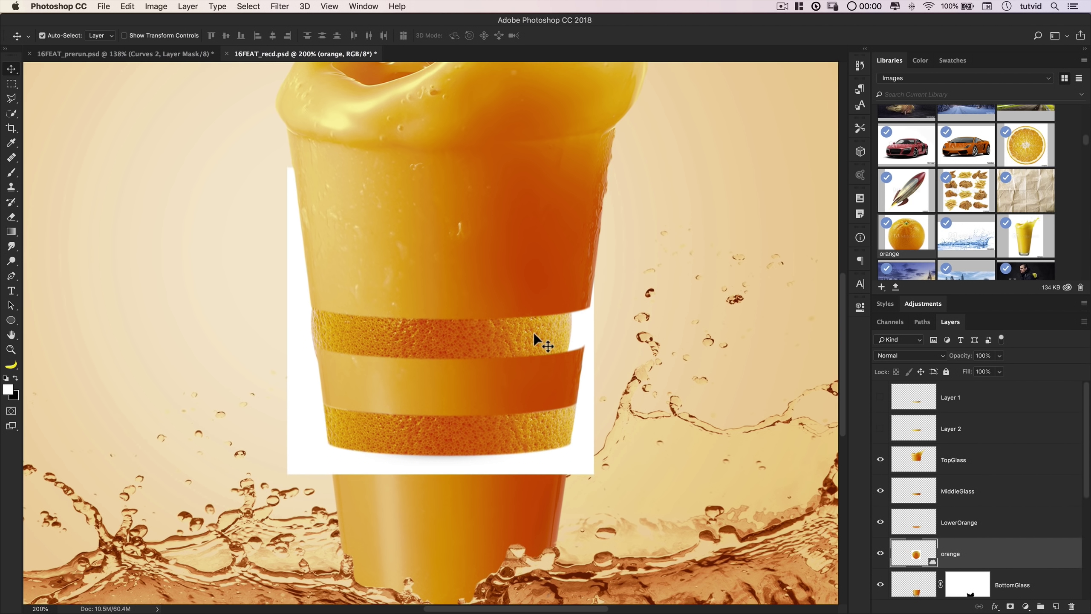
pyautogui.press('super+t')
pyautogui.moveTo(597, 472); pyautogui.dragTo(626, 506)
# Nudge the enlarged orange up and to the left to X 1440 px, Y 821 px and commit the transform
pyautogui.press('Up')
pyautogui.press('Up')
pyautogui.press('Up')
pyautogui.press('Up')
pyautogui.press('Up')
pyautogui.press('Up')
pyautogui.press('Up')
pyautogui.press('Up')
pyautogui.press('Up')
pyautogui.press('Up')
pyautogui.press('Up')
pyautogui.press('Up')
pyautogui.press('Up')
pyautogui.press('Up')
pyautogui.press('Up')
pyautogui.press('Up')
pyautogui.press('Up')
pyautogui.press('Up')
pyautogui.press('Up')
pyautogui.press('Up')
pyautogui.press('Left')
pyautogui.press('Left')
pyautogui.press('Left')
pyautogui.press('Left')
pyautogui.press('Left')
pyautogui.press('Left')
pyautogui.press('Left')
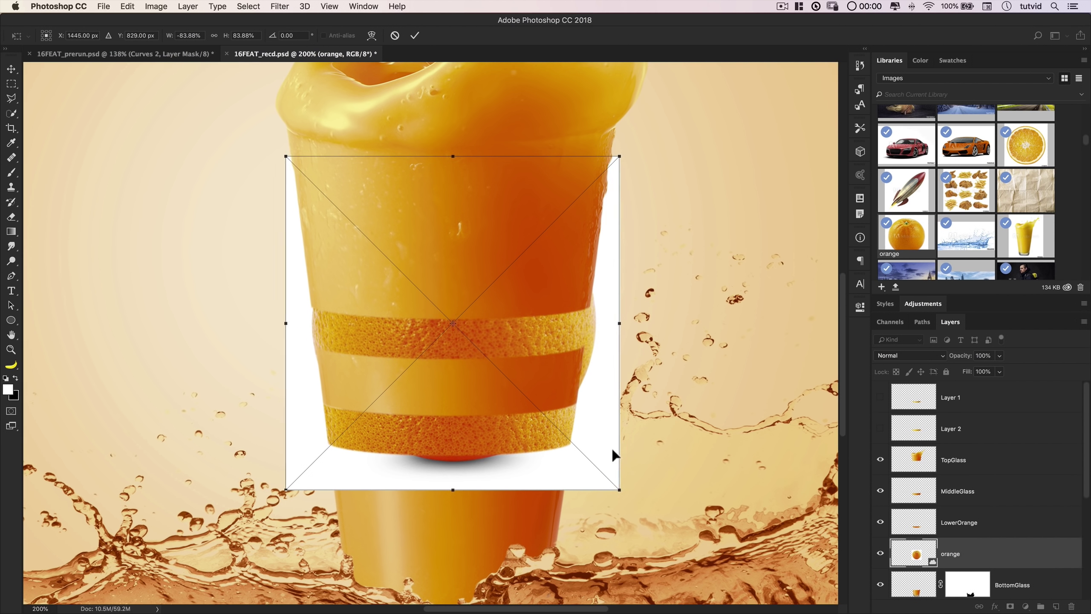
pyautogui.press('Up')
pyautogui.press('Up')
pyautogui.press('Up')
pyautogui.press('Up')
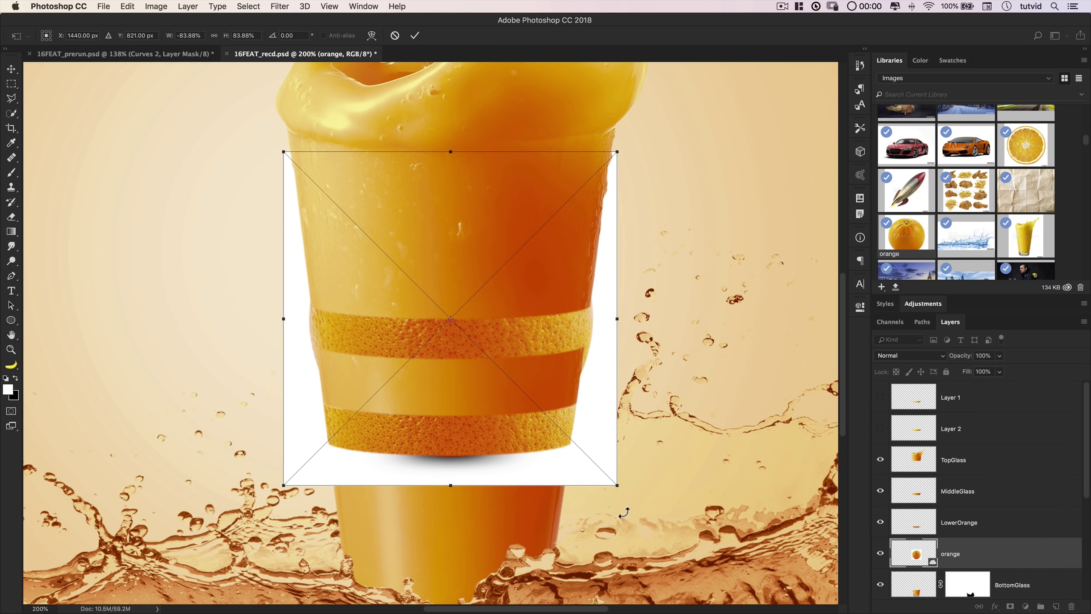
pyautogui.press('Return')
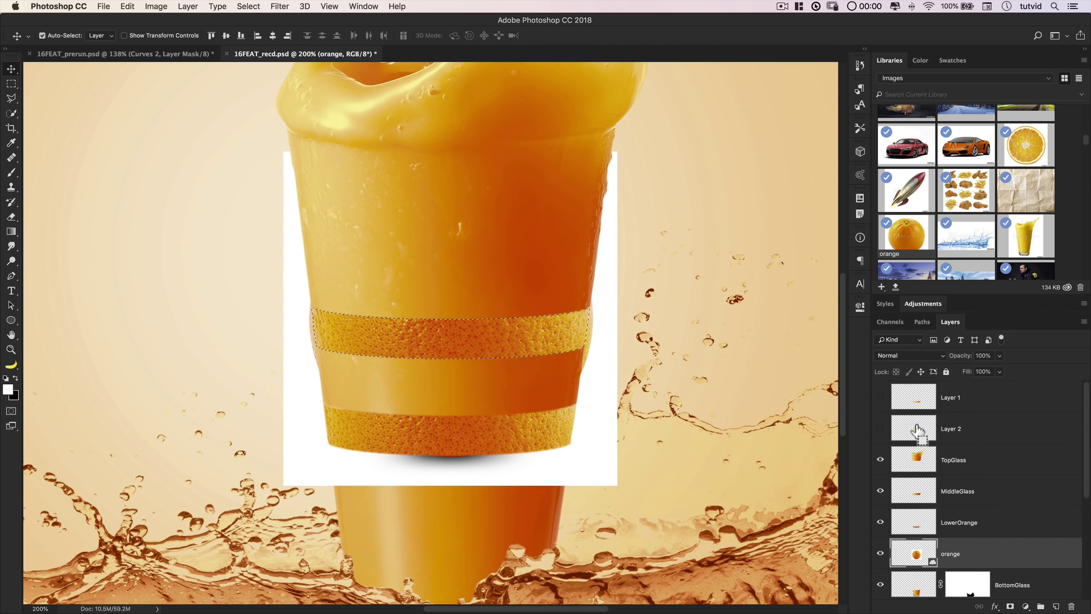
# Load the hidden Layer 2 band as a selection, copy that area of the orange onto a new layer, and name it HigherOrange
pyautogui.keyDown('super'); pyautogui.click(915, 430); pyautogui.keyUp('super')
pyautogui.press('super+j')
pyautogui.doubleClick(952, 554)
pyautogui.write('HigherOrange')
pyautogui.press('Return')
# Move the whole orange out from behind the glass and delete its layer
pyautogui.hotkey('alt', '[')
pyautogui.moveTo(586, 436); pyautogui.dragTo(268, 451)
pyautogui.moveTo(989, 591); pyautogui.dragTo(1071, 606)
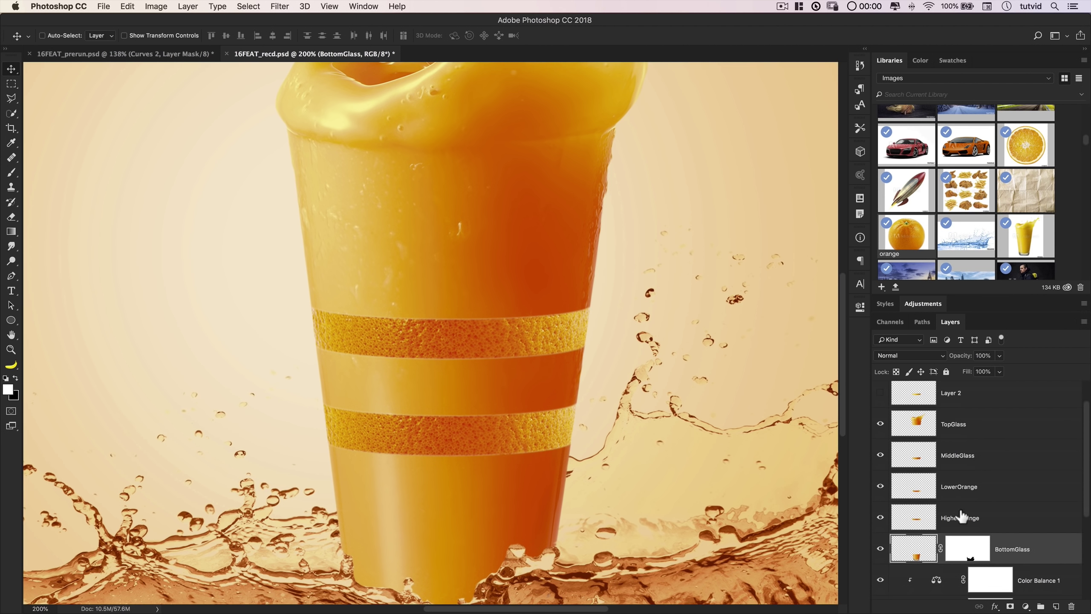
# Reorder the layers so LowerOrange sits directly above BottomGlass and MiddleGlass sits between LowerOrange and HigherOrange
pyautogui.click(961, 490)
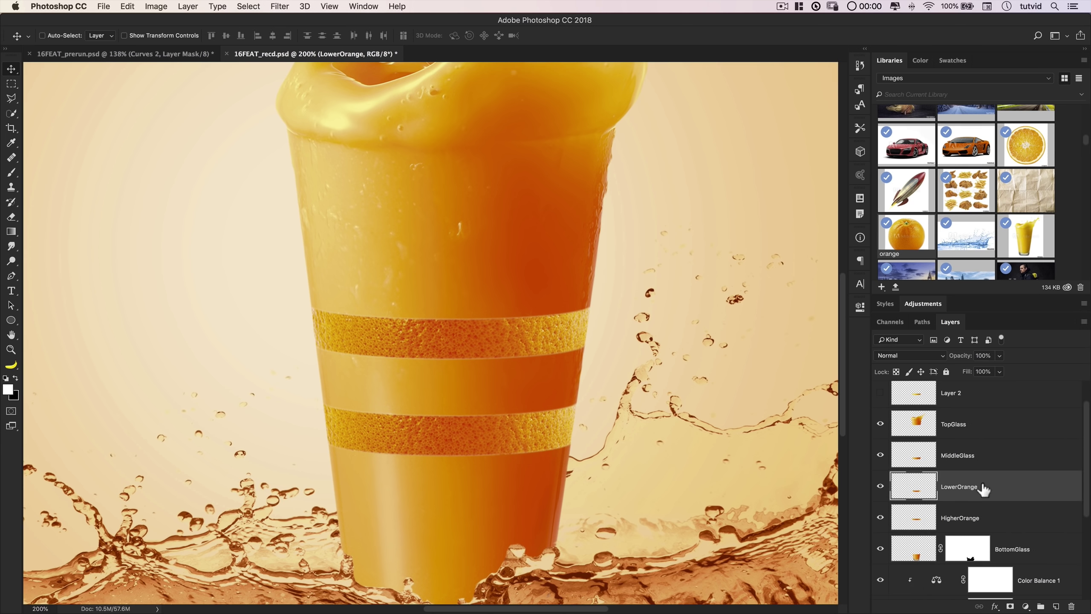
pyautogui.moveTo(984, 491); pyautogui.dragTo(1007, 537)
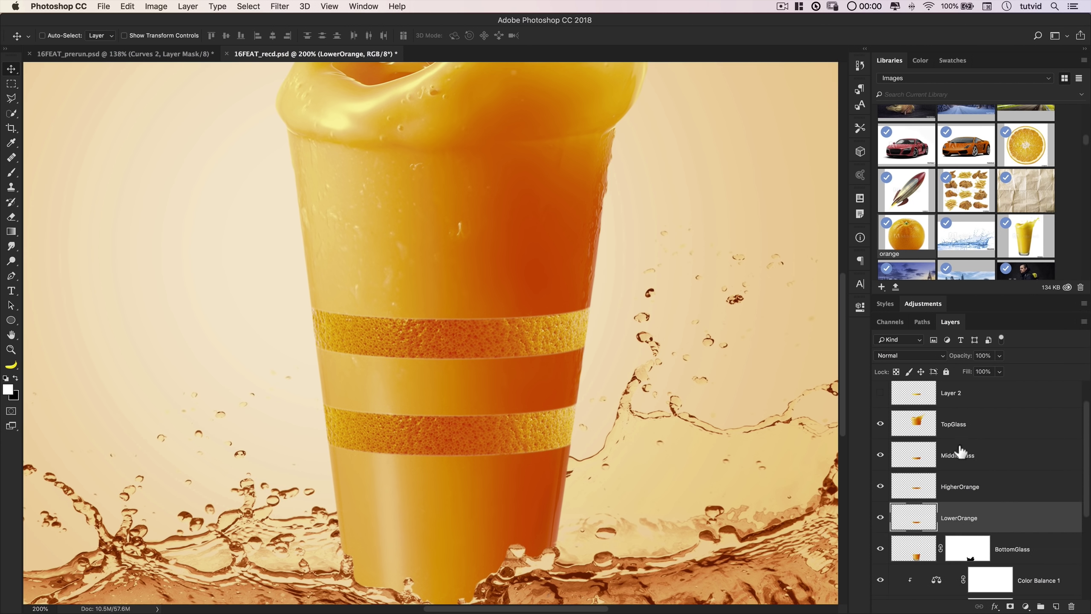
pyautogui.moveTo(972, 455); pyautogui.dragTo(984, 499)
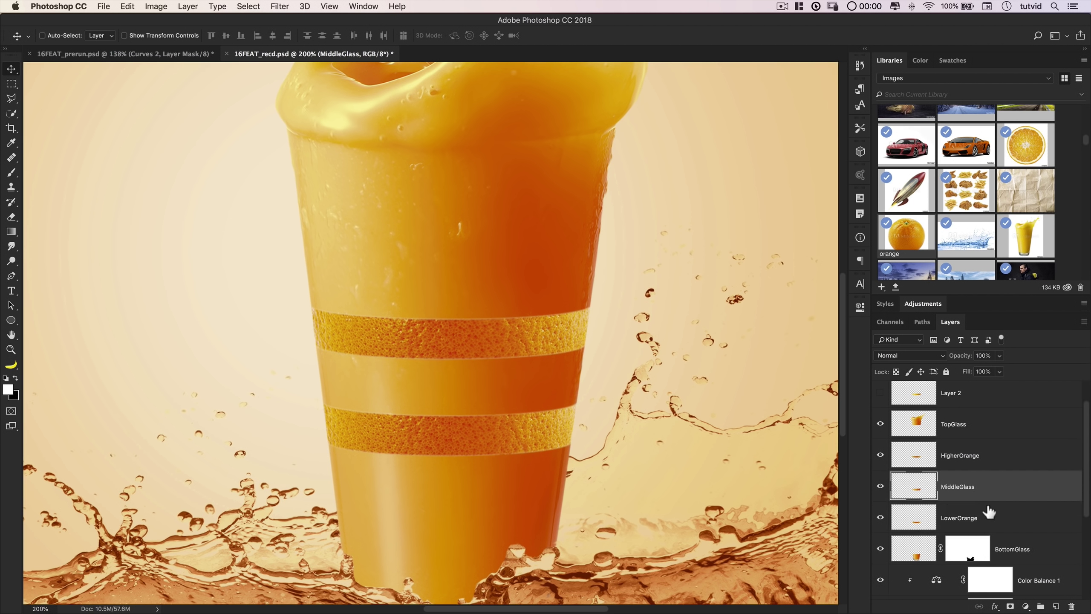
pyautogui.click(962, 456)
pyautogui.click(961, 435)
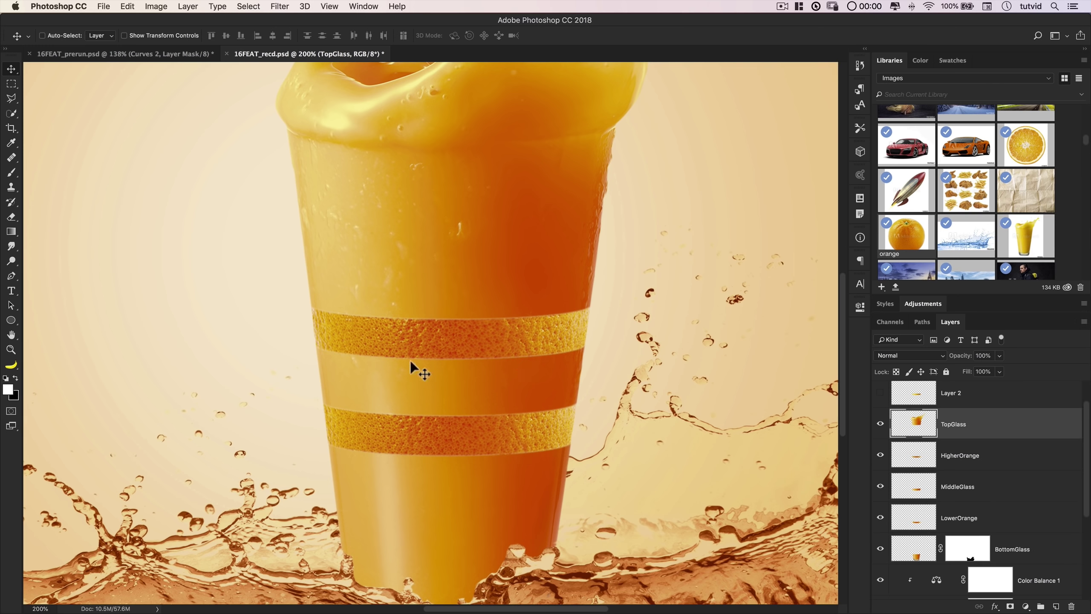
pyautogui.scroll(-2, 990, 445)
pyautogui.scroll(2, 989, 445)
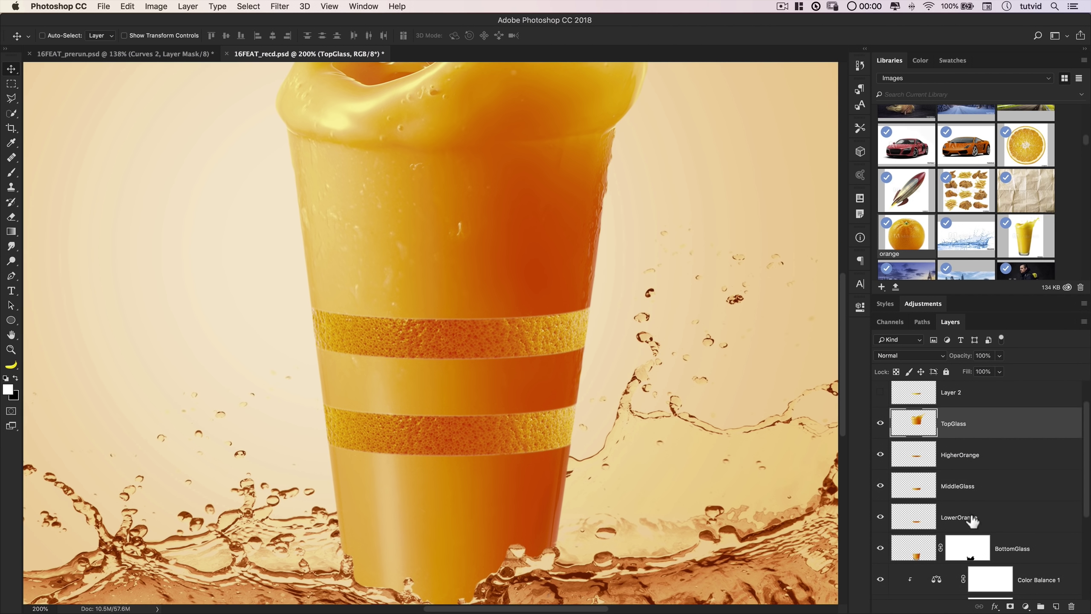
# Shift the LowerOrange peel band left so about a quarter of it sticks out of the glass, and move it slightly down
pyautogui.click(994, 519)
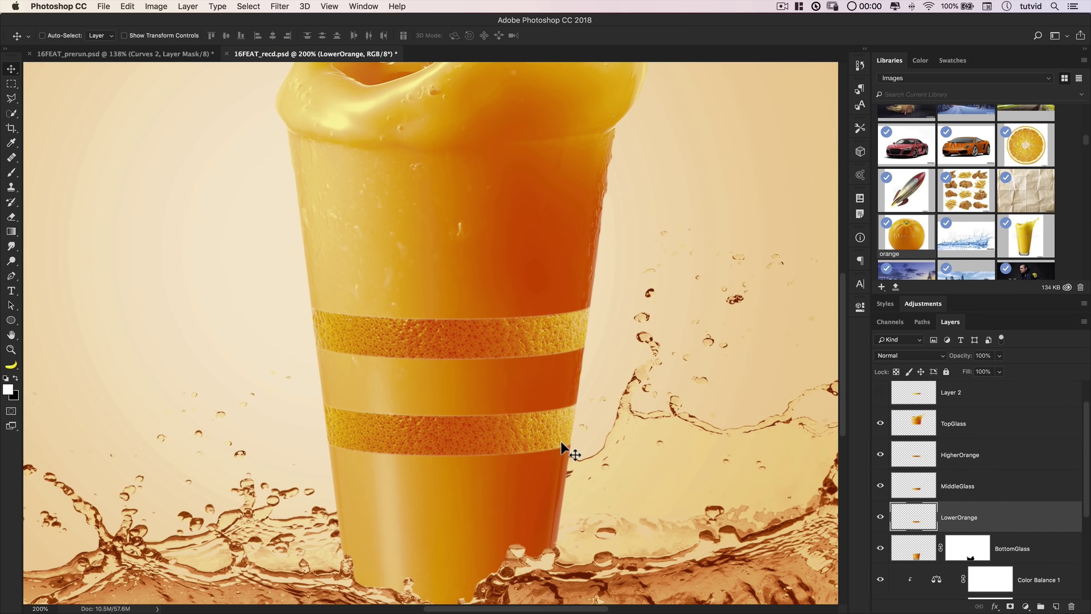
pyautogui.hotkey('shift', 'Left')
pyautogui.hotkey('shift', 'Left')
pyautogui.hotkey('shift', 'Left')
pyautogui.hotkey('shift', 'Left')
pyautogui.hotkey('shift', 'Left')
pyautogui.hotkey('shift', 'Left')
pyautogui.hotkey('shift', 'Left')
pyautogui.hotkey('shift', 'Left')
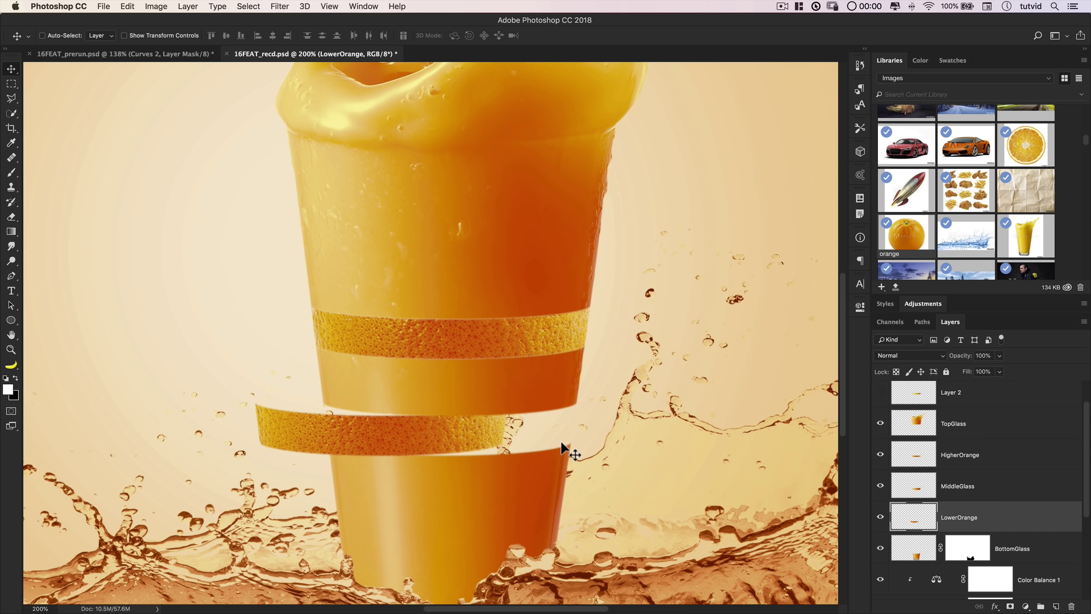
pyautogui.hotkey('shift', 'Down')
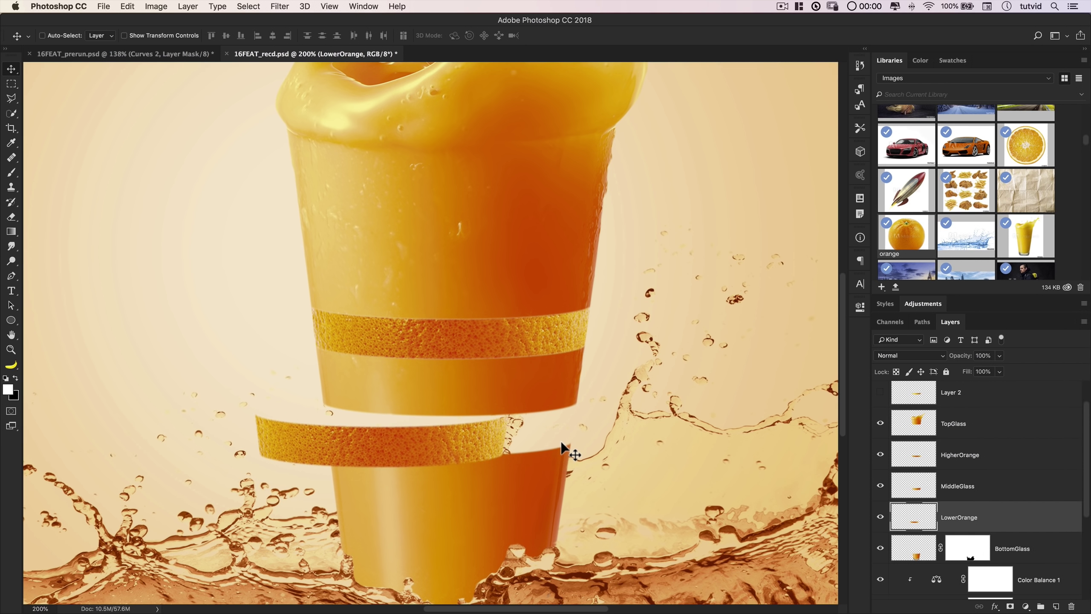
# Shift the HigherOrange peel band right so over a quarter of it sticks out of the glass, and move it slightly down
pyautogui.click(951, 455)
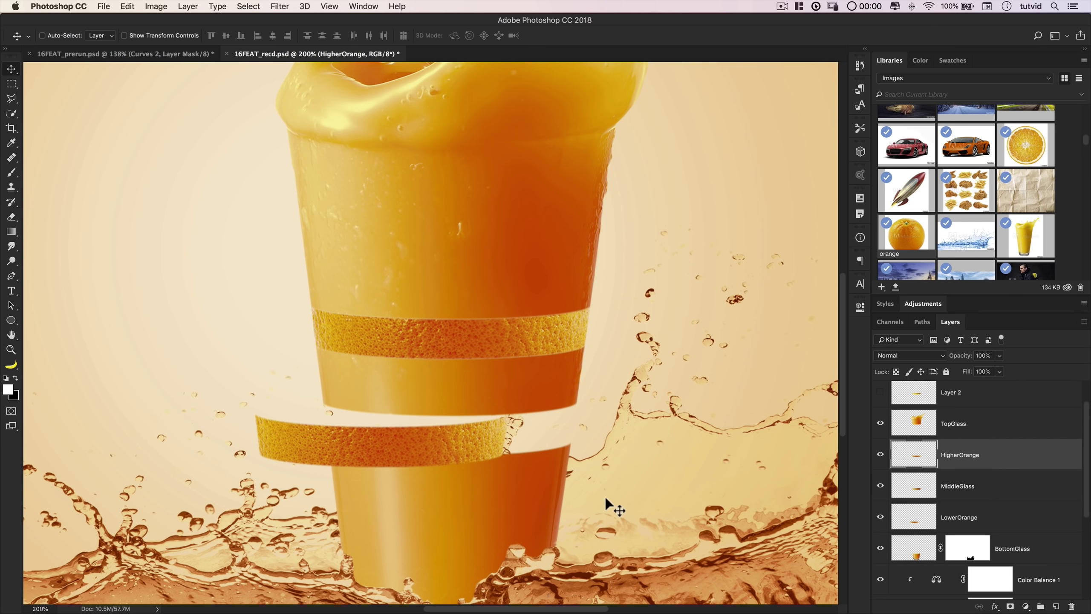
pyautogui.hotkey('shift', 'Right')
pyautogui.hotkey('shift', 'Right')
pyautogui.hotkey('shift', 'Right')
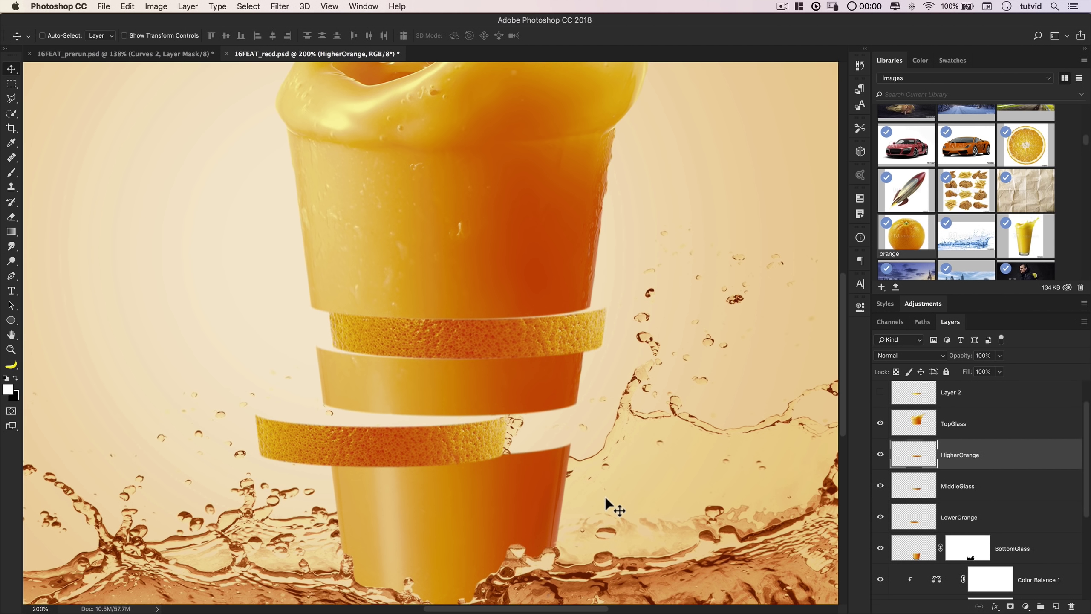
pyautogui.hotkey('shift', 'Left')
pyautogui.hotkey('shift', 'Left')
pyautogui.hotkey('shift', 'Left')
pyautogui.hotkey('shift', 'Right')
pyautogui.hotkey('shift', 'Right')
pyautogui.hotkey('shift', 'Right')
pyautogui.hotkey('shift', 'Right')
pyautogui.hotkey('shift', 'Right')
pyautogui.hotkey('shift', 'Right')
pyautogui.hotkey('shift', 'Right')
pyautogui.hotkey('shift', 'Right')
pyautogui.hotkey('shift', 'Right')
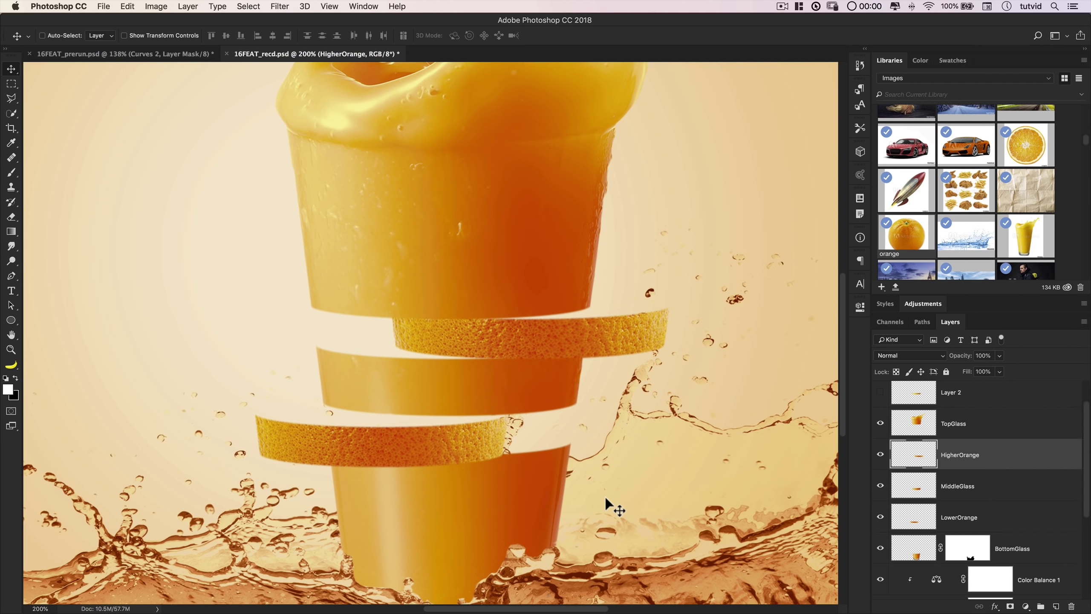
pyautogui.hotkey('shift', 'Down')
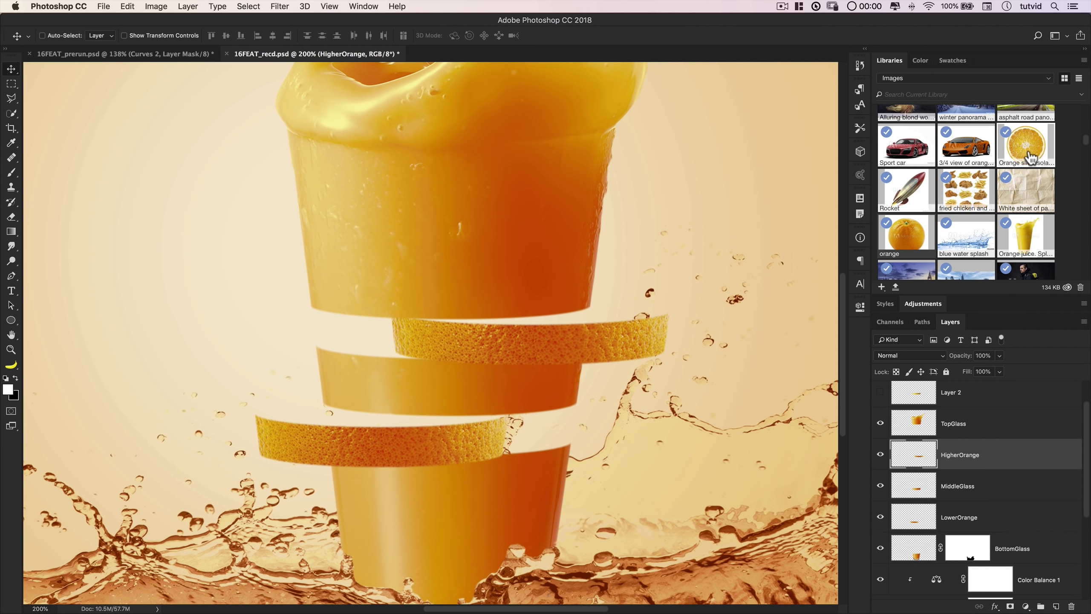
# Place the isolated orange slice image from the library at 100% and move its layer above TopGlass
pyautogui.moveTo(1038, 150)
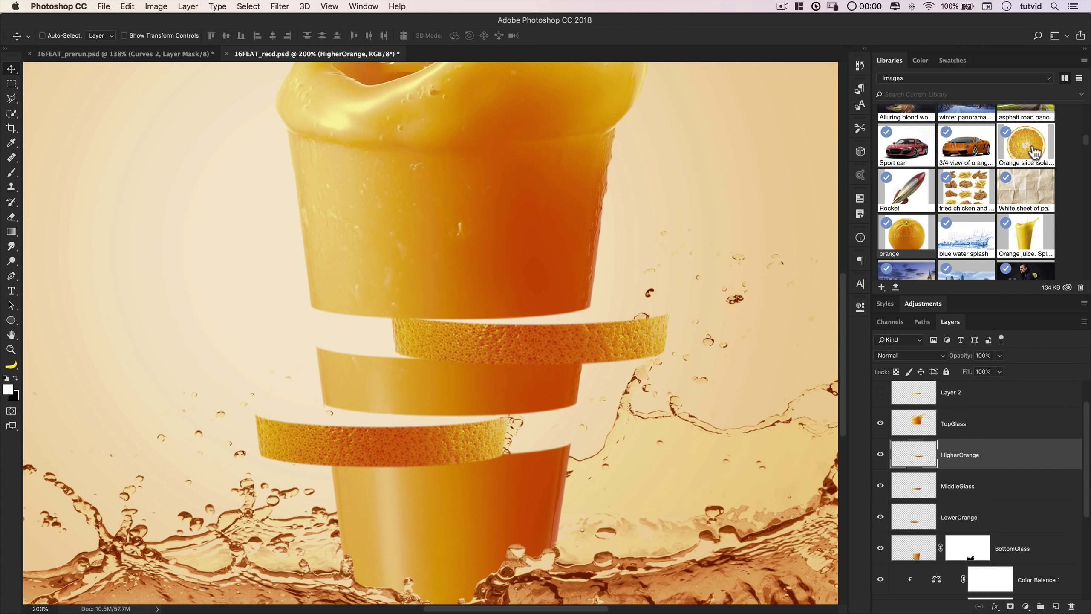
pyautogui.moveTo(1025, 144); pyautogui.dragTo(476, 304)
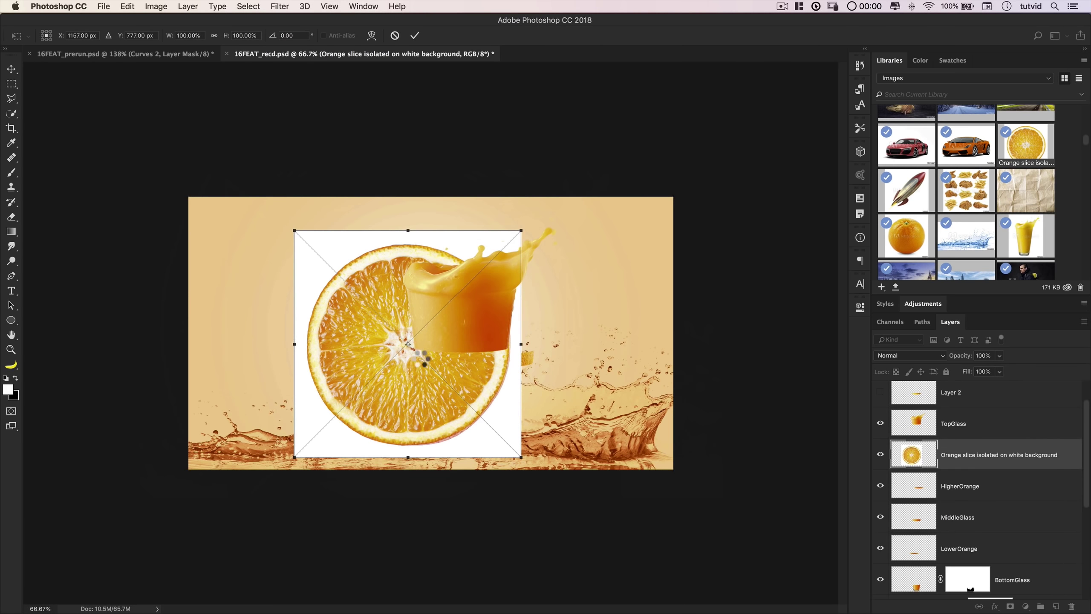
pyautogui.press('Return')
pyautogui.moveTo(1001, 453); pyautogui.dragTo(967, 408)
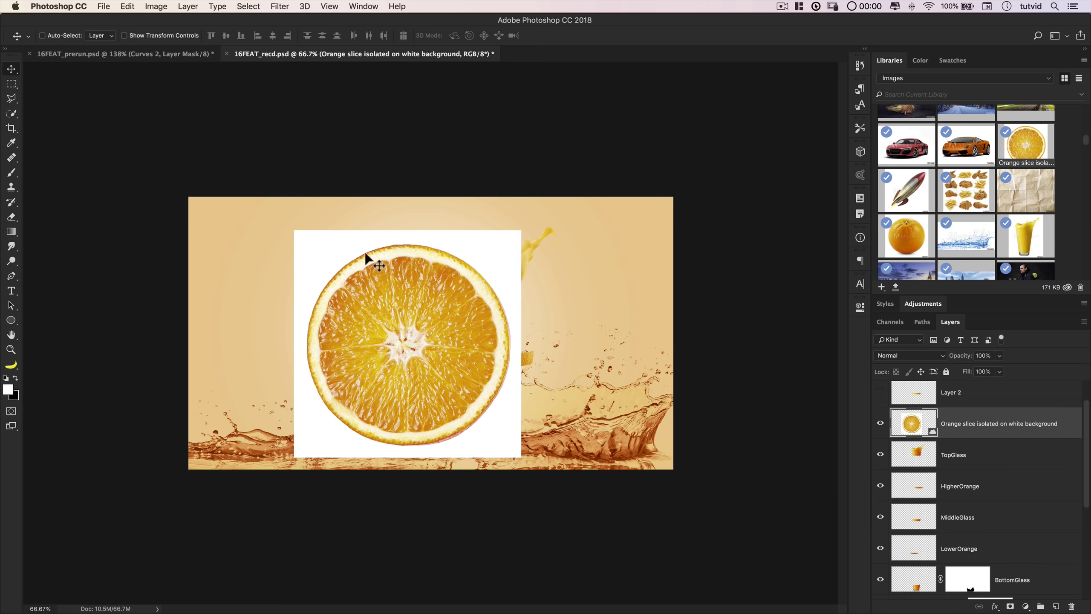
# Select the orange slice as the subject and refine it in Select and Mask with Shift Edge -20%, output to Selection
pyautogui.click(12, 115)
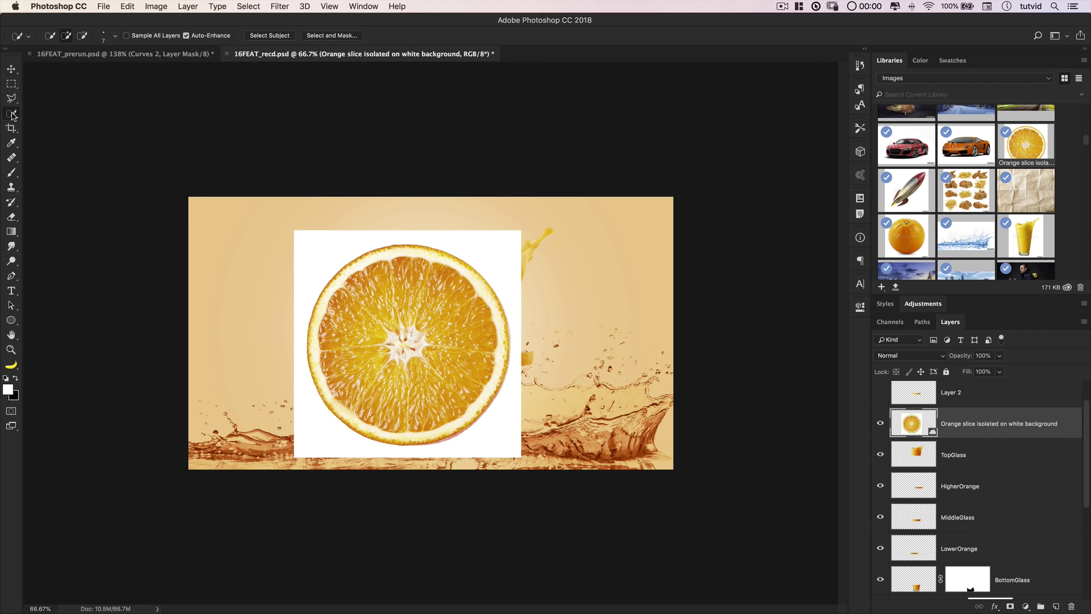
pyautogui.click(269, 36)
pyautogui.click(340, 37)
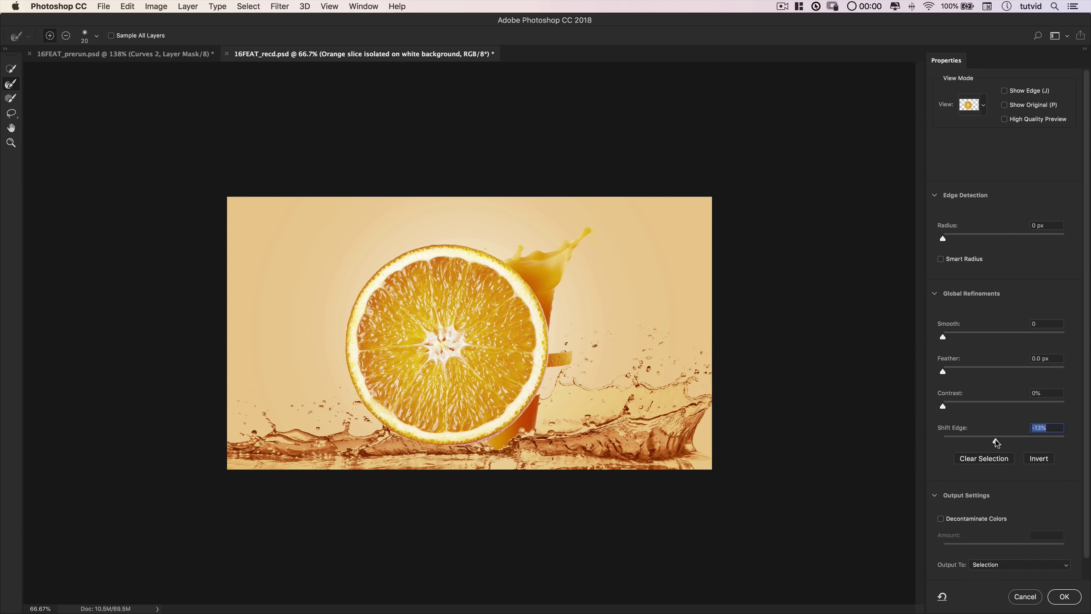
pyautogui.click(1049, 570)
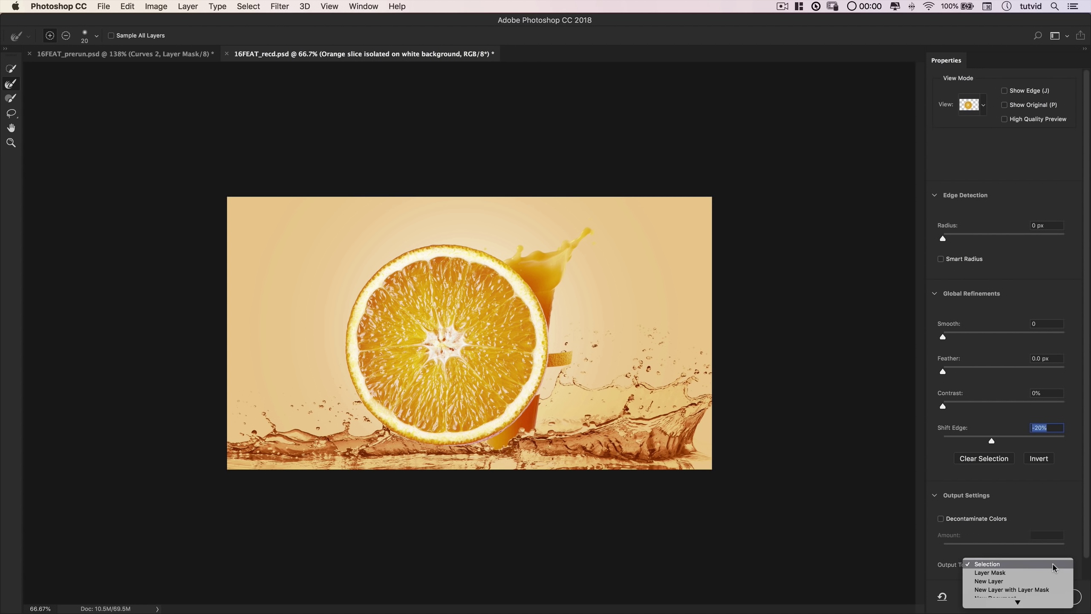
pyautogui.click(985, 567)
pyautogui.click(1073, 599)
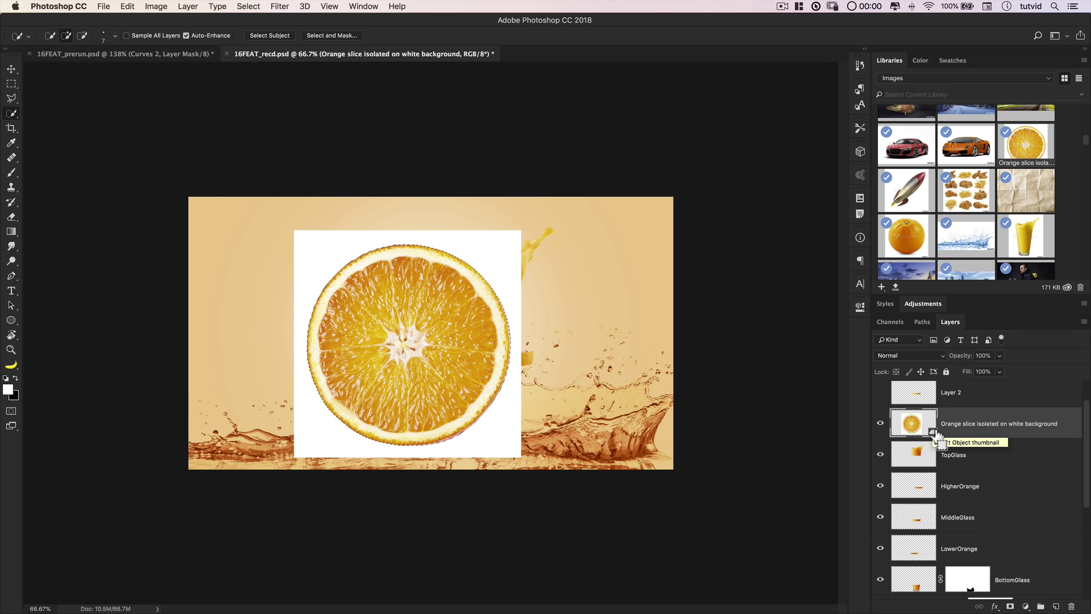
# Copy the selected orange slice onto its own layer and delete the original slice layer with the white background
pyautogui.press('super+j')
pyautogui.click(969, 462)
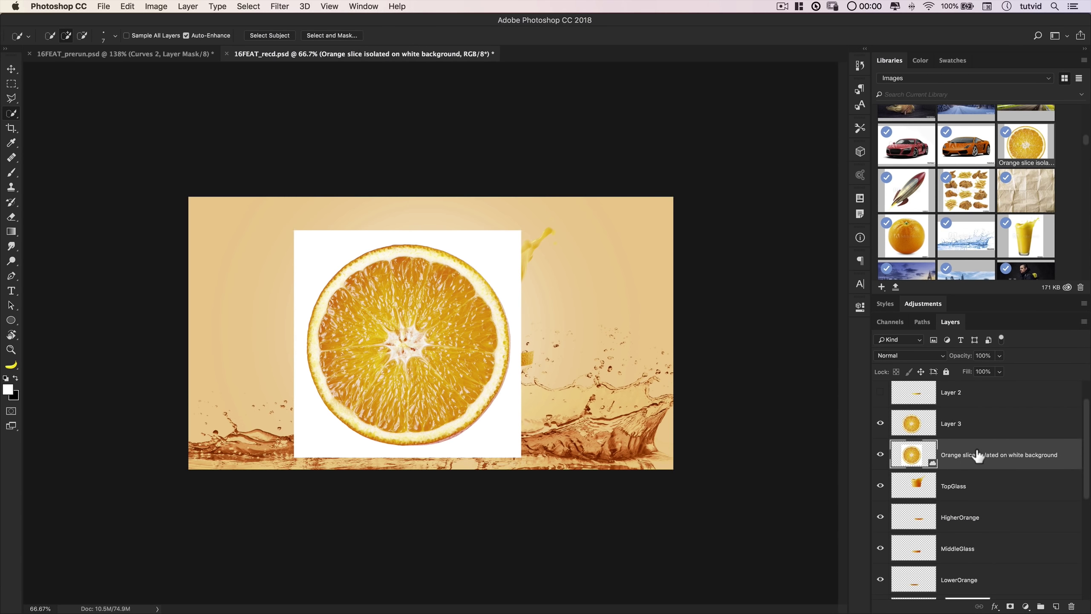
pyautogui.press('Delete')
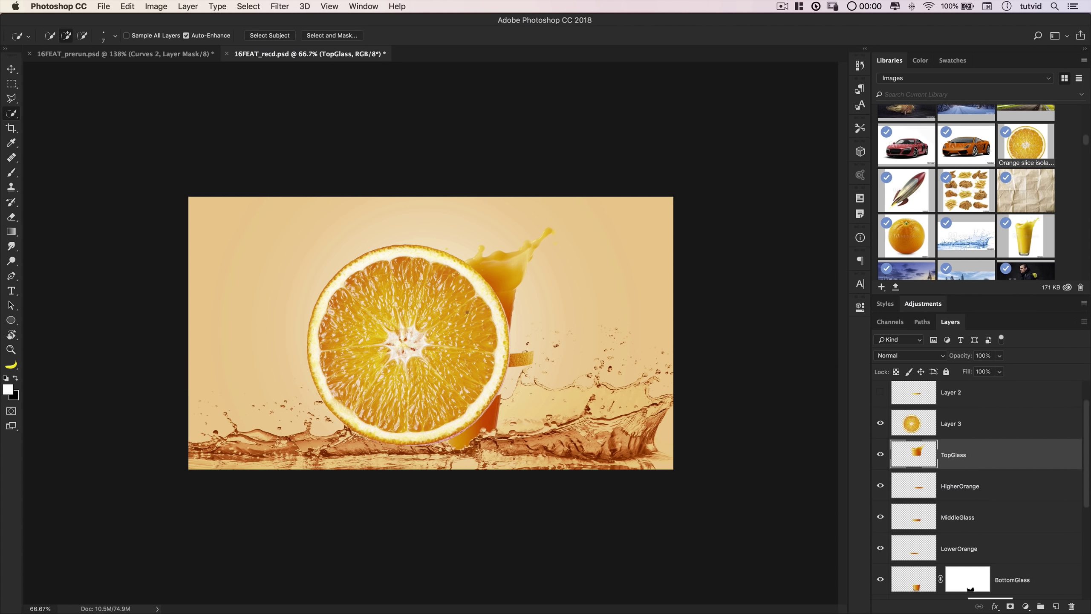
# Move the orange slice on Layer 3 off the glass to the empty background on its left side
pyautogui.press('v')
pyautogui.moveTo(496, 291); pyautogui.dragTo(555, 313)
pyautogui.press('super+z')
pyautogui.moveTo(393, 337); pyautogui.dragTo(301, 240)
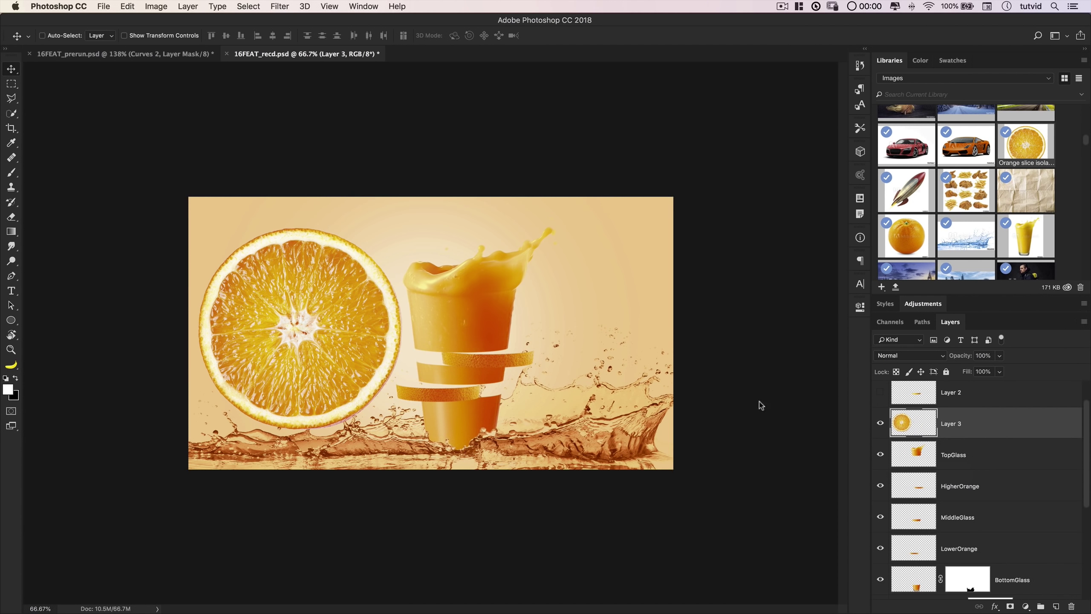
# Duplicate Layer 3, hide the upper copy as a backup and make the lower one active
pyautogui.moveTo(900, 423)
pyautogui.mouseDown()
pyautogui.moveTo(930, 429)
pyautogui.moveTo(914, 423)
pyautogui.mouseUp()
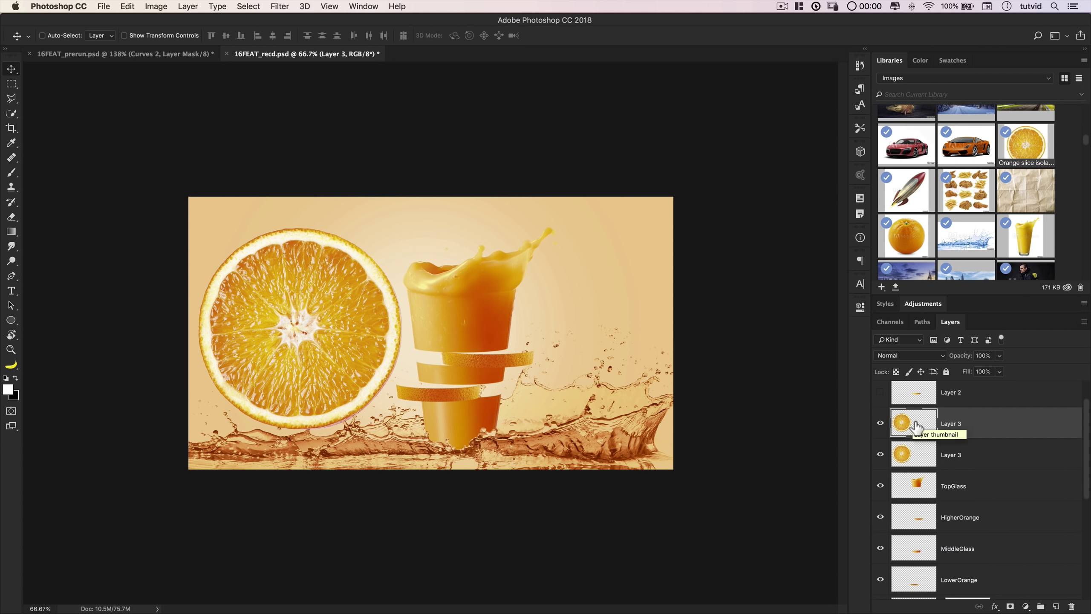
pyautogui.click(880, 424)
pyautogui.click(954, 458)
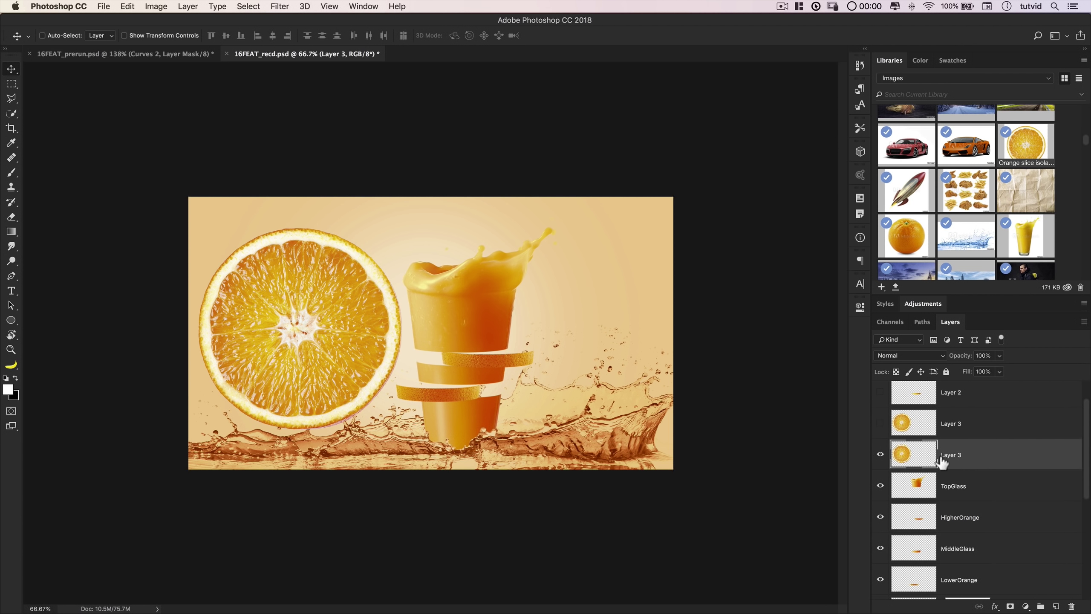
# Reorder the visible Layer 3 so it sits between LowerOrange and BottomGlass in the layer stack
pyautogui.press('z')
pyautogui.click(485, 385)
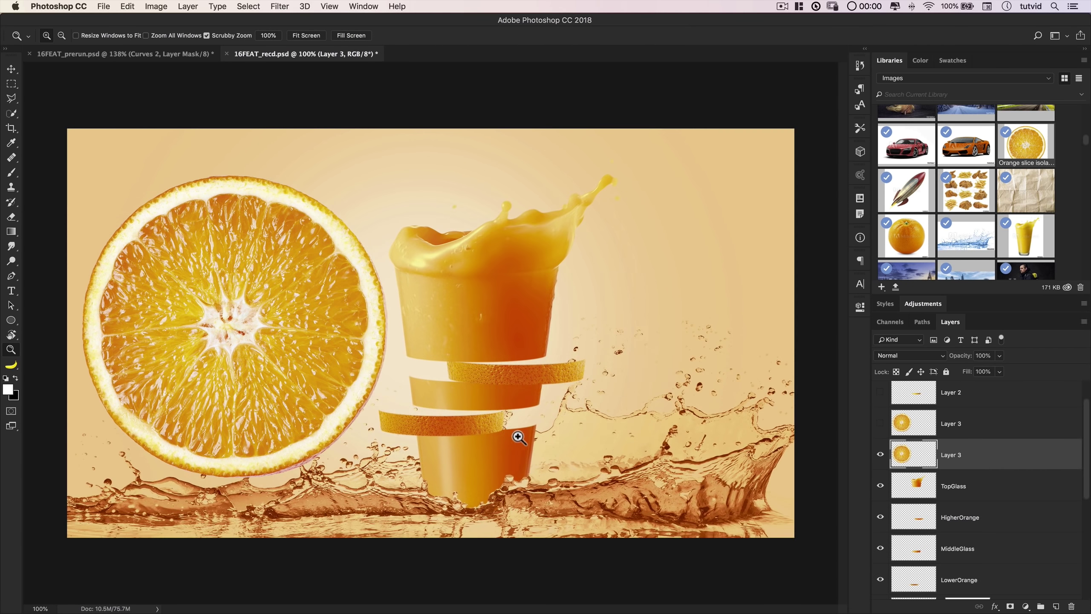
pyautogui.click(516, 438)
pyautogui.moveTo(528, 423); pyautogui.dragTo(527, 408)
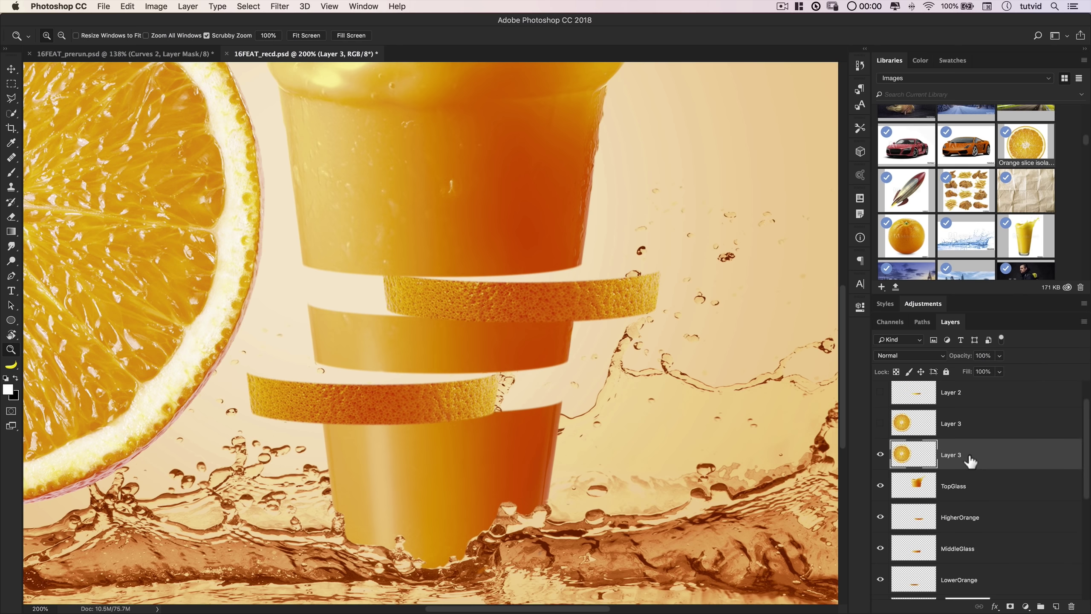
pyautogui.moveTo(957, 456); pyautogui.dragTo(959, 501)
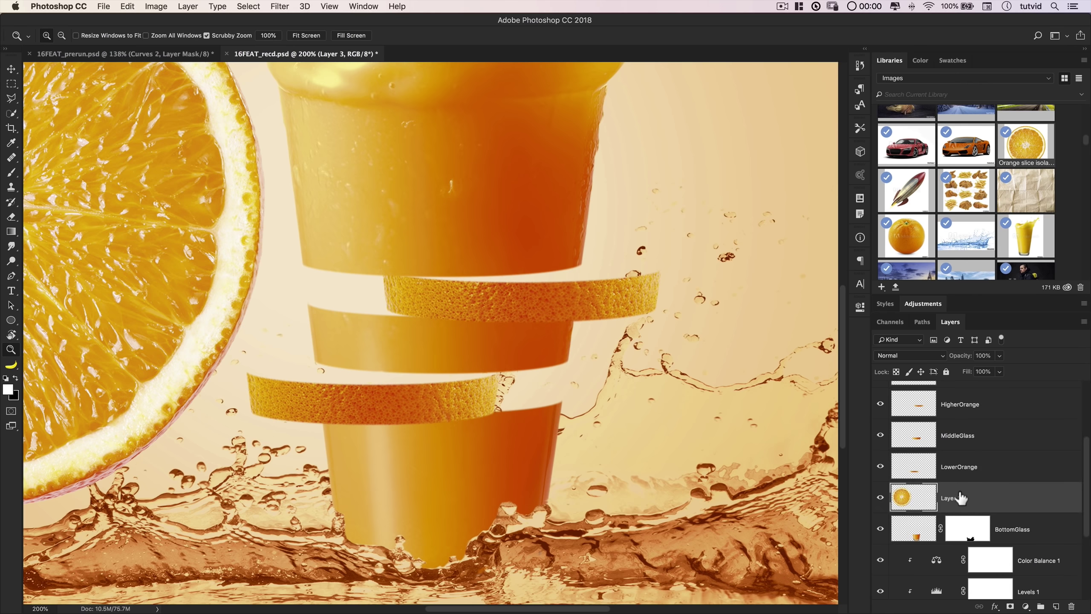
# Hide the LowerOrange, MiddleGlass, HigherOrange and TopGlass layers so only the bottom glass piece and the orange slice show
pyautogui.scroll(4, 964, 495)
pyautogui.moveTo(880, 565); pyautogui.dragTo(880, 472)
pyautogui.scroll(-3, 987, 555)
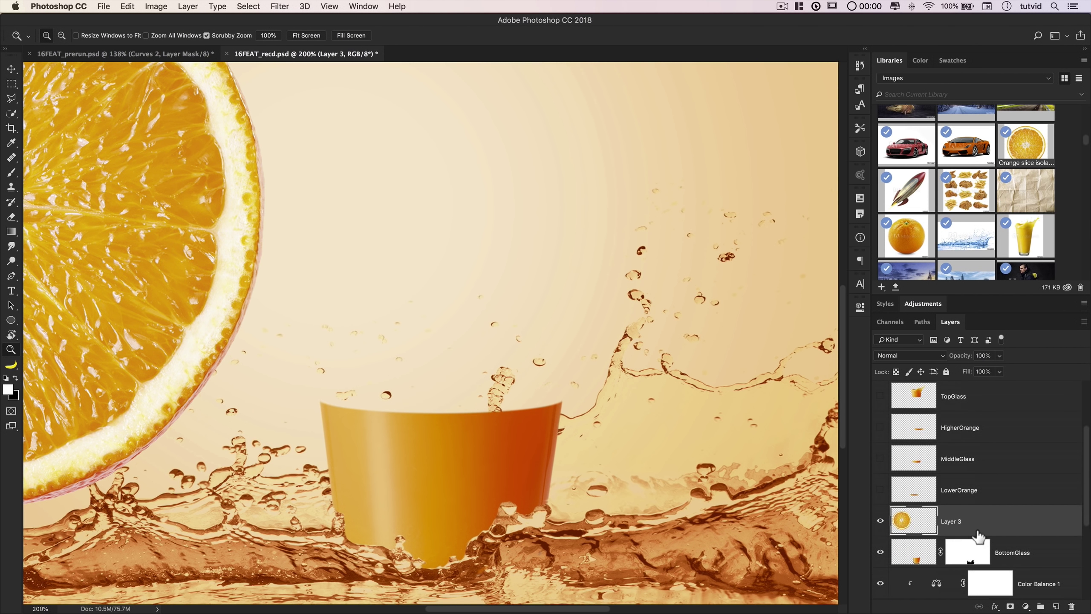
# Move the orange slice over the bottom glass piece and scale it down to about 29%
pyautogui.press('v')
pyautogui.moveTo(173, 159); pyautogui.dragTo(576, 222)
pyautogui.press('super+t')
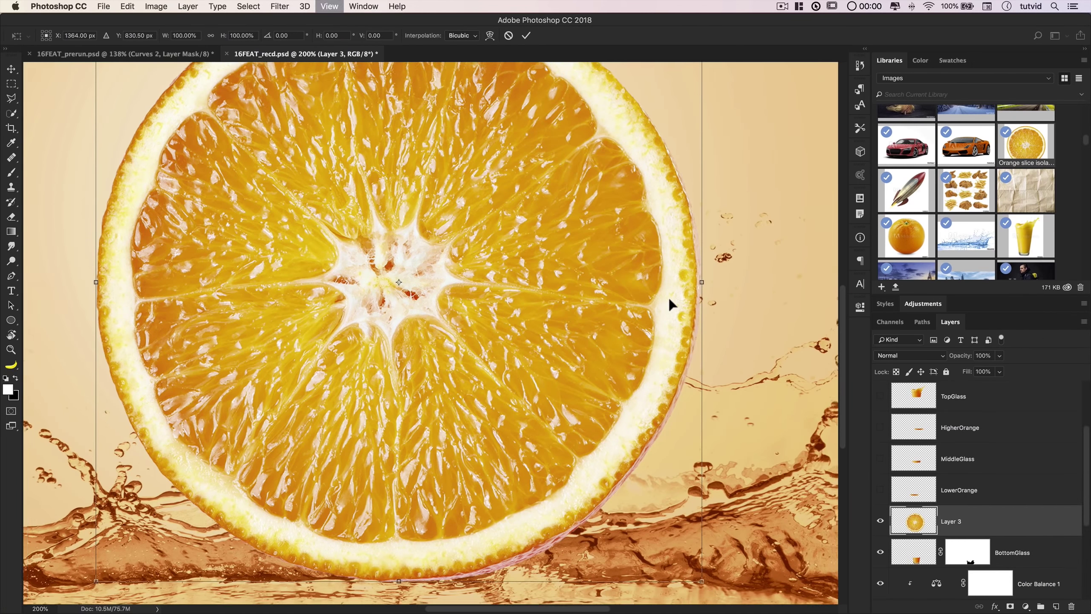
pyautogui.press('super+minus')
pyautogui.moveTo(607, 213); pyautogui.dragTo(500, 319)
pyautogui.press('super+plus')
pyautogui.moveTo(606, 403); pyautogui.dragTo(519, 312)
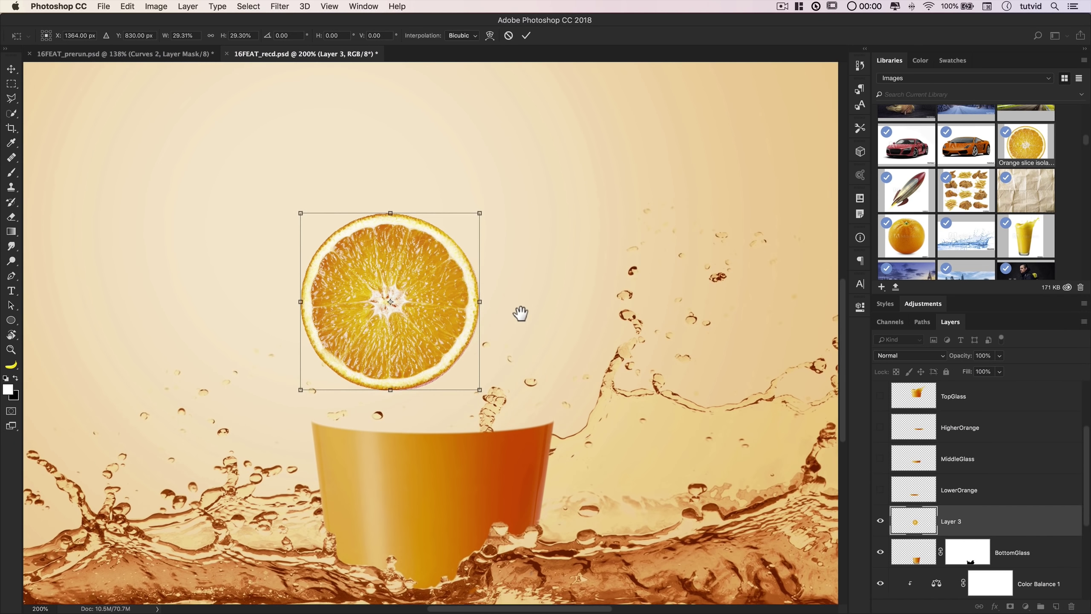
# Place the slice on the bottom glass's rim and reshape it to about 40% width and 9.3% height
pyautogui.moveTo(455, 302); pyautogui.dragTo(492, 344)
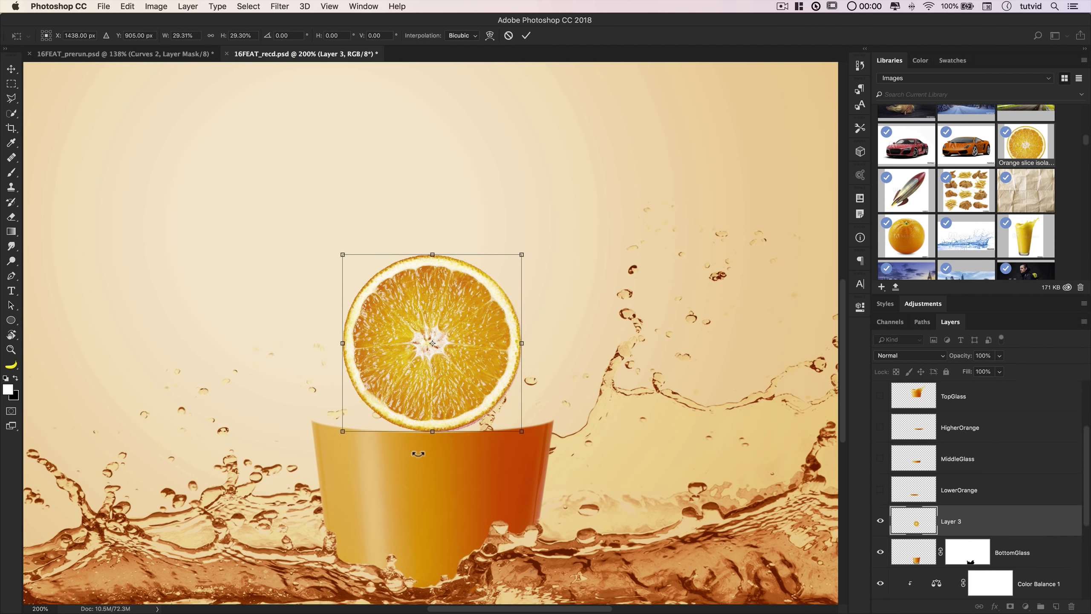
pyautogui.moveTo(436, 254); pyautogui.dragTo(448, 380)
pyautogui.moveTo(524, 405); pyautogui.dragTo(555, 406)
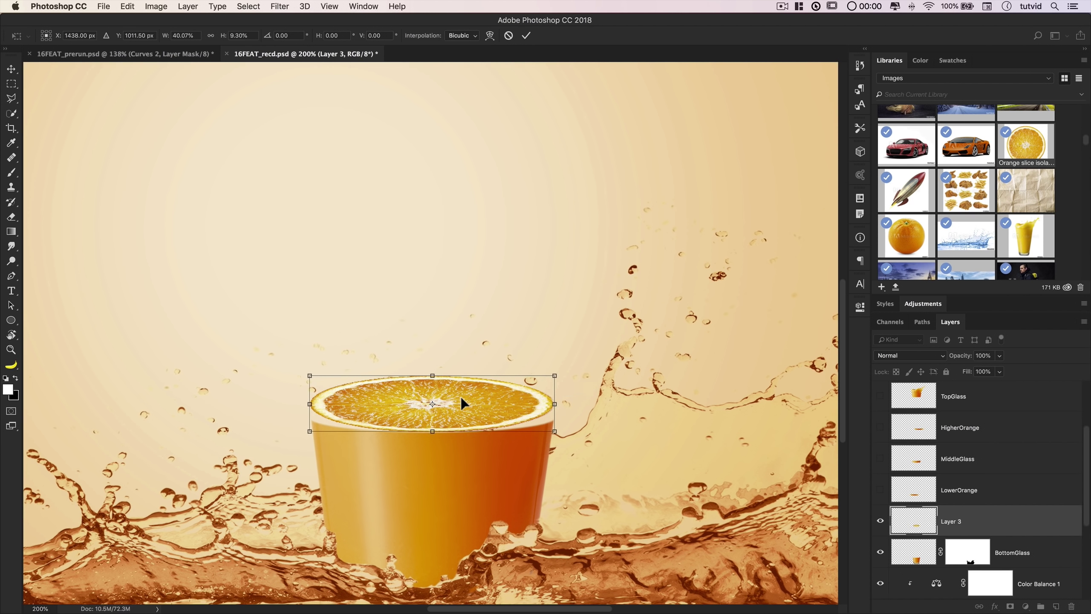
# Apply a perspective transform to the flattened slice, narrowing its far edge
pyautogui.rightClick(461, 397)
pyautogui.click(495, 456)
pyautogui.moveTo(556, 378); pyautogui.dragTo(502, 376)
# Scale the slice to about 45% width and 4.1% height to fit the bottom glass's rim, and apply the transform
pyautogui.rightClick(443, 405)
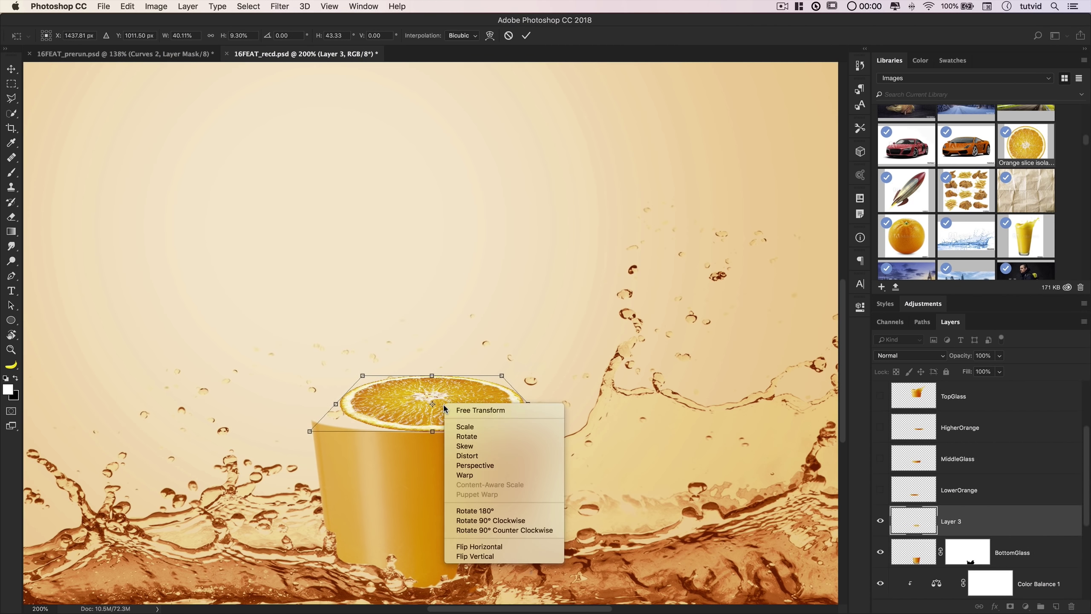
pyautogui.click(462, 426)
pyautogui.moveTo(432, 375); pyautogui.dragTo(441, 411)
pyautogui.moveTo(546, 421); pyautogui.dragTo(557, 421)
pyautogui.moveTo(323, 420); pyautogui.dragTo(312, 420)
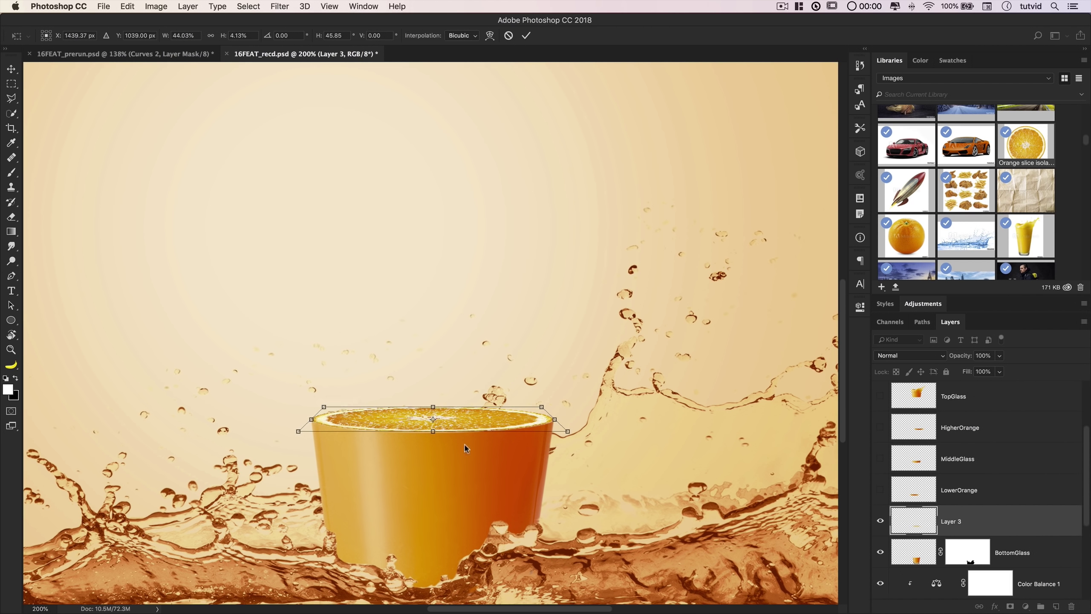
pyautogui.moveTo(560, 420); pyautogui.dragTo(561, 420)
pyautogui.moveTo(557, 420); pyautogui.dragTo(560, 420)
pyautogui.press('Left')
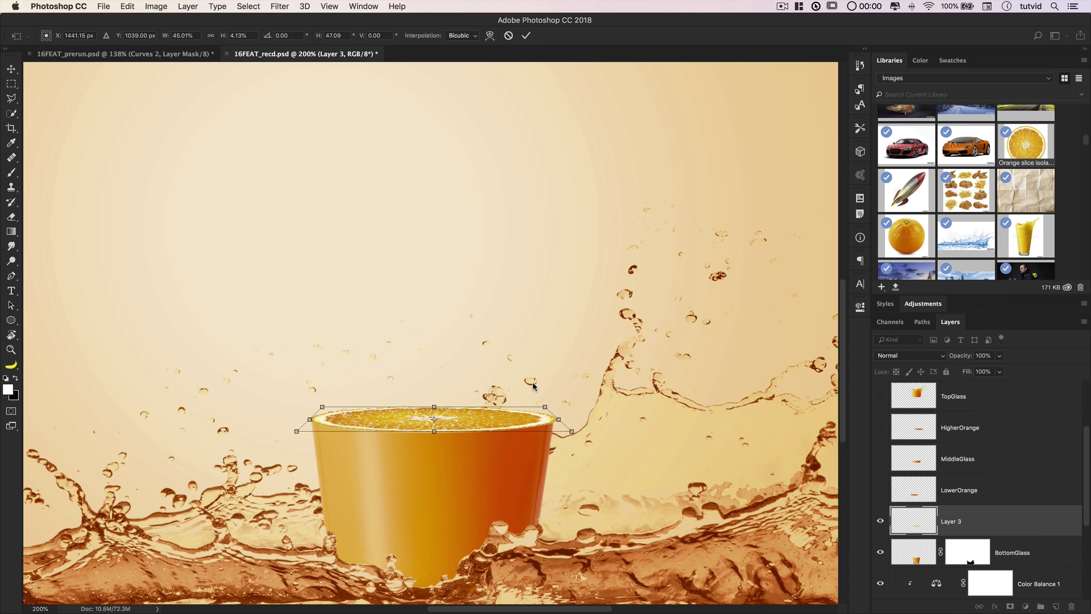
pyautogui.press('Return')
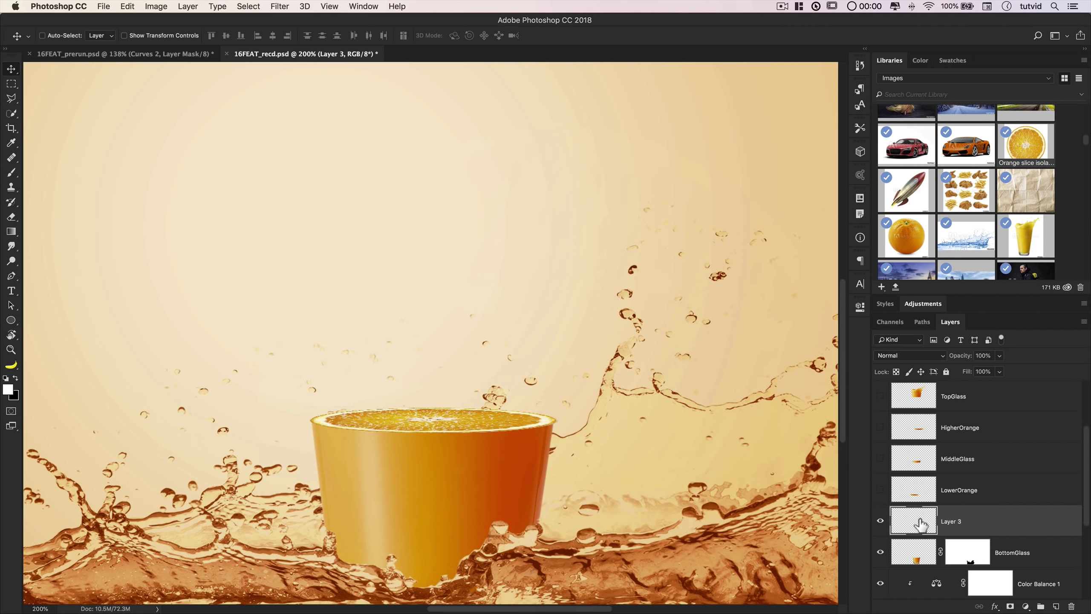
# Rename the visible Layer 3 to "Flesh"
pyautogui.doubleClick(951, 521)
pyautogui.write('Flesh')
pyautogui.press('Return')
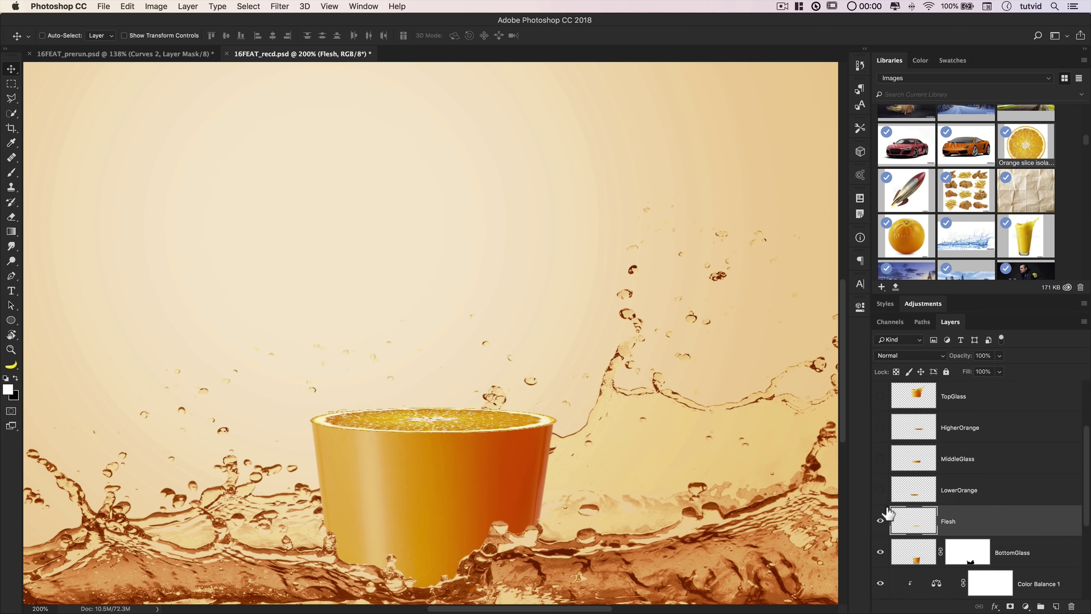
# Show LowerOrange, duplicate Flesh above it and position the copy on top of the lower orange peel ring
pyautogui.click(880, 490)
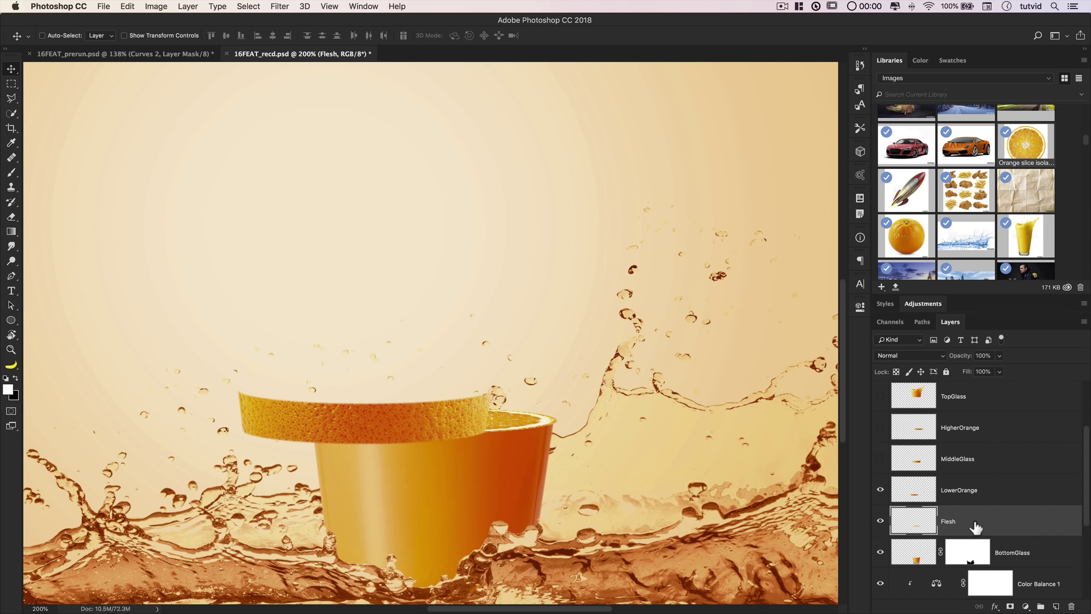
pyautogui.moveTo(970, 519); pyautogui.dragTo(970, 483)
pyautogui.moveTo(495, 422); pyautogui.dragTo(424, 392)
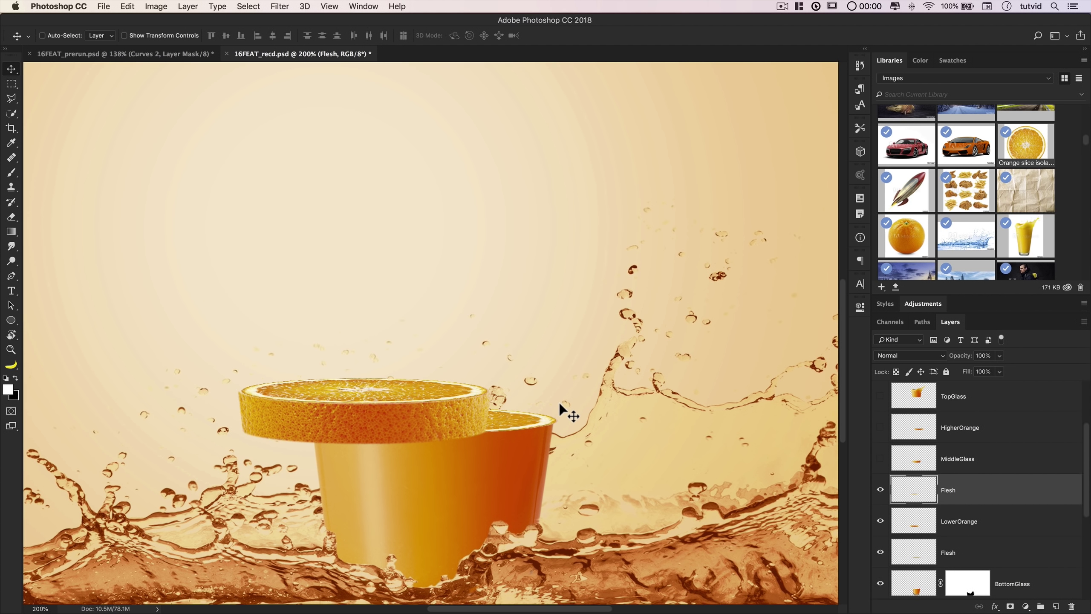
pyautogui.press('Left')
pyautogui.press('Left')
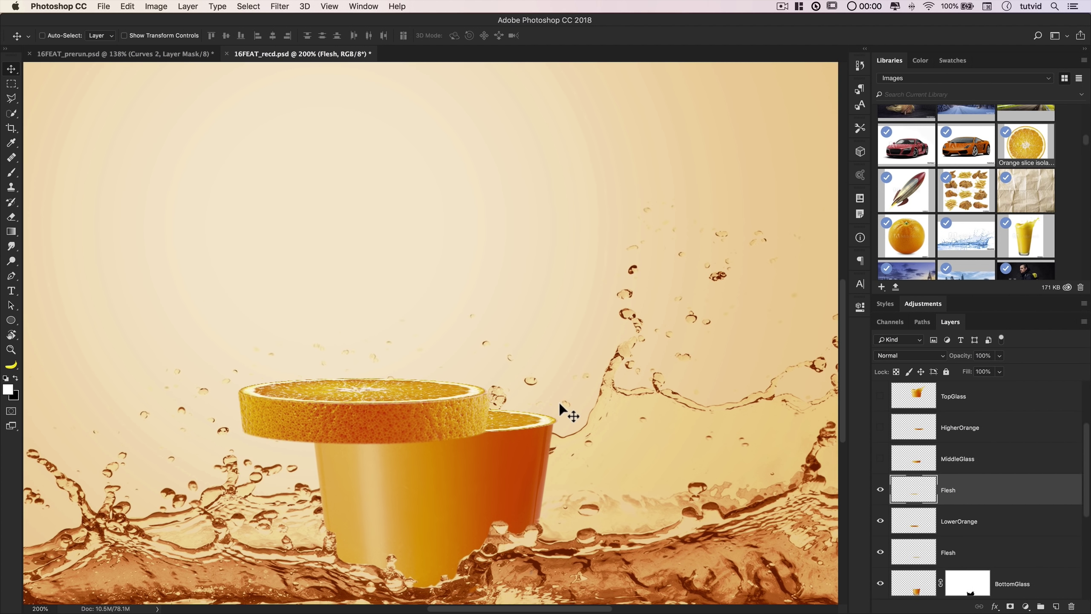
# Turn off snapping and widen the Flesh copy slightly to fit the lower orange ring's edge
pyautogui.hotkey('ctrl', 't')
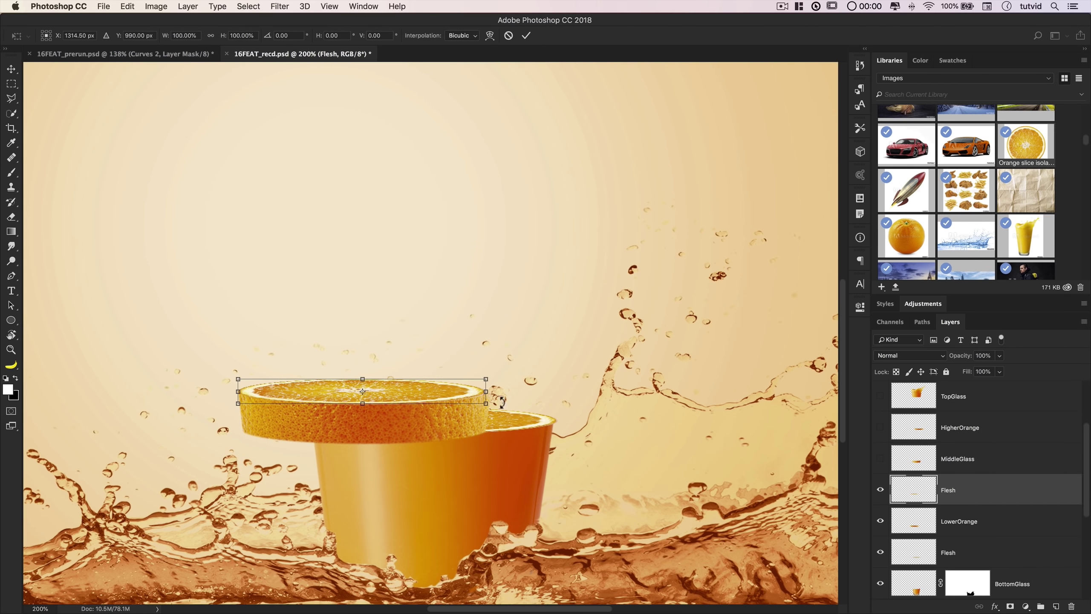
pyautogui.moveTo(493, 395); pyautogui.dragTo(487, 395)
pyautogui.click(330, 6)
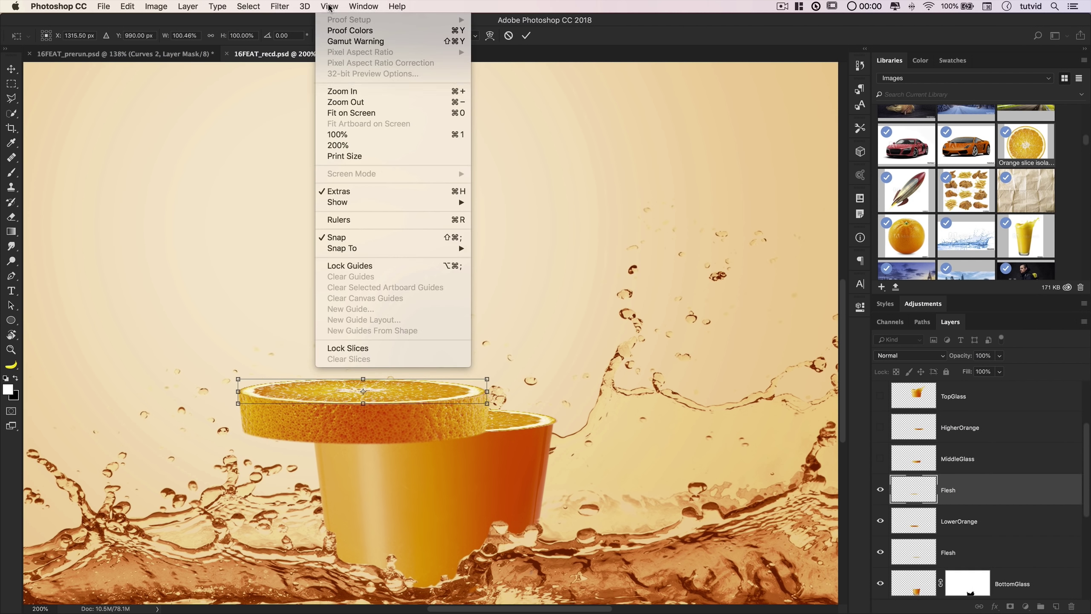
pyautogui.click(380, 237)
pyautogui.moveTo(488, 392); pyautogui.dragTo(493, 393)
pyautogui.press('Return')
pyautogui.moveTo(519, 543)
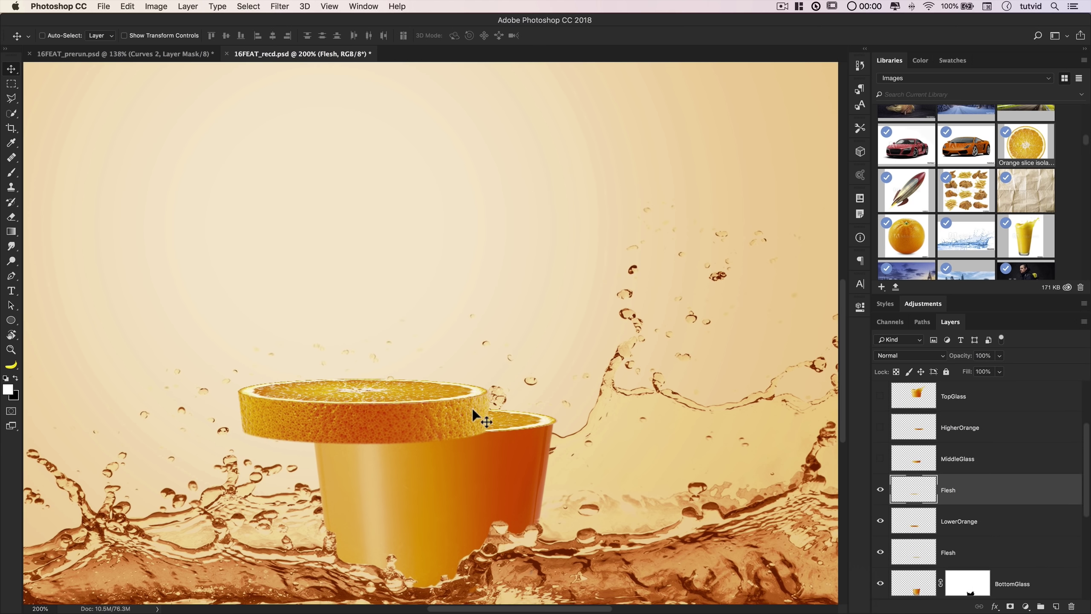
# Show MiddleGlass, duplicate Flesh above it and stretch the copy to cover the middle glass piece's rim
pyautogui.click(880, 458)
pyautogui.moveTo(962, 498); pyautogui.dragTo(963, 455)
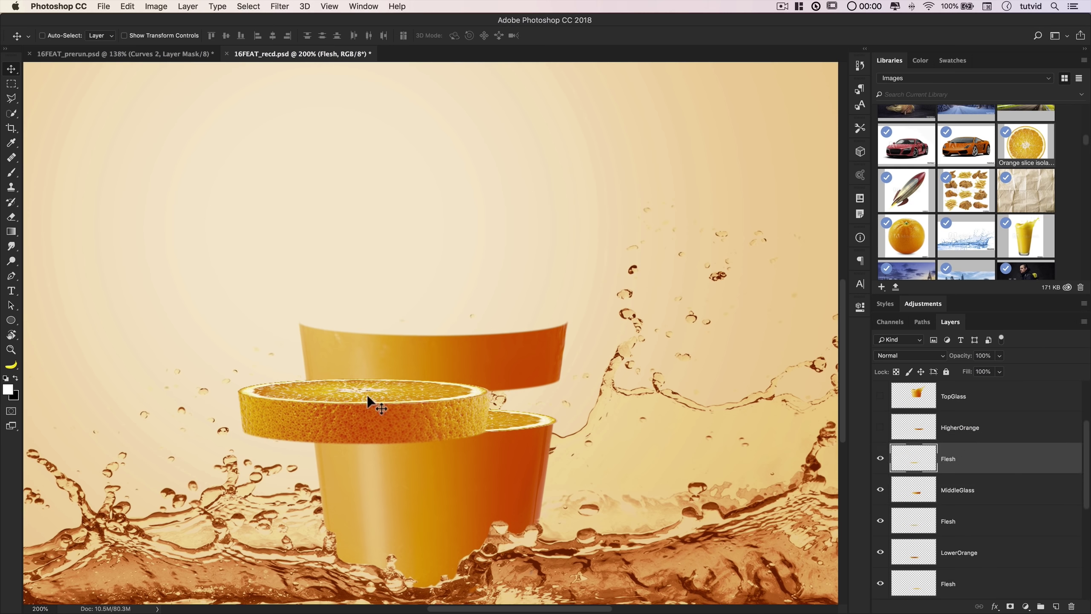
pyautogui.moveTo(389, 388); pyautogui.dragTo(452, 320)
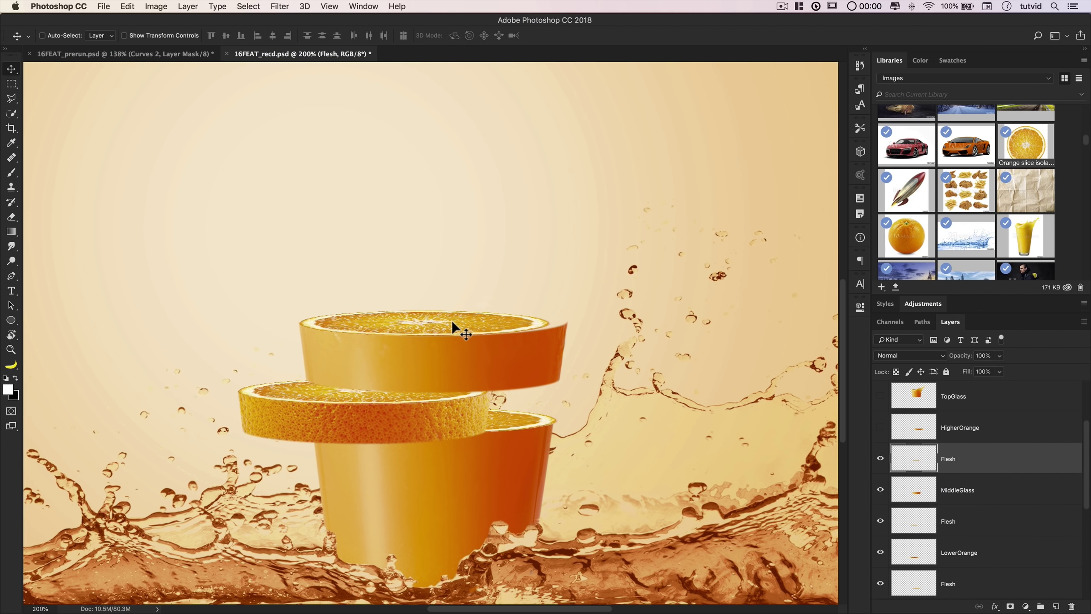
pyautogui.press('super+t')
pyautogui.moveTo(551, 323); pyautogui.dragTo(573, 320)
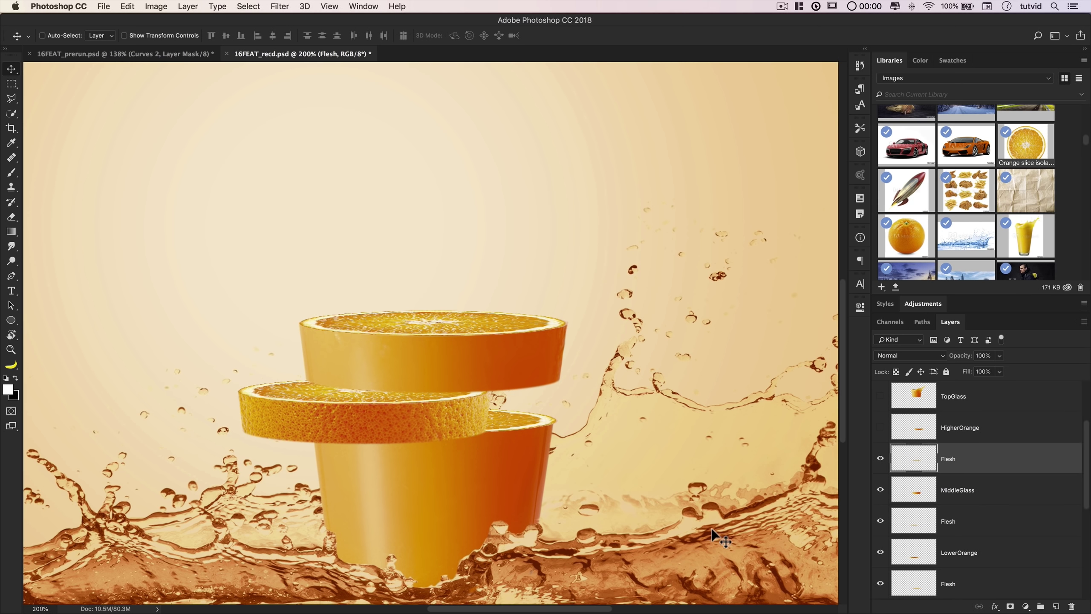
# Show HigherOrange, duplicate Flesh above it and position the copy on top of the higher orange peel ring
pyautogui.click(880, 428)
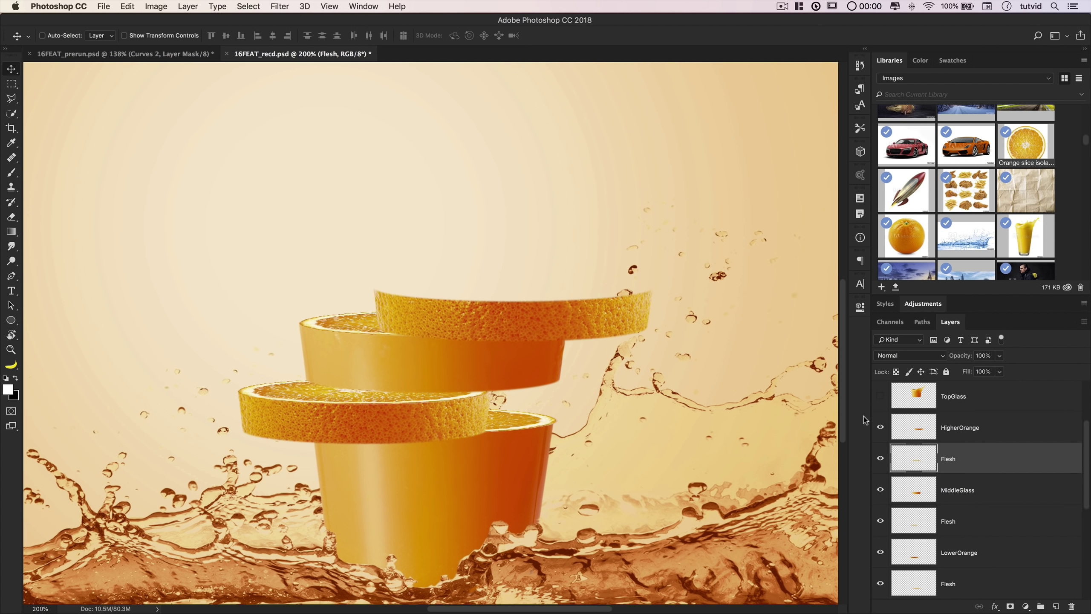
pyautogui.moveTo(534, 320); pyautogui.dragTo(532, 360)
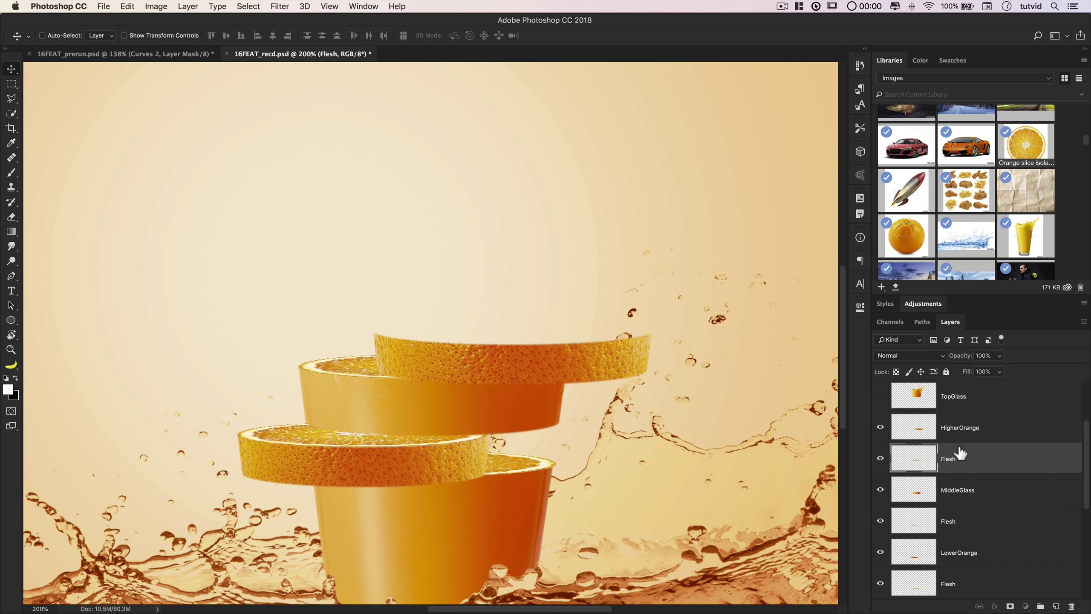
pyautogui.moveTo(960, 457); pyautogui.dragTo(961, 425)
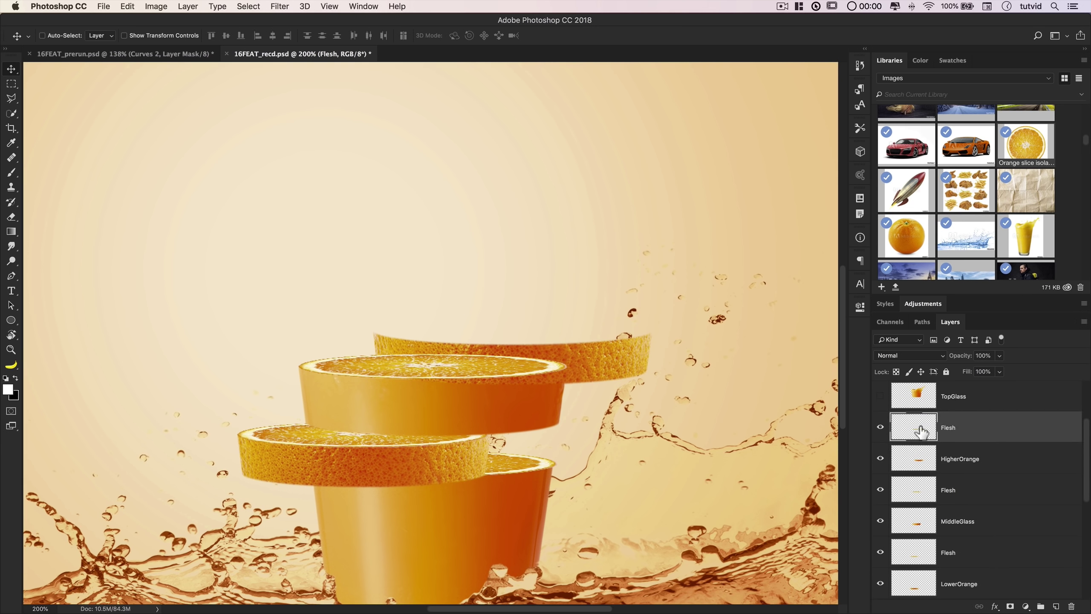
pyautogui.moveTo(483, 355); pyautogui.dragTo(540, 323)
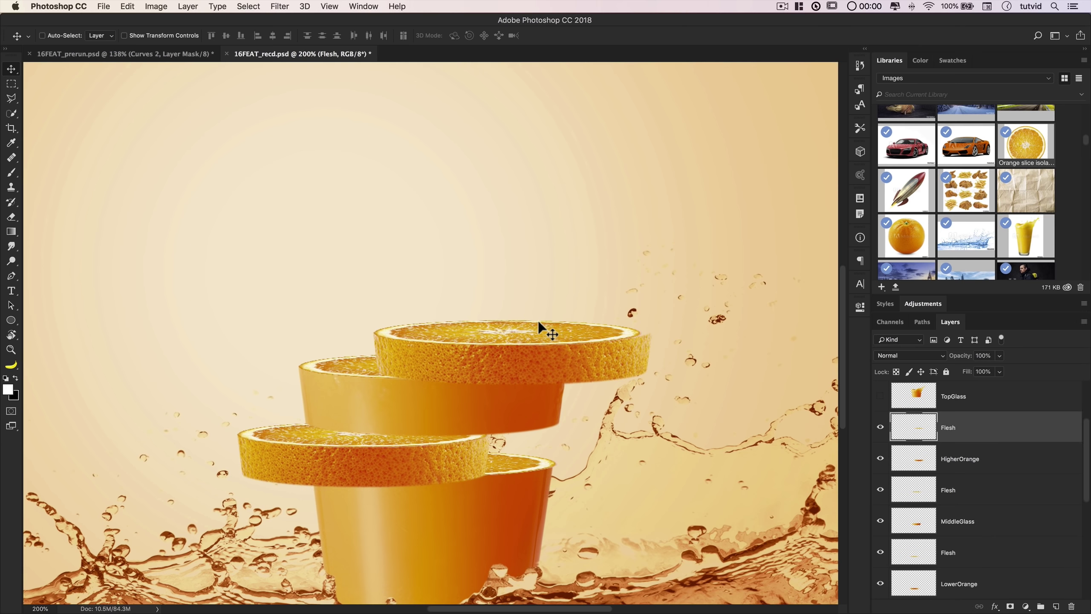
# Widen the topmost Flesh copy to match the higher orange ring's edge and apply the transform
pyautogui.press('super+t')
pyautogui.moveTo(645, 335); pyautogui.dragTo(657, 335)
pyautogui.press('Return')
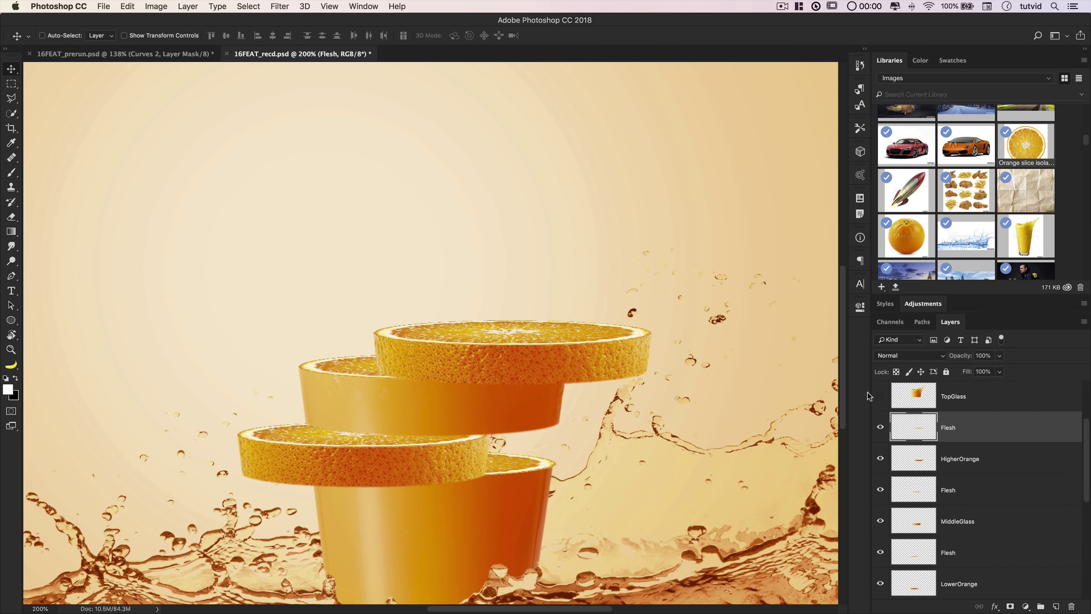
# Show the TopGlass layer again and check the whole composite
pyautogui.press('super+minus')
pyautogui.press('super+minus')
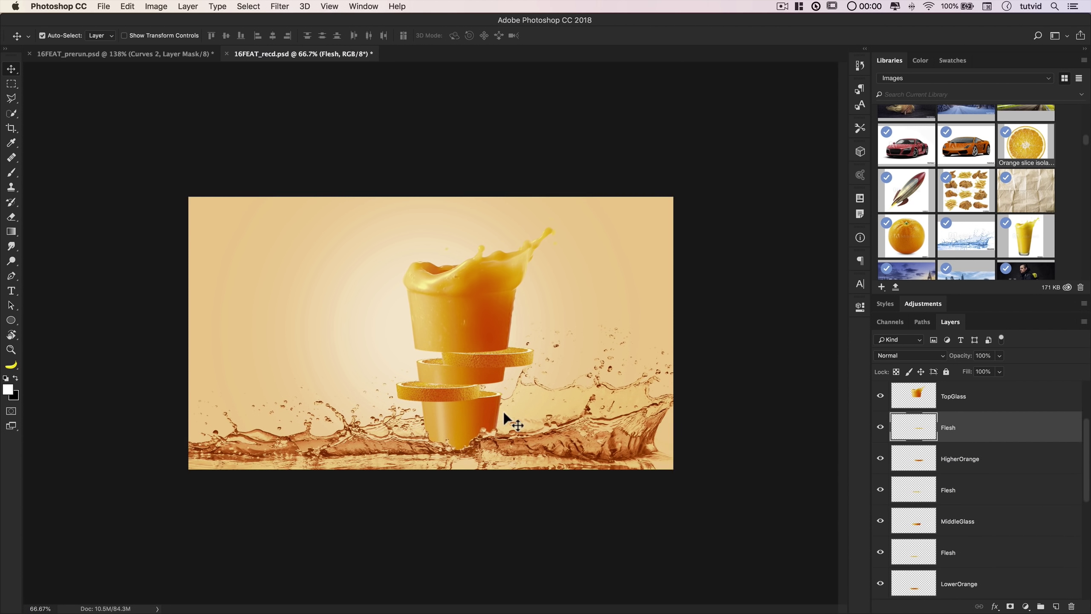
pyautogui.press('super+plus')
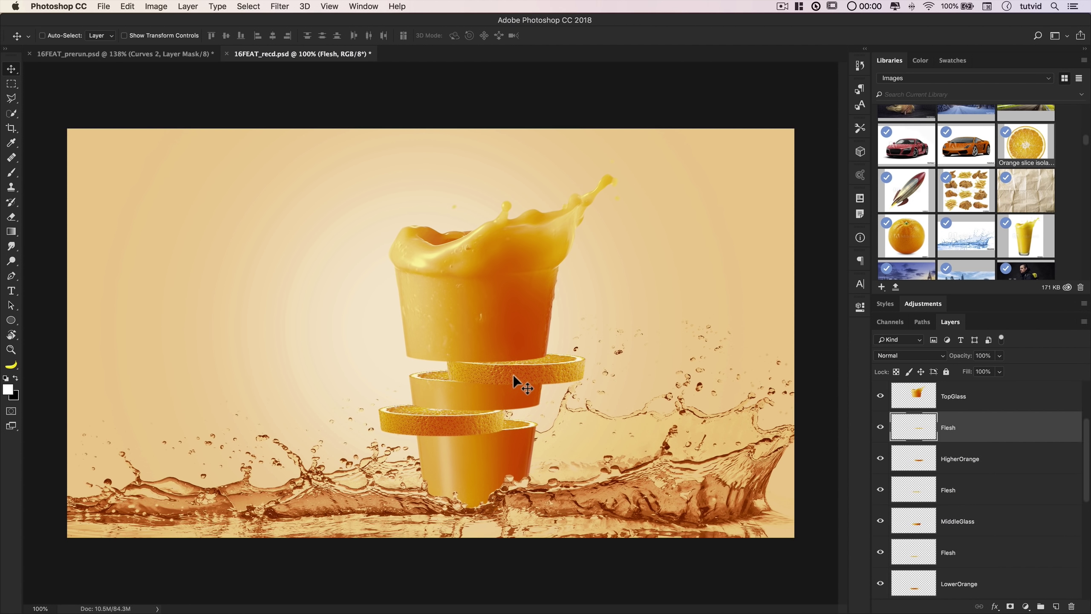
pyautogui.press('z')
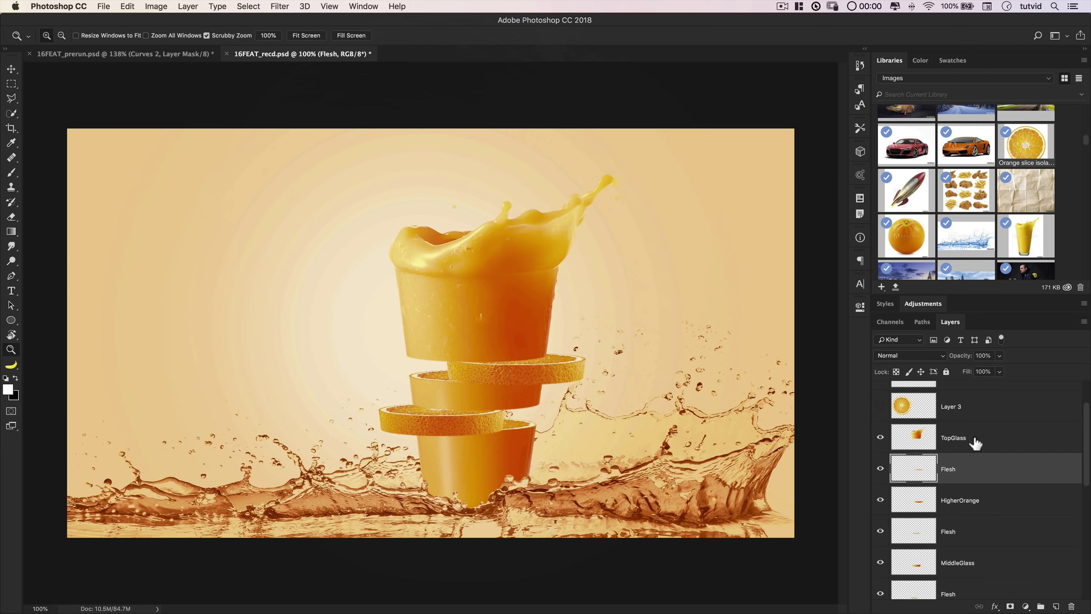
# Nudge the TopGlass through MiddleGlass layers upward together to open a gap above the lower orange ring
pyautogui.click(951, 446)
pyautogui.scroll(-3, 996, 490)
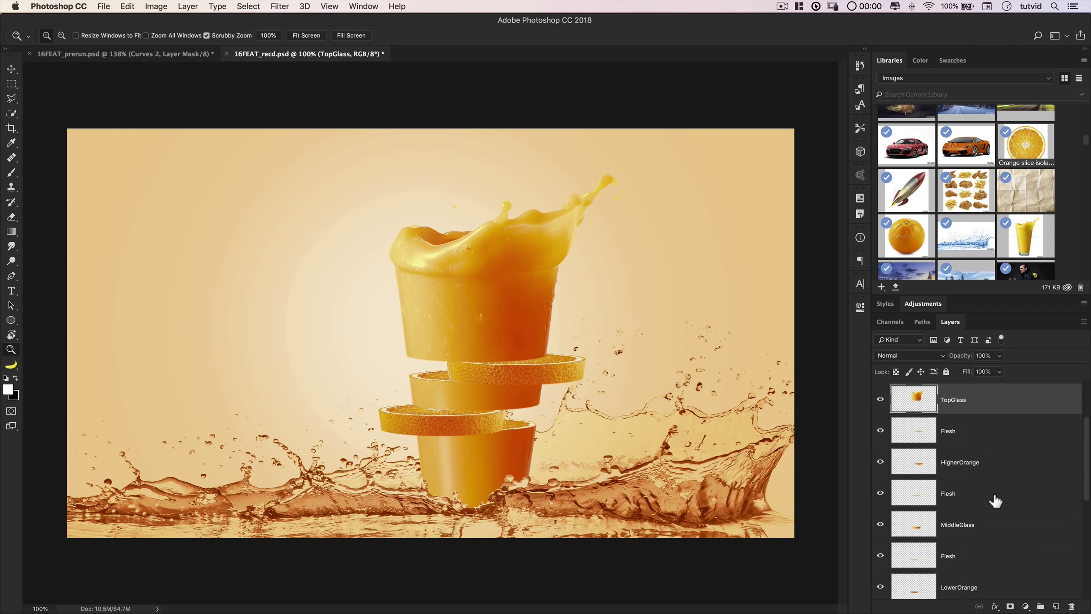
pyautogui.keyDown('shift'); pyautogui.click(993, 496); pyautogui.keyUp('shift')
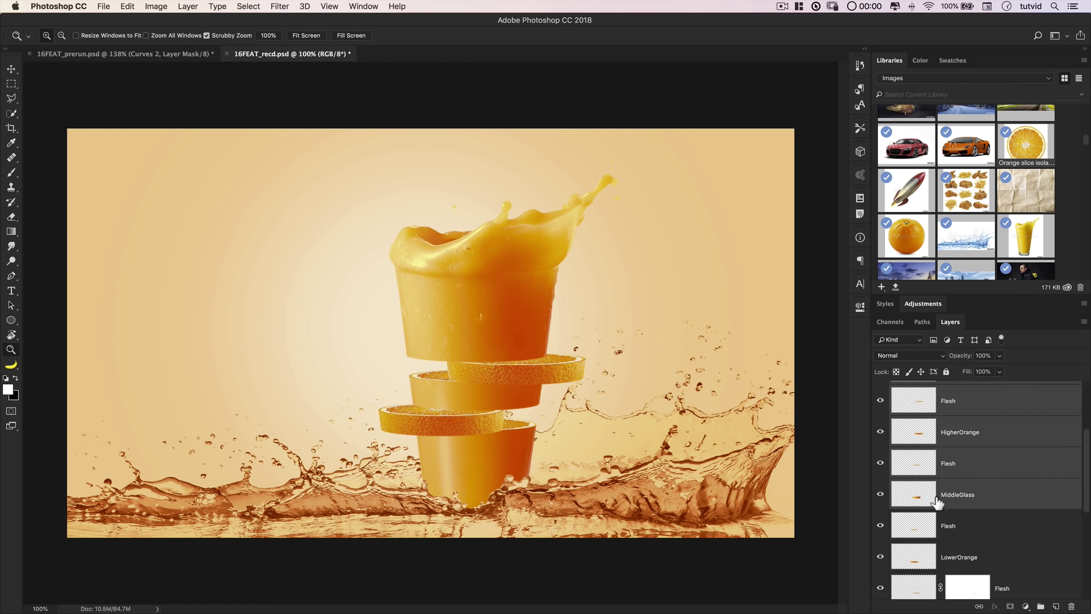
pyautogui.click(16, 71)
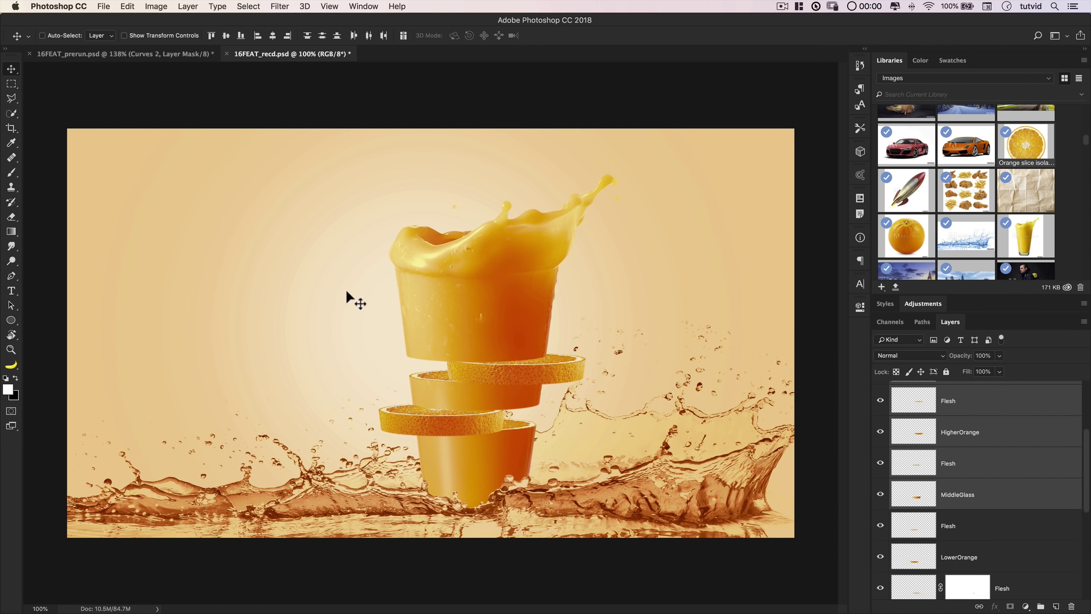
pyautogui.hotkey('shift', 'Up')
pyautogui.hotkey('shift', 'Up')
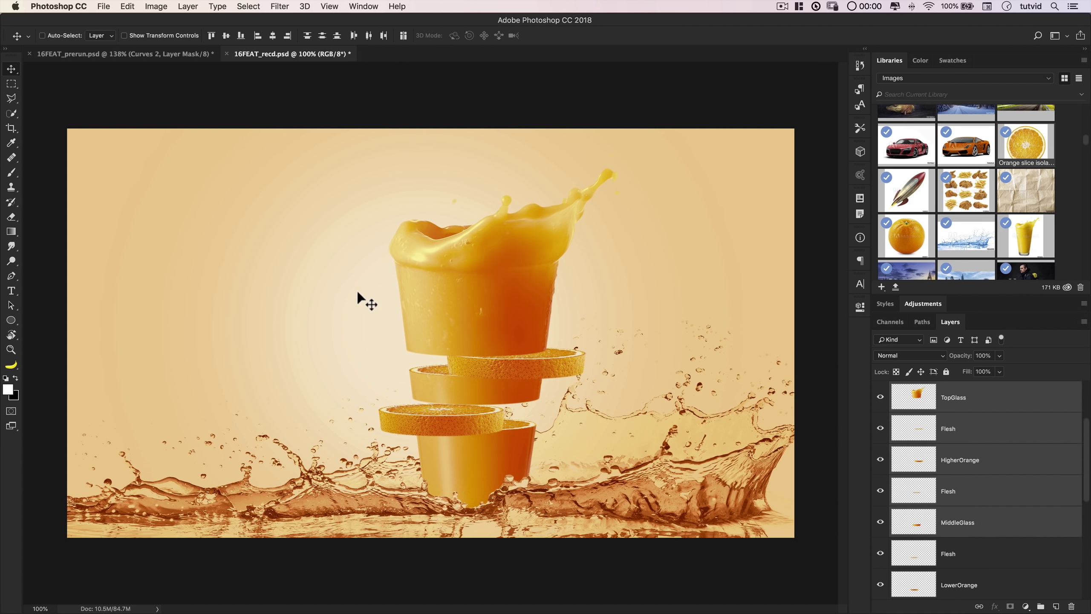
# Try raising TopGlass, its Flesh layer and HigherOrange together to widen the gap above the middle glass
pyautogui.click(973, 405)
pyautogui.keyDown('shift'); pyautogui.click(969, 438); pyautogui.keyUp('shift')
pyautogui.keyDown('shift'); pyautogui.click(969, 460); pyautogui.keyUp('shift')
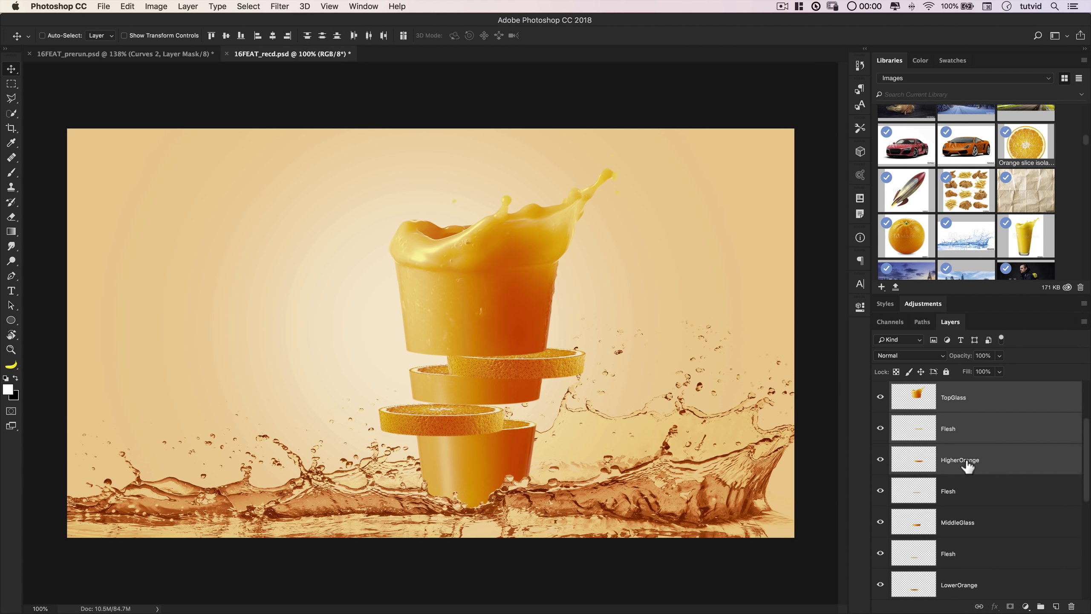
pyautogui.hotkey('shift', 'Up')
pyautogui.hotkey('shift', 'Up')
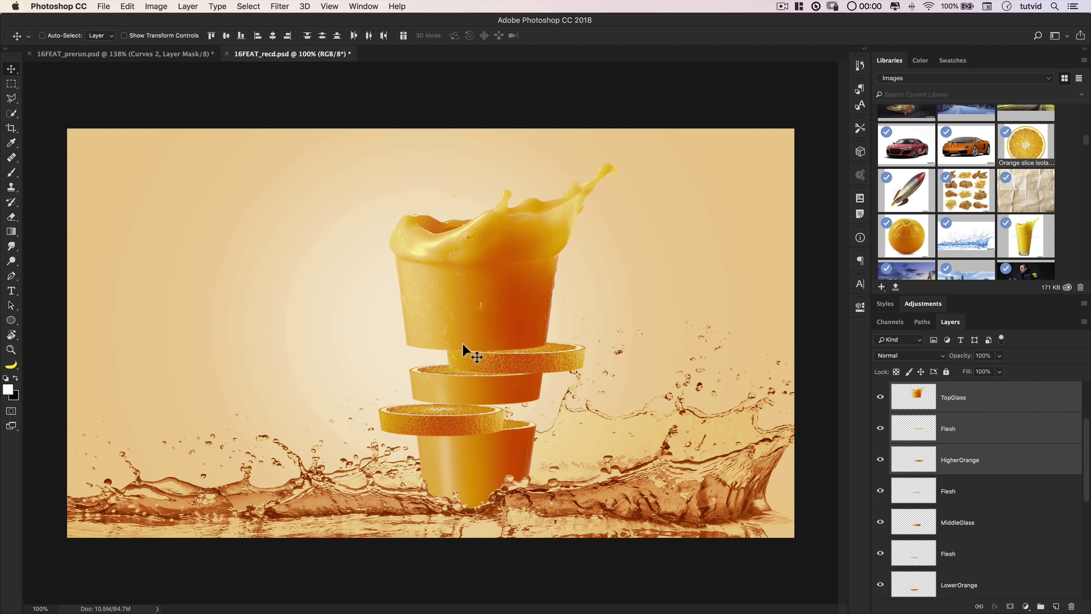
pyautogui.hotkey('shift', 'Down')
pyautogui.hotkey('shift', 'Down')
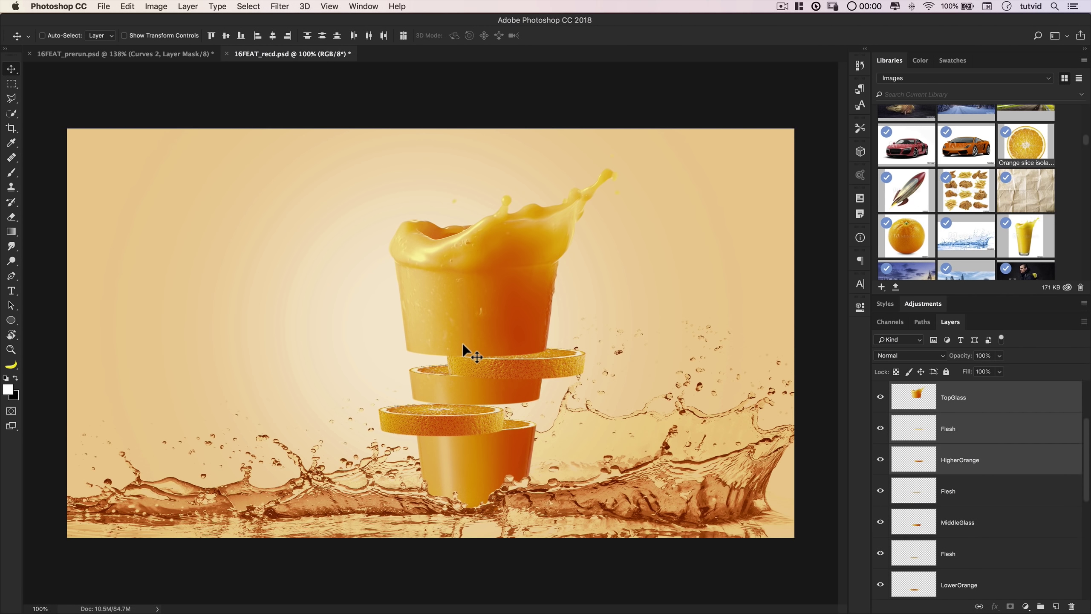
# Raise TopGlass alone above the higher orange ring, and lower the TopGlass through MiddleGlass layers together slightly
pyautogui.click(977, 402)
pyautogui.hotkey('shift', 'Up')
pyautogui.hotkey('shift', 'Up')
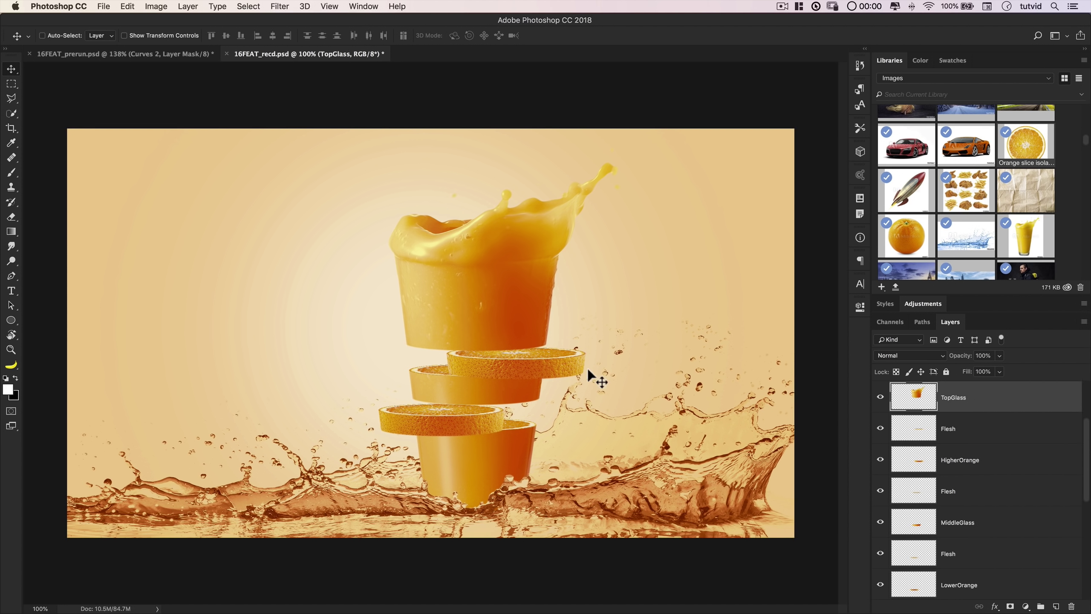
pyautogui.keyDown('shift'); pyautogui.click(981, 521); pyautogui.keyUp('shift')
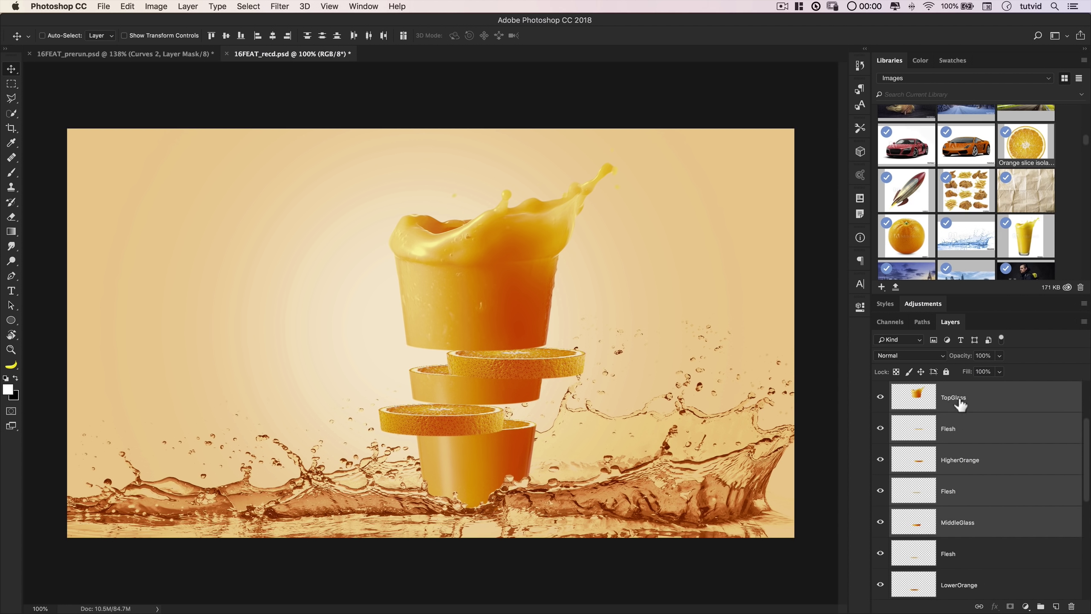
pyautogui.hotkey('shift', 'Down')
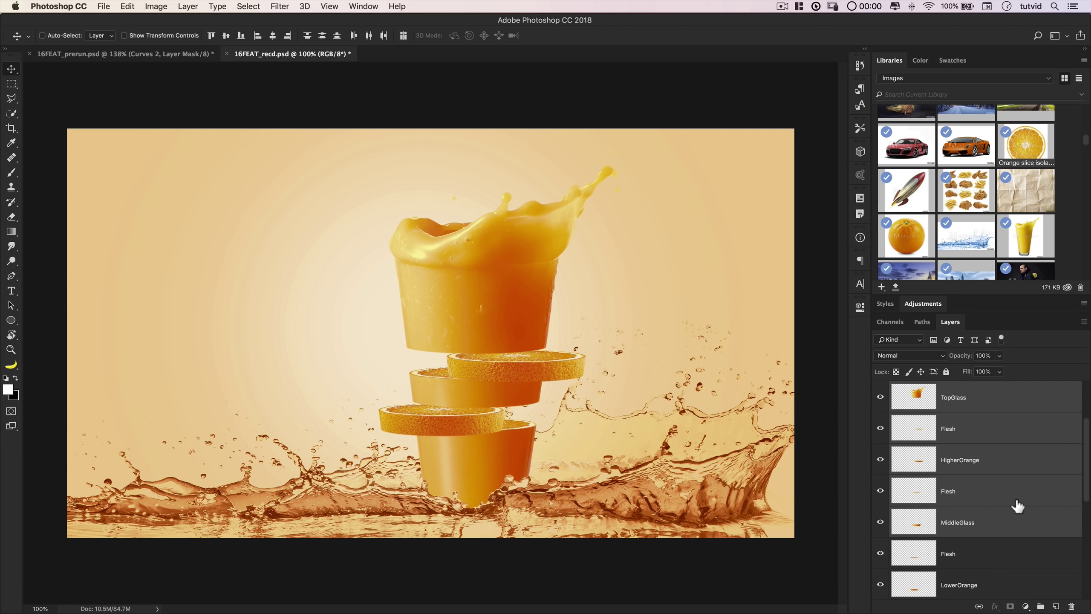
# Collapse the Libraries area to enlarge the layer list, and load Path 1 as a selection
pyautogui.click(974, 580)
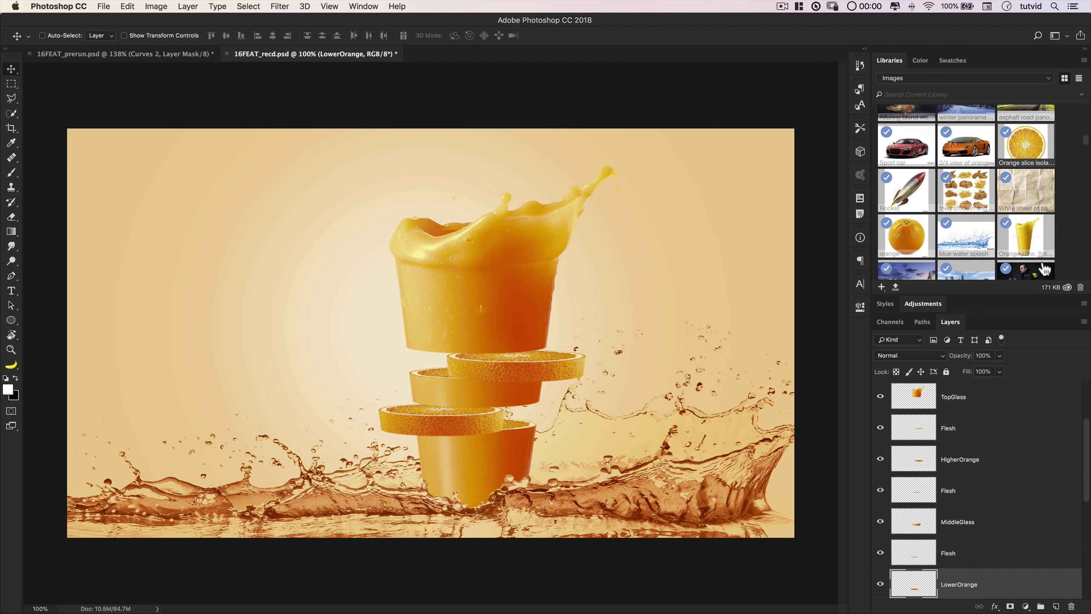
pyautogui.doubleClick(890, 61)
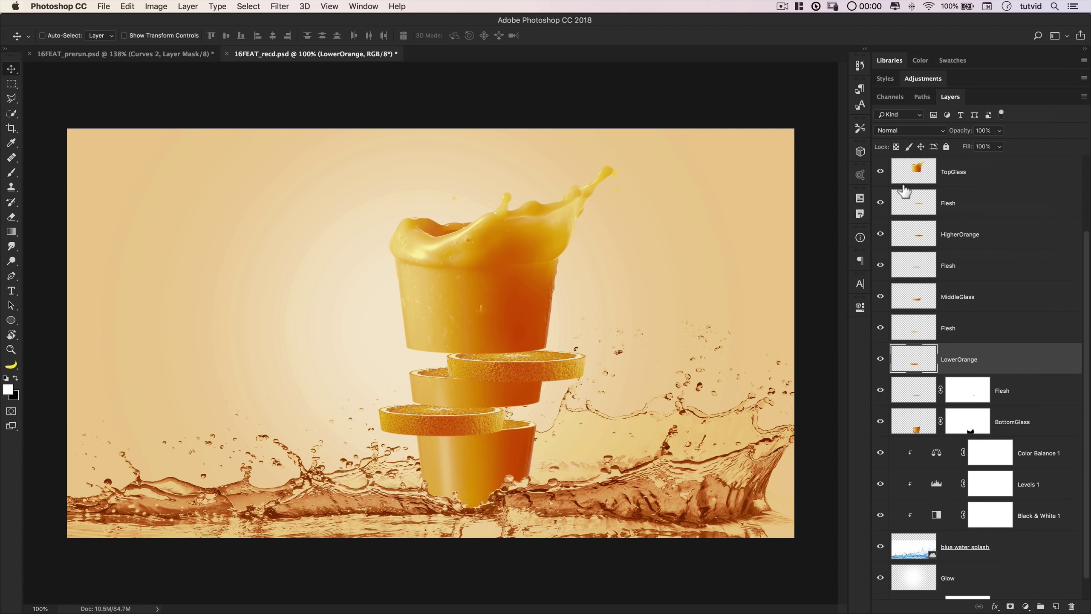
pyautogui.scroll(3, 974, 349)
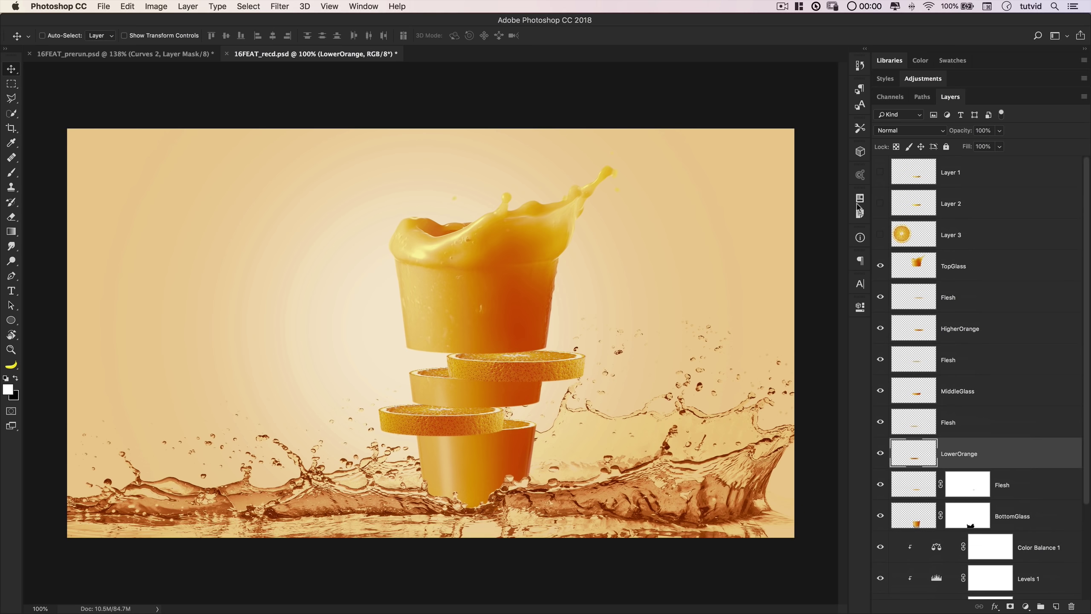
pyautogui.click(922, 98)
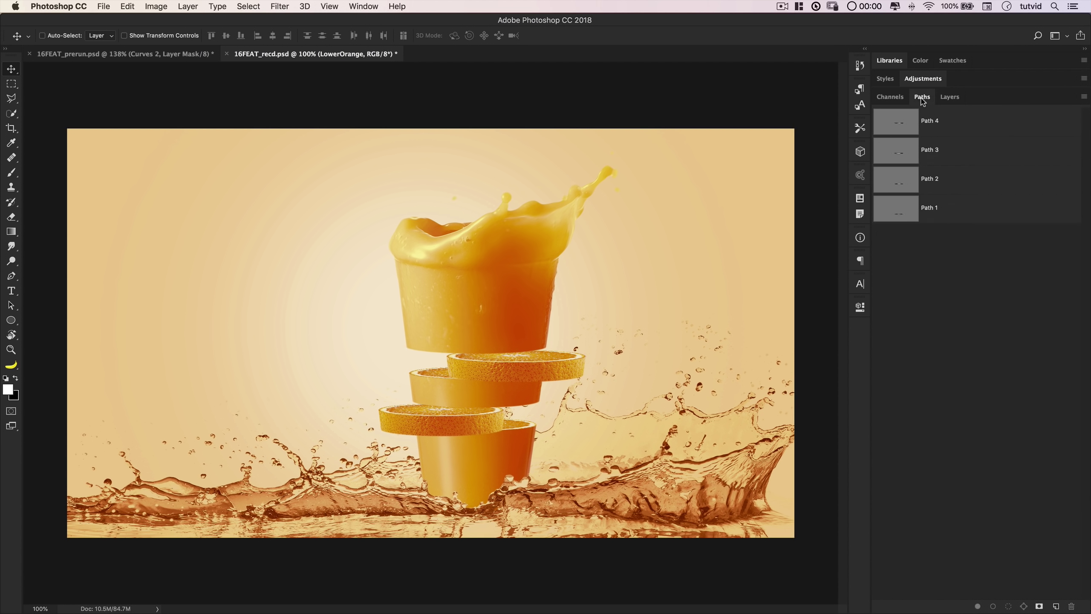
pyautogui.keyDown('super'); pyautogui.click(904, 211); pyautogui.keyUp('super')
pyautogui.click(950, 98)
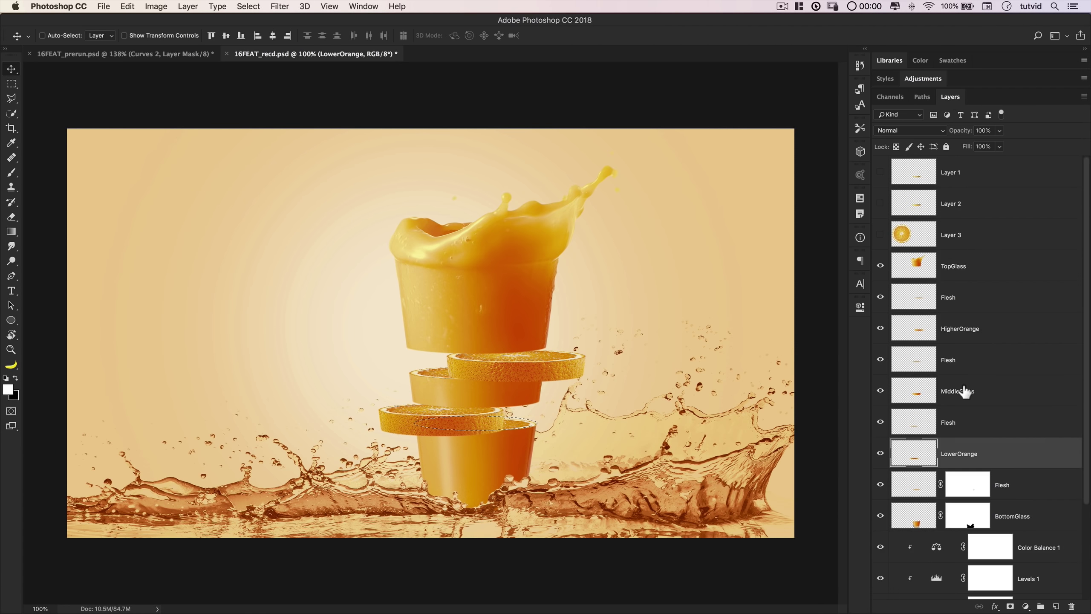
# Add a new layer directly above BottomGlass and name it Shadow
pyautogui.press('z')
pyautogui.moveTo(478, 447); pyautogui.dragTo(537, 404)
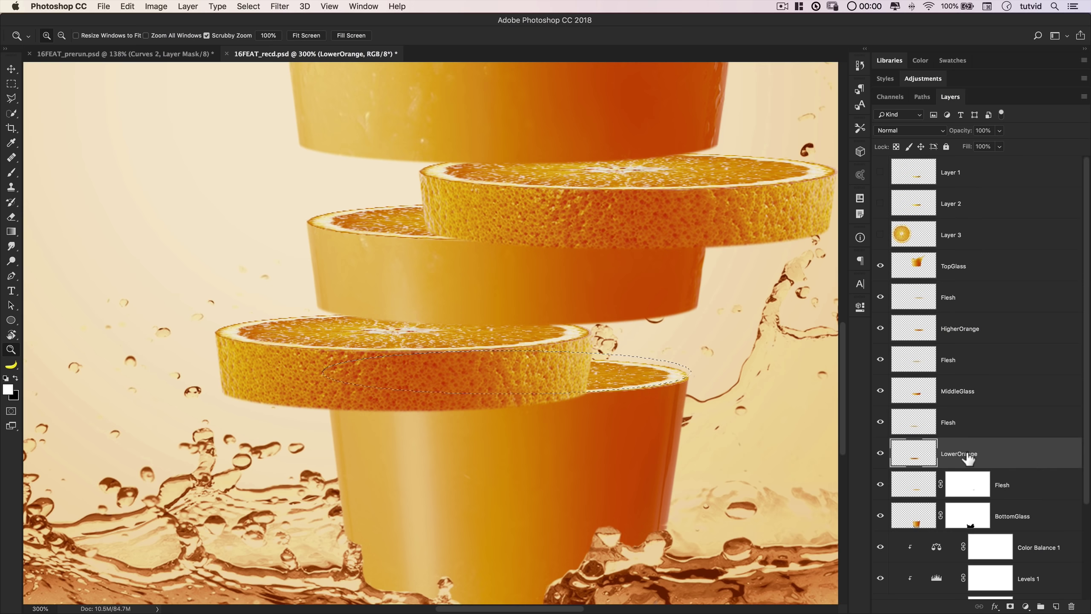
pyautogui.click(921, 513)
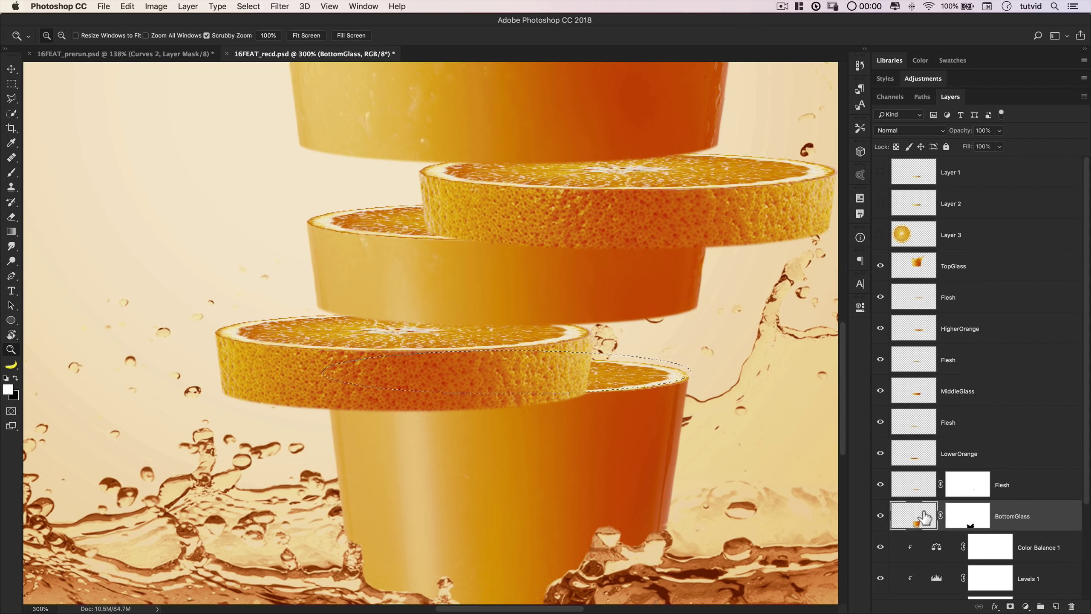
pyautogui.click(1058, 606)
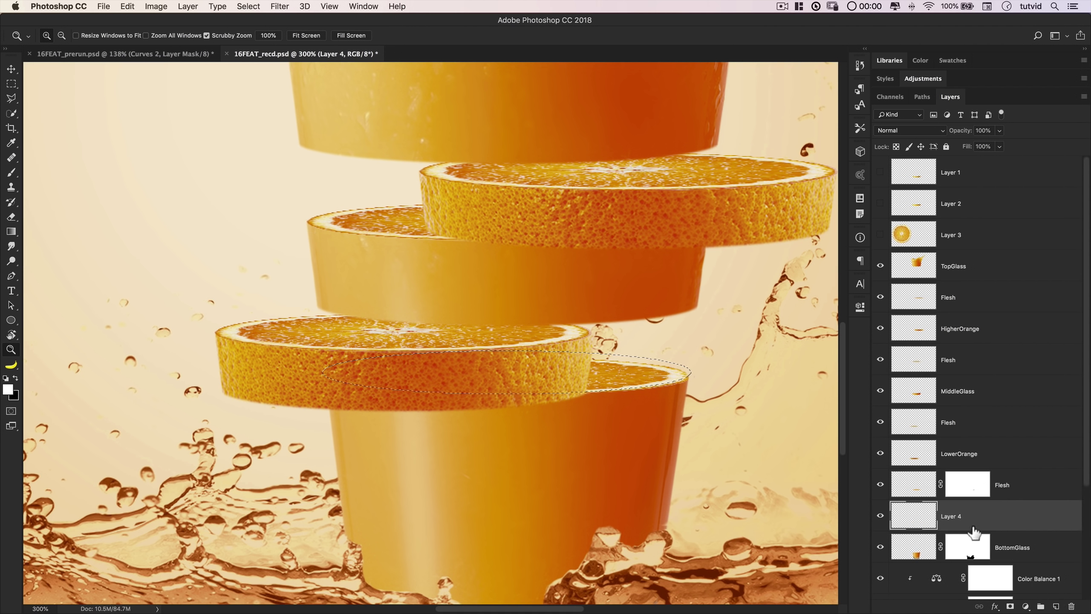
pyautogui.doubleClick(950, 516)
pyautogui.write('Shaod')
pyautogui.press('BackSpace')
pyautogui.press('BackSpace')
pyautogui.write('dow')
pyautogui.press('Return')
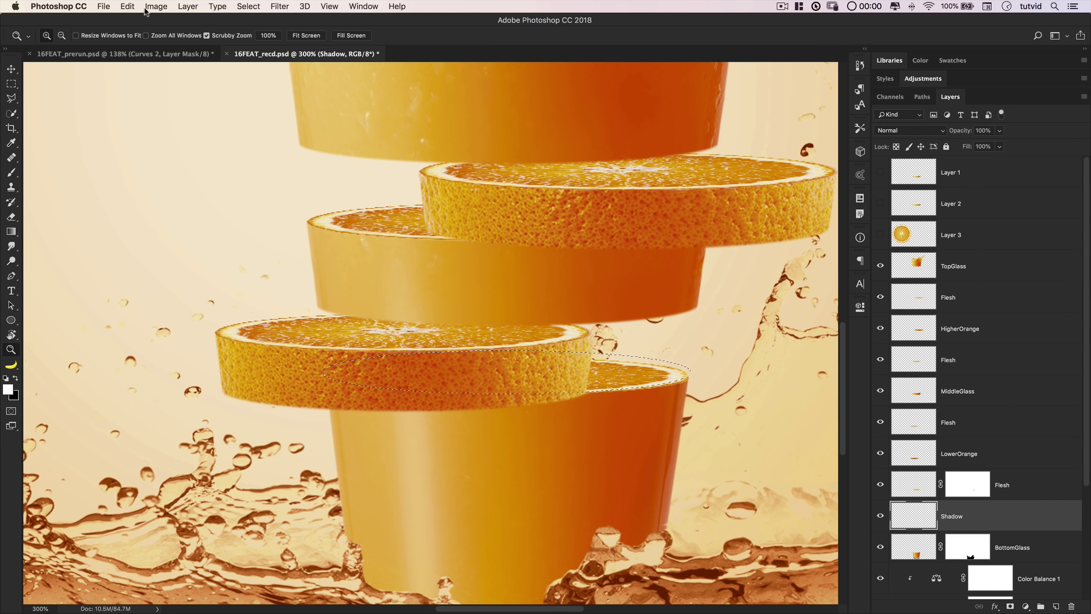
# Fill the elliptical selection on the Shadow layer with black and deselect
pyautogui.click(128, 6)
pyautogui.click(144, 185)
pyautogui.click(253, 174)
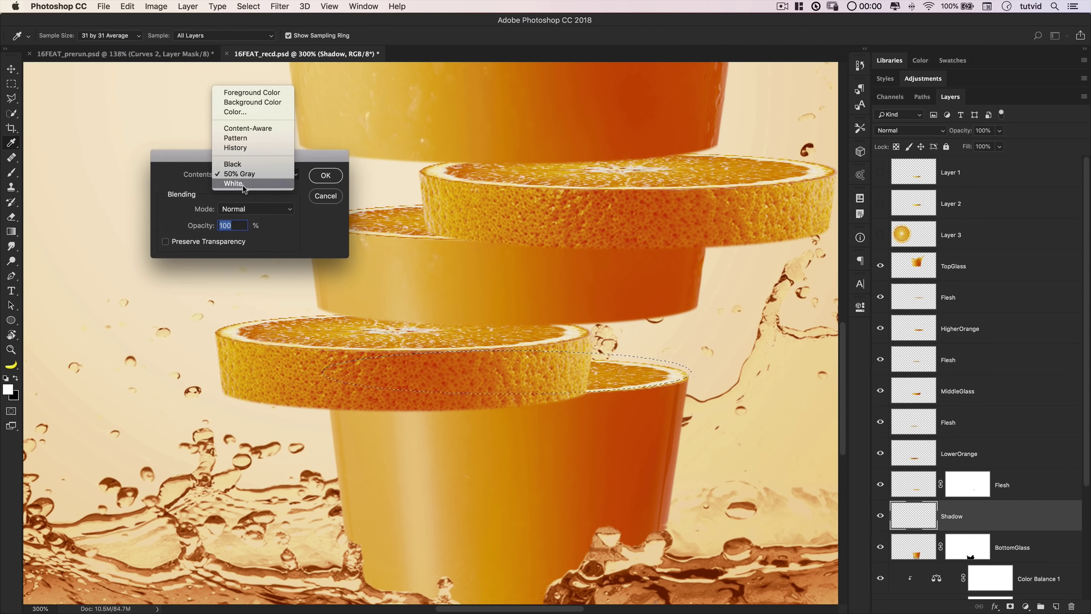
pyautogui.click(232, 164)
pyautogui.click(325, 176)
pyautogui.press('z')
pyautogui.hotkey('ctrl', 'd')
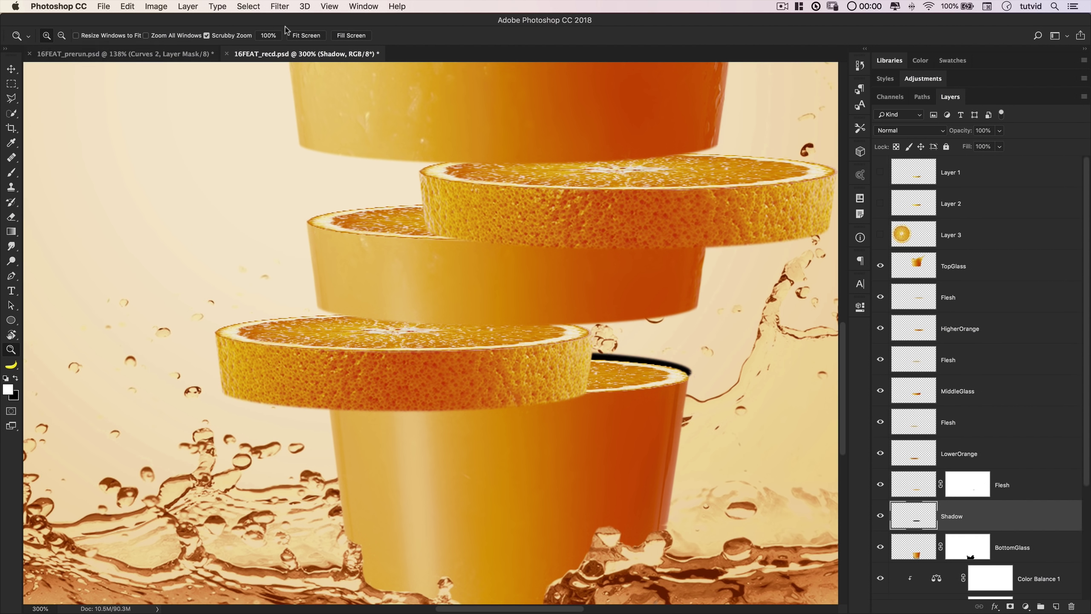
# Apply a Gaussian Blur with a radius of 8 pixels to the Shadow layer
pyautogui.click(280, 6)
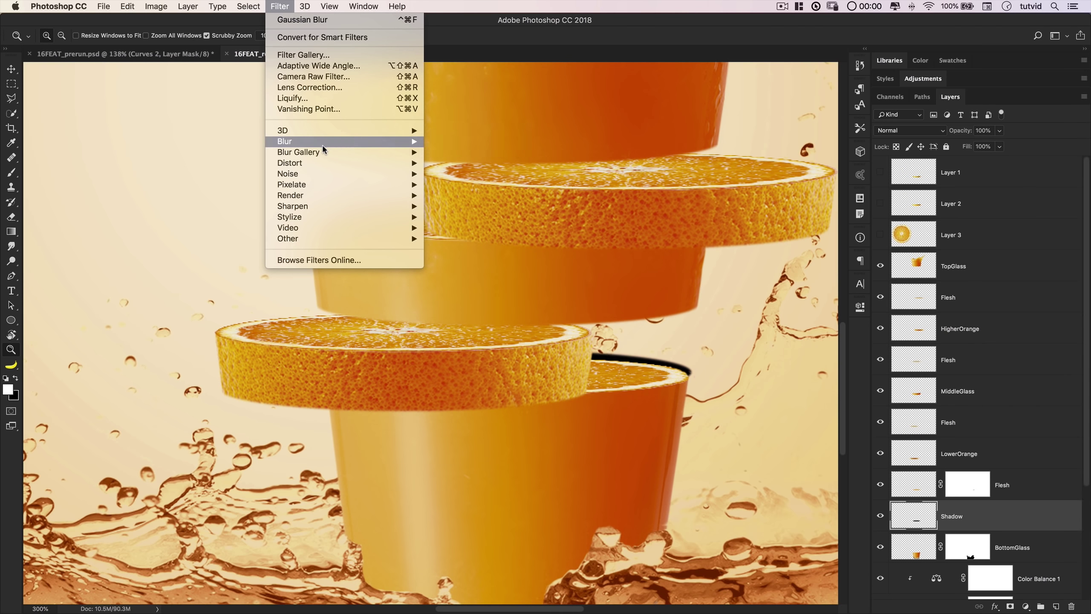
pyautogui.moveTo(403, 141)
pyautogui.click(481, 185)
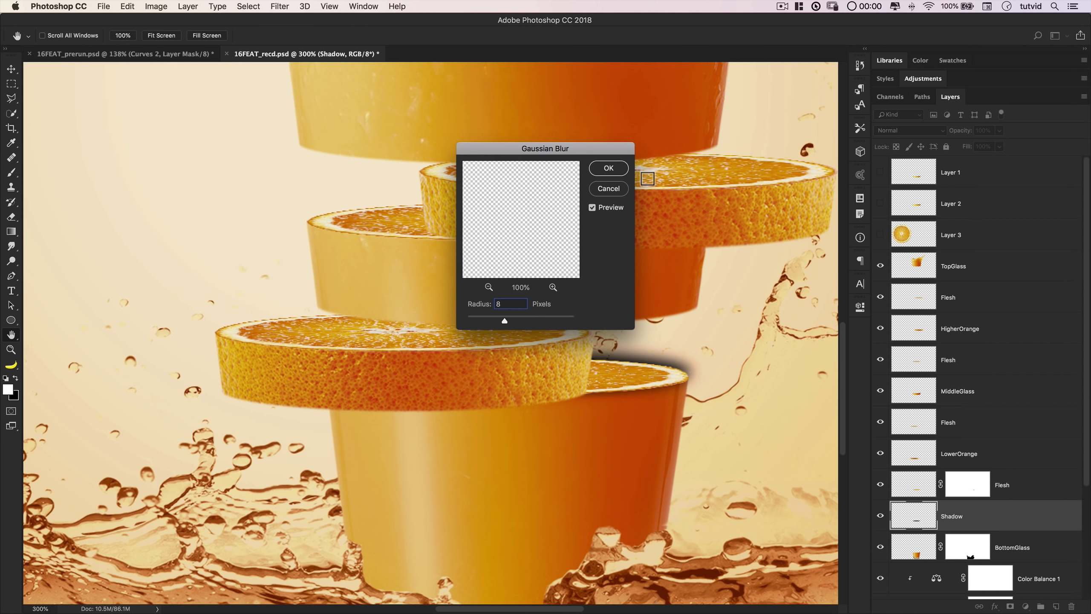
pyautogui.click(608, 167)
pyautogui.press('z')
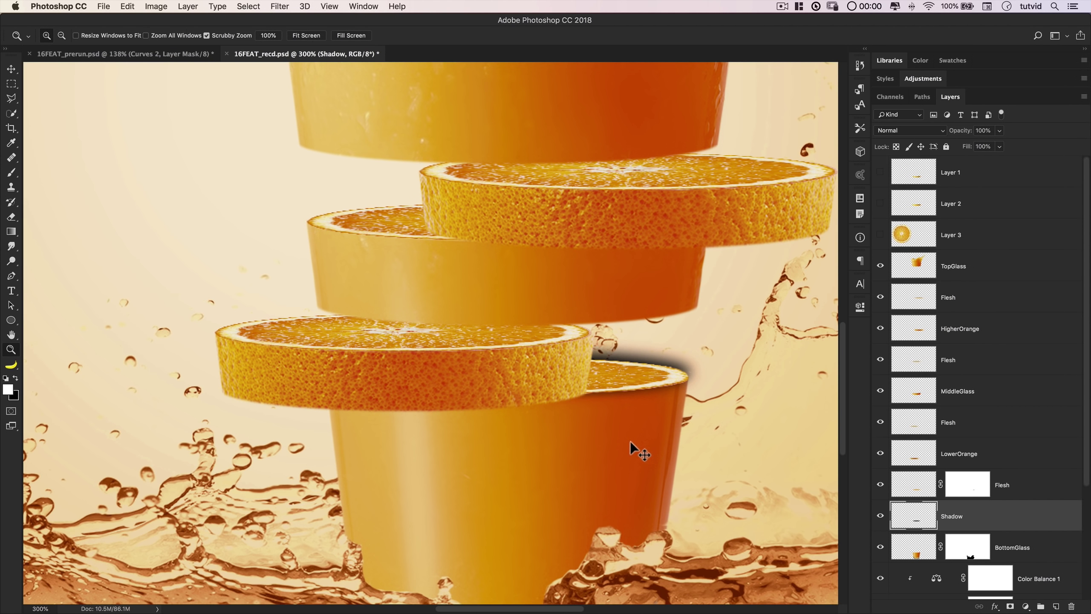
# Move the blurred shadow beneath the lower orange ring and place the Shadow layer above the bottom glass's Flesh layer
pyautogui.press('super+t')
pyautogui.moveTo(636, 367); pyautogui.dragTo(528, 391)
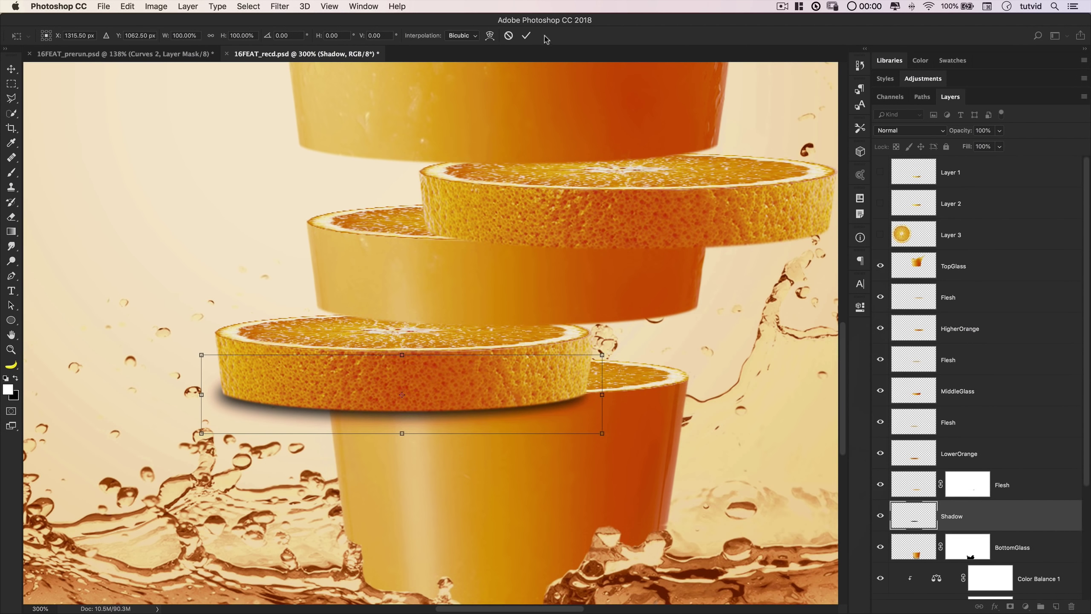
pyautogui.click(526, 36)
pyautogui.moveTo(947, 521); pyautogui.dragTo(953, 478)
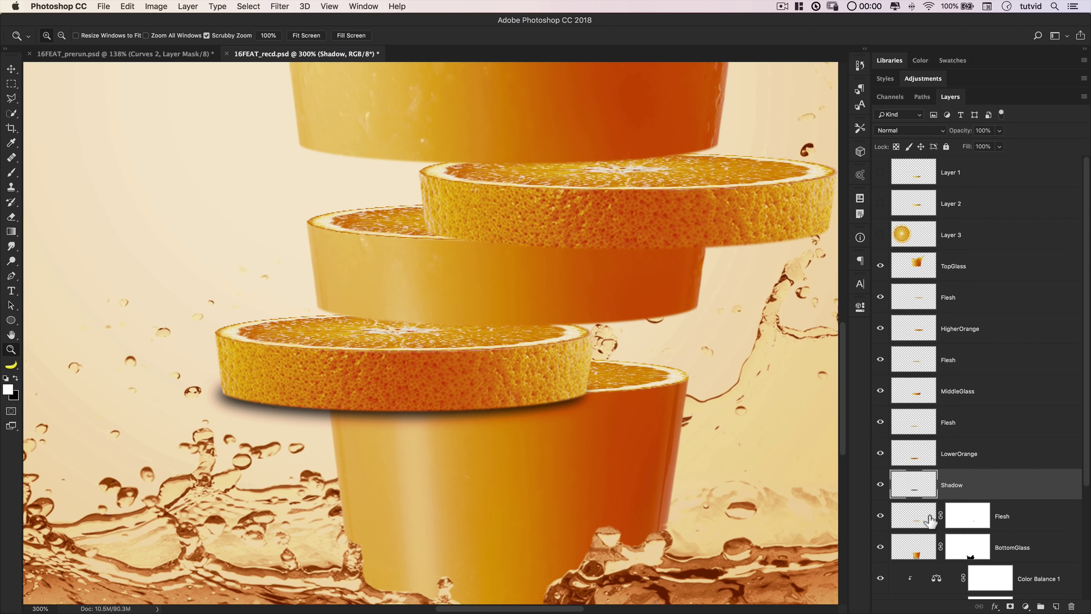
# Shift the Shadow layer slightly to the right so it falls under the lower orange ring's right edge
pyautogui.click(996, 563)
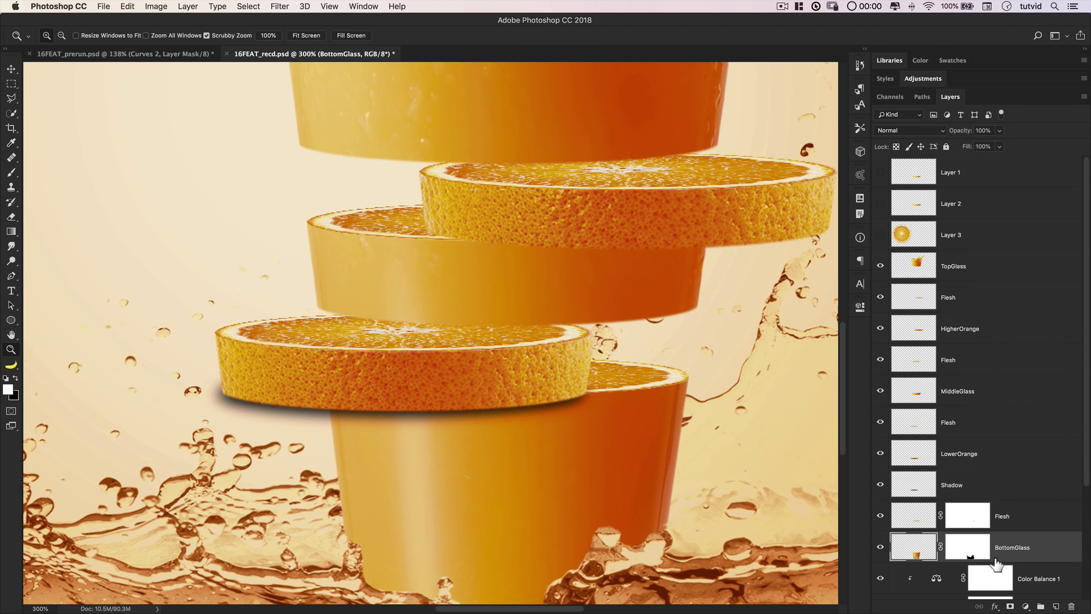
pyautogui.click(916, 522)
pyautogui.click(904, 481)
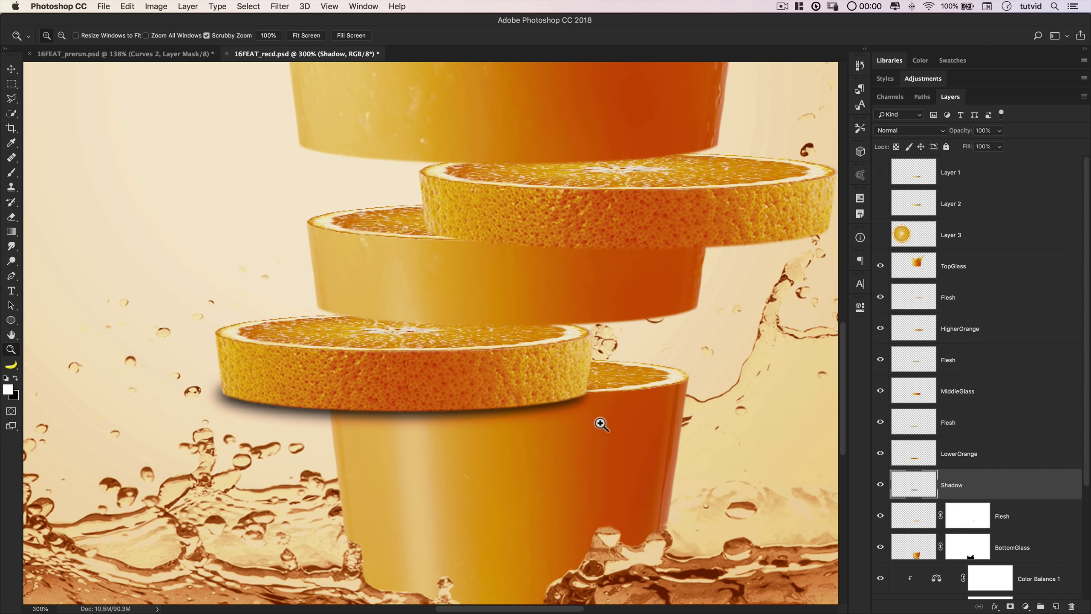
pyautogui.press('v')
pyautogui.moveTo(566, 401); pyautogui.dragTo(633, 420)
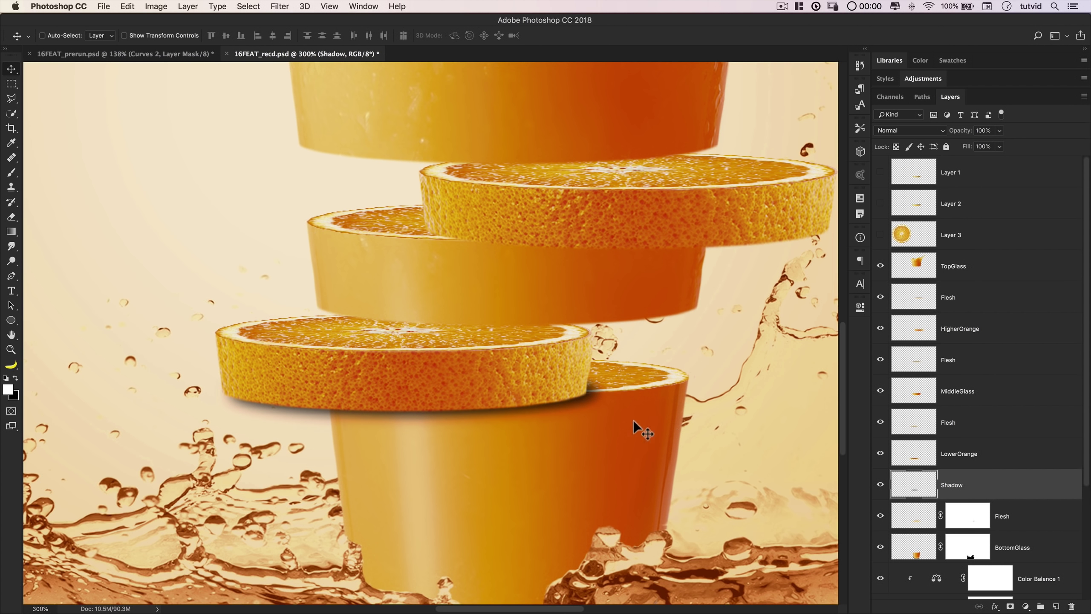
pyautogui.moveTo(591, 386)
pyautogui.mouseDown()
pyautogui.moveTo(623, 376)
pyautogui.moveTo(593, 386)
pyautogui.moveTo(620, 408)
pyautogui.moveTo(576, 397)
pyautogui.mouseUp()
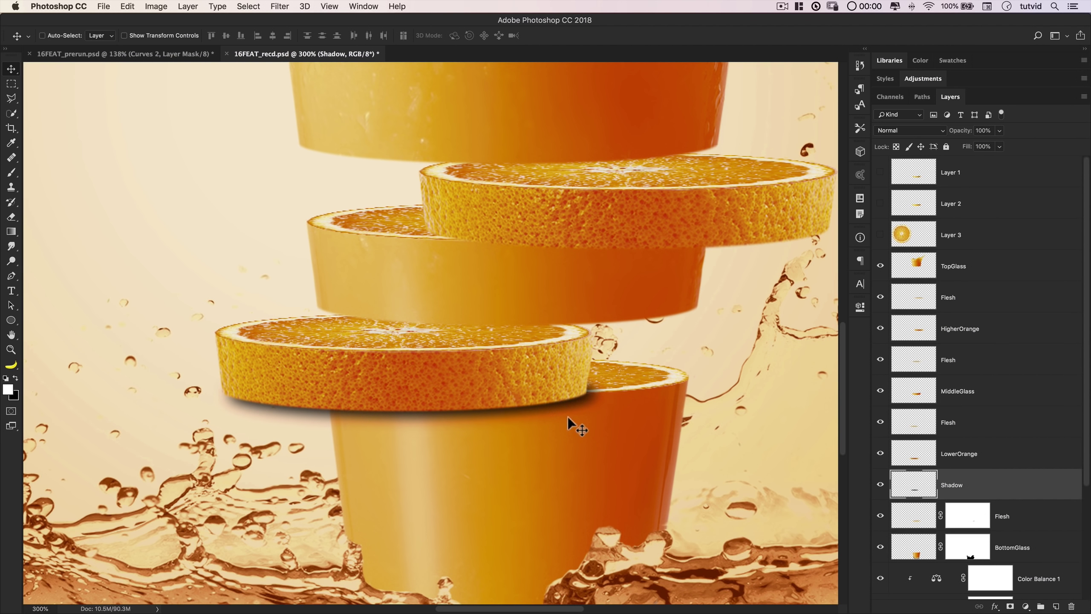
# Distort the Shadow layer so it spreads wide and downward beneath the lower orange ring and tapers toward the ring's right edge
pyautogui.scroll(-2, 526, 394)
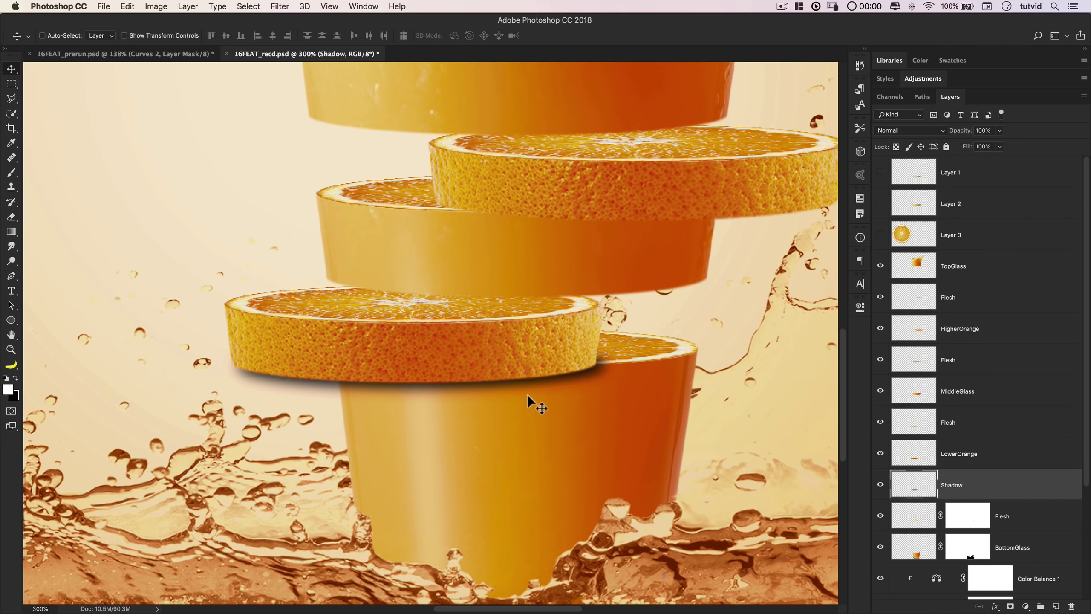
pyautogui.press('super+t')
pyautogui.rightClick(317, 378)
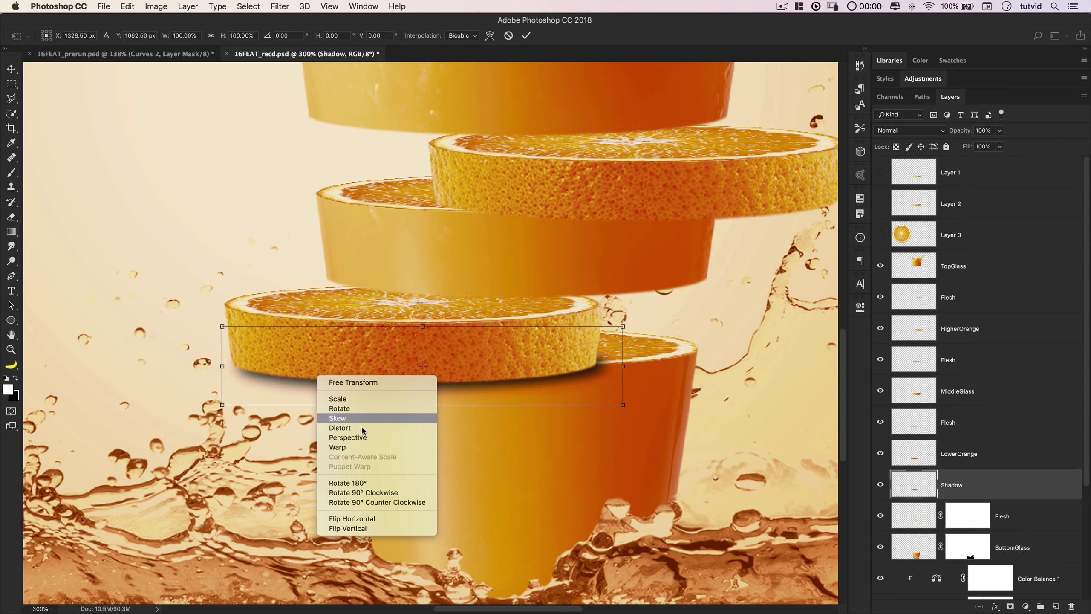
pyautogui.click(346, 428)
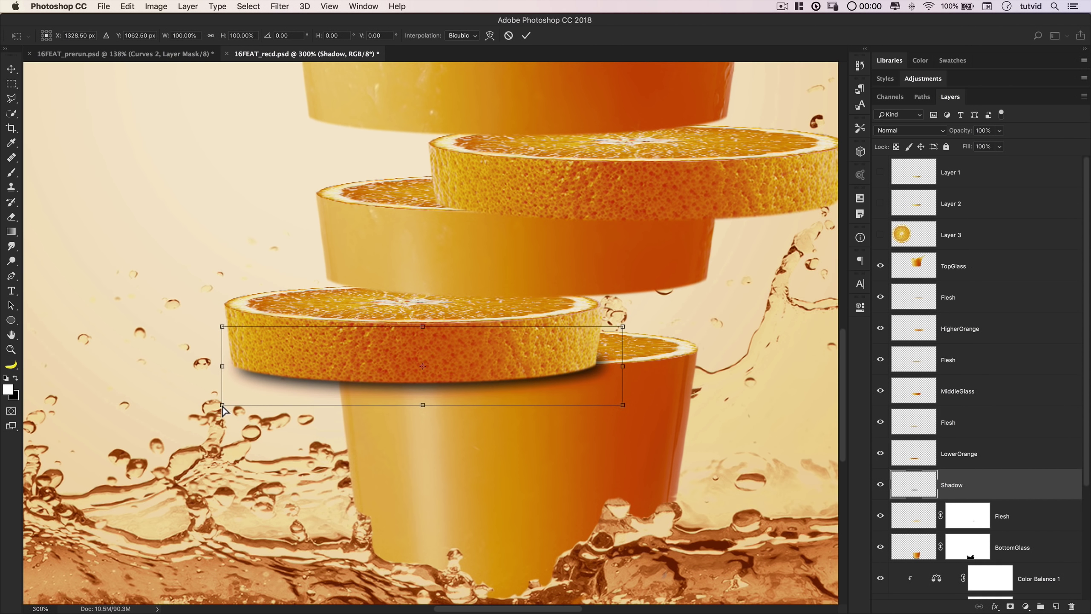
pyautogui.moveTo(223, 411); pyautogui.dragTo(190, 611)
pyautogui.moveTo(223, 177); pyautogui.dragTo(121, 109)
pyautogui.moveTo(658, 382); pyautogui.dragTo(597, 355)
pyautogui.press('super+minus')
pyautogui.press('super+minus')
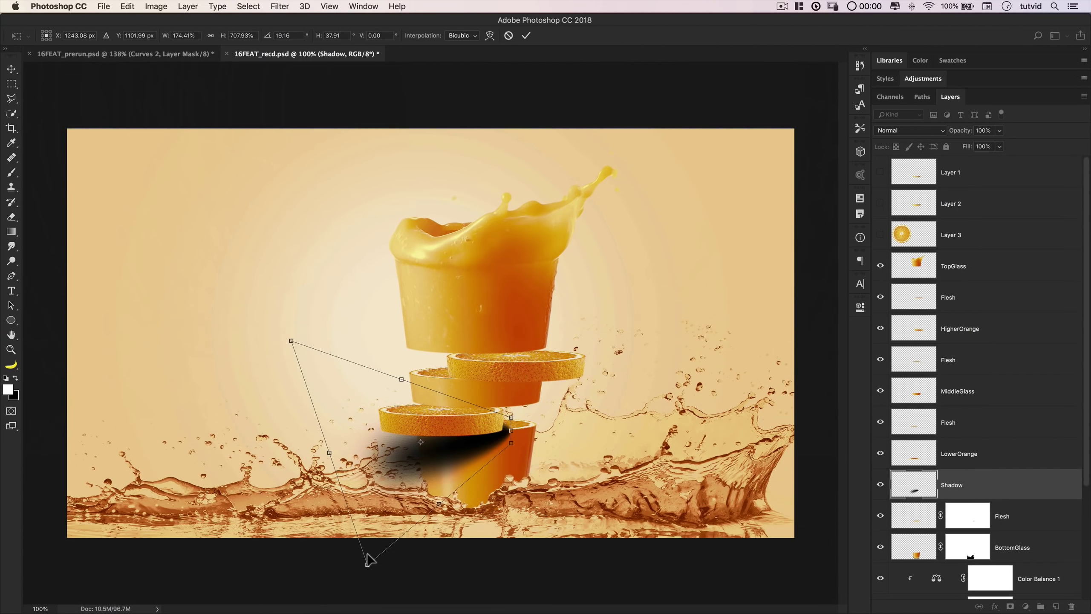
# Move the distorted shadow about 24 px left and 9 px up so its narrow tip meets the lower orange ring's right edge
pyautogui.moveTo(483, 443); pyautogui.dragTo(479, 443)
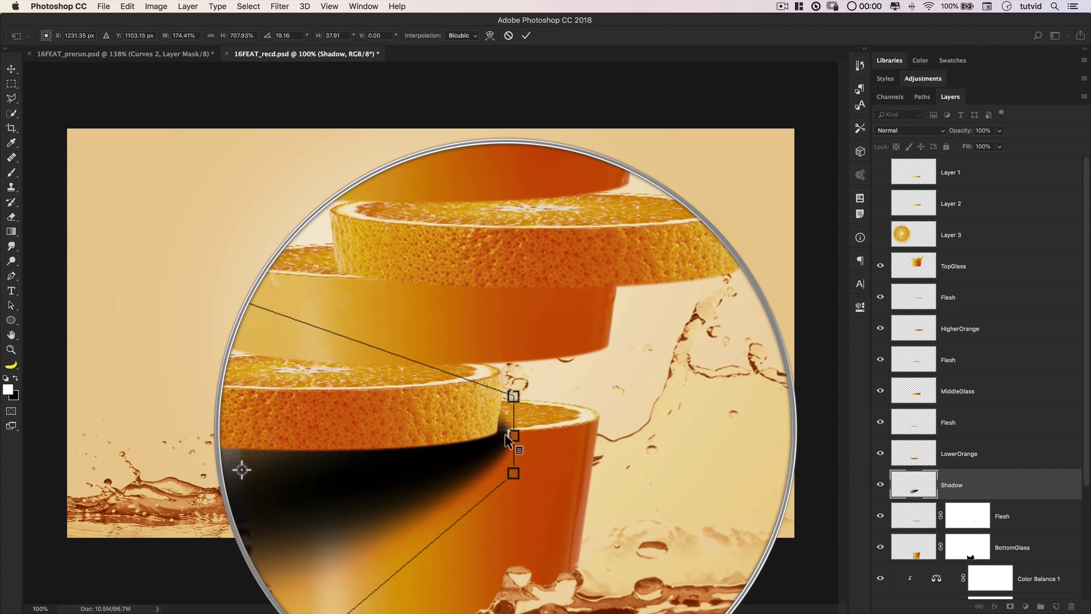
pyautogui.press('Left')
pyautogui.press('Left')
pyautogui.press('Left')
pyautogui.press('Left')
pyautogui.press('Left')
pyautogui.press('Left')
pyautogui.press('Left')
pyautogui.press('Left')
pyautogui.press('Left')
pyautogui.press('Left')
pyautogui.press('Left')
pyautogui.press('Left')
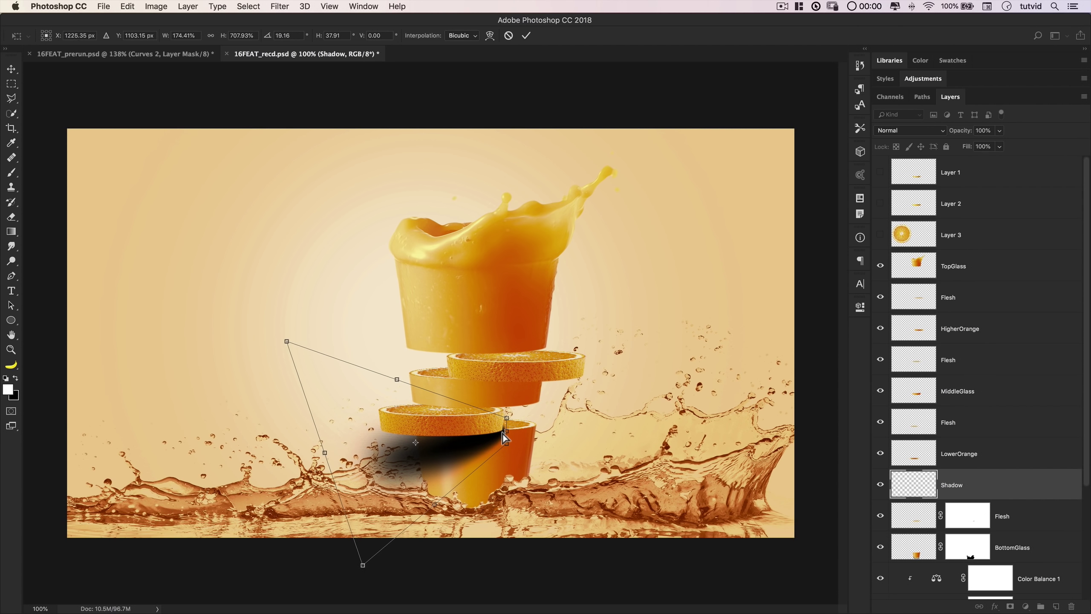
pyautogui.press('Up')
pyautogui.press('Up')
pyautogui.press('Up')
pyautogui.press('Up')
pyautogui.press('Up')
pyautogui.press('Up')
pyautogui.press('Up')
pyautogui.press('Up')
pyautogui.press('Up')
pyautogui.press('Up')
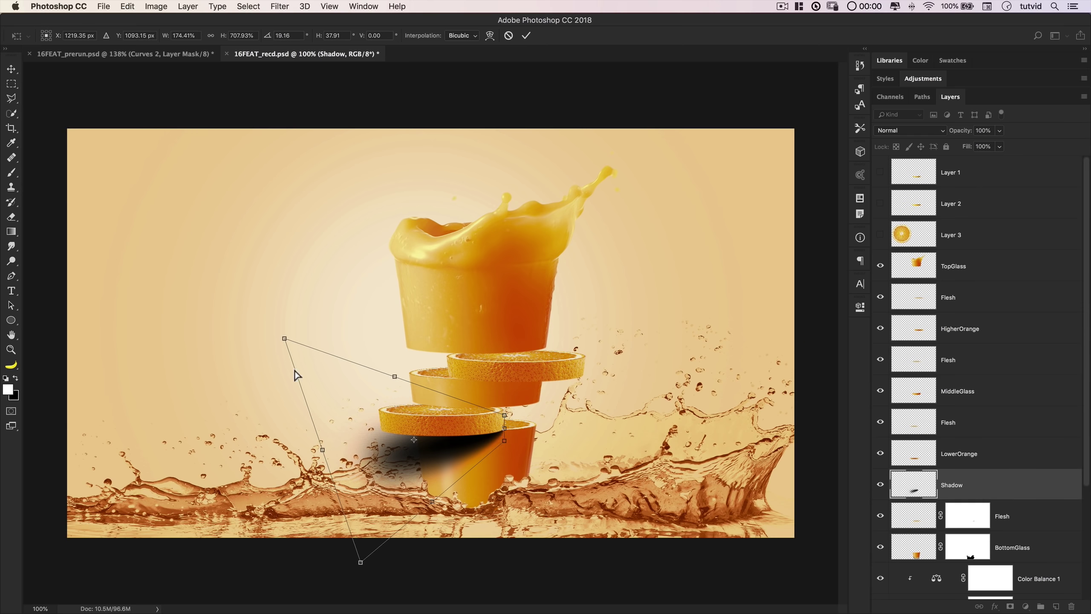
# Stretch the shadow's left corners farther up and down to widen it beneath the lower orange ring, and apply the transformation
pyautogui.moveTo(284, 339); pyautogui.dragTo(259, 292)
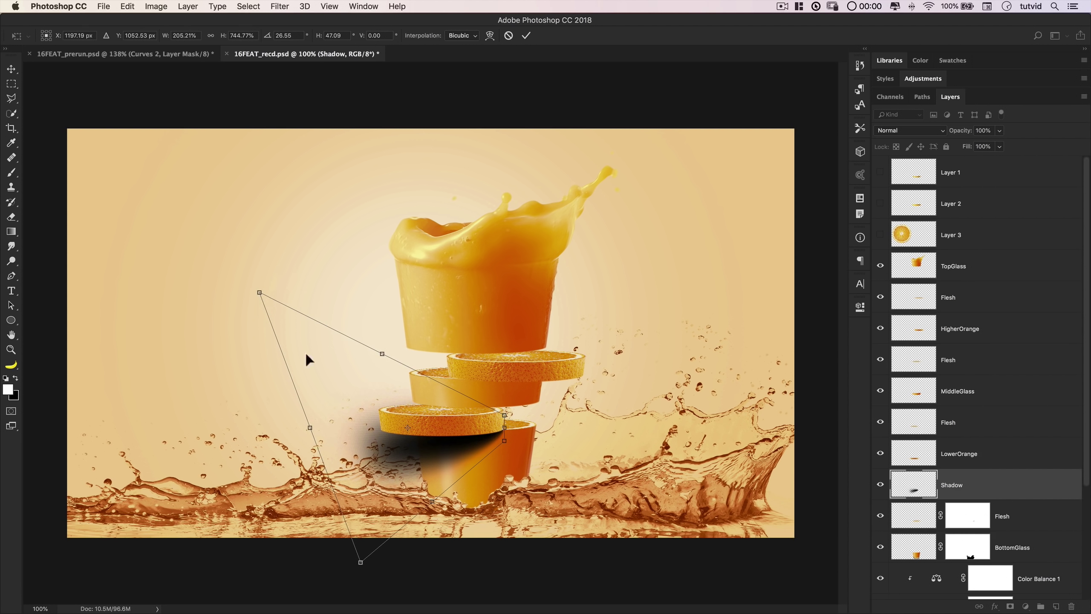
pyautogui.press('super+minus')
pyautogui.moveTo(385, 487); pyautogui.dragTo(374, 548)
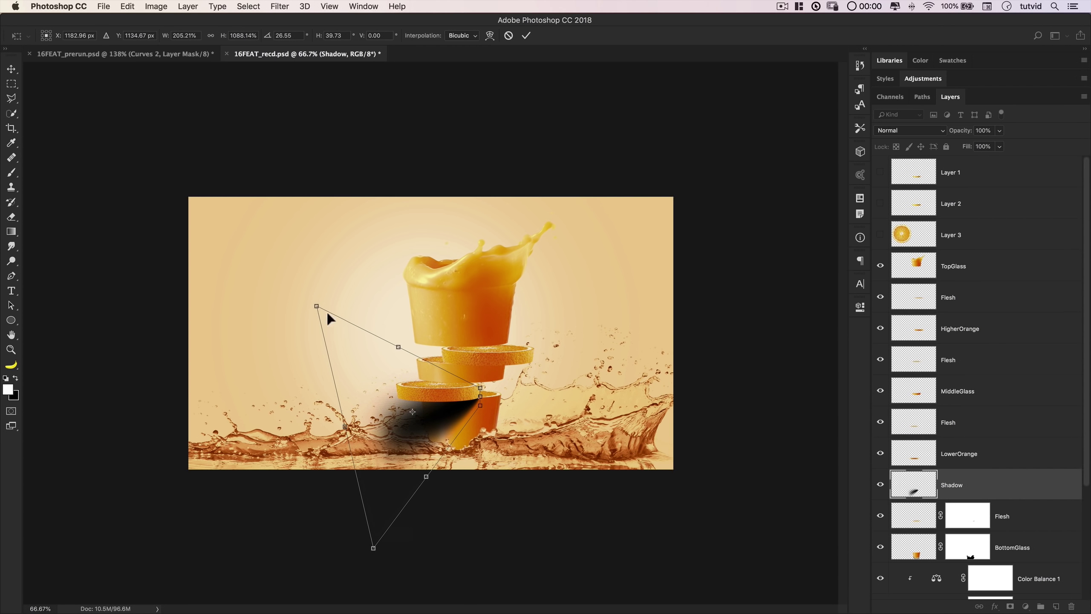
pyautogui.moveTo(320, 304); pyautogui.dragTo(313, 256)
pyautogui.moveTo(335, 260); pyautogui.dragTo(340, 284)
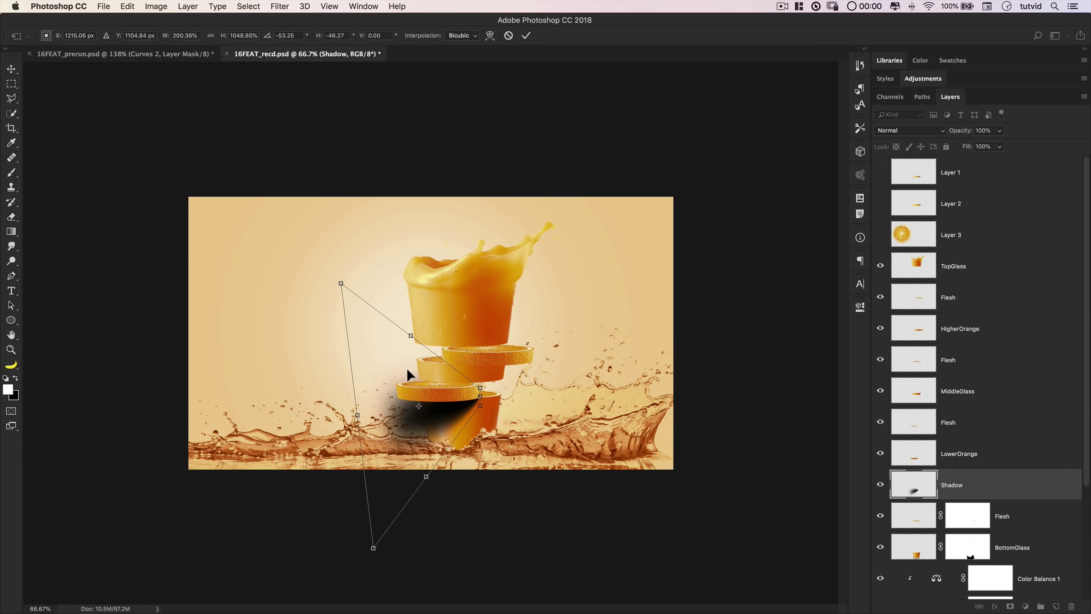
pyautogui.press('Return')
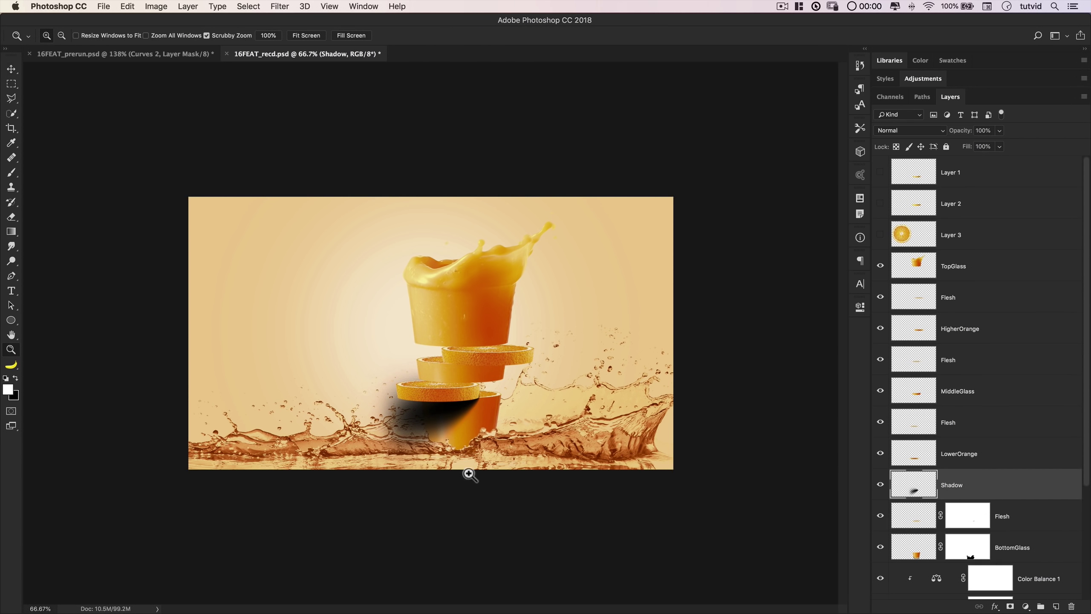
# Colorize the Shadow layer with Hue/Saturation, using hue 15, saturation 100 and lightness +12
pyautogui.press('z')
pyautogui.click(487, 402)
pyautogui.click(524, 430)
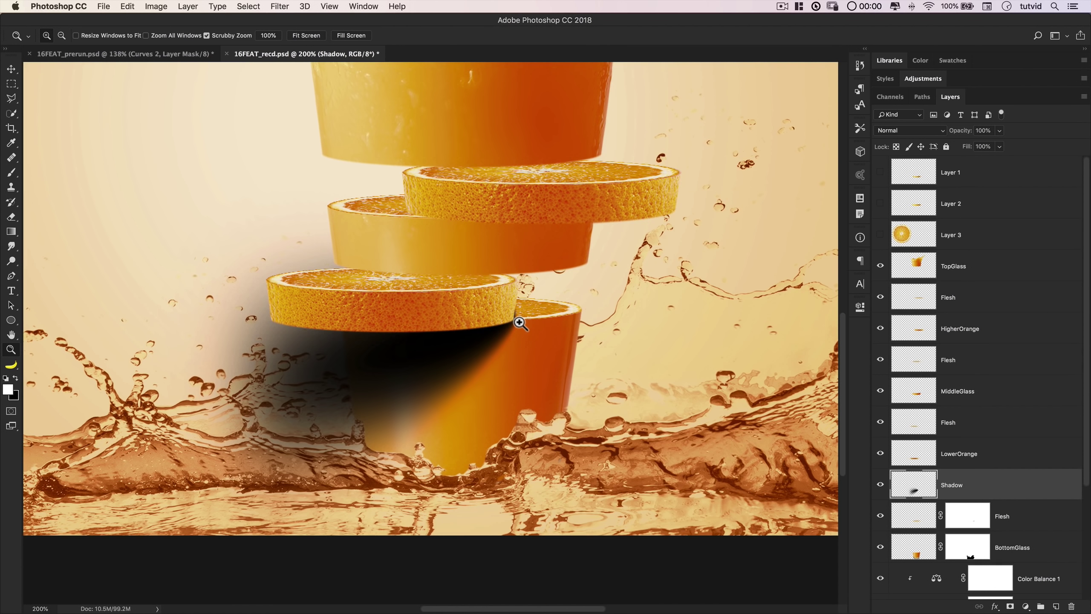
pyautogui.press('v')
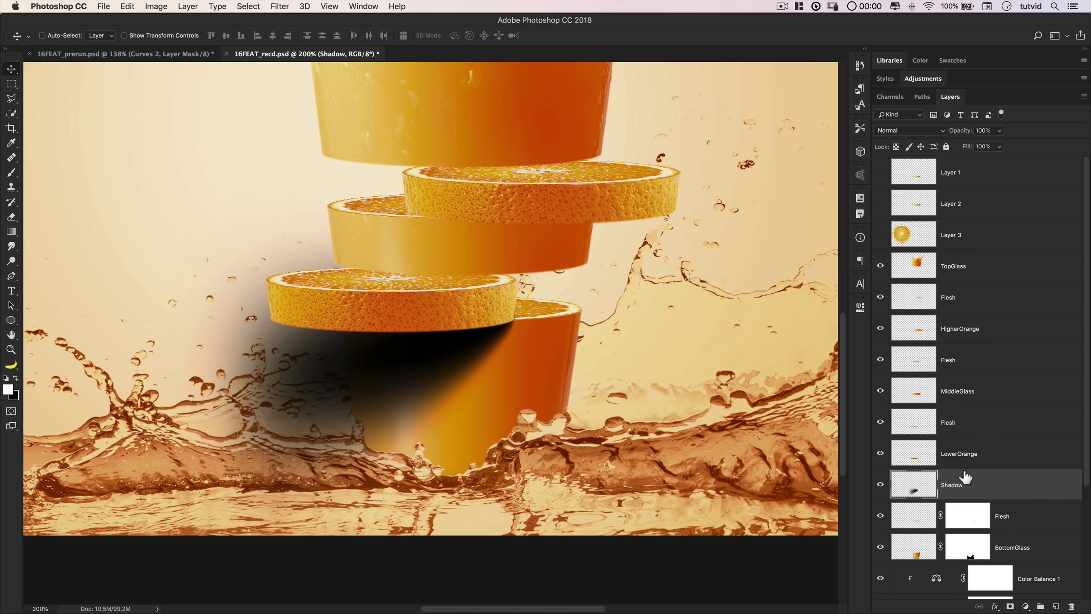
pyautogui.press('super')
pyautogui.press('super+u')
pyautogui.moveTo(677, 229); pyautogui.dragTo(719, 224)
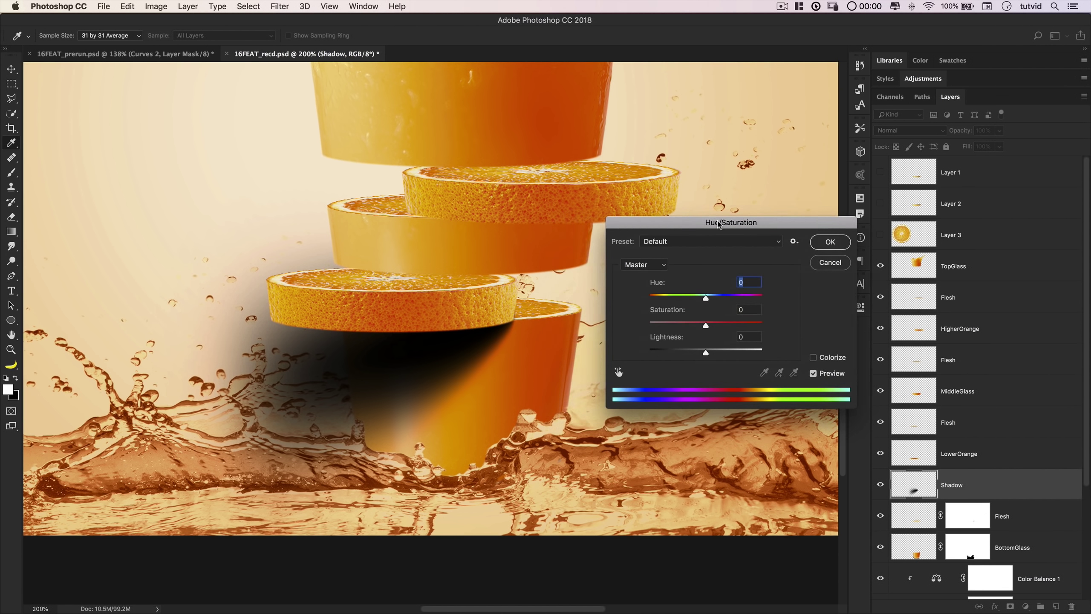
pyautogui.click(813, 357)
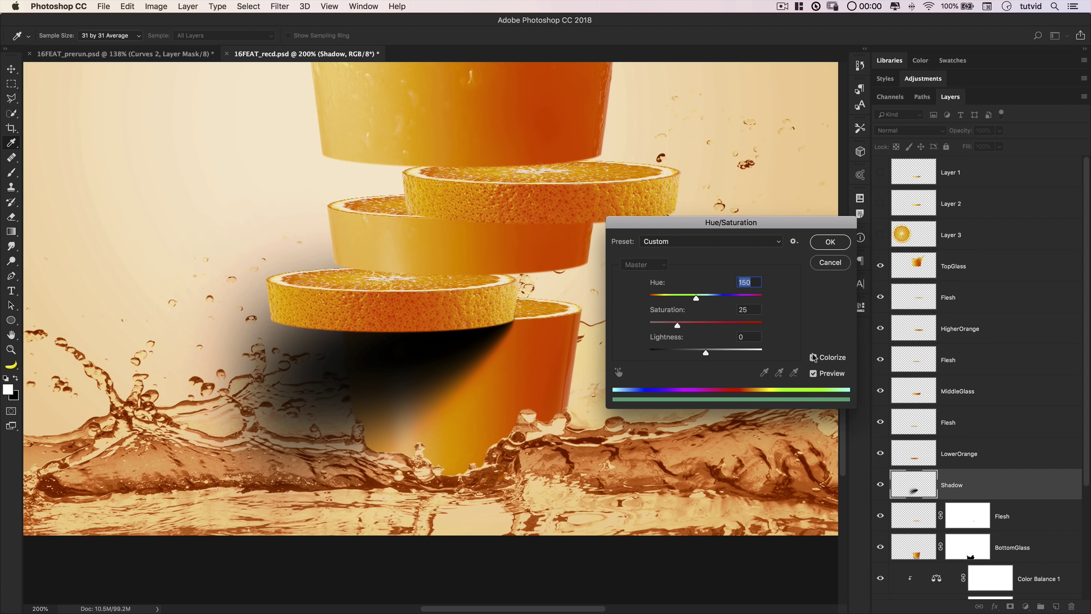
pyautogui.click(751, 283)
pyautogui.write('15')
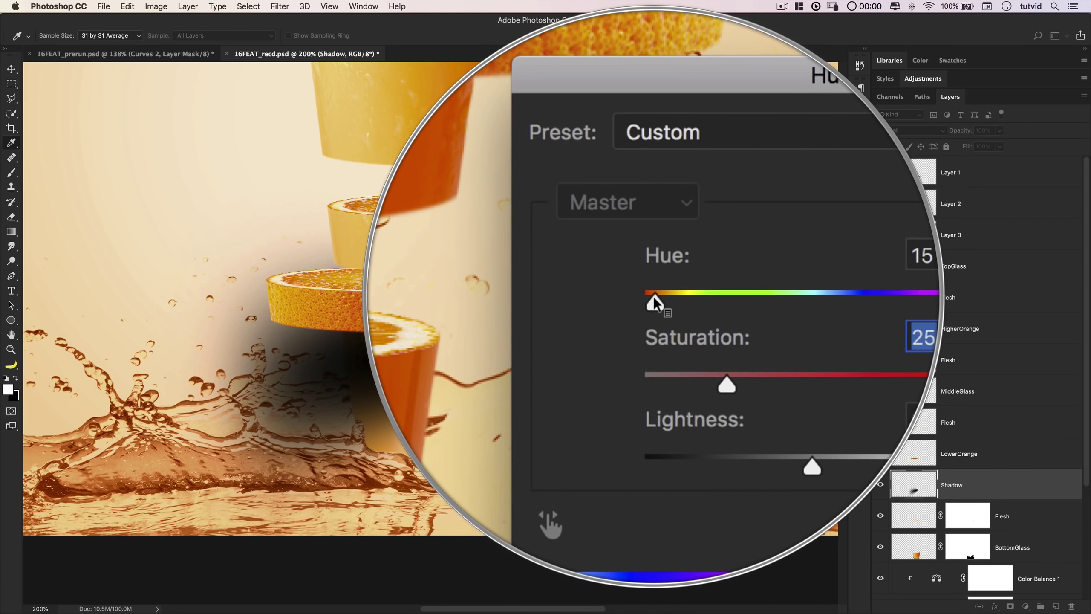
pyautogui.write('10020')
pyautogui.press('Tab')
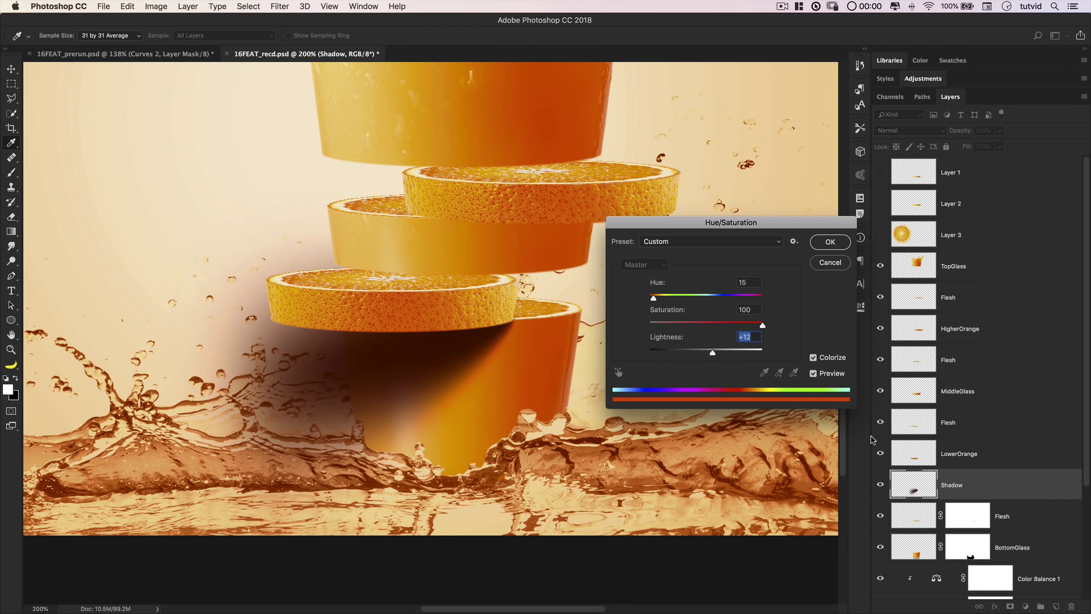
pyautogui.click(829, 242)
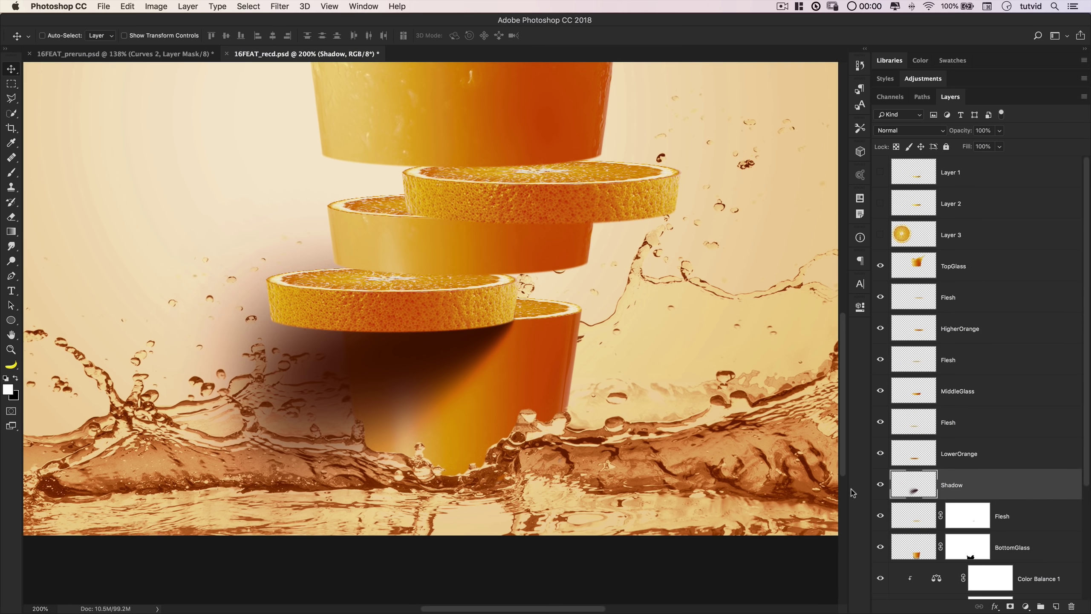
# Mask the Shadow layer to the combined outline of the bottom glass and its Flesh layer
pyautogui.keyDown('super'); pyautogui.click(916, 554); pyautogui.keyUp('super')
pyautogui.keyDown('shift'); pyautogui.keyDown('super'); pyautogui.click(916, 522); pyautogui.keyUp('super'); pyautogui.keyUp('shift')
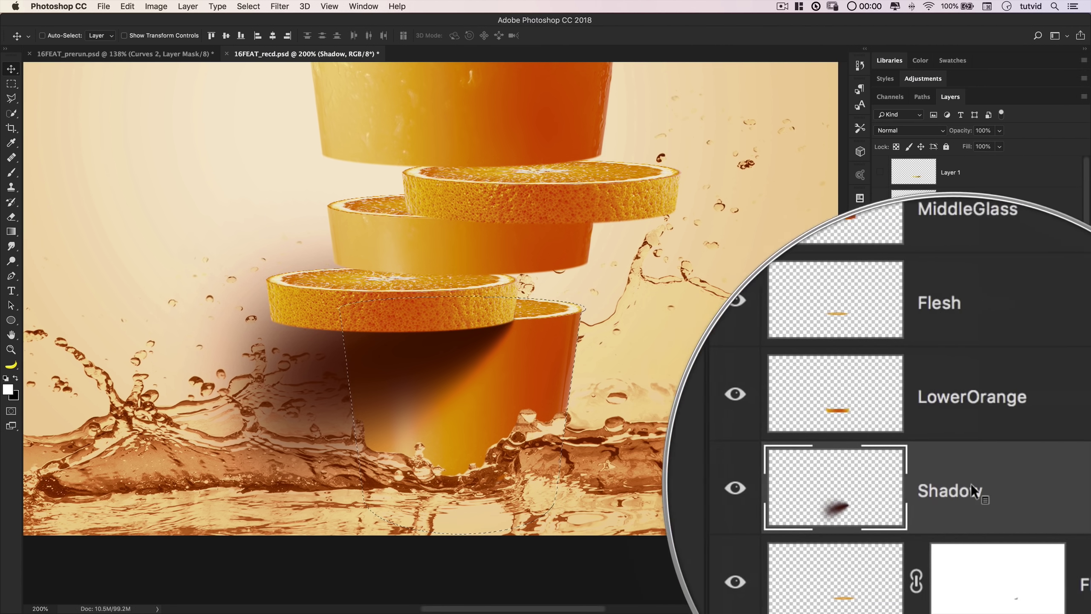
pyautogui.click(1010, 606)
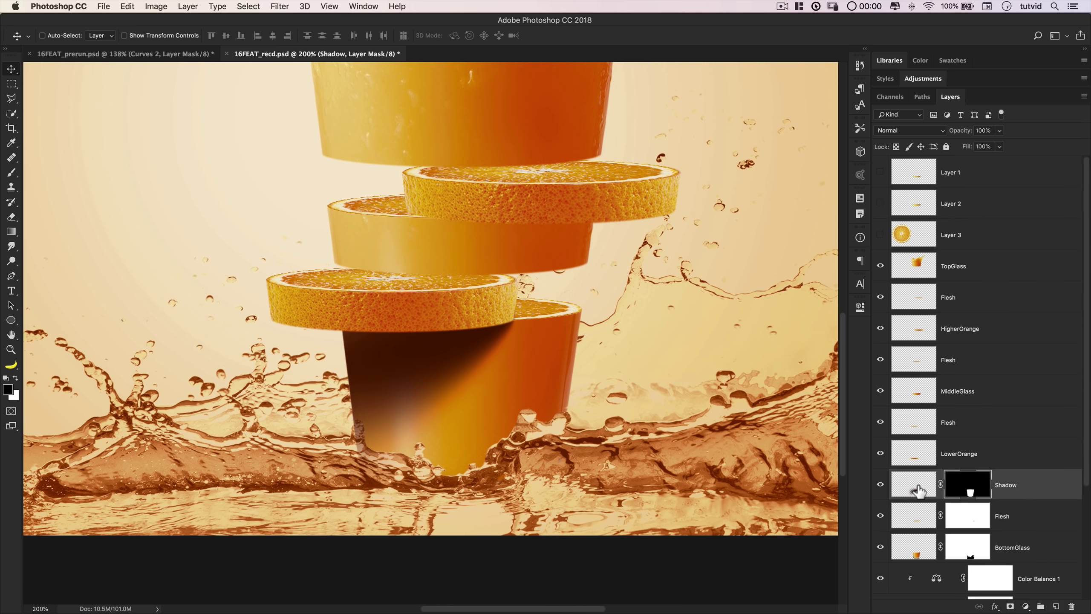
# Duplicate the masked Shadow layer directly below HigherOrange and fill the copy's layer mask with white
pyautogui.keyDown('alt'); pyautogui.moveTo(918, 490); pyautogui.dragTo(940, 344); pyautogui.keyUp('alt')
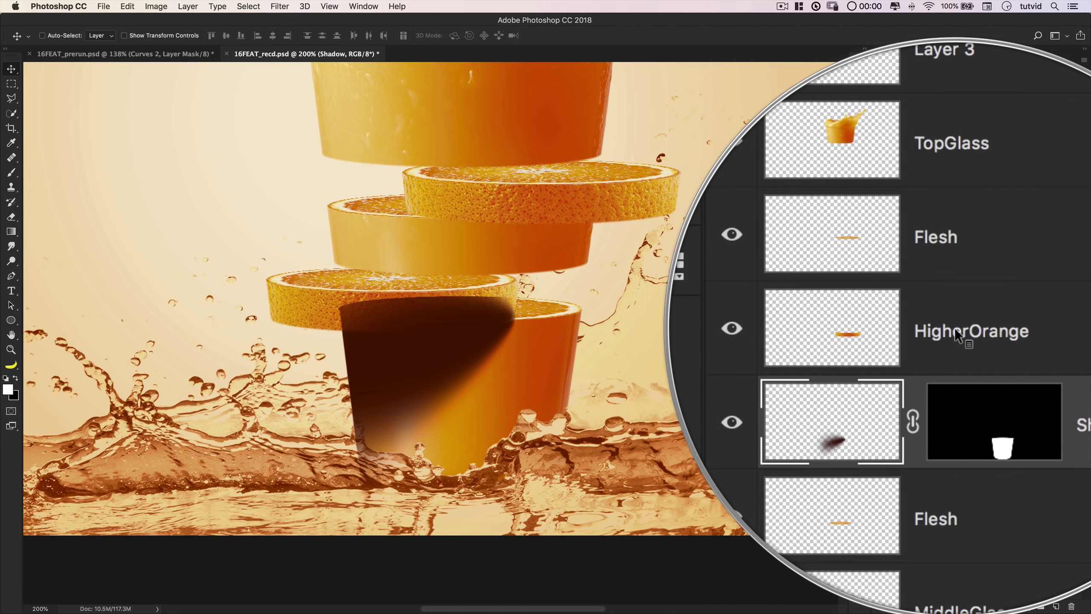
pyautogui.click(981, 369)
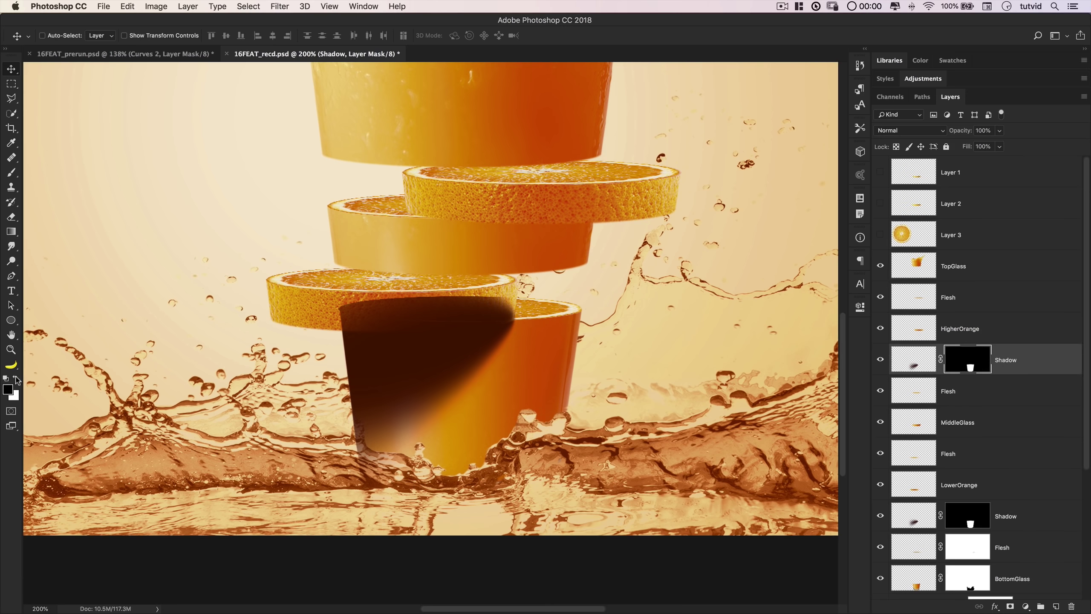
pyautogui.click(127, 6)
pyautogui.click(181, 185)
pyautogui.click(258, 174)
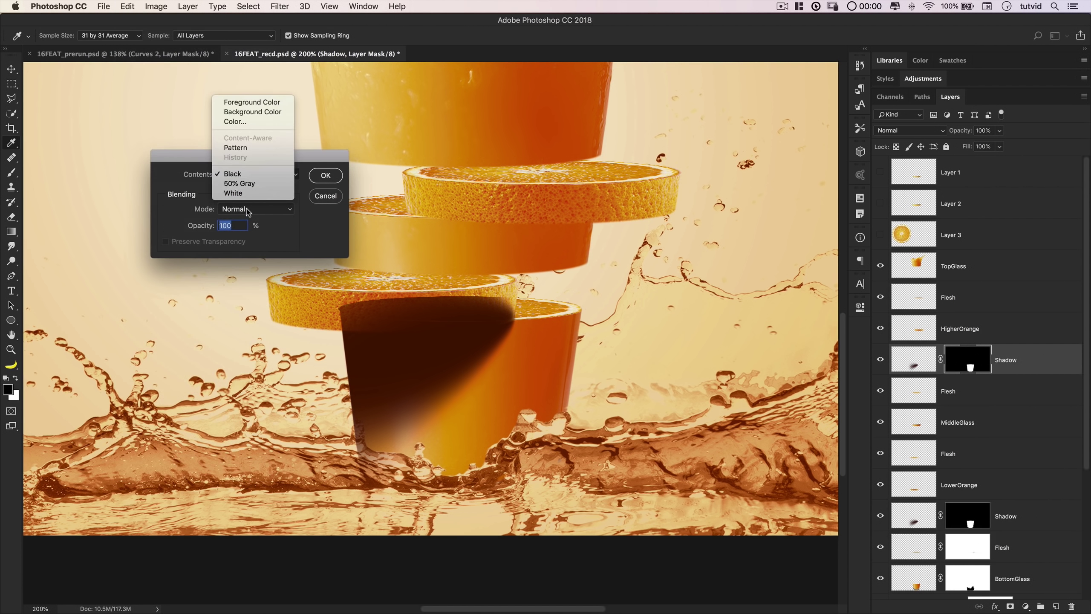
pyautogui.click(240, 193)
pyautogui.click(325, 175)
# Flip the copied shadow horizontally, rotate it -8.41 degrees and position it beneath the higher orange ring over the middle glass
pyautogui.click(913, 359)
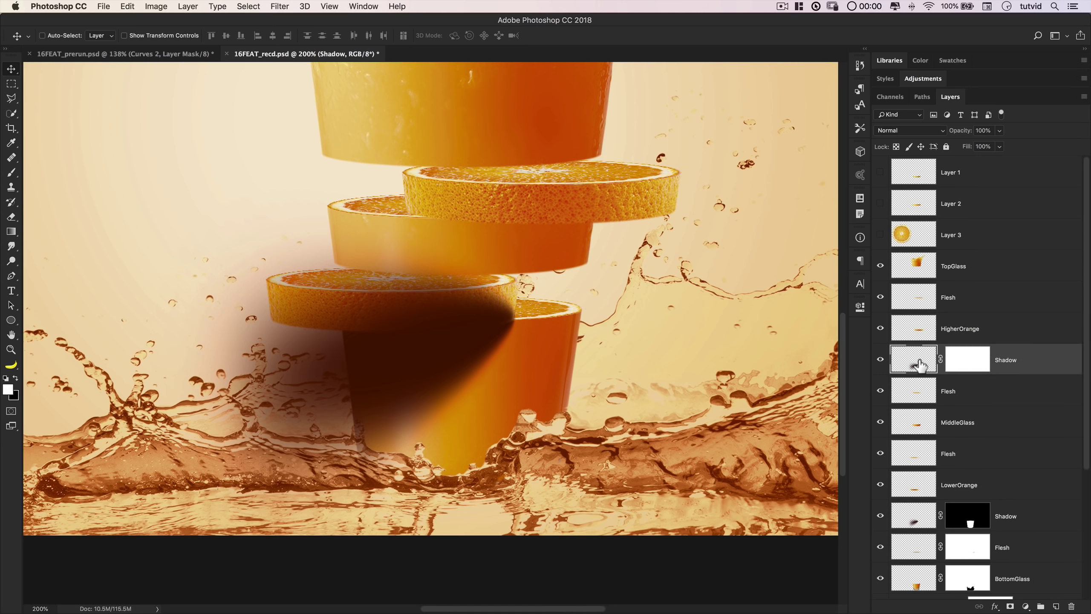
pyautogui.press('super+t')
pyautogui.rightClick(407, 365)
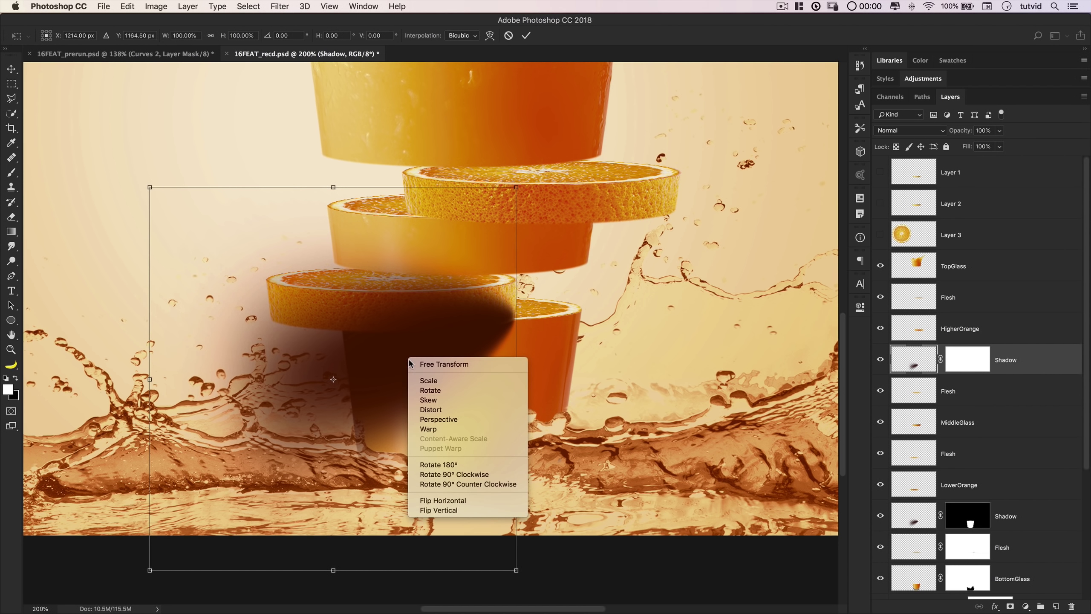
pyautogui.click(451, 499)
pyautogui.moveTo(211, 348); pyautogui.dragTo(463, 238)
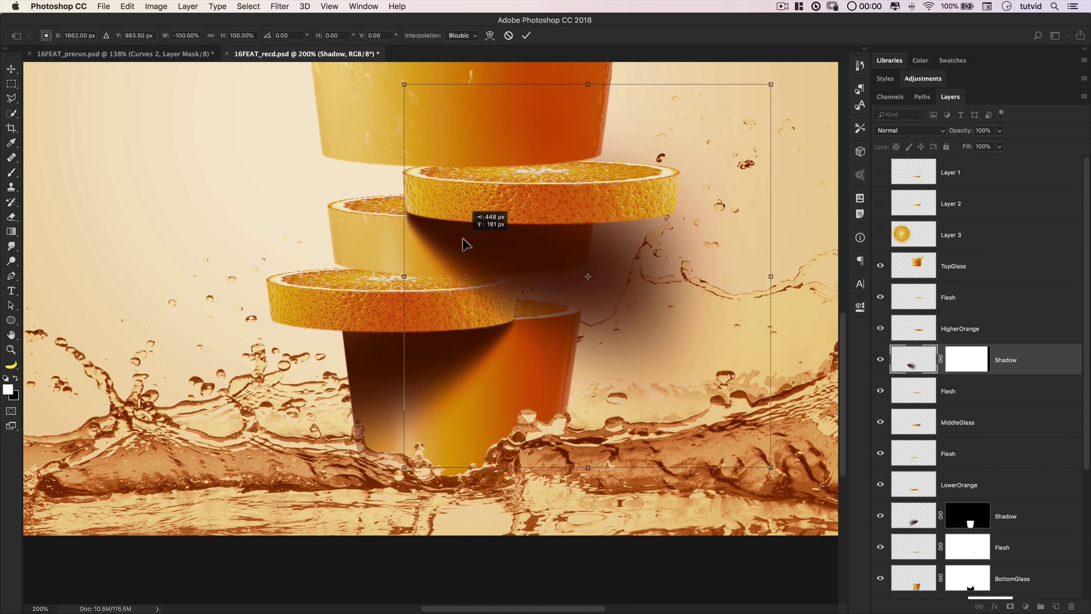
pyautogui.moveTo(825, 227); pyautogui.dragTo(780, 206)
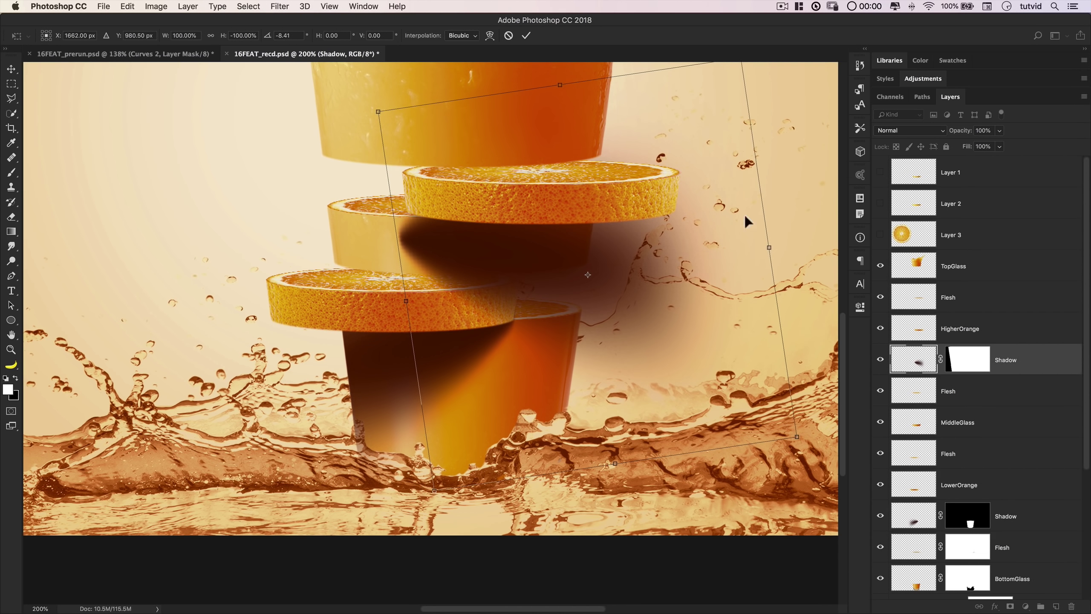
pyautogui.moveTo(550, 243); pyautogui.dragTo(559, 219)
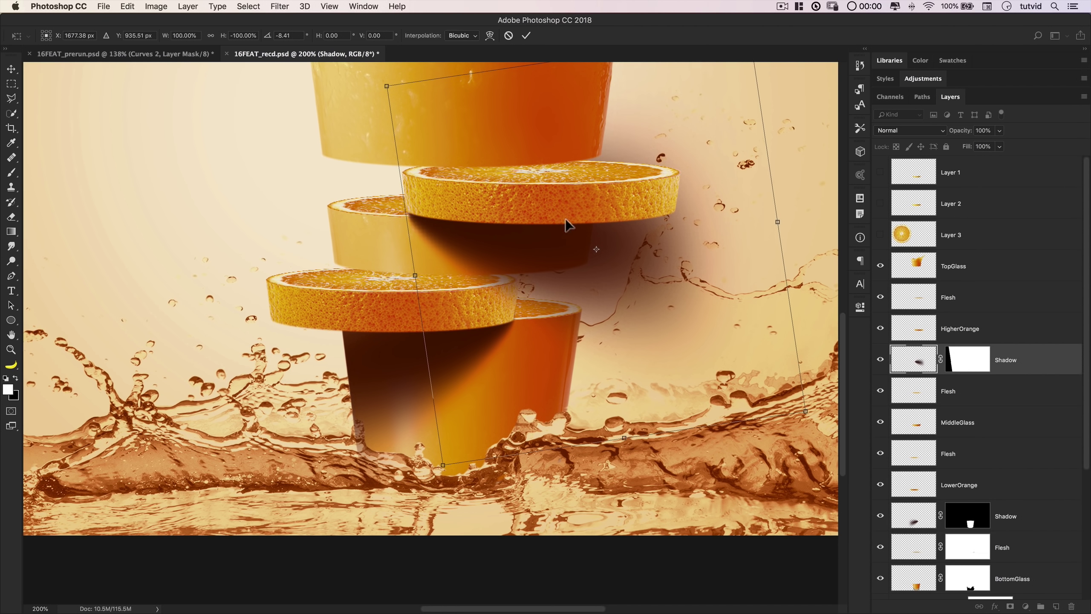
pyautogui.press('Return')
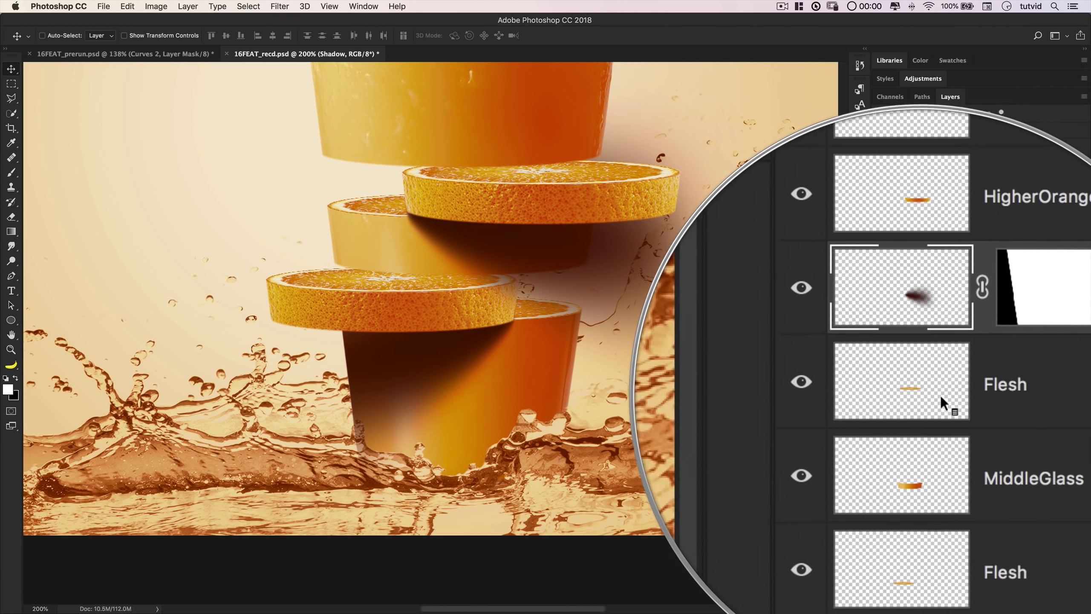
# Replace the copied Shadow layer's mask with one limited to the combined outline of MiddleGlass and its Flesh layer
pyautogui.keyDown('super'); pyautogui.click(915, 422); pyautogui.keyUp('super')
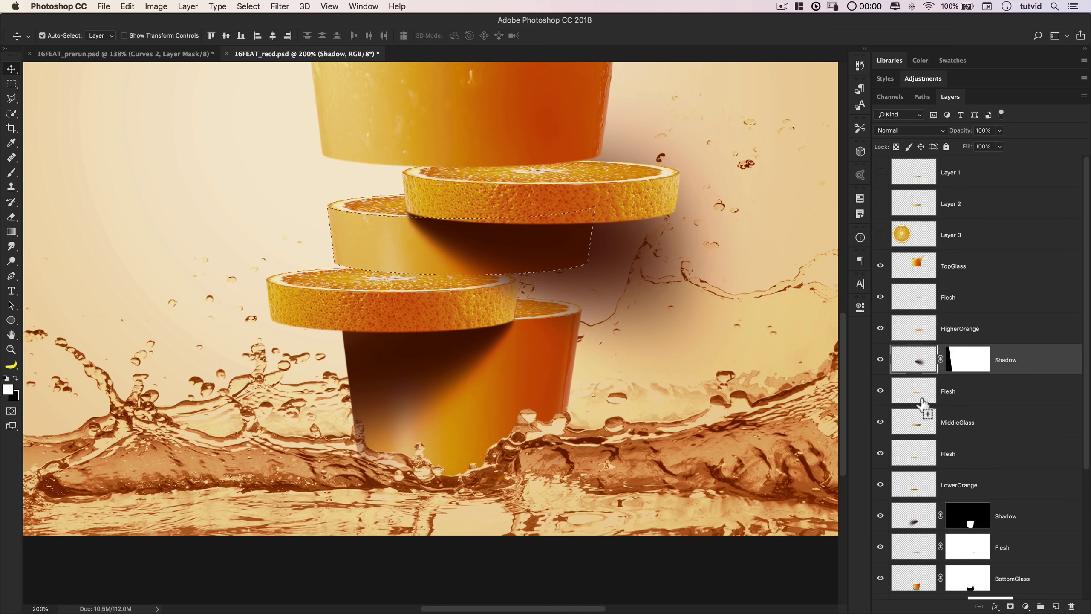
pyautogui.click(969, 361)
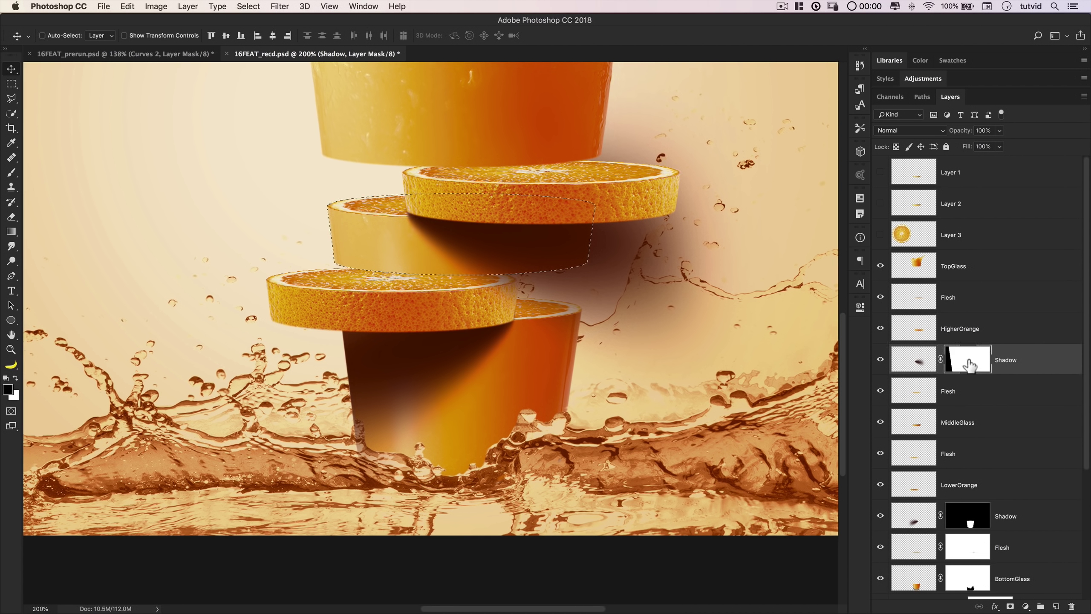
pyautogui.moveTo(985, 371); pyautogui.dragTo(1071, 606)
pyautogui.click(514, 210)
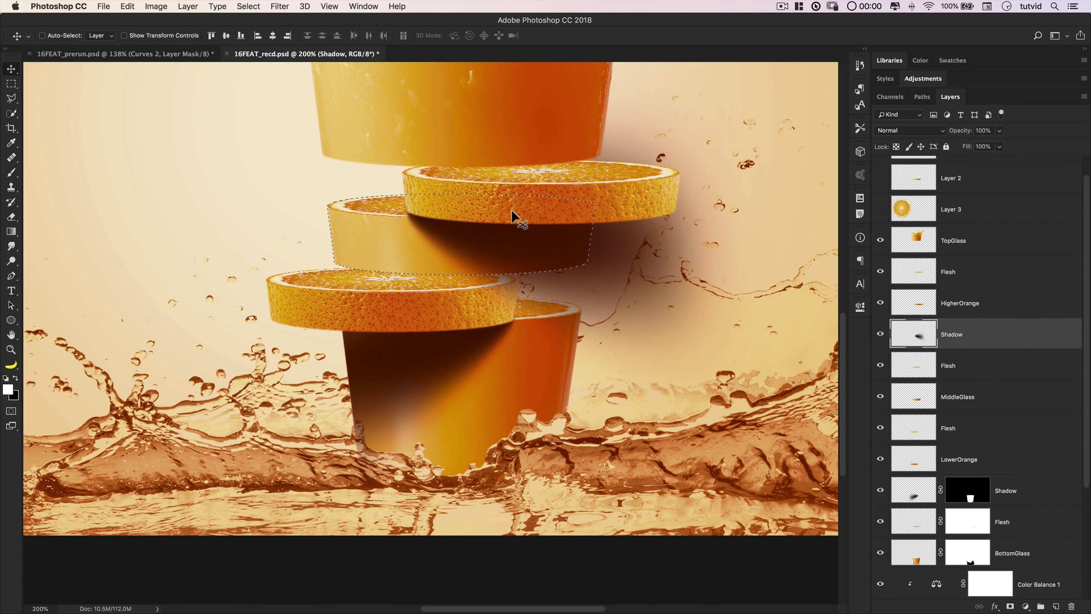
pyautogui.click(1016, 608)
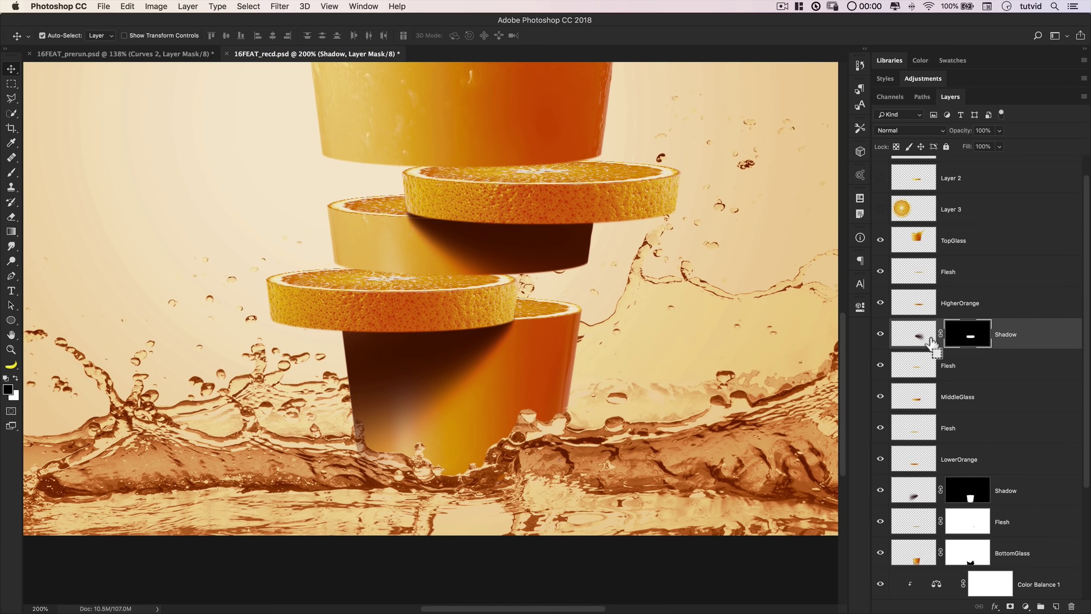
# Examine how the two masked shadows fall on the middle and bottom glass slices, in the whole image and up close
pyautogui.press('super+minus')
pyautogui.press('super+minus')
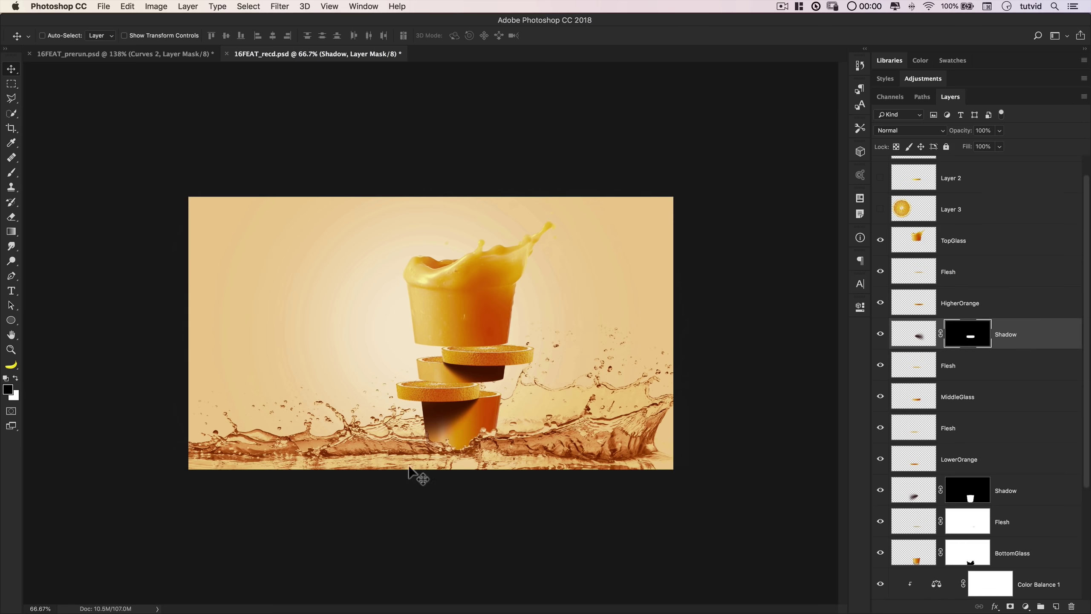
pyautogui.press('z')
pyautogui.click(499, 353)
pyautogui.click(499, 382)
pyautogui.moveTo(528, 382); pyautogui.dragTo(438, 288)
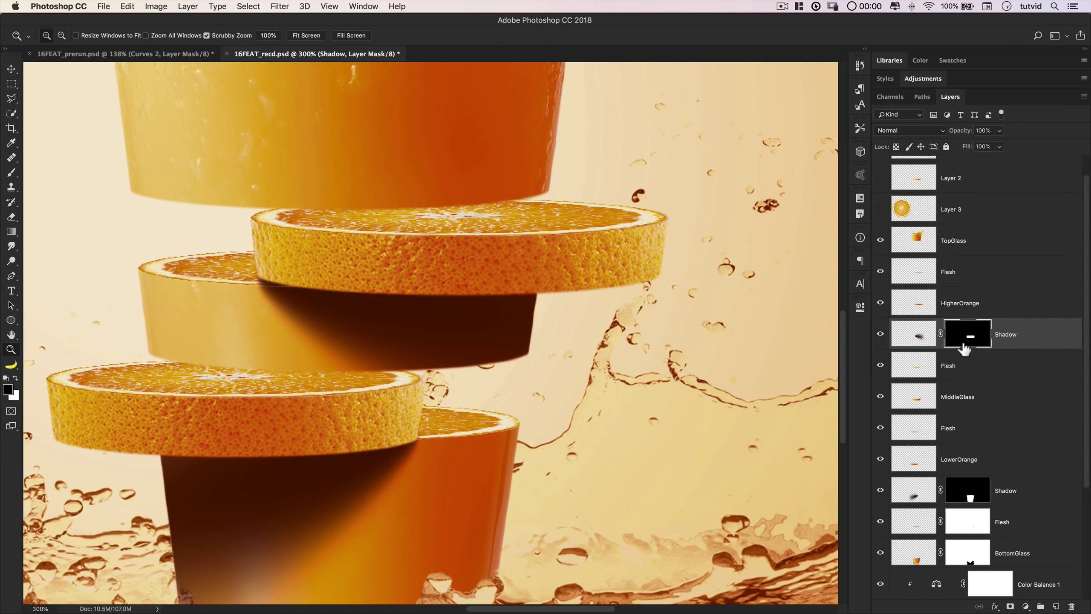
# Unlink the Shadow layer below HigherOrange from its mask and rotate the shadow -11.85 degrees around the orange ring's near edge
pyautogui.moveTo(929, 343); pyautogui.dragTo(908, 339)
pyautogui.press('super+t')
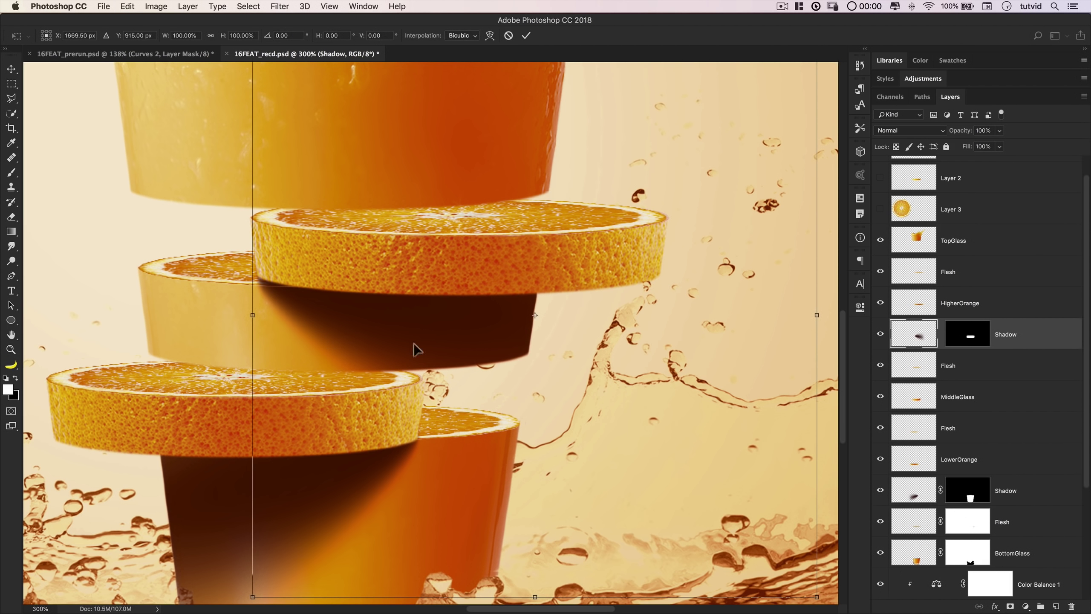
pyautogui.press('super+minus')
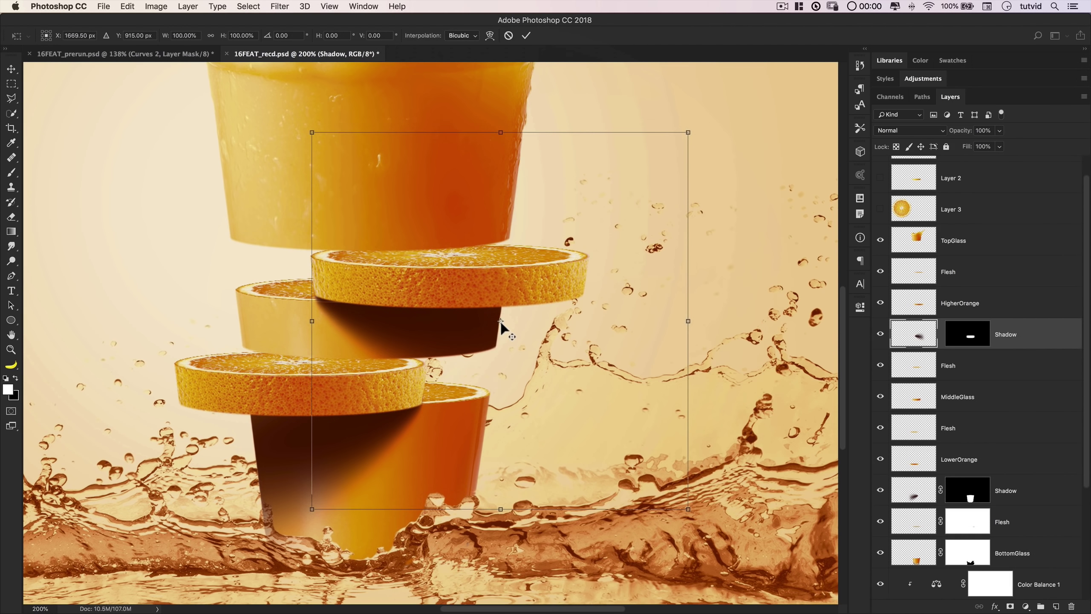
pyautogui.moveTo(500, 320); pyautogui.dragTo(319, 302)
pyautogui.moveTo(717, 355); pyautogui.dragTo(734, 275)
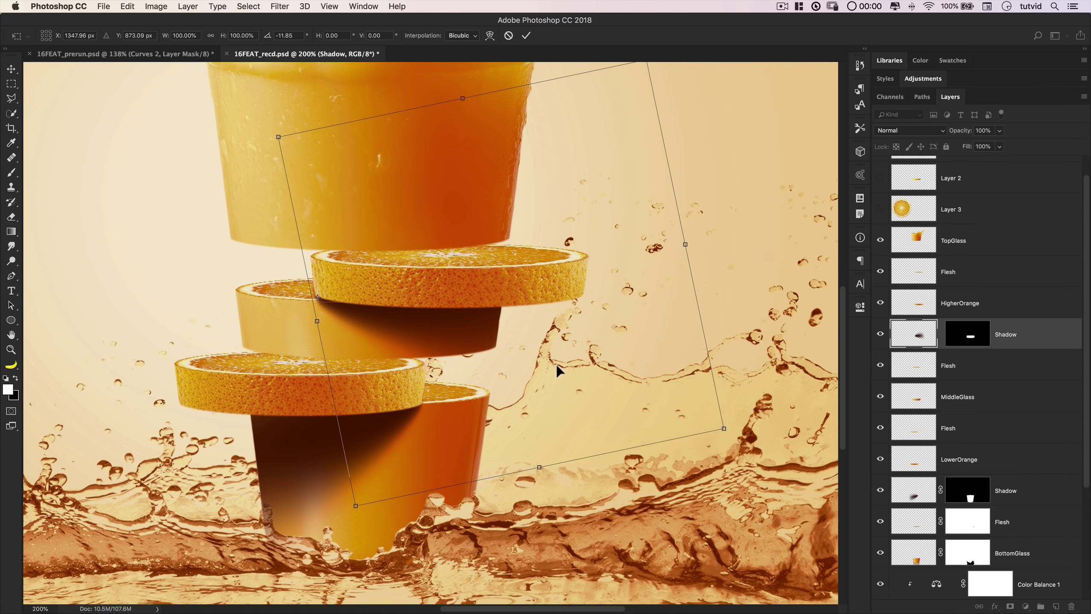
pyautogui.press('Up')
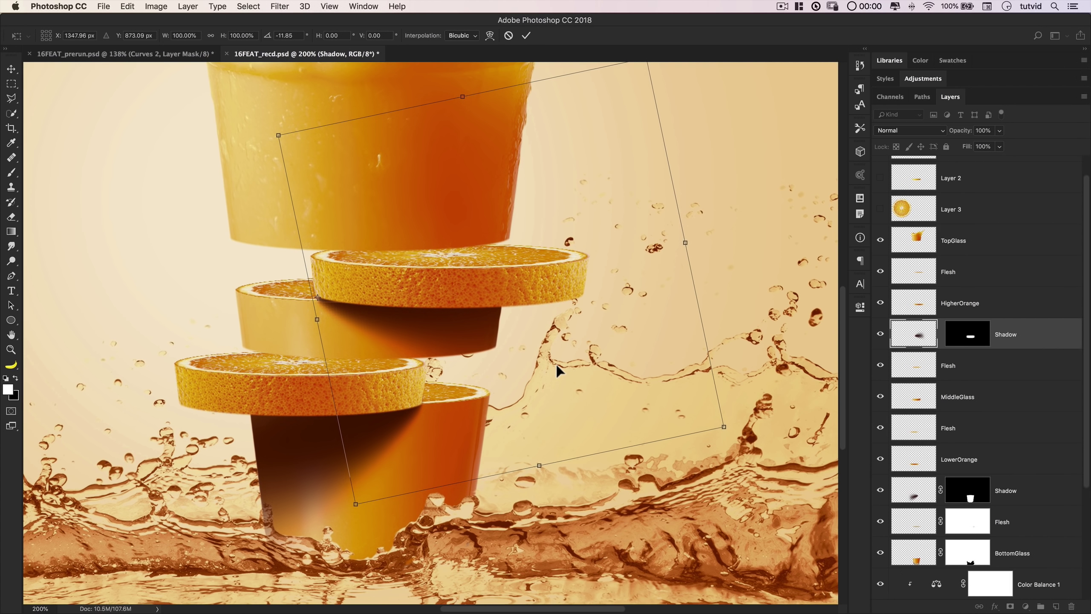
pyautogui.press('Return')
pyautogui.press('z')
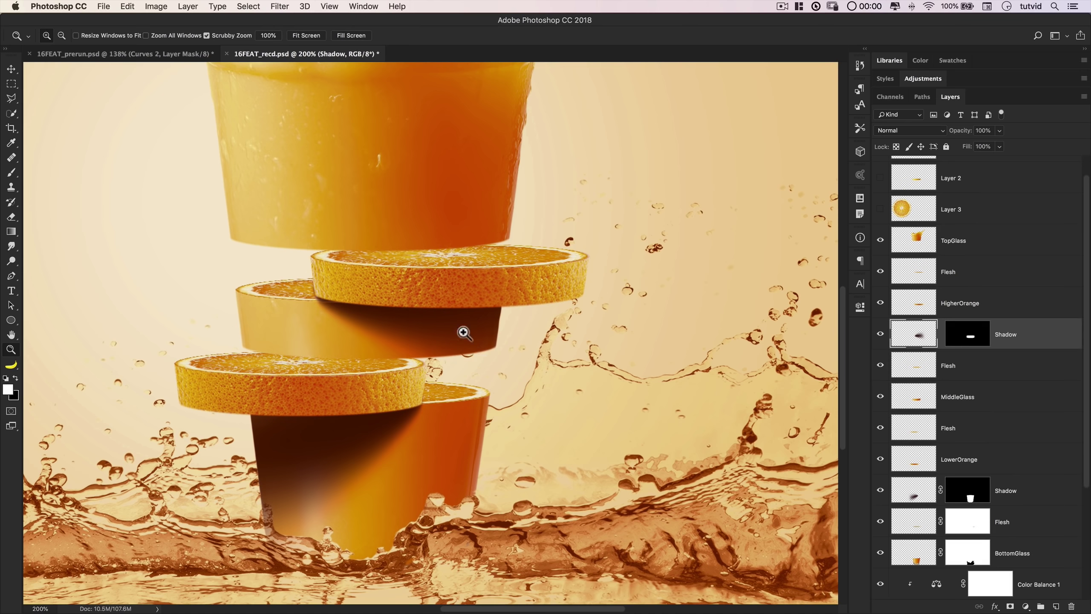
# Unlink the Shadow layer below LowerOrange from its mask and rotate the shadow 17.72 degrees around the ring's edge over the bottom glass
pyautogui.moveTo(377, 395); pyautogui.dragTo(485, 344)
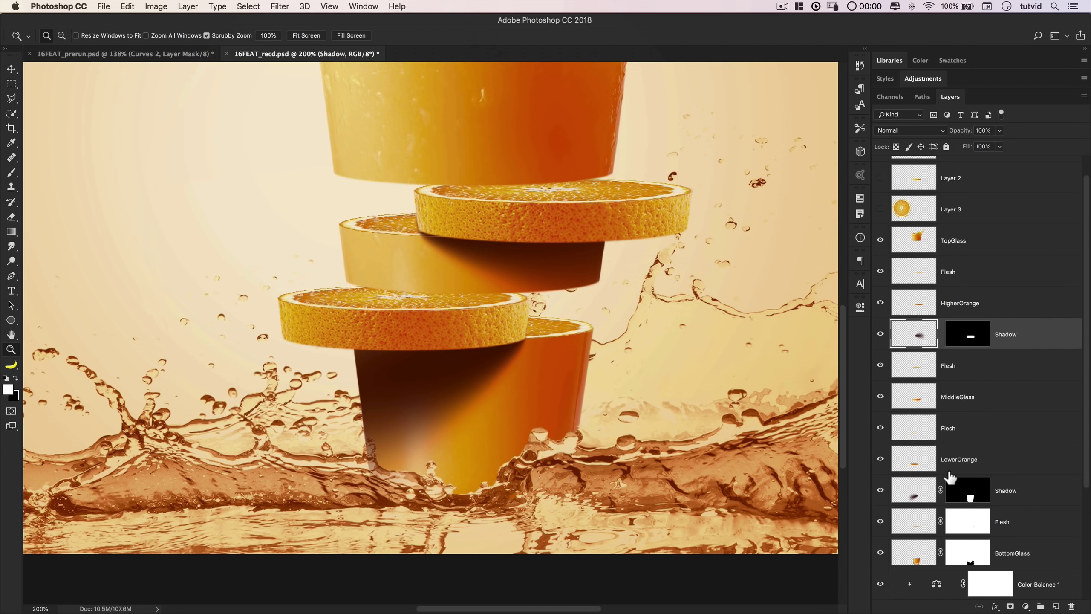
pyautogui.click(930, 498)
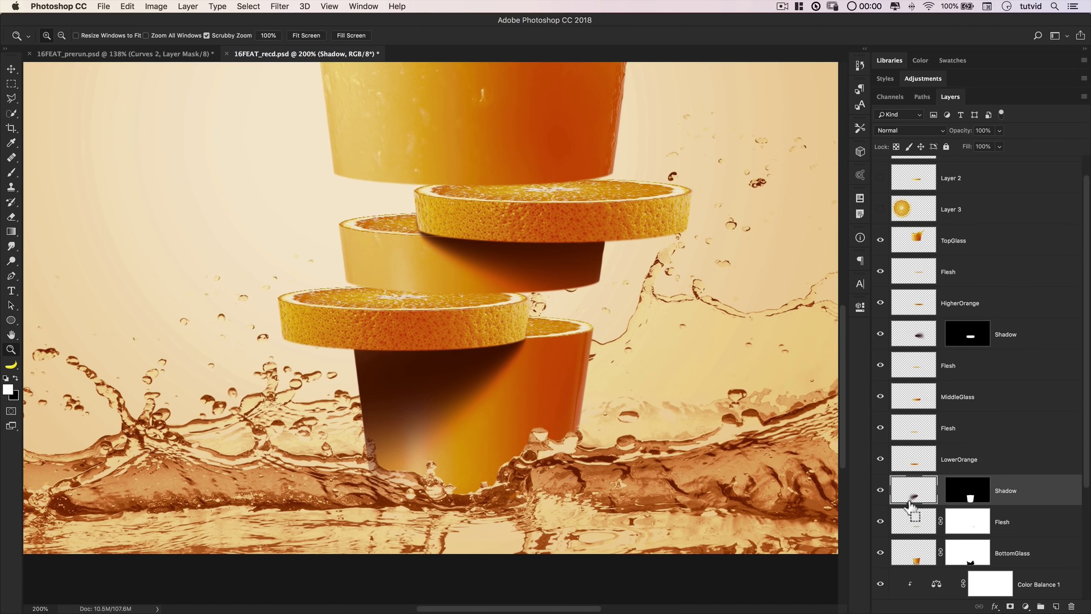
pyautogui.press('super+t')
pyautogui.moveTo(347, 398); pyautogui.dragTo(524, 337)
pyautogui.moveTo(95, 282); pyautogui.dragTo(124, 148)
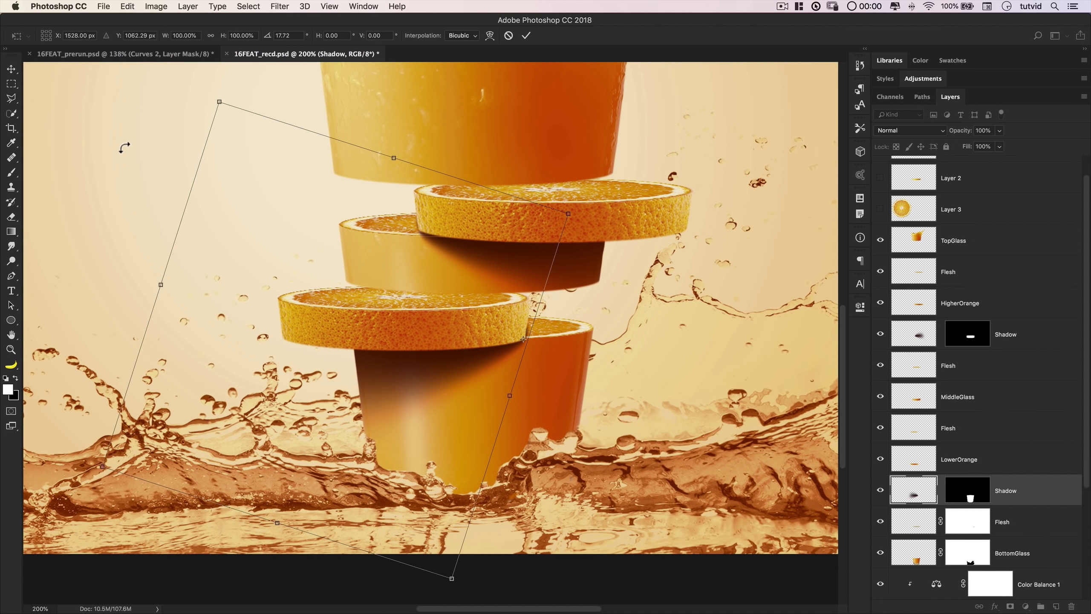
pyautogui.press('Return')
pyautogui.press('z')
pyautogui.press('v')
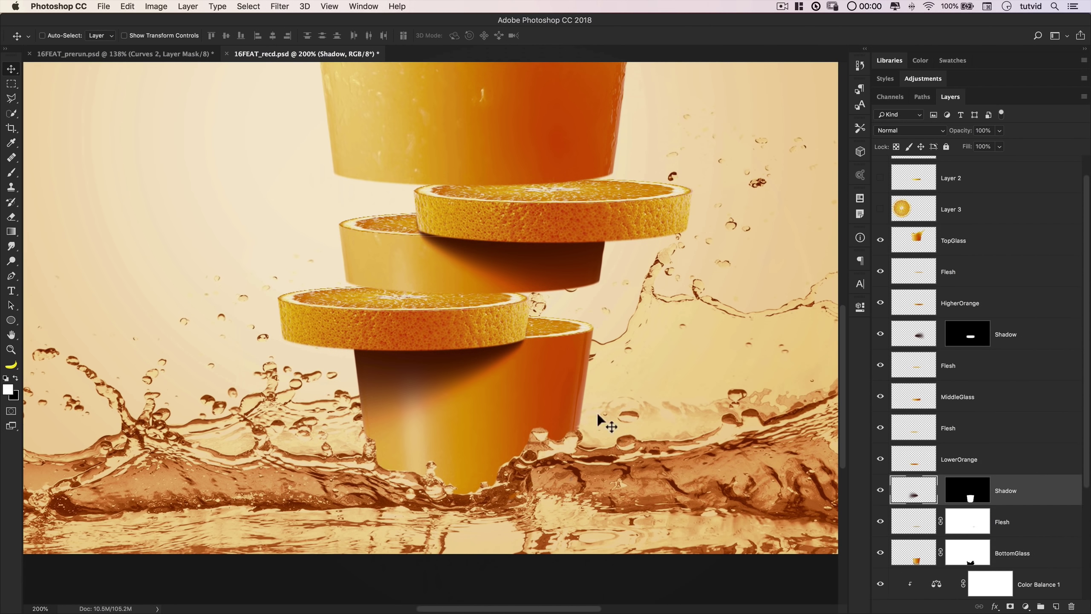
# Examine the seam between MiddleGlass and its Flesh layer up close, toggling the Flesh layer's visibility
pyautogui.press('z')
pyautogui.moveTo(433, 241); pyautogui.dragTo(406, 246)
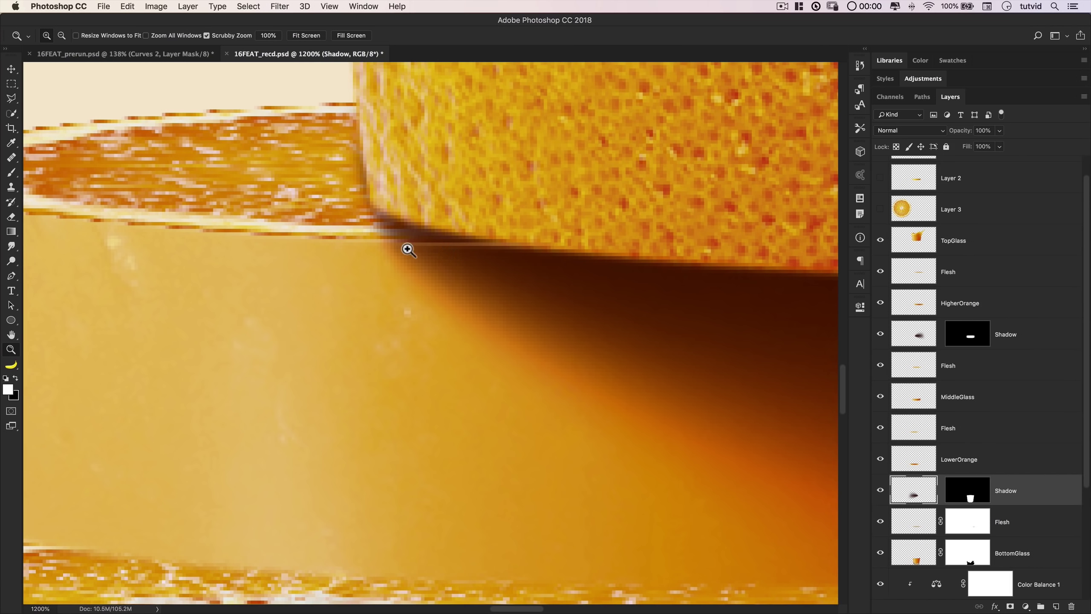
pyautogui.click(988, 370)
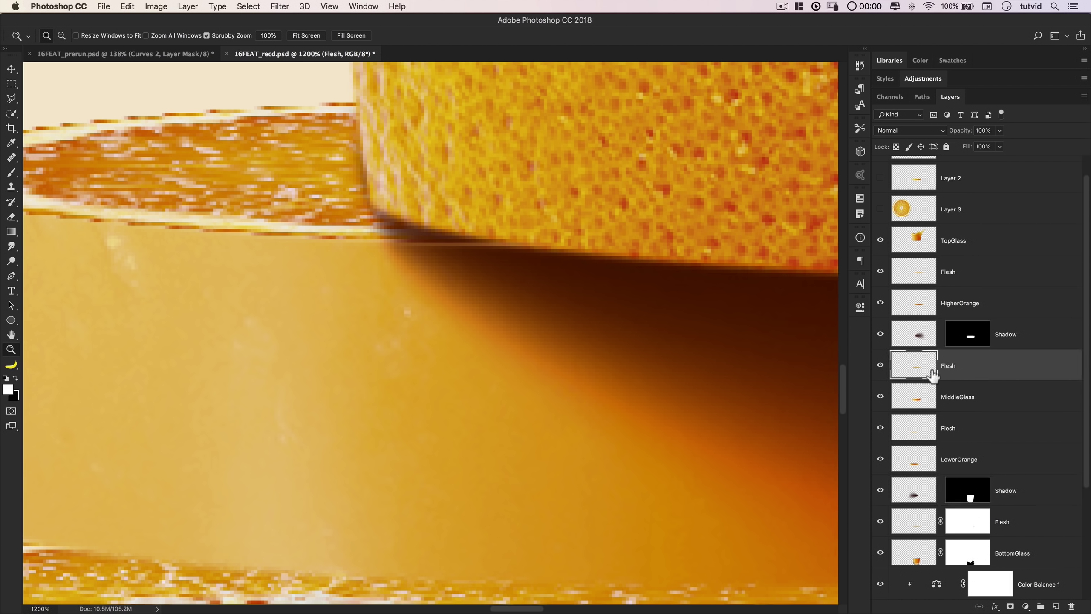
pyautogui.click(880, 365)
pyautogui.click(881, 365)
pyautogui.press('super+minus')
pyautogui.press('super+minus')
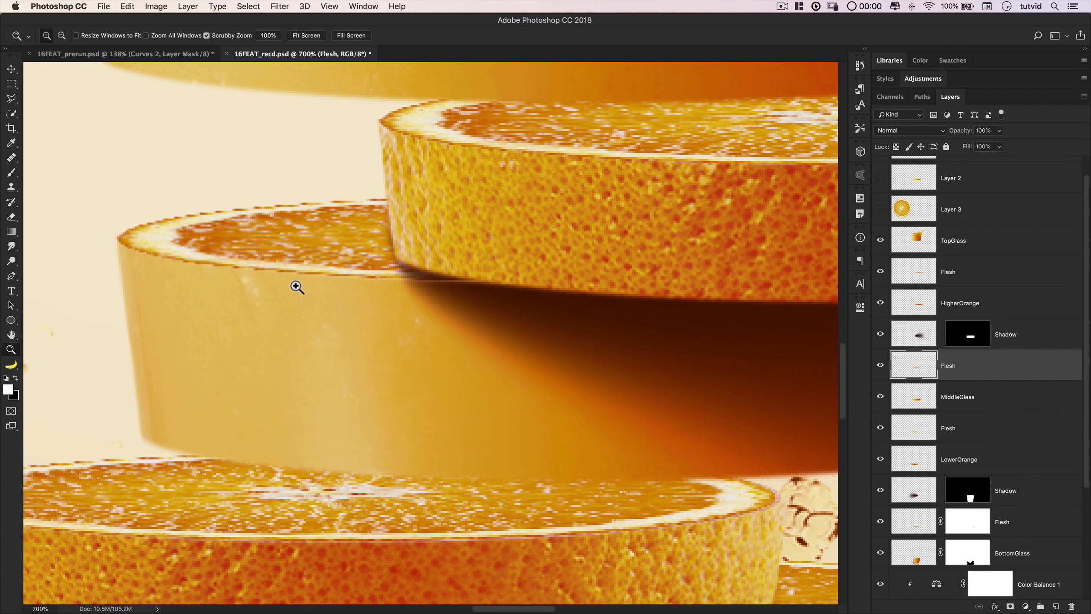
# Try nudging the middle glass's Flesh layer down two pixels, then move it back up
pyautogui.click(11, 71)
pyautogui.press('Down')
pyautogui.press('Down')
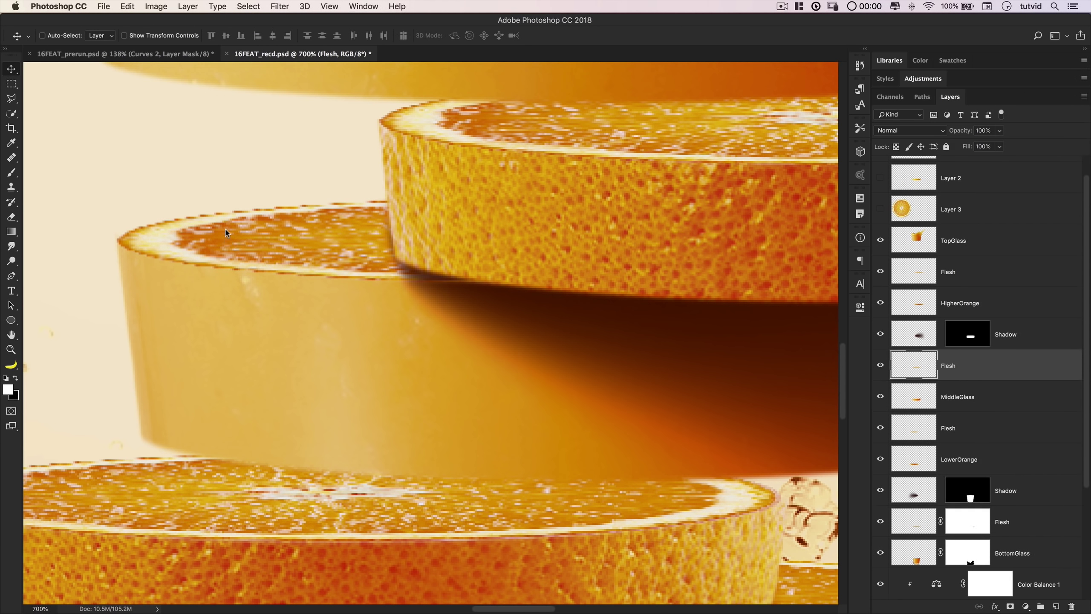
pyautogui.press('Up')
pyautogui.press('Up')
# Load Path 4 as a selection and create a new layer named Shadow directly above the topmost Flesh layer
pyautogui.press('super+minus')
pyautogui.press('super+minus')
pyautogui.press('super+minus')
pyautogui.press('super+minus')
pyautogui.press('super+minus')
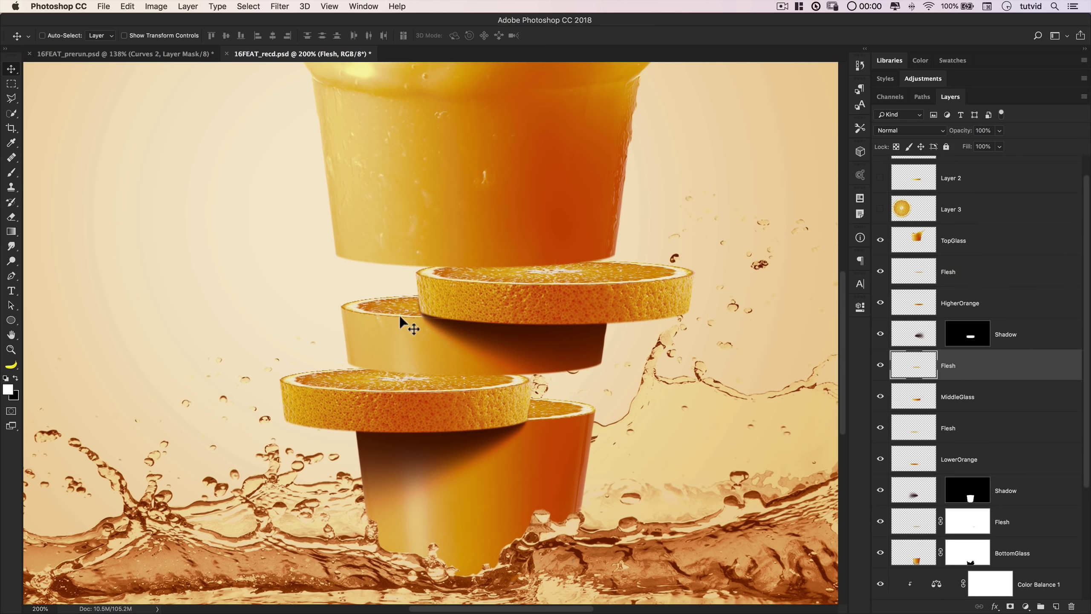
pyautogui.press('super+minus')
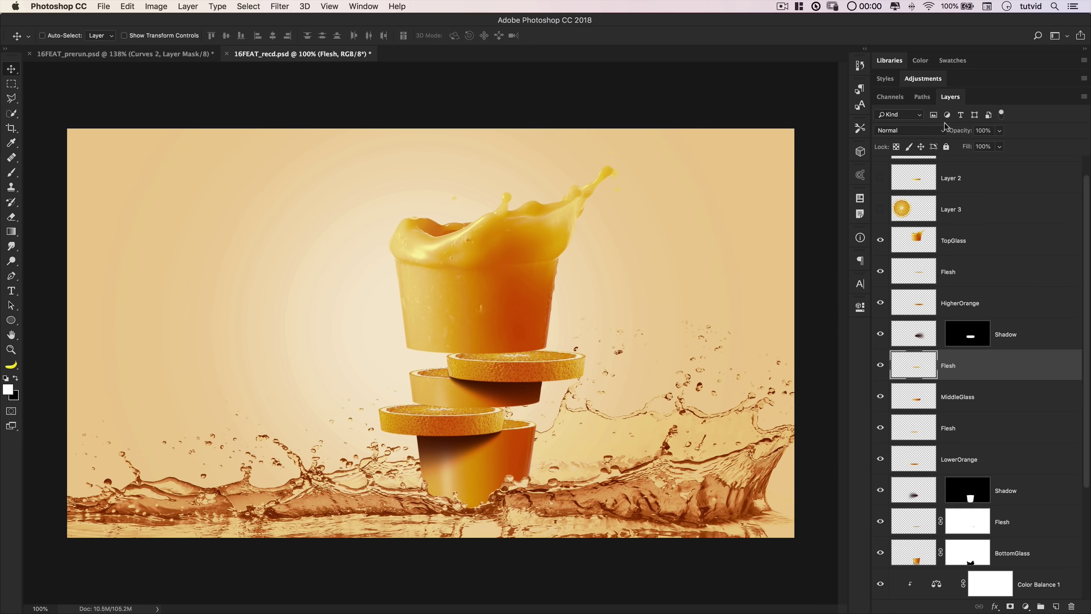
pyautogui.click(922, 98)
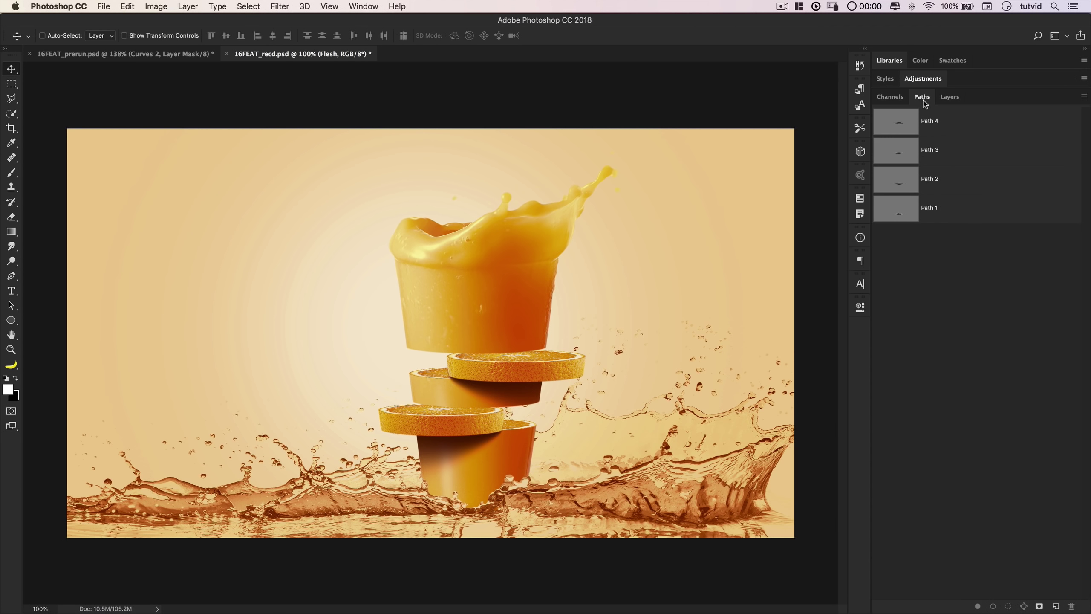
pyautogui.keyDown('super'); pyautogui.click(898, 123); pyautogui.keyUp('super')
pyautogui.click(947, 98)
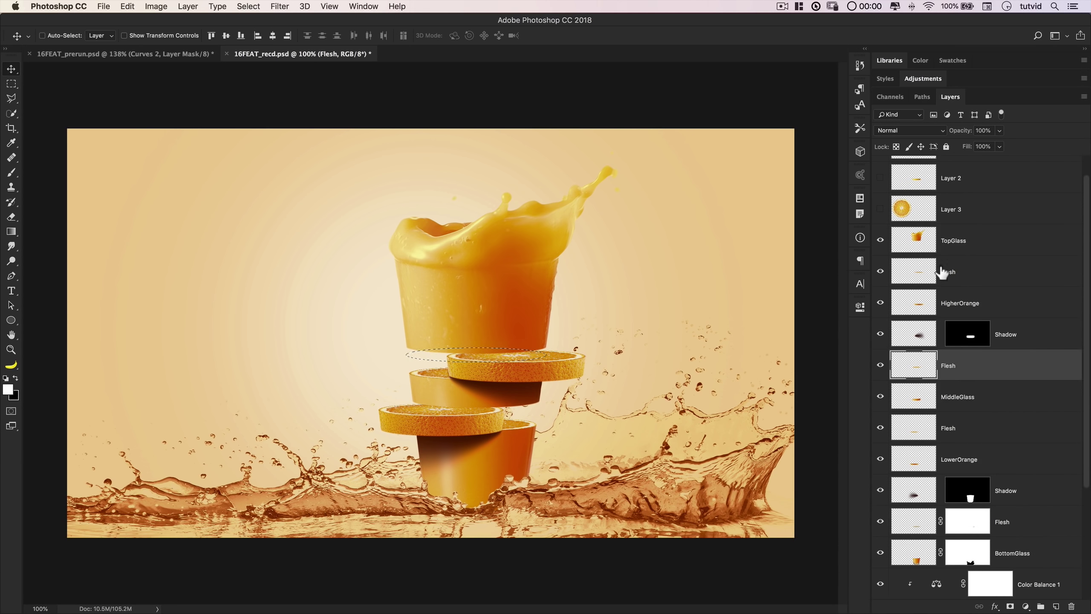
pyautogui.click(925, 278)
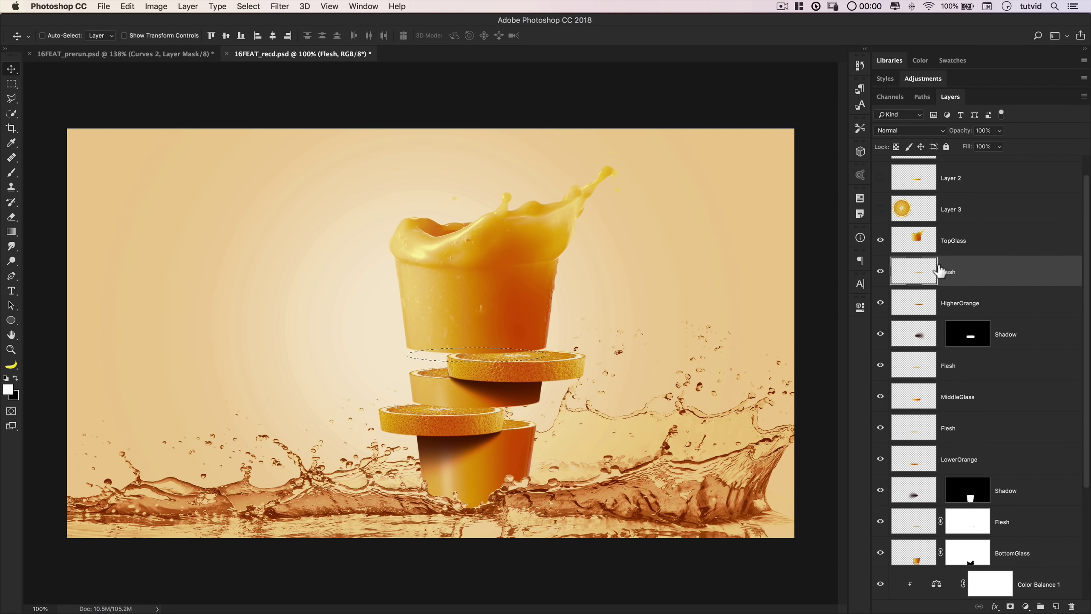
pyautogui.click(1056, 606)
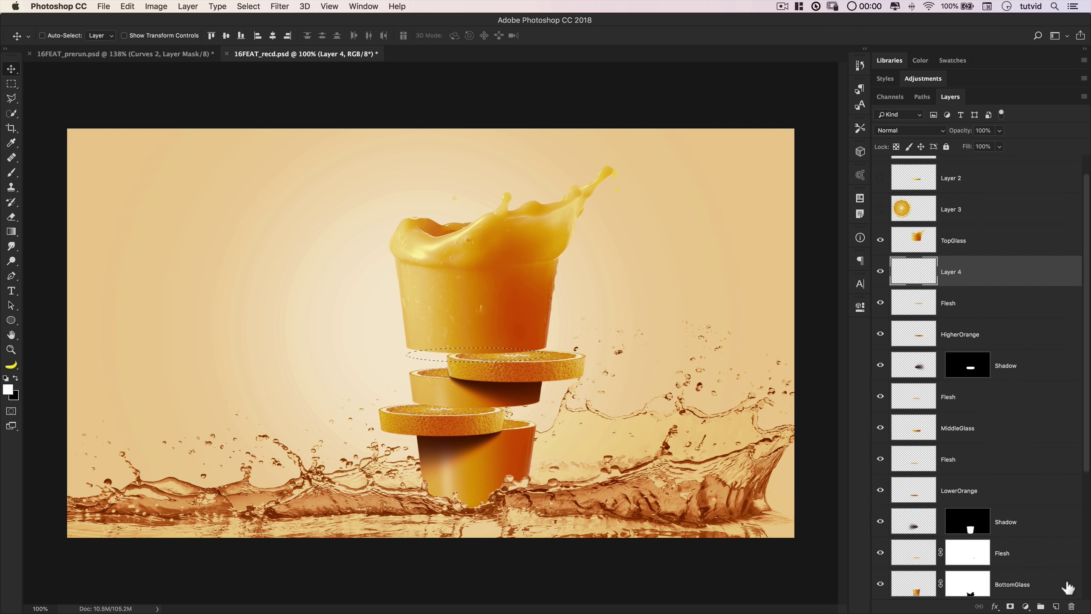
pyautogui.doubleClick(951, 271)
pyautogui.press('Return')
# Fill the elliptical selection on the new Shadow layer with black at 100% opacity and deselect
pyautogui.click(125, 6)
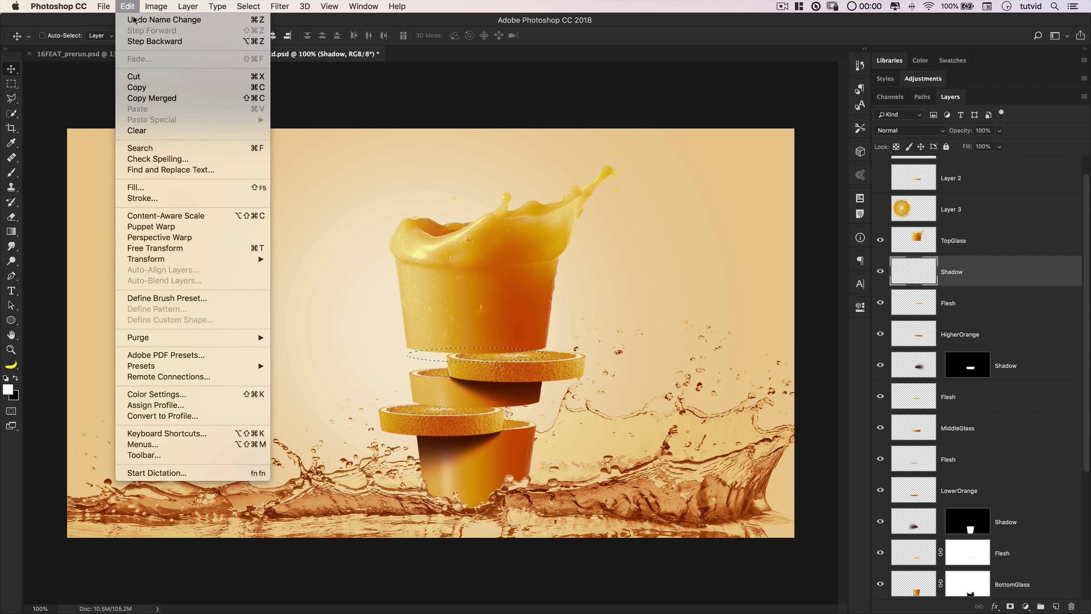
pyautogui.click(136, 188)
pyautogui.click(259, 181)
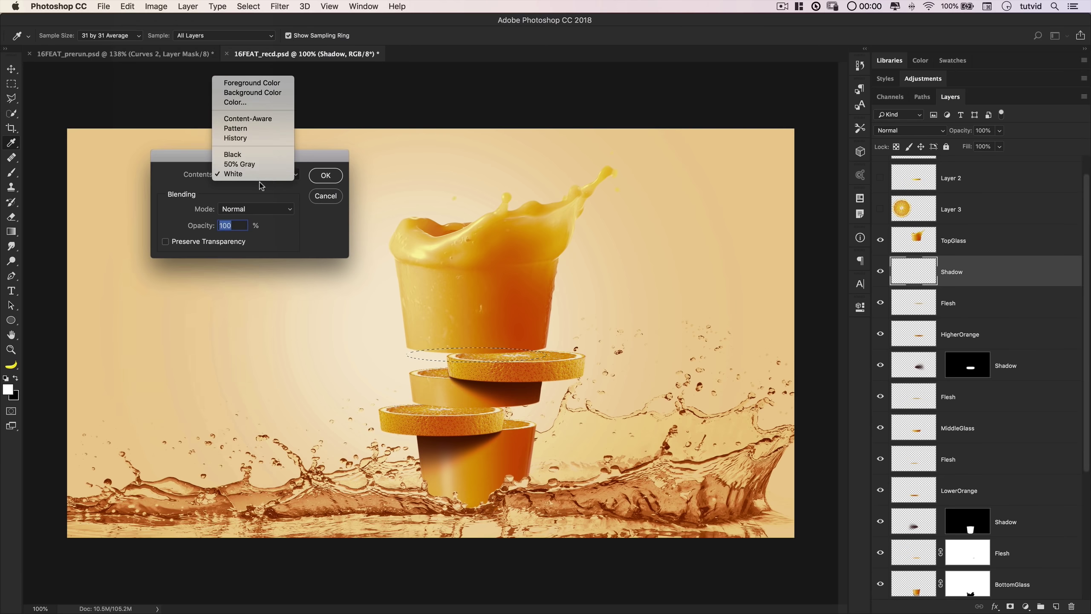
pyautogui.click(244, 153)
pyautogui.click(322, 176)
pyautogui.press('v')
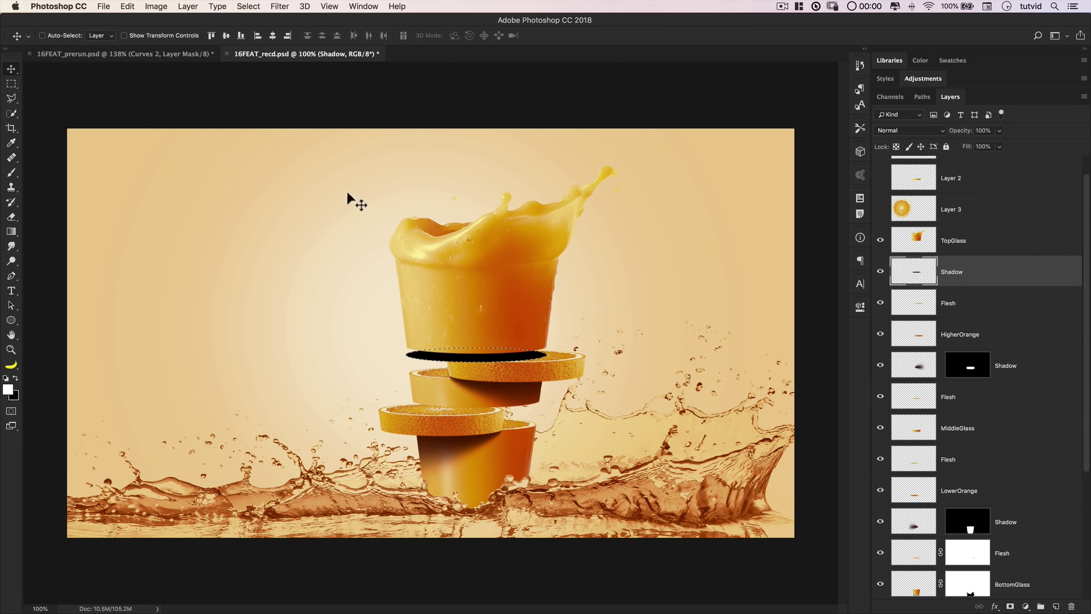
pyautogui.press('super+d')
# Colorize the black ellipse with Hue/Saturation at Hue 15, Saturation 100 and Lightness +14
pyautogui.press('super+u')
pyautogui.click(837, 263)
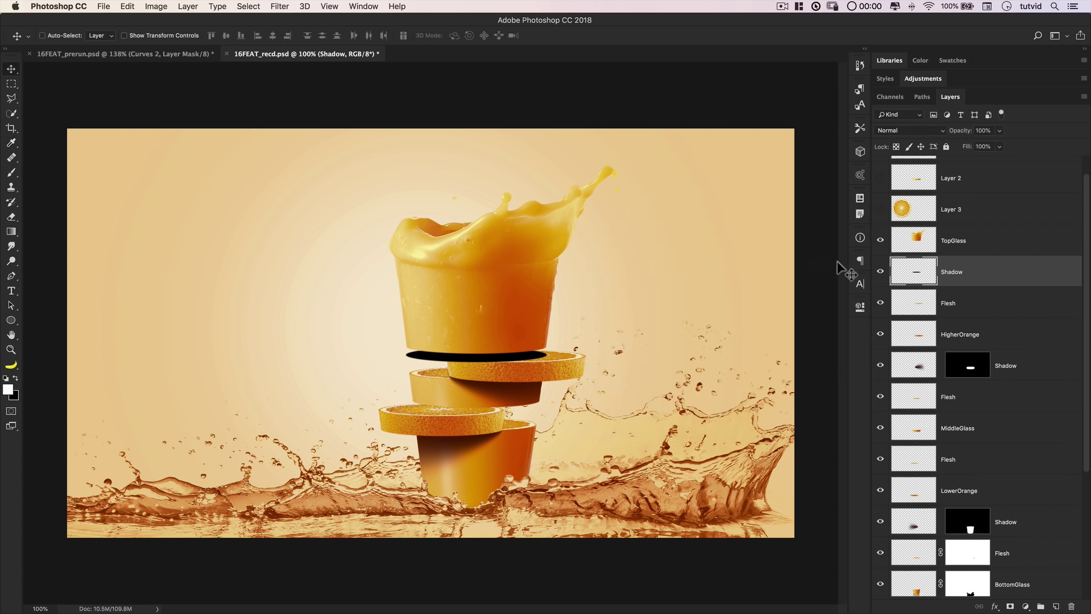
pyautogui.press('super+u')
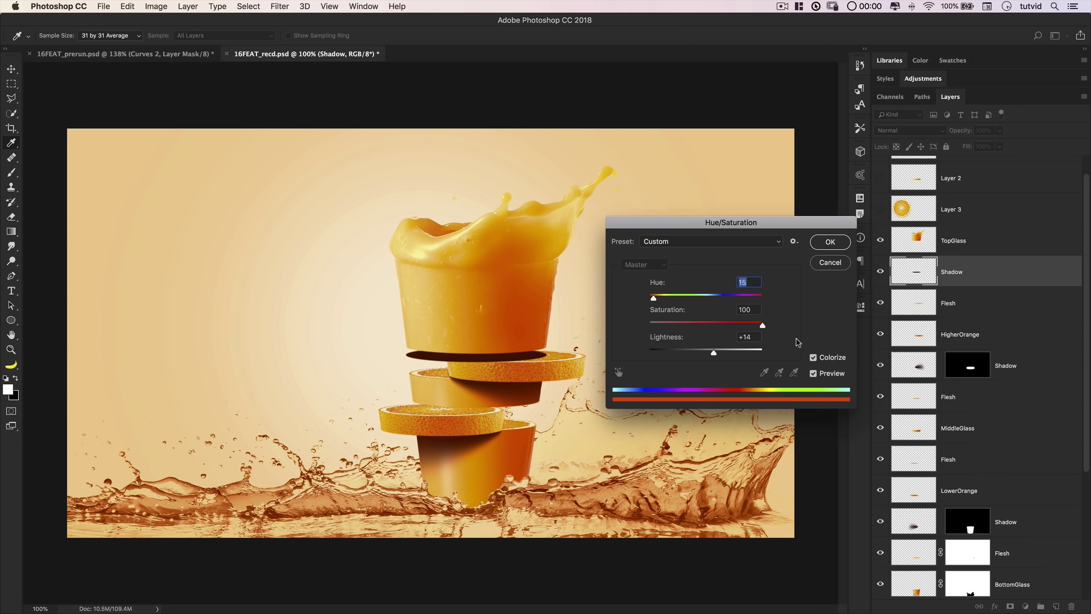
pyautogui.click(840, 240)
# Soften the ellipse beneath the top glass with a 4-pixel Gaussian Blur
pyautogui.press('z')
pyautogui.click(481, 363)
pyautogui.click(482, 362)
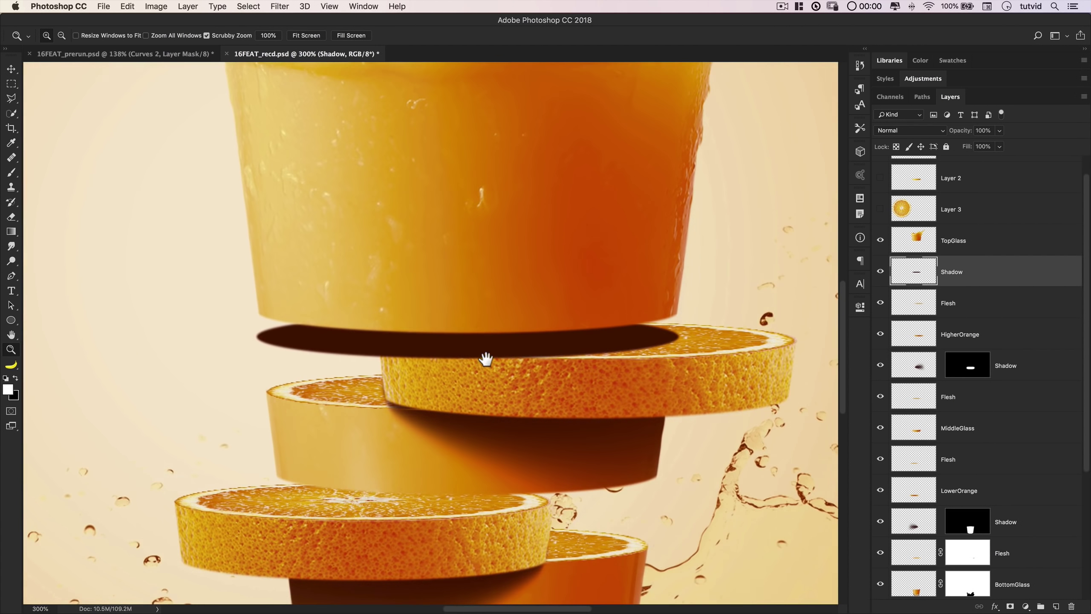
pyautogui.moveTo(485, 359); pyautogui.dragTo(492, 362)
pyautogui.click(288, 8)
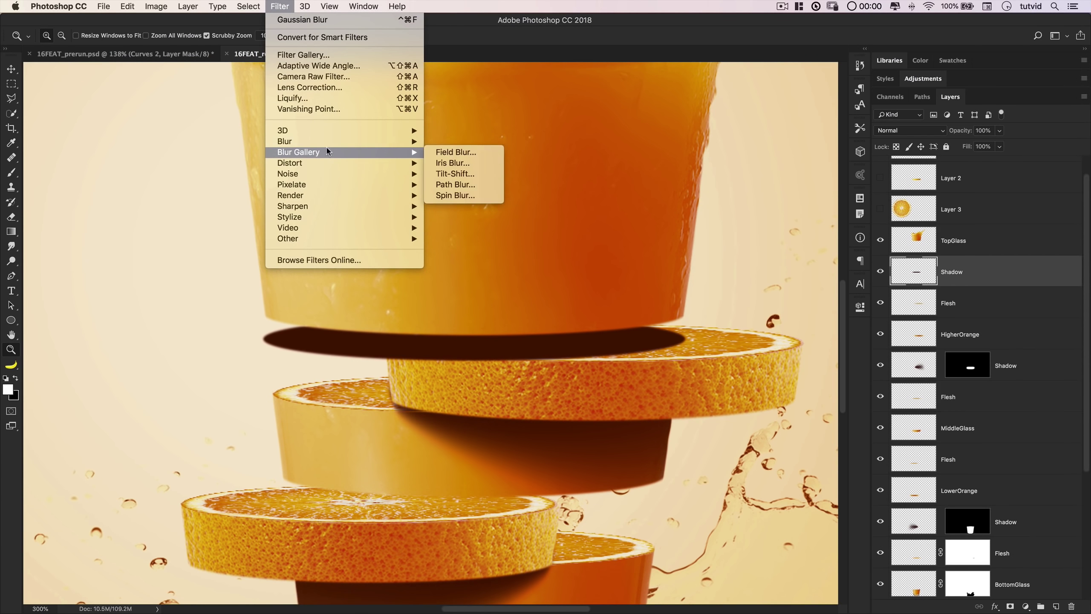
pyautogui.moveTo(369, 142)
pyautogui.click(467, 185)
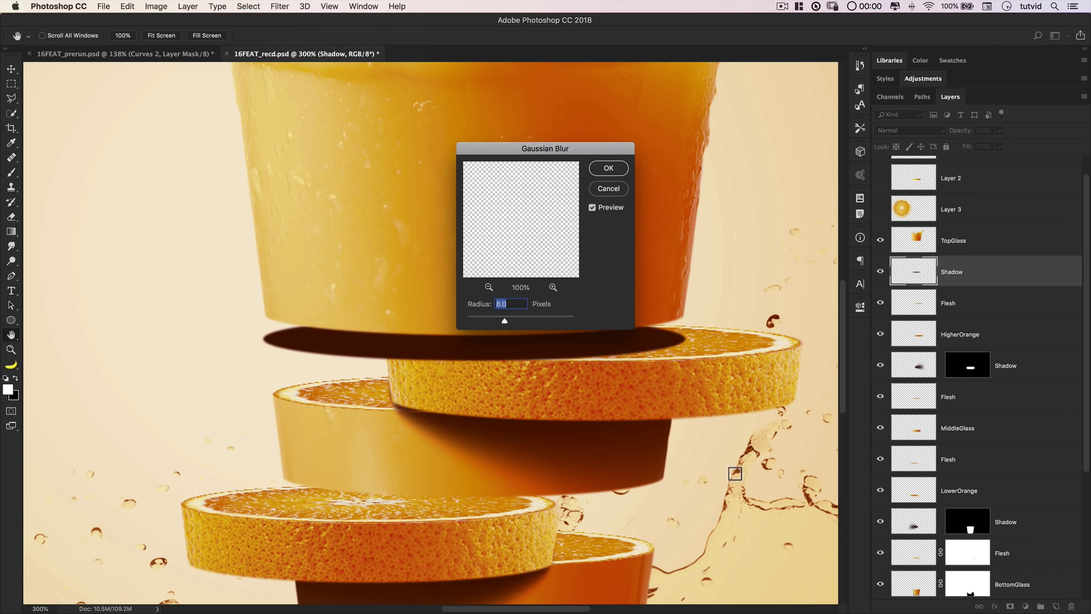
pyautogui.write('4')
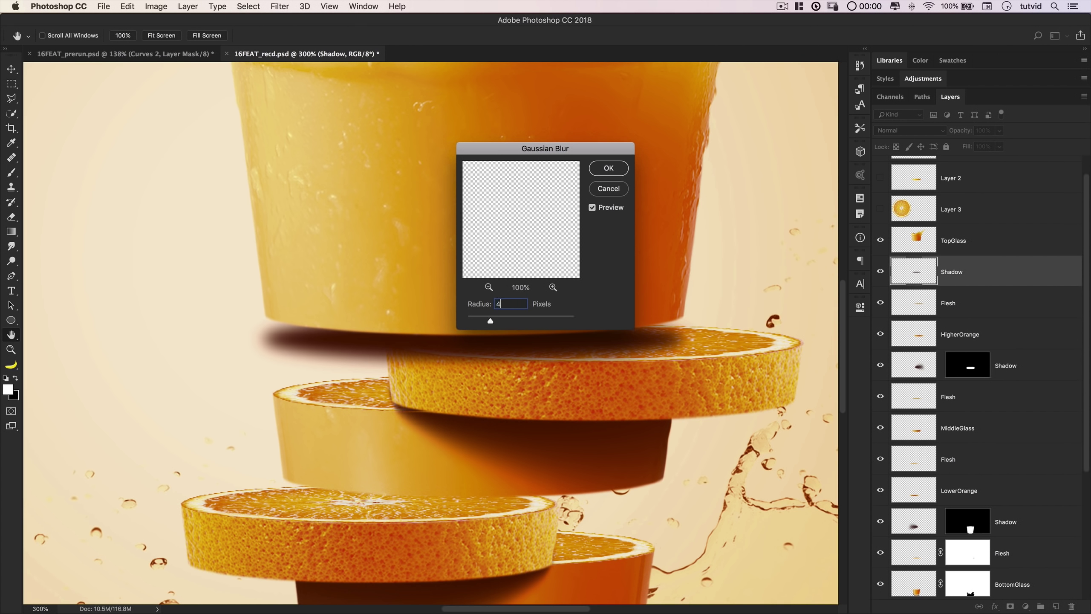
pyautogui.click(608, 168)
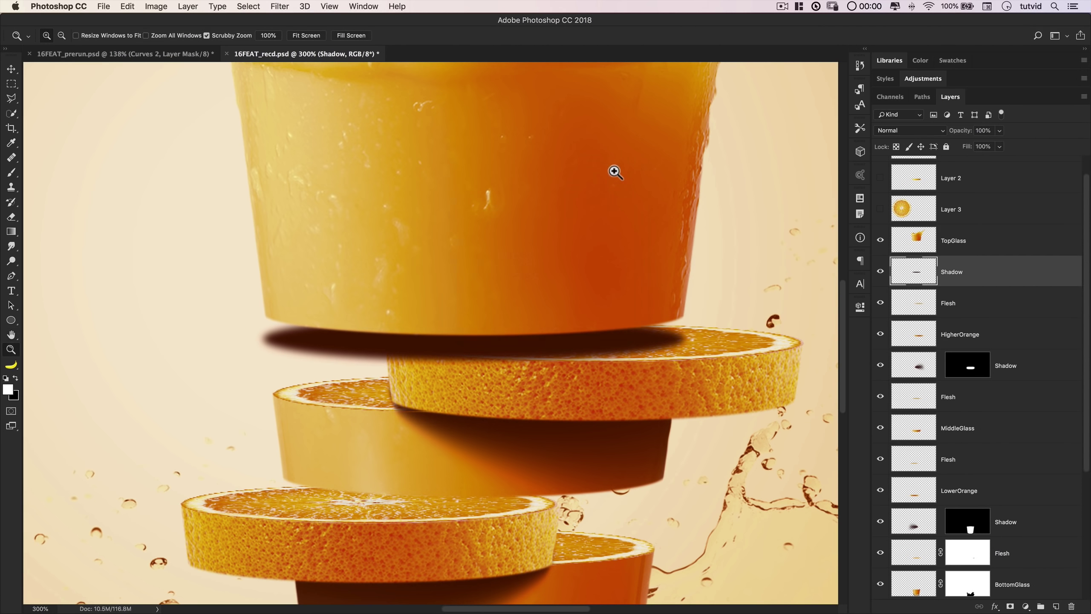
# Nudge the blurred shadow slightly up and sideways so it sits tight under the base of the top glass
pyautogui.press('v')
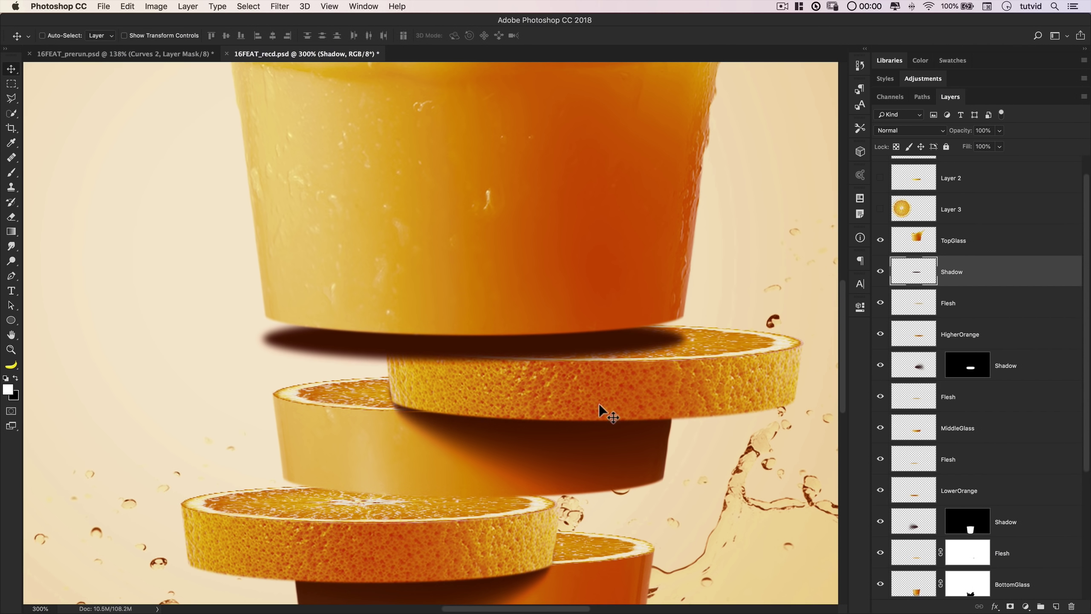
pyautogui.hotkey('shift', 'Up')
pyautogui.hotkey('shift', 'Up')
pyautogui.press('Down')
pyautogui.press('Down')
pyautogui.press('Down')
pyautogui.press('Down')
pyautogui.press('Down')
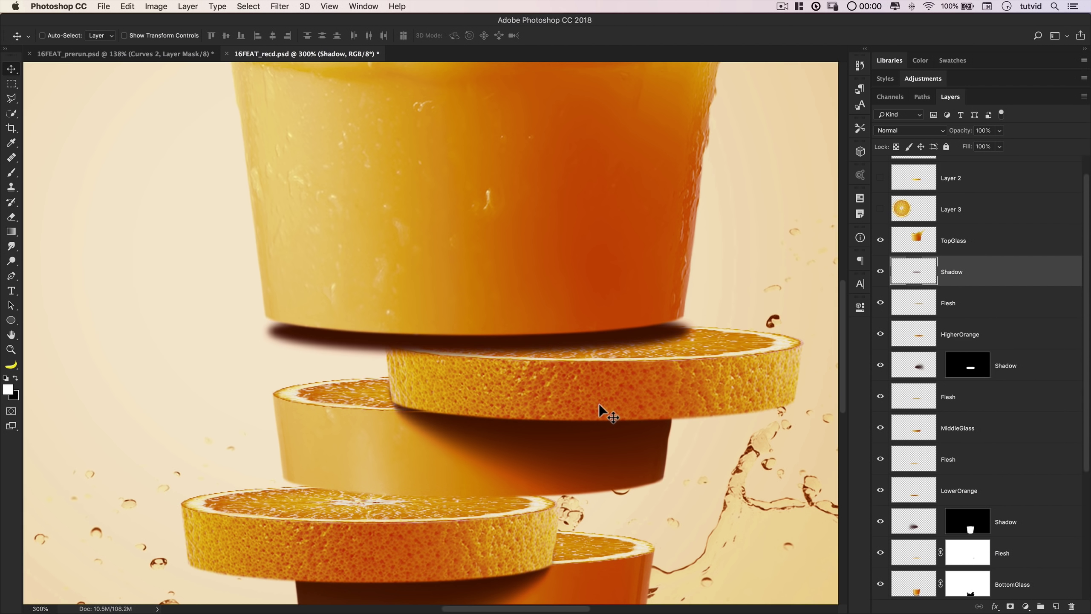
pyautogui.press('Right')
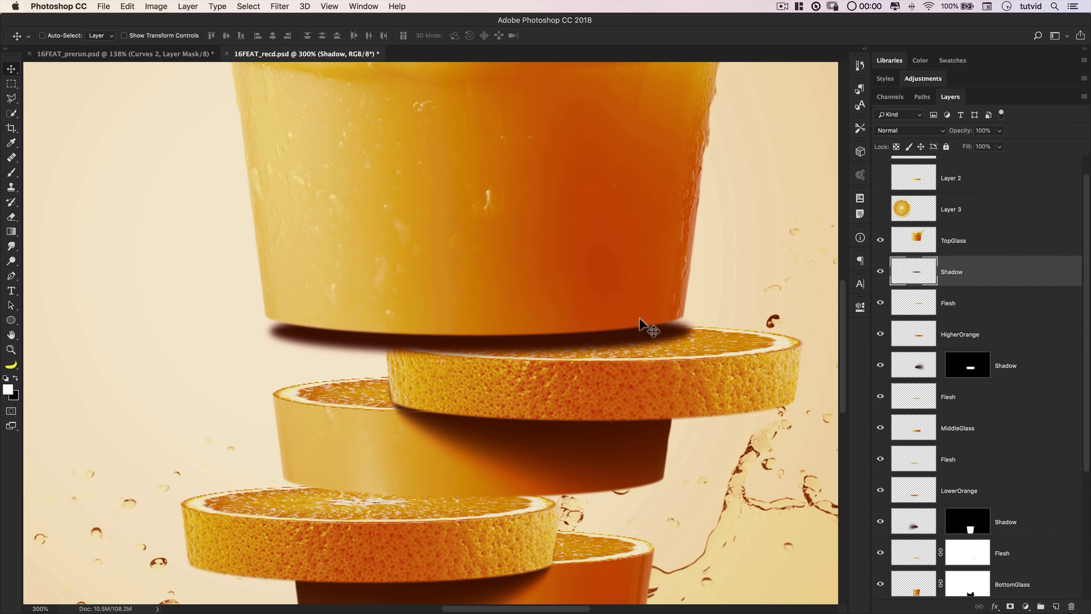
# Duplicate the top glass's Shadow layer and place the copy directly below MiddleGlass, above the lower orange's Flesh layer
pyautogui.press('super+minus')
pyautogui.press('super+minus')
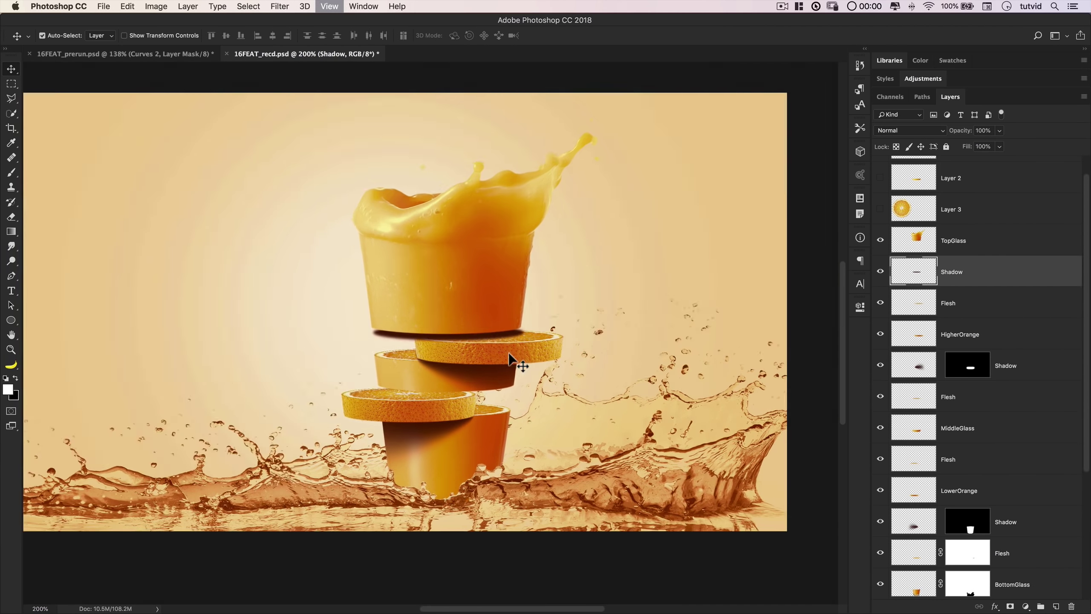
pyautogui.press('super+minus')
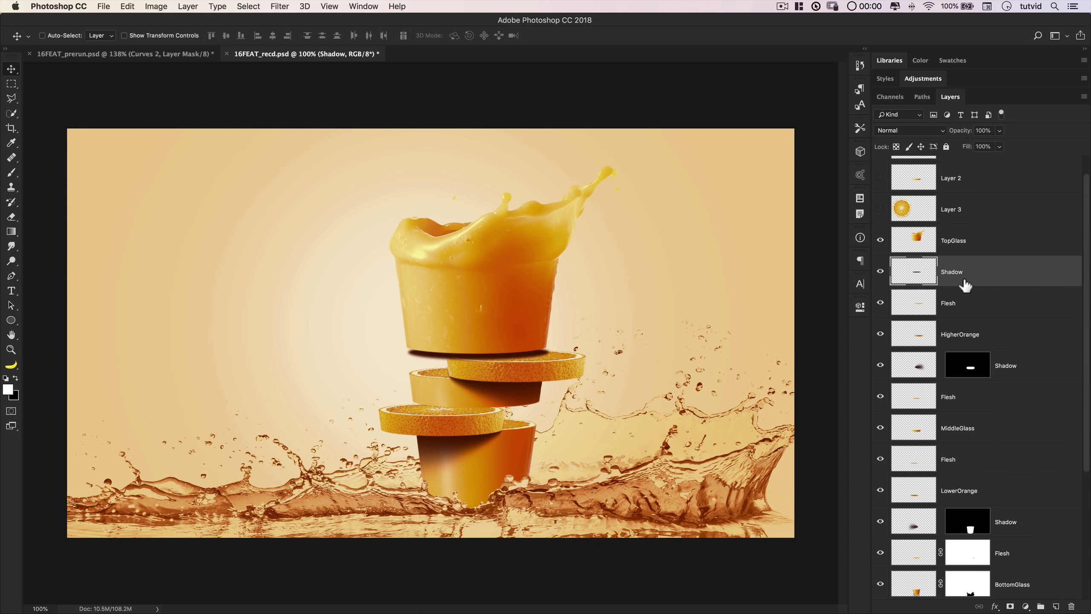
pyautogui.moveTo(963, 275); pyautogui.dragTo(975, 447)
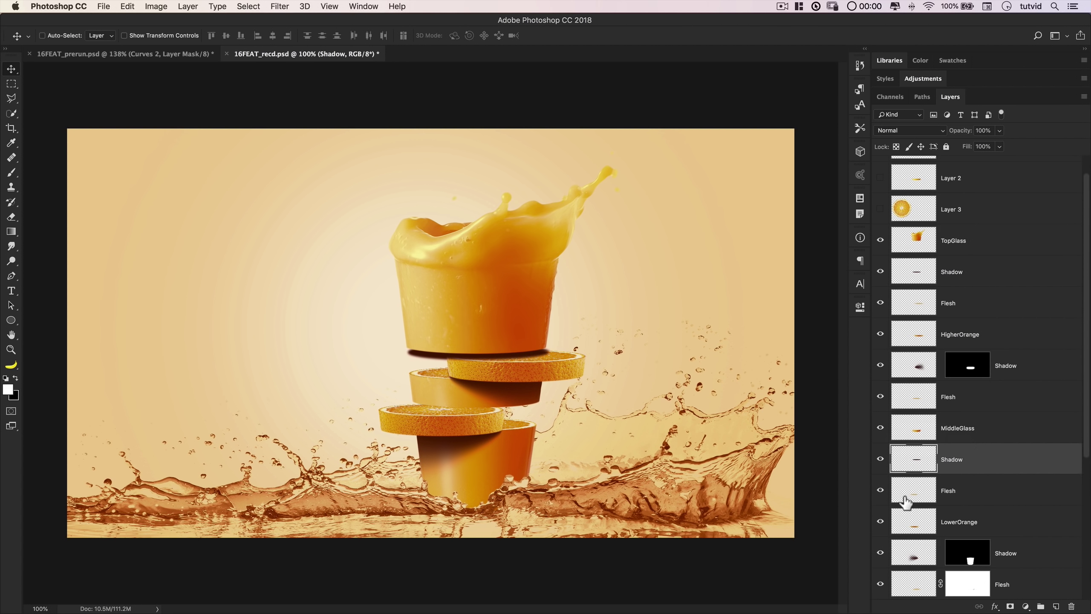
# Move the copied shadow beneath the base of the middle glass slice and clip it to the lower orange's Flesh layer
pyautogui.click(880, 491)
pyautogui.click(881, 492)
pyautogui.click(881, 492)
pyautogui.click(881, 493)
pyautogui.moveTo(499, 352); pyautogui.dragTo(504, 395)
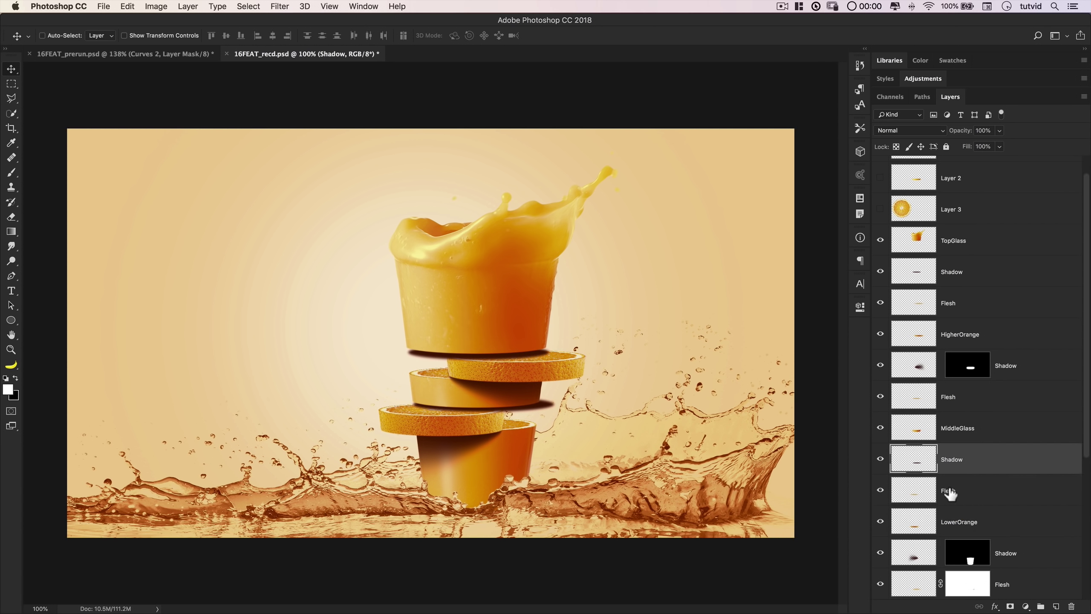
pyautogui.press('super+alt+g')
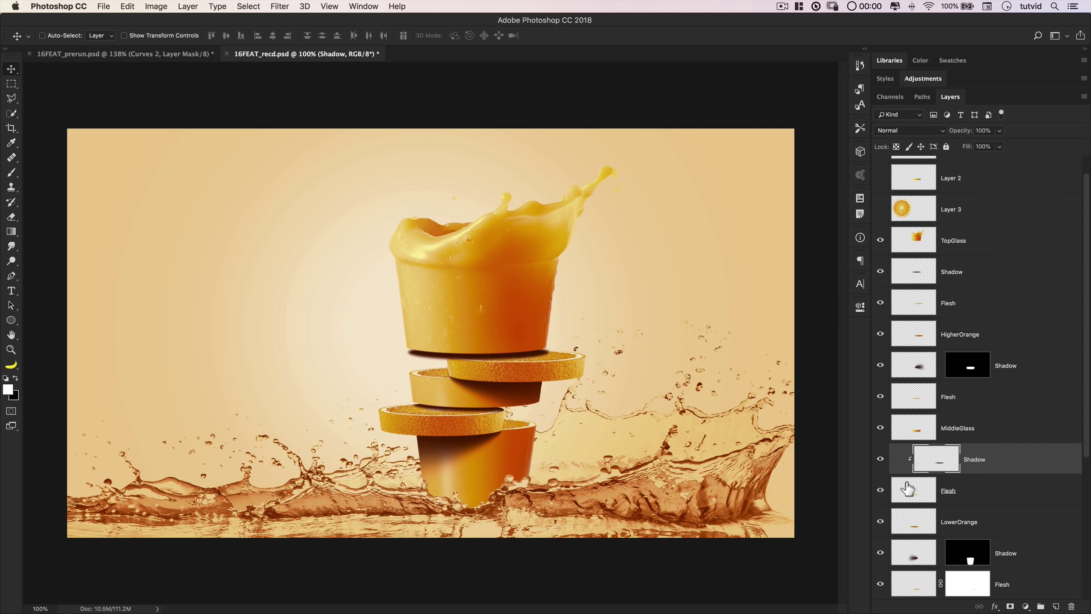
# Clip the Shadow layer beneath TopGlass to the higher orange's Flesh layer and set its opacity to 85%
pyautogui.click(983, 277)
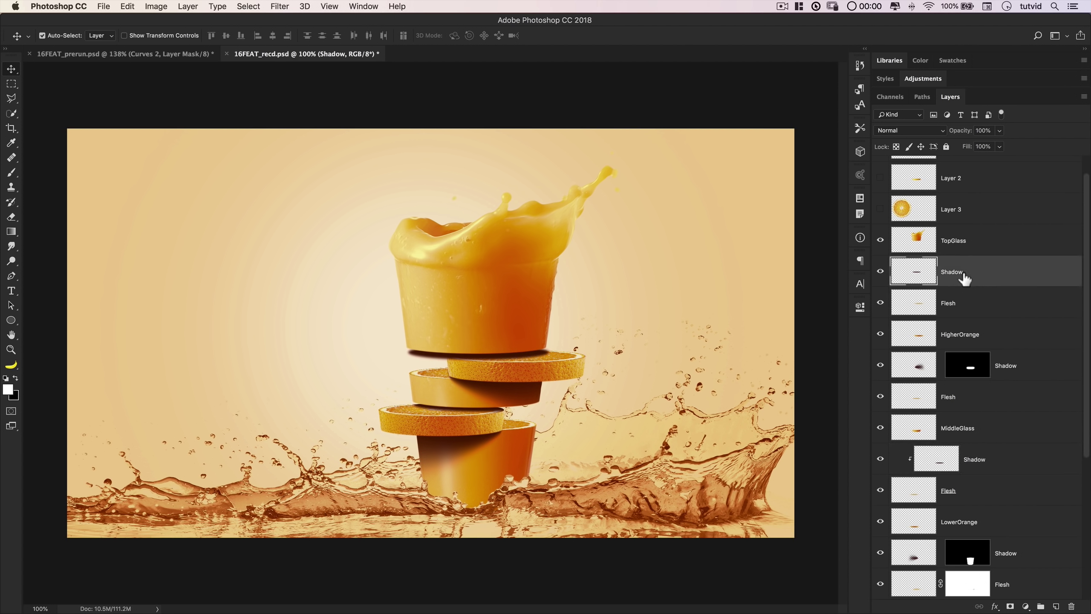
pyautogui.press('super+alt+g')
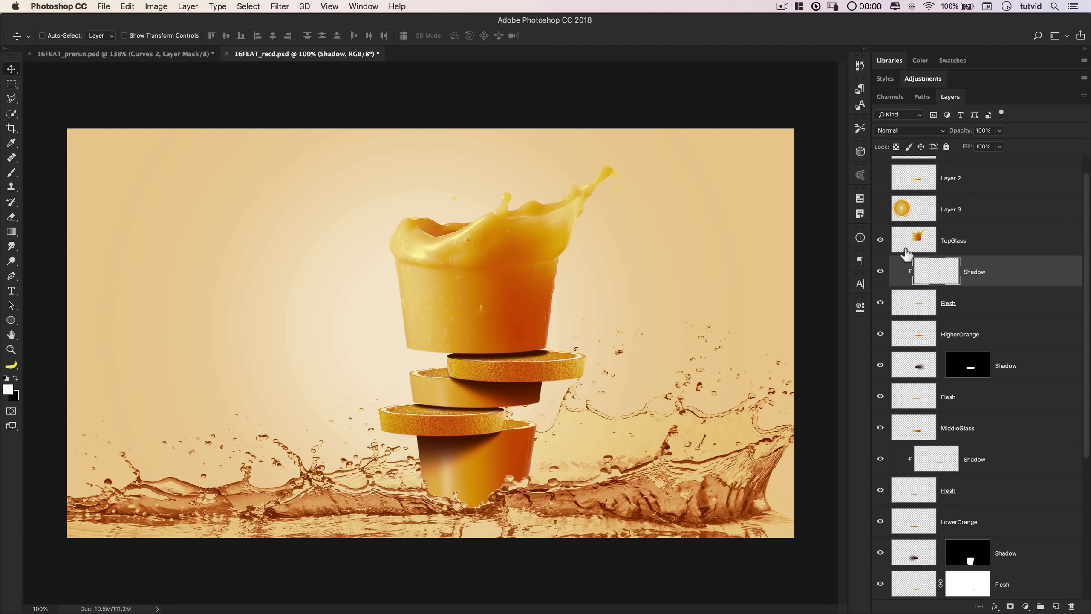
pyautogui.click(982, 131)
pyautogui.write('40')
pyautogui.press('Tab')
pyautogui.hotkey('shift', 'Tab')
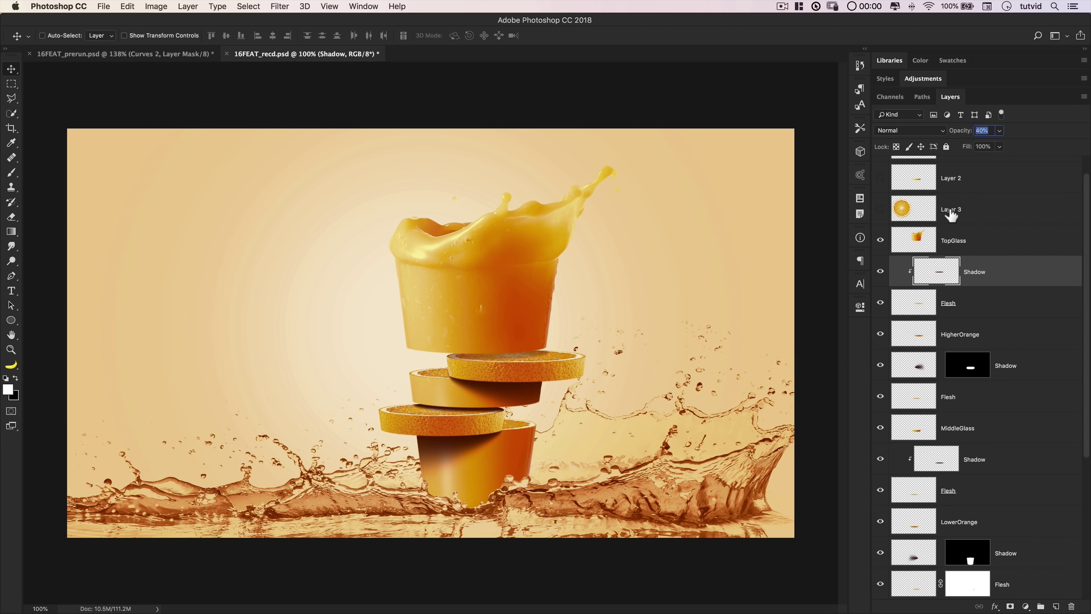
pyautogui.write('65')
pyautogui.press('Tab')
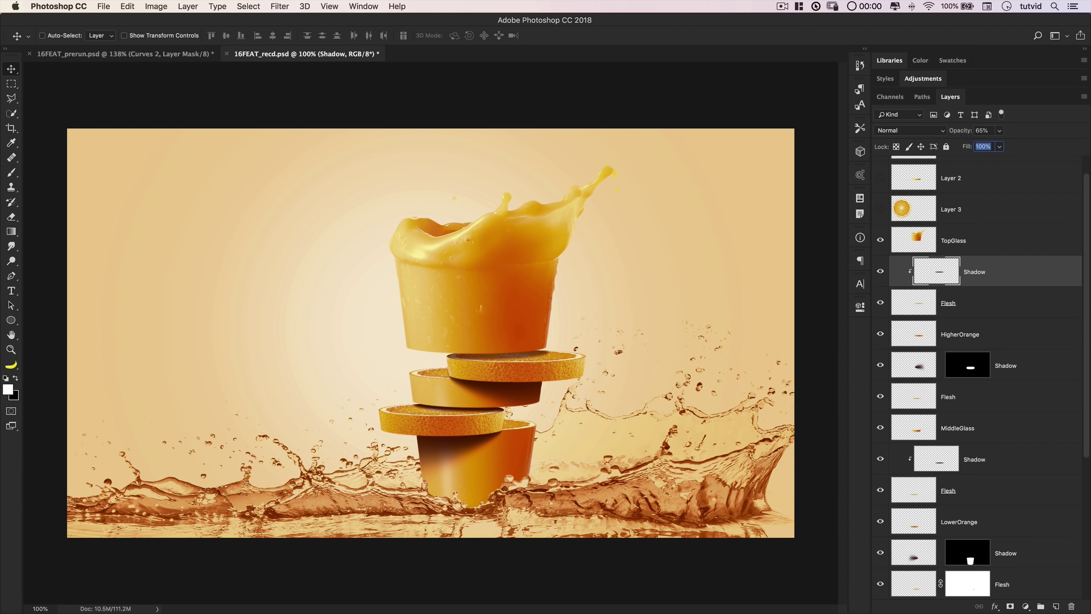
pyautogui.click(983, 129)
pyautogui.write('85')
pyautogui.press('Tab')
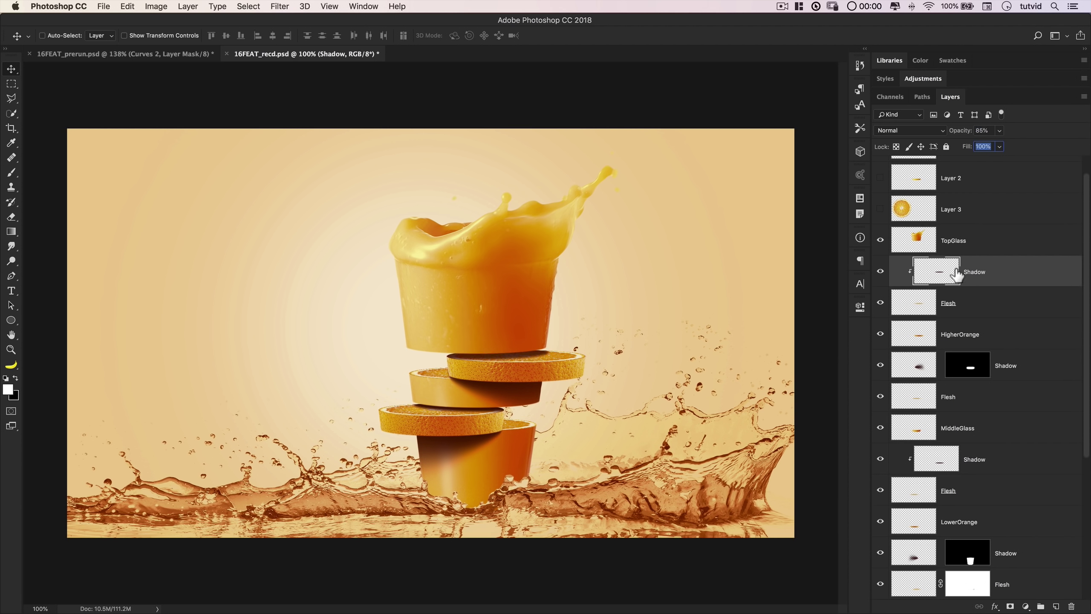
# Set the clipped Shadow layer beneath MiddleGlass to 85% opacity and reapply the last Gaussian Blur to it
pyautogui.click(936, 460)
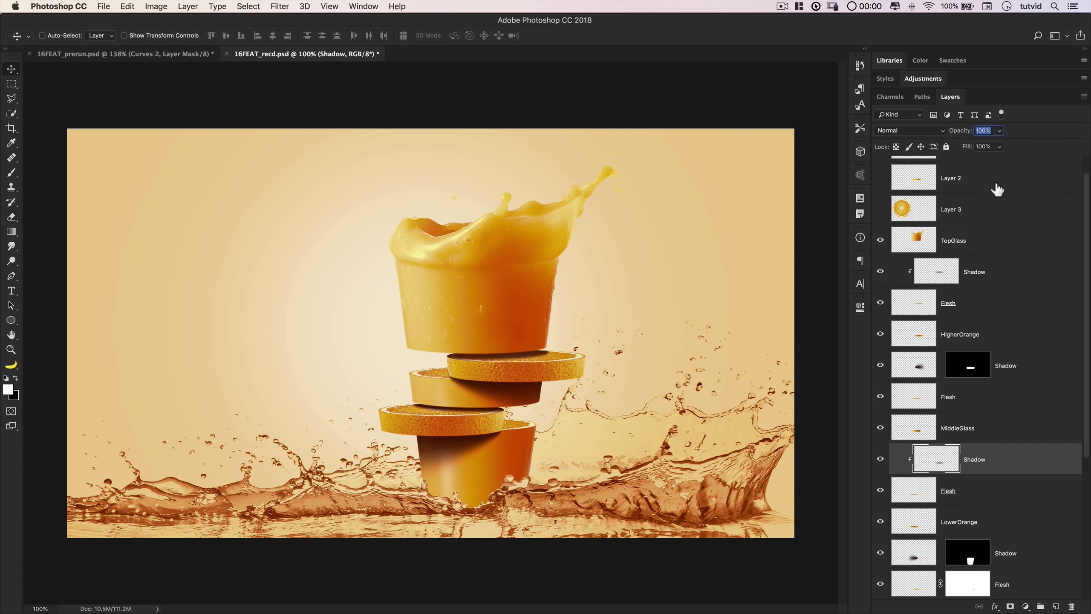
pyautogui.write('85')
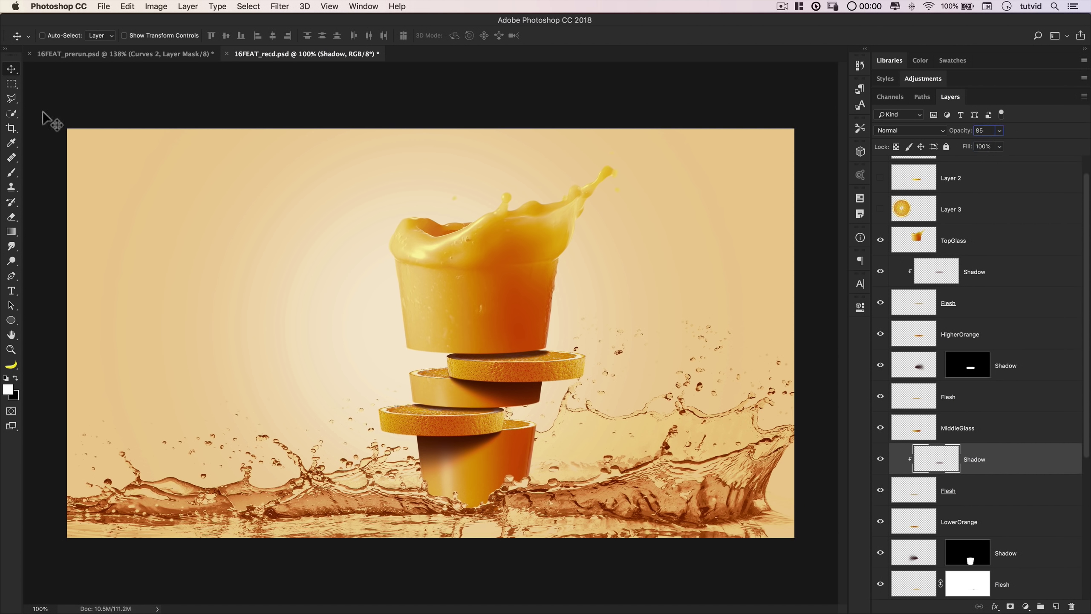
pyautogui.click(275, 7)
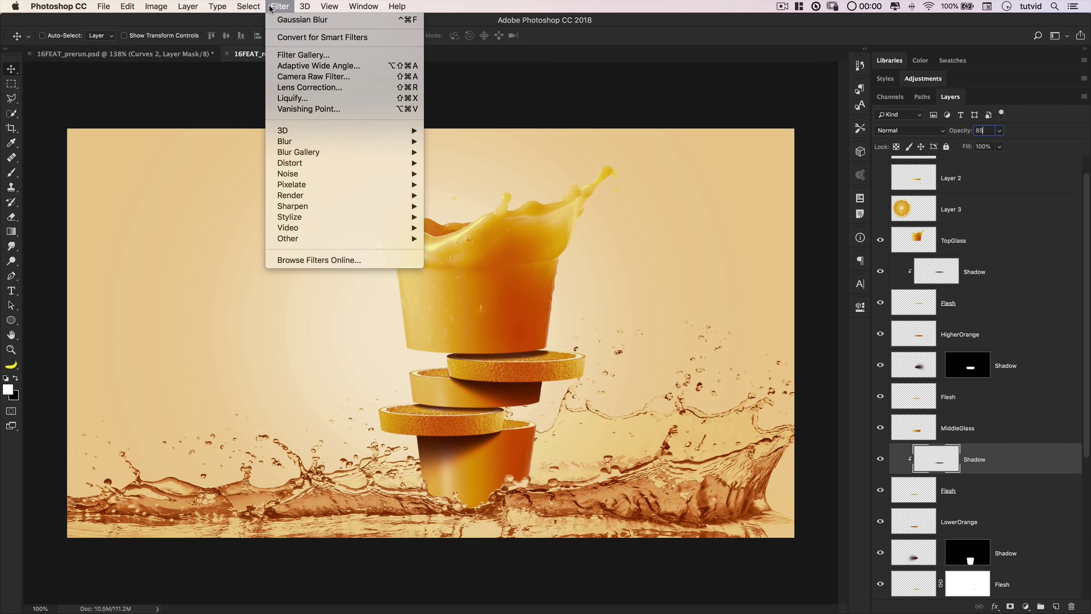
pyautogui.click(313, 20)
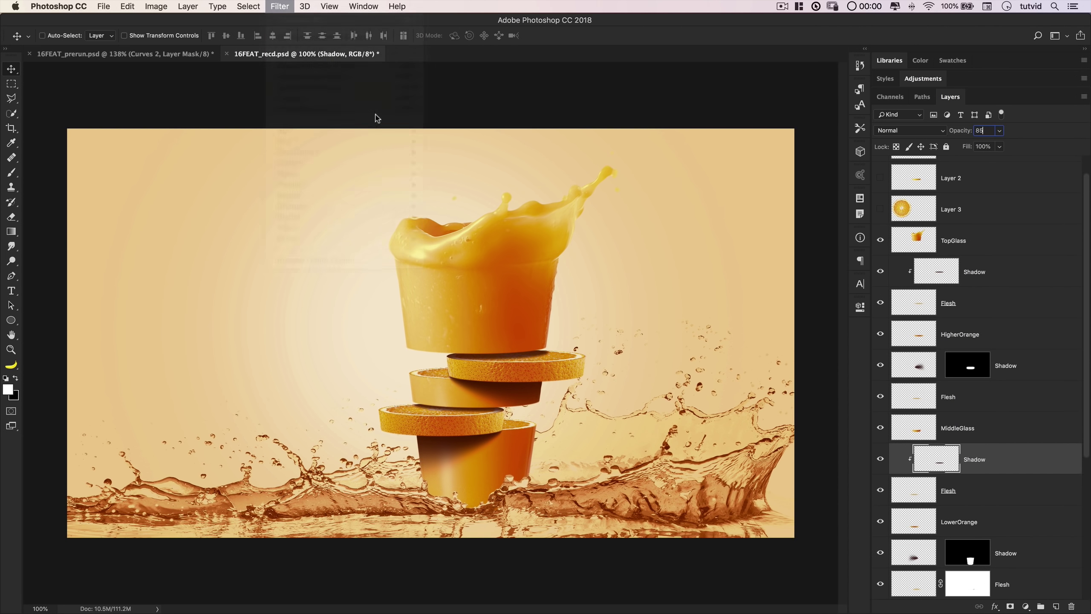
# Reapply the last Gaussian Blur to the clipped Shadow layer beneath TopGlass
pyautogui.click(930, 271)
pyautogui.click(272, 7)
pyautogui.click(301, 19)
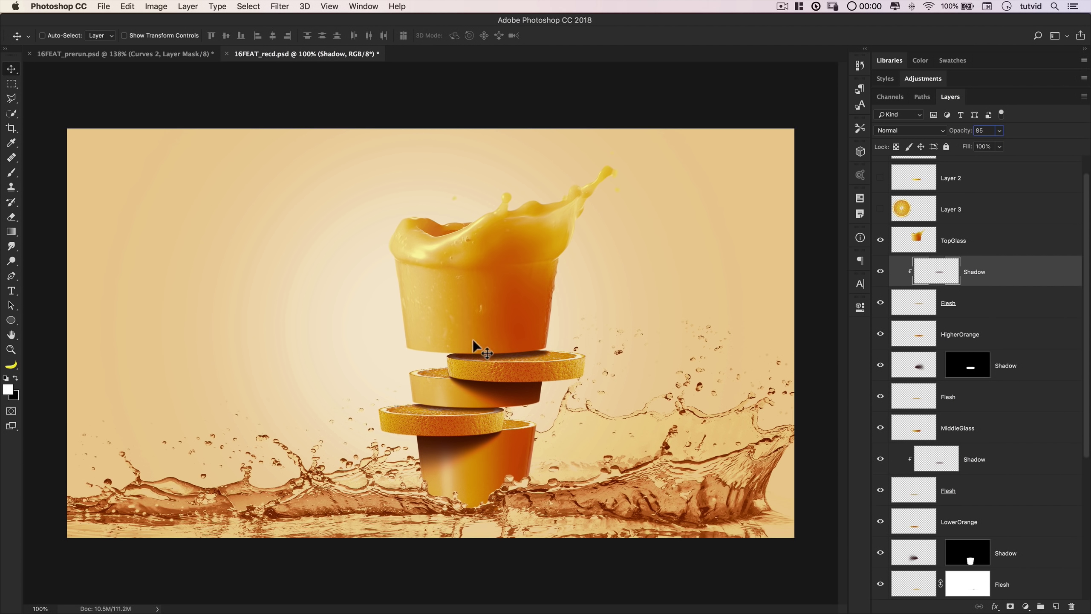
pyautogui.press('Return')
pyautogui.press('Tab')
# Set the opacity of the clipped Shadow layer beneath MiddleGlass to 75%
pyautogui.click(943, 462)
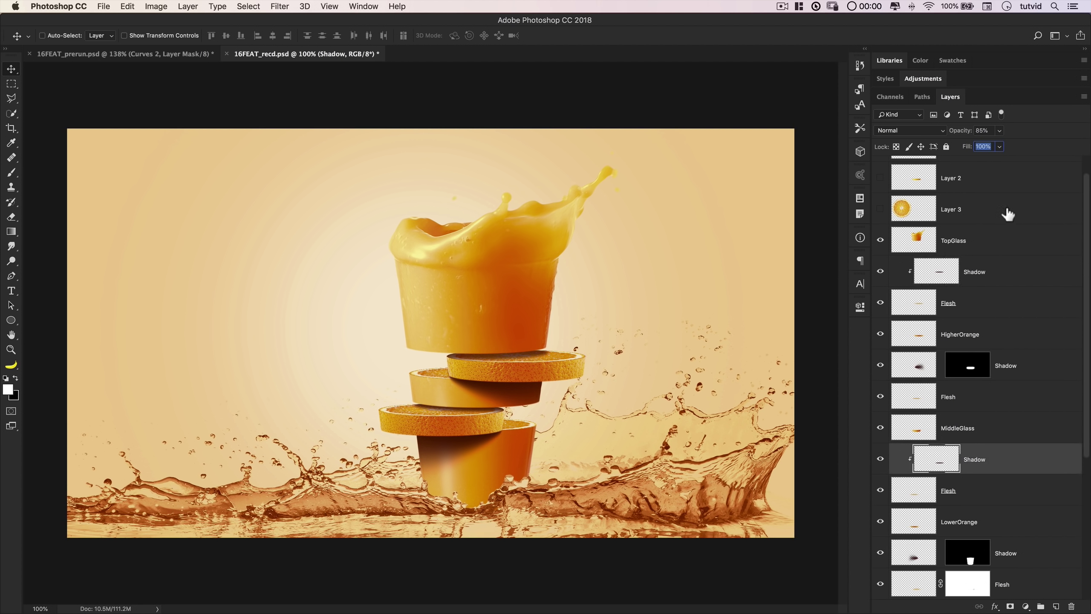
pyautogui.click(984, 131)
pyautogui.write('75')
pyautogui.press('Tab')
# Delete the unused layers stacked above TopGlass, including Layer 2 and Layer 3
pyautogui.click(966, 249)
pyautogui.scroll(1, 979, 248)
pyautogui.click(958, 244)
pyautogui.keyDown('shift'); pyautogui.click(983, 182); pyautogui.keyUp('shift')
pyautogui.press('Delete')
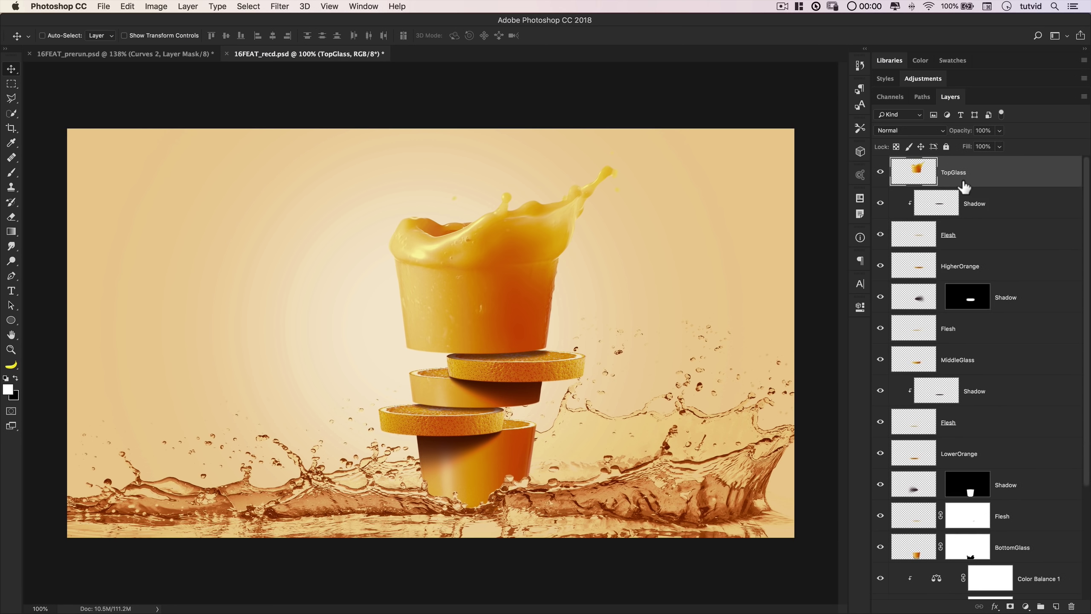
# Add a new layer above TopGlass and name it D&B
pyautogui.click(1056, 606)
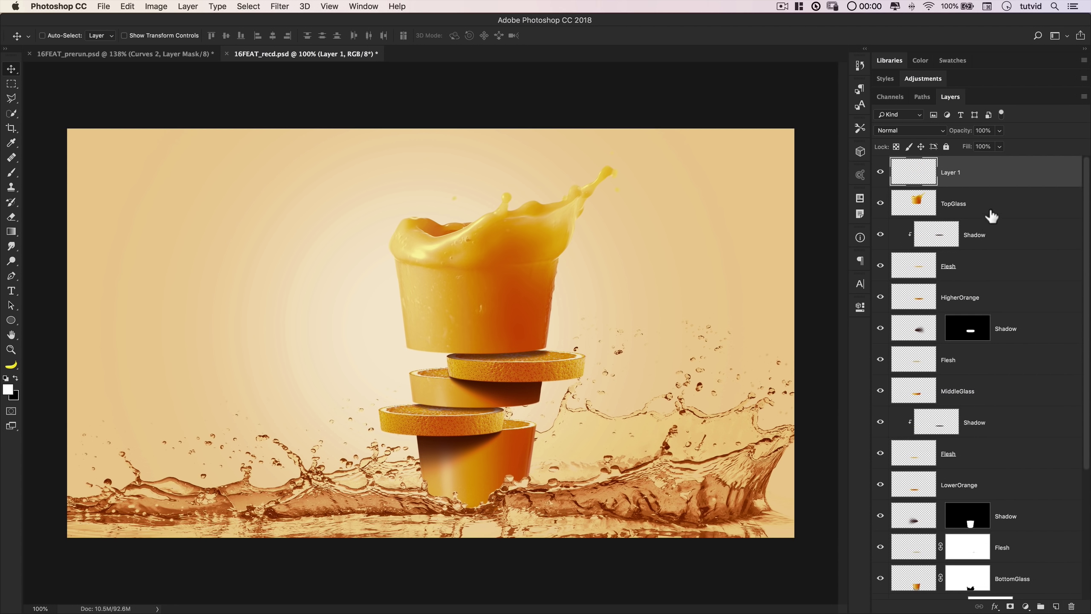
pyautogui.write('D&B')
pyautogui.press('Return')
# Fill the D&B layer with 50% Gray and set its blend mode to Overlay
pyautogui.click(127, 6)
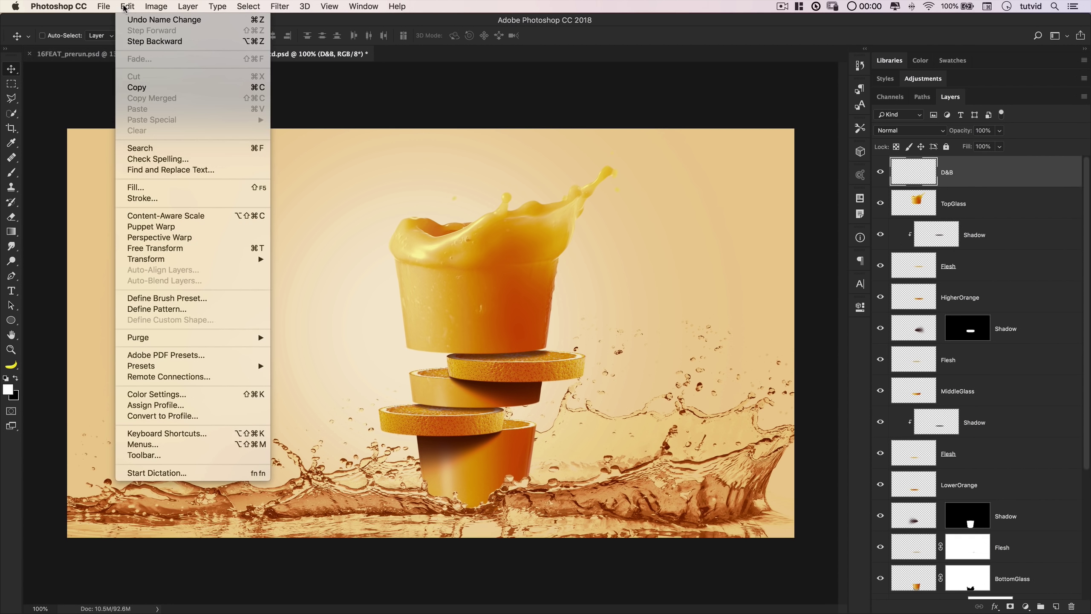
pyautogui.click(135, 187)
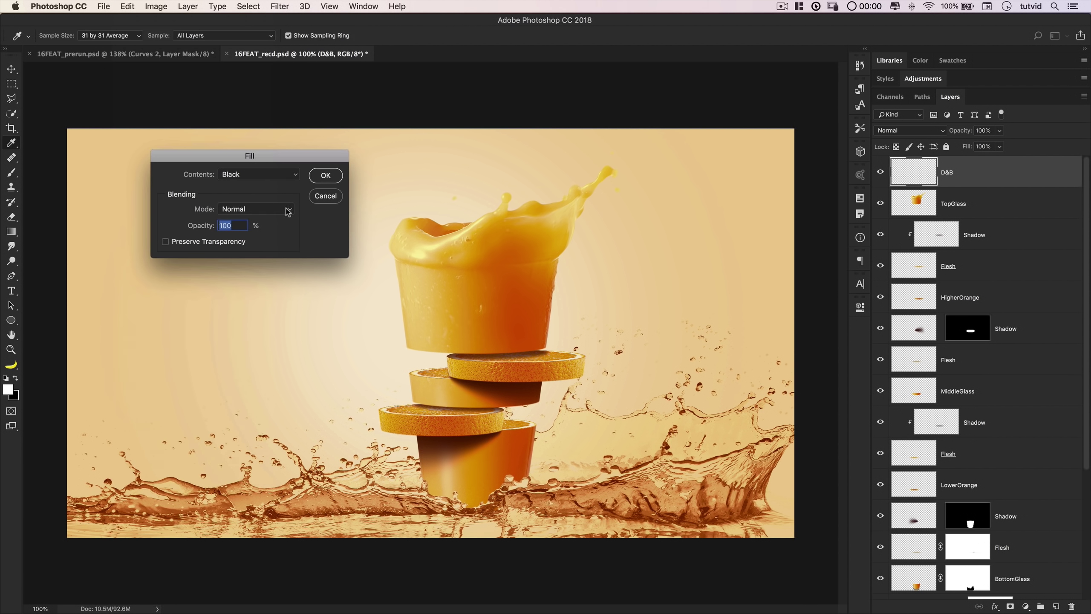
pyautogui.click(246, 175)
pyautogui.click(247, 185)
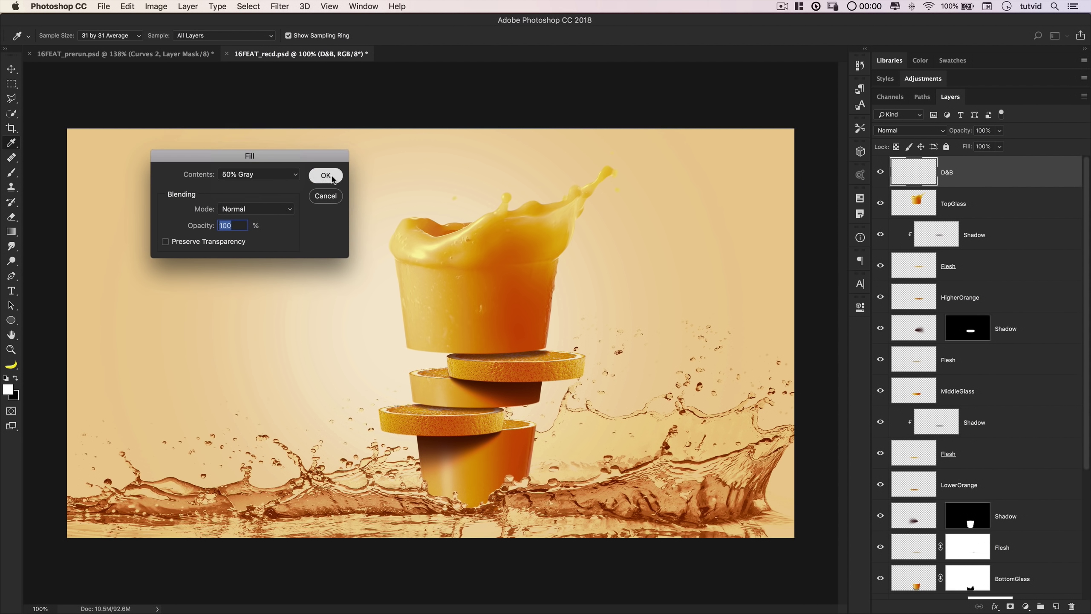
pyautogui.click(328, 175)
pyautogui.click(919, 133)
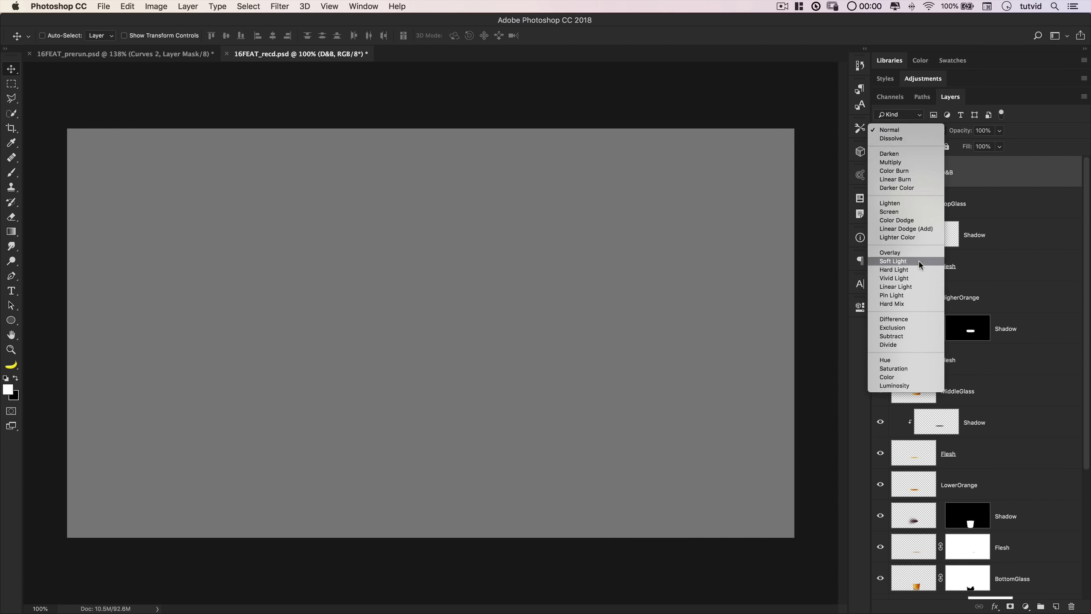
pyautogui.click(898, 253)
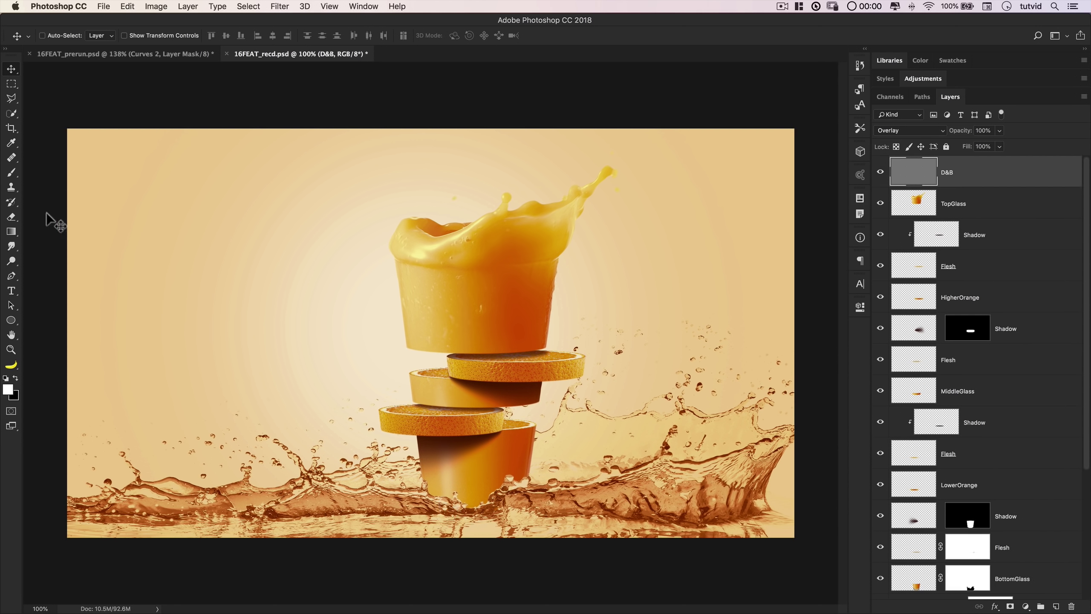
# Darken the water splash along the base of the image with the Burn tool on the D&B layer
pyautogui.click(11, 249)
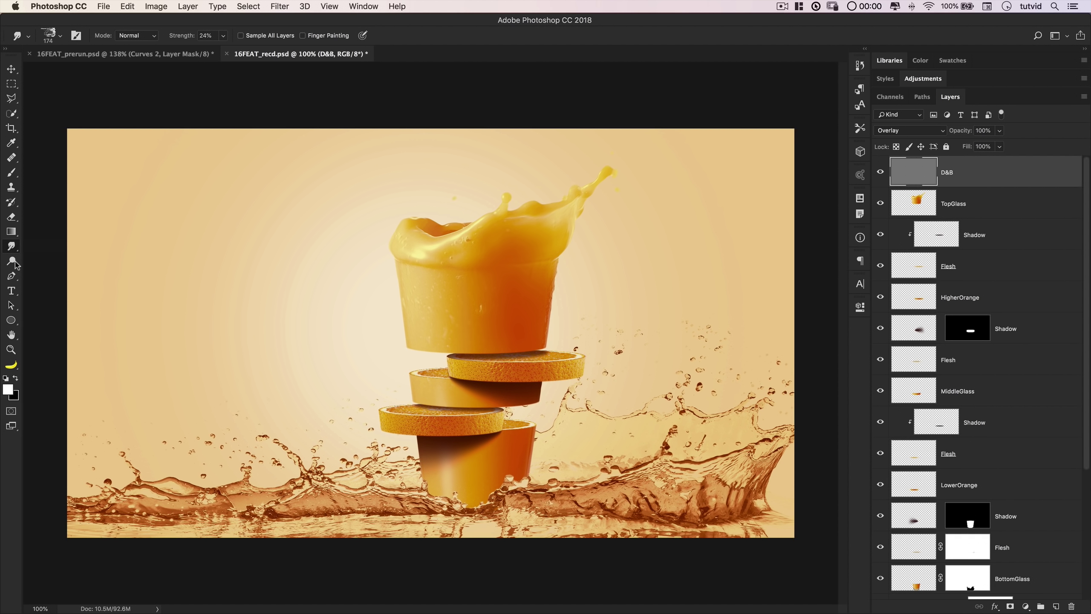
pyautogui.click(11, 260)
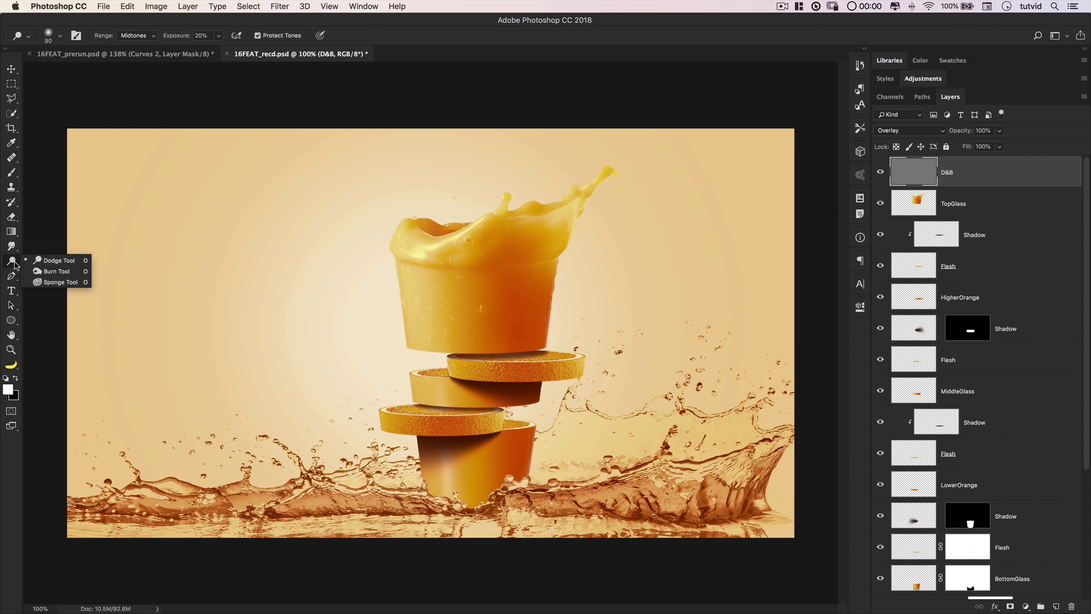
pyautogui.click(54, 273)
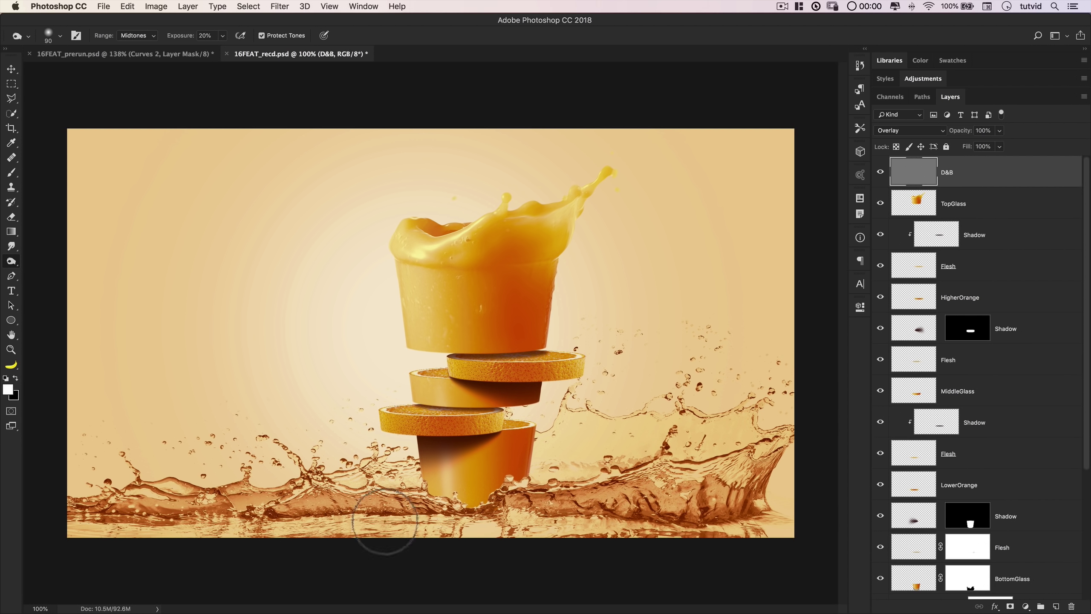
pyautogui.moveTo(142, 541); pyautogui.dragTo(110, 541)
pyautogui.moveTo(403, 520)
pyautogui.mouseDown()
pyautogui.moveTo(600, 535)
pyautogui.moveTo(571, 492)
pyautogui.moveTo(775, 519)
pyautogui.moveTo(718, 464)
pyautogui.moveTo(494, 559)
pyautogui.moveTo(447, 468)
pyautogui.moveTo(503, 473)
pyautogui.moveTo(520, 507)
pyautogui.mouseUp()
pyautogui.press('[')
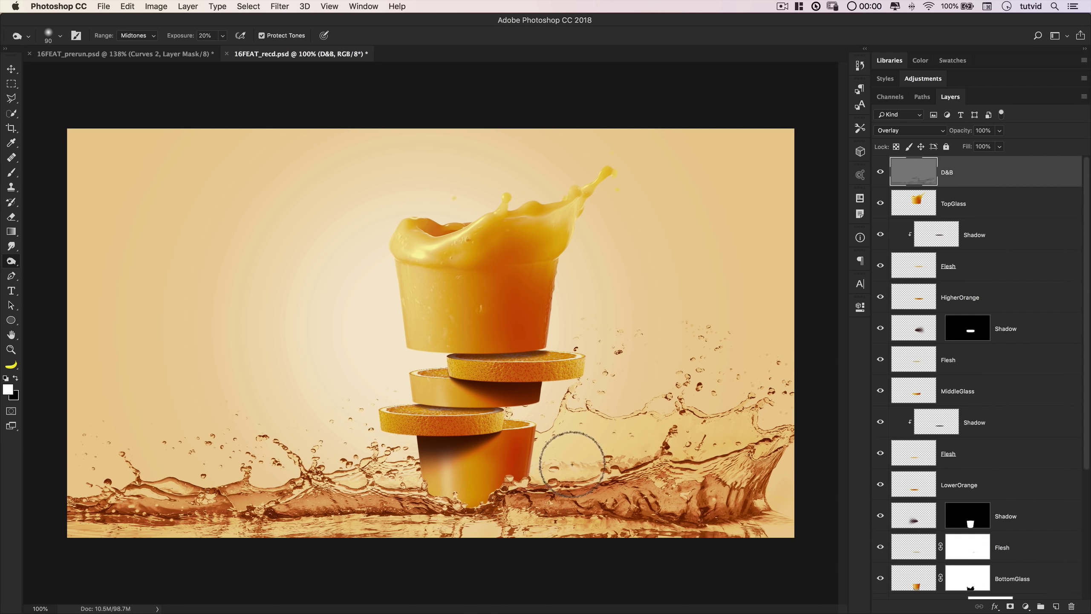
# Reduce the Burn brush to about 40 pixels and darken the shaded areas of the stacked glass and orange slices
pyautogui.press('[')
pyautogui.press('[')
pyautogui.press('[')
pyautogui.press('[')
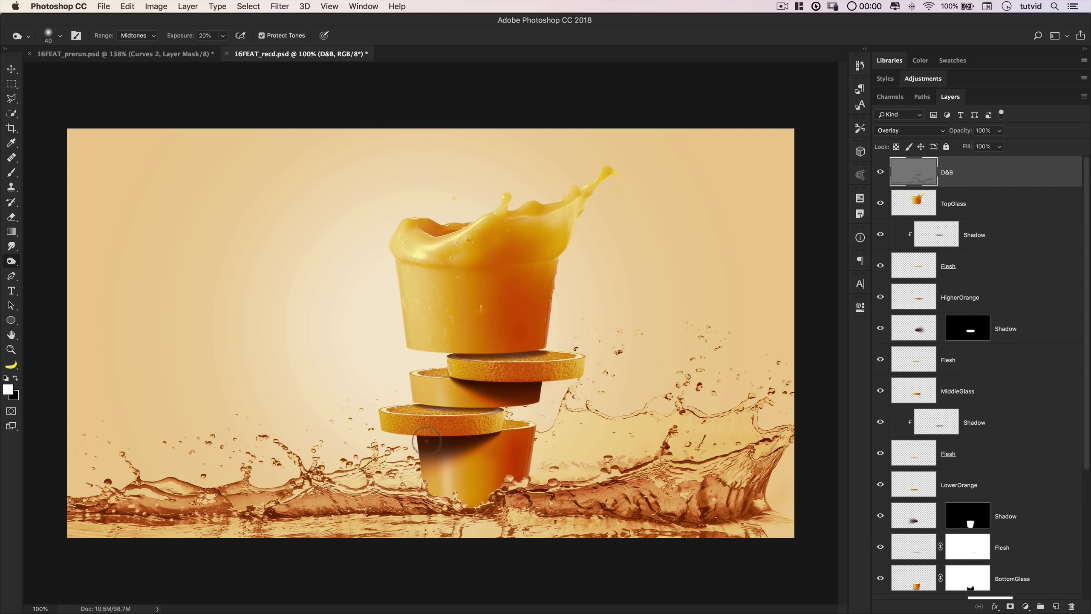
pyautogui.press('[')
pyautogui.press('[')
# Enlarge the Burn brush to about 90–100 pixels and darken the shaded side of the top glass
pyautogui.press(']')
pyautogui.press(']')
pyautogui.press(']')
pyautogui.press(']')
pyautogui.press(']')
pyautogui.press(']')
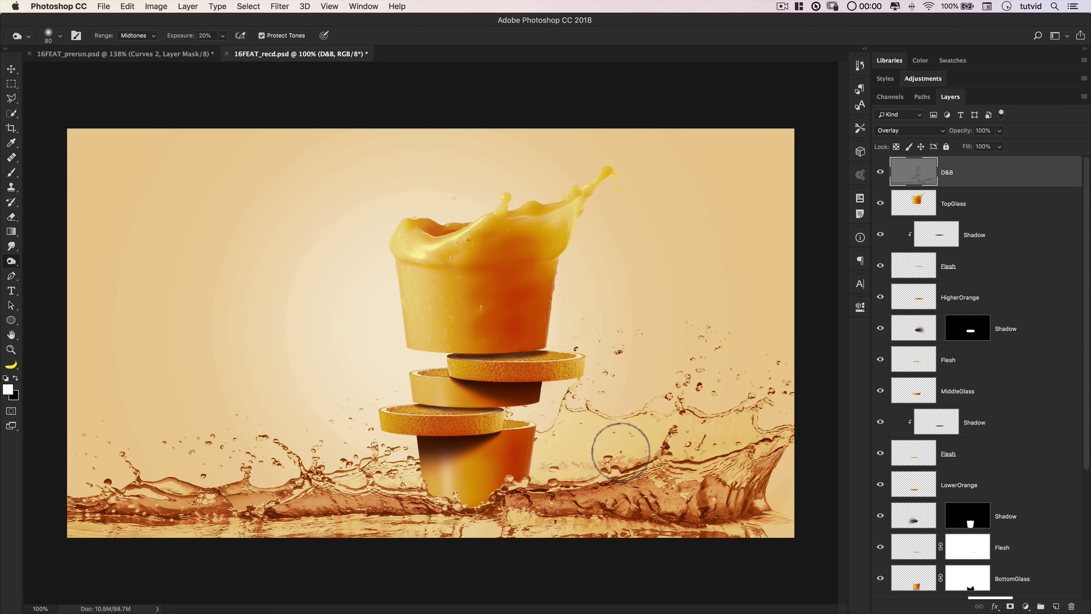
pyautogui.press(']')
pyautogui.press(']')
pyautogui.press(']')
pyautogui.press(']')
pyautogui.press(']')
pyautogui.press(']')
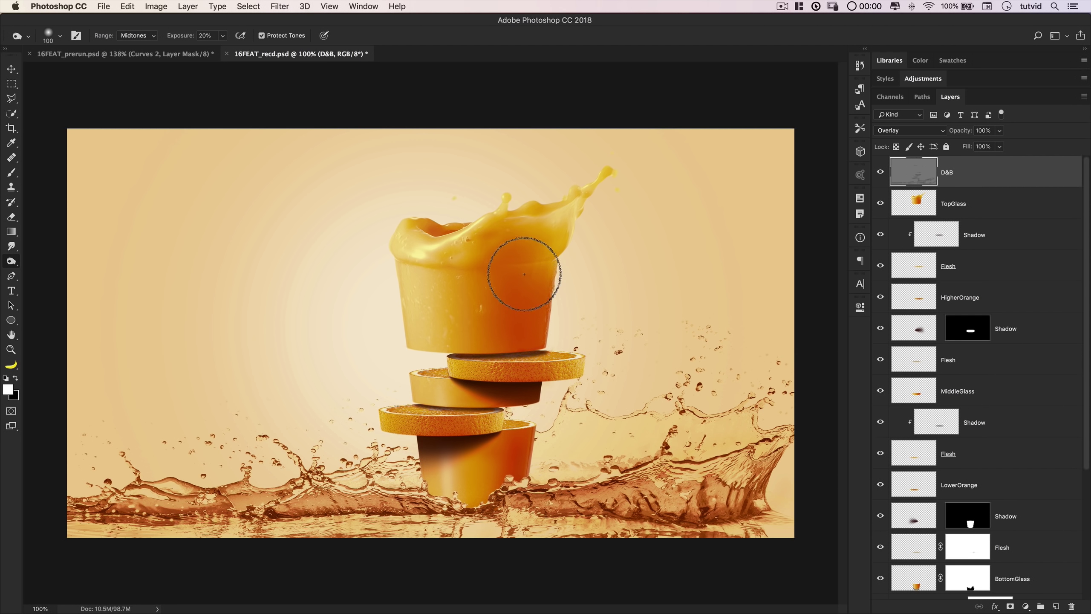
pyautogui.press('[')
pyautogui.press('[')
pyautogui.press('[')
pyautogui.press('[')
pyautogui.press('[')
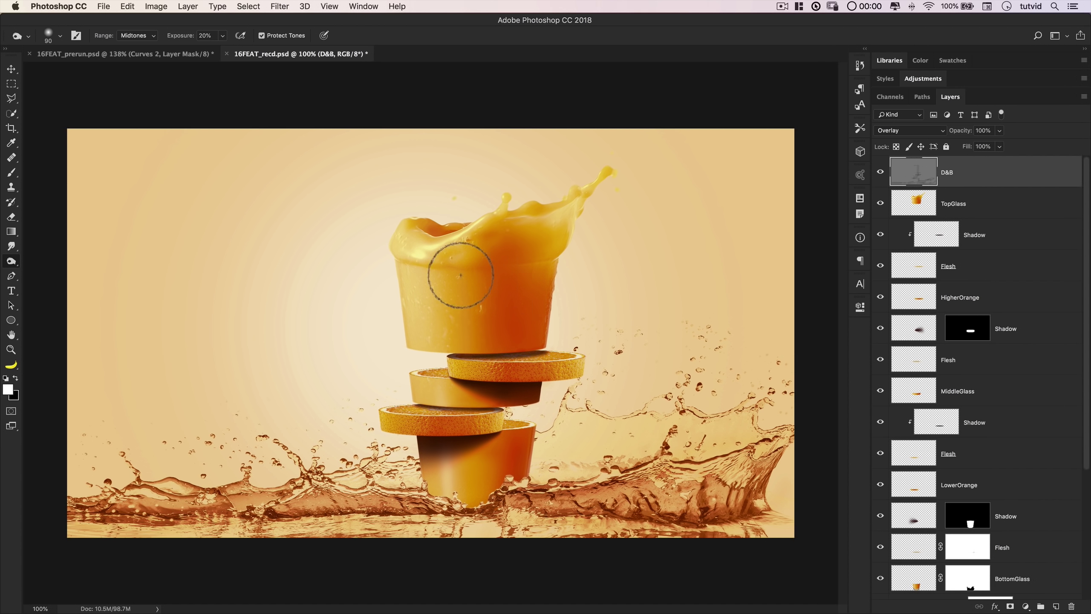
# Burn the rim of the higher orange slice beneath the top glass with a small brush of about 9 pixels
pyautogui.press('[')
pyautogui.press('[')
pyautogui.press('z')
pyautogui.moveTo(492, 381)
pyautogui.mouseDown()
pyautogui.moveTo(494, 358)
pyautogui.moveTo(506, 366)
pyautogui.mouseUp()
pyautogui.press('o')
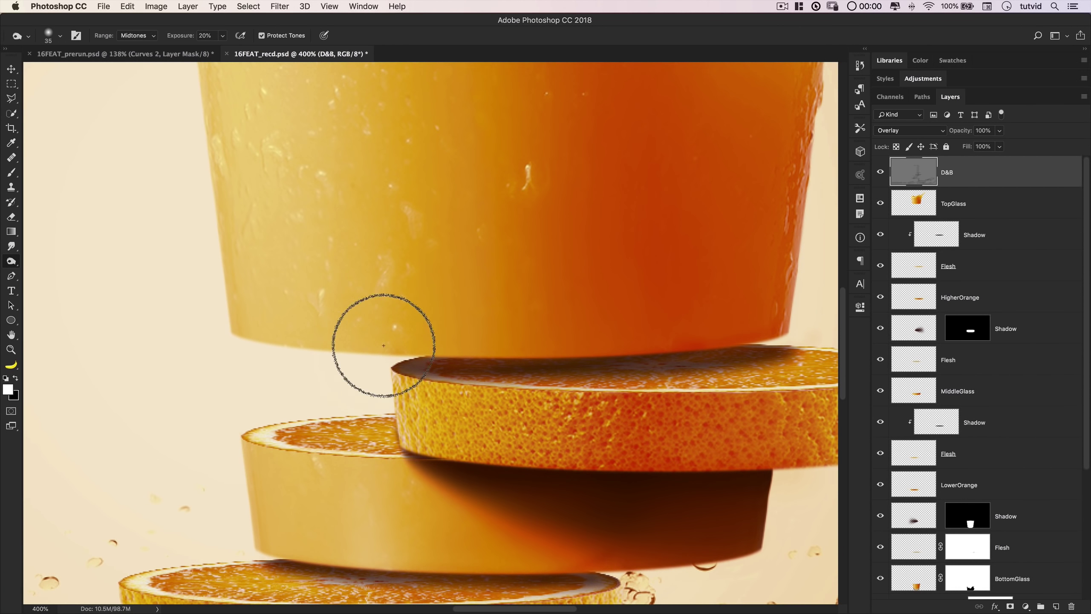
pyautogui.press('[')
pyautogui.press('[')
pyautogui.press('[')
pyautogui.press('[')
pyautogui.press('[')
pyautogui.press('[')
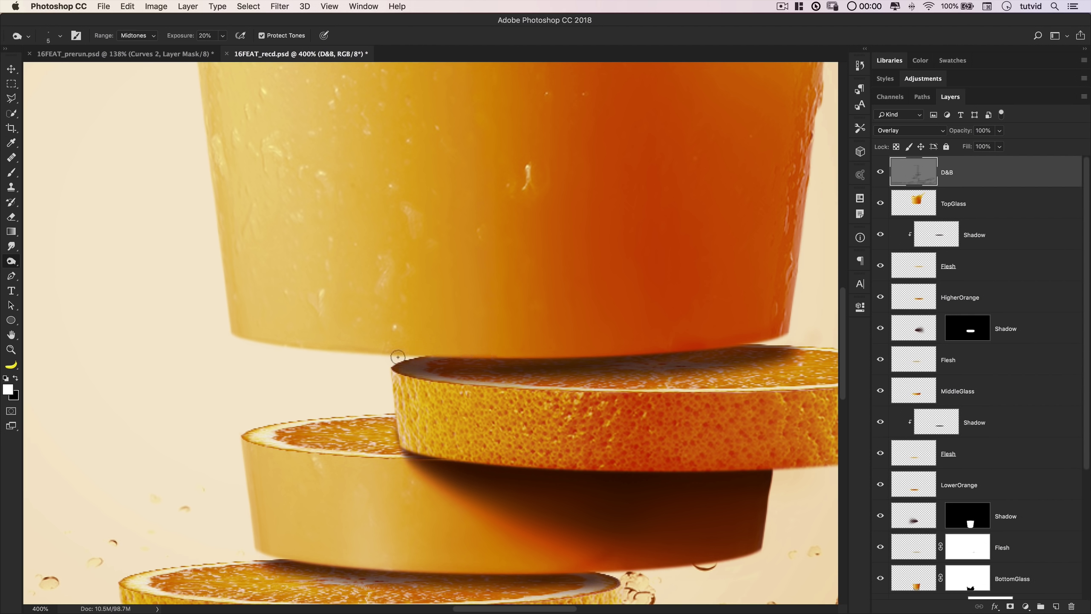
pyautogui.press(']')
pyautogui.press(']')
pyautogui.press(']')
# Burn the contact edges between the lower orange slice and its neighbouring glass slices with the small brush
pyautogui.scroll(-5, 613, 440)
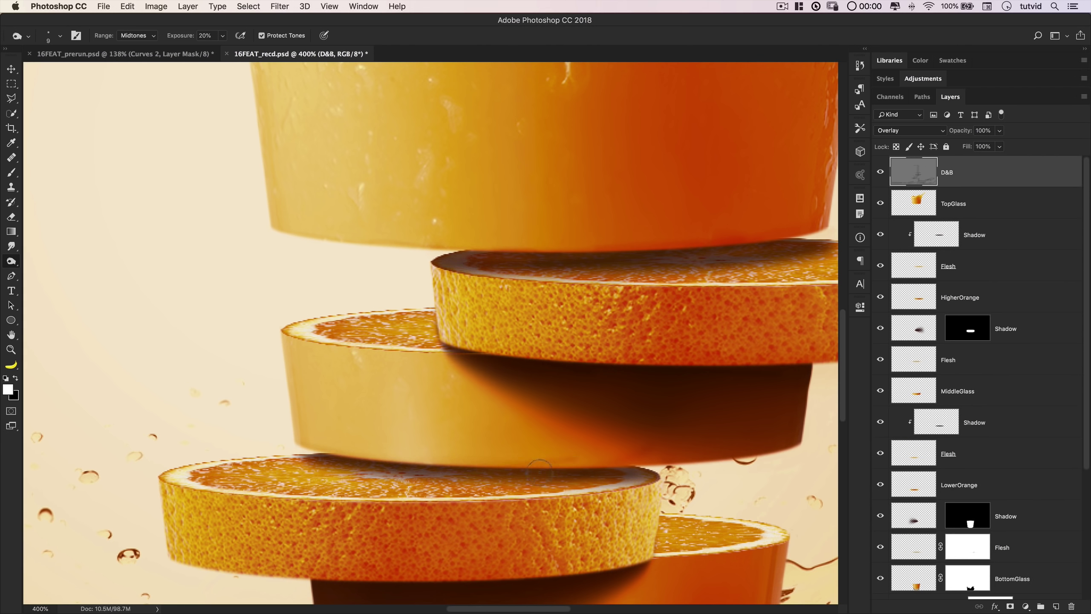
pyautogui.scroll(-5, 832, 445)
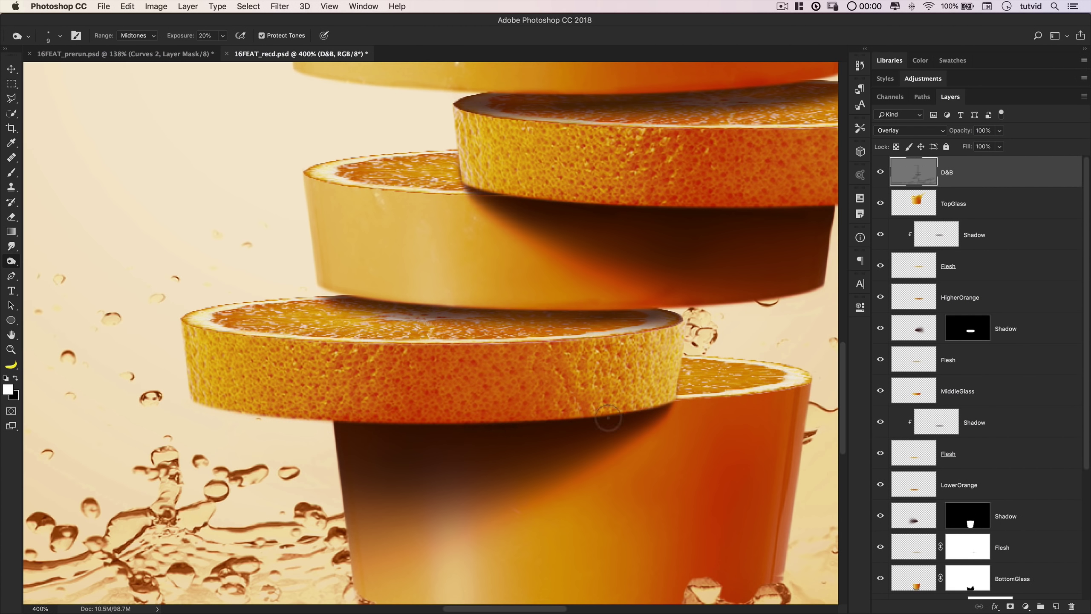
pyautogui.scroll(-5, 696, 421)
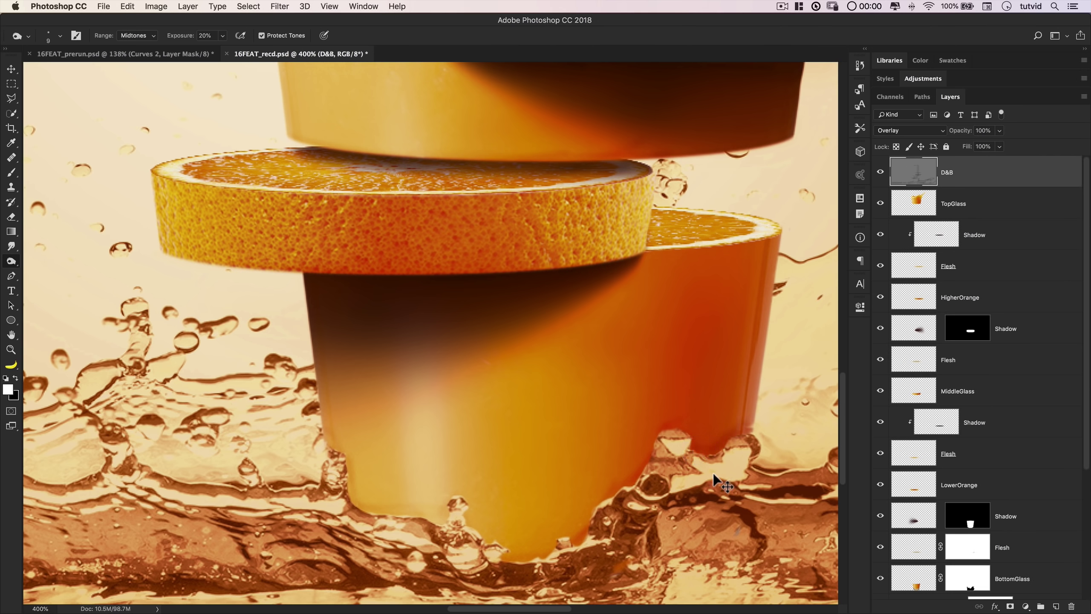
# Dodge the lit areas of the composite on the D&B layer with a brush of about 90 pixels
pyautogui.press('super+minus')
pyautogui.press('super+minus')
pyautogui.press('super+minus')
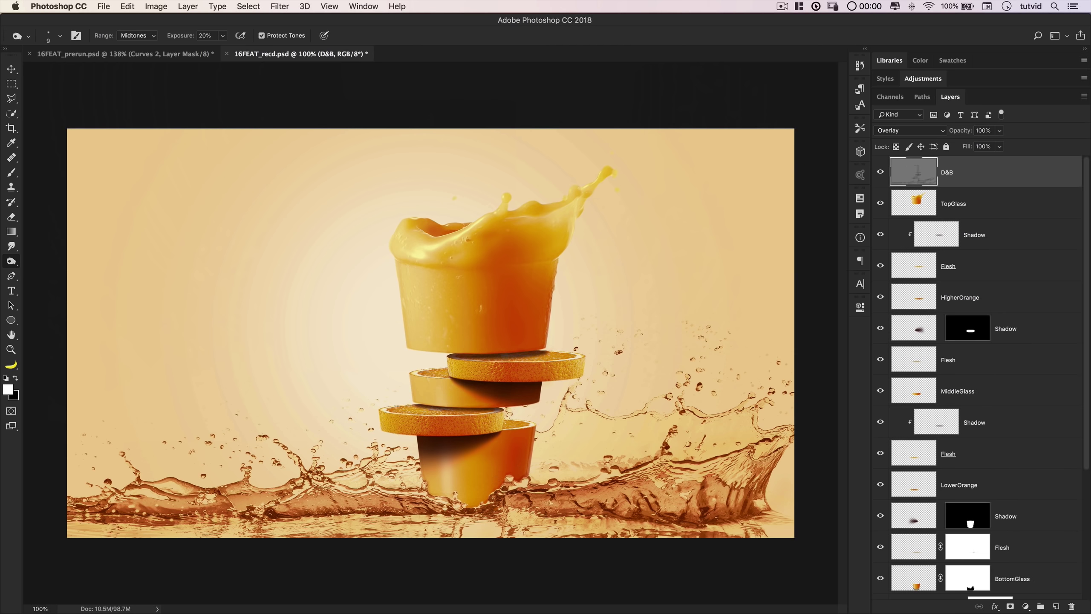
pyautogui.rightClick(14, 264)
pyautogui.click(51, 259)
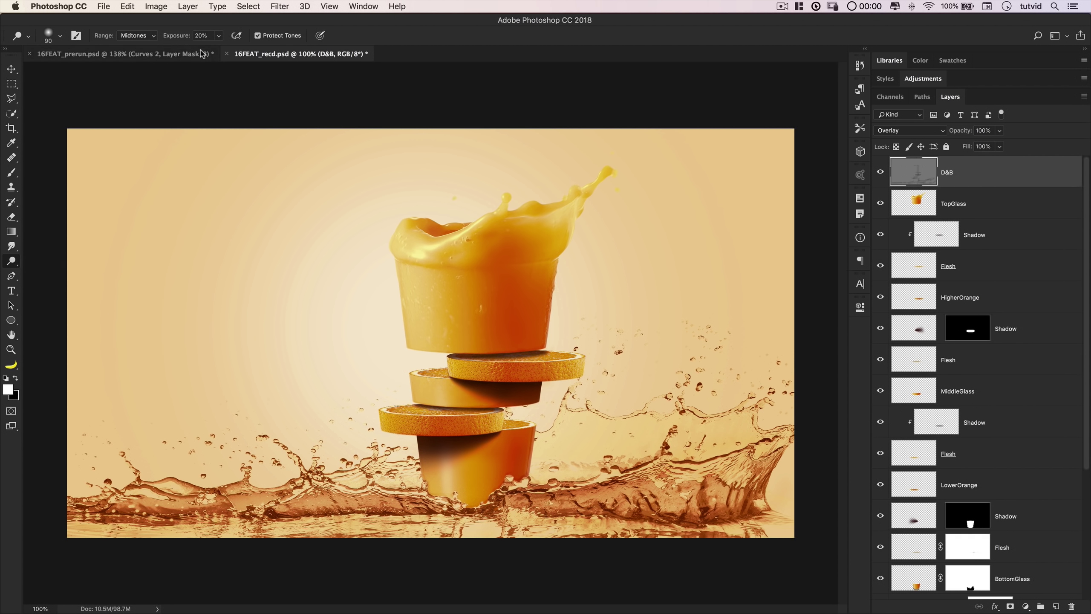
pyautogui.press('z')
pyautogui.click(480, 413)
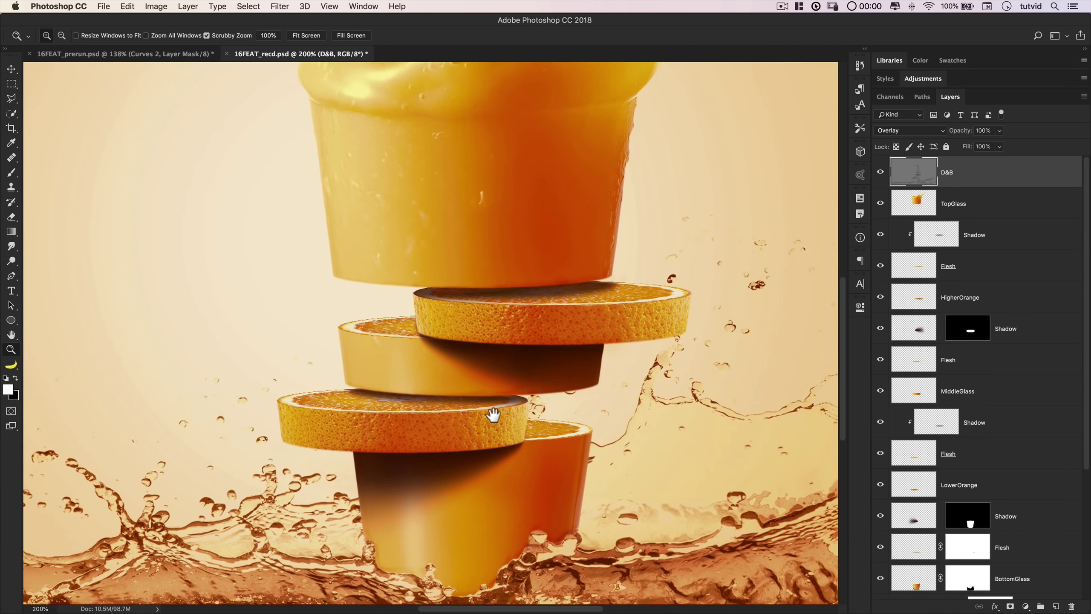
pyautogui.moveTo(498, 437); pyautogui.dragTo(483, 419)
pyautogui.press('super+minus')
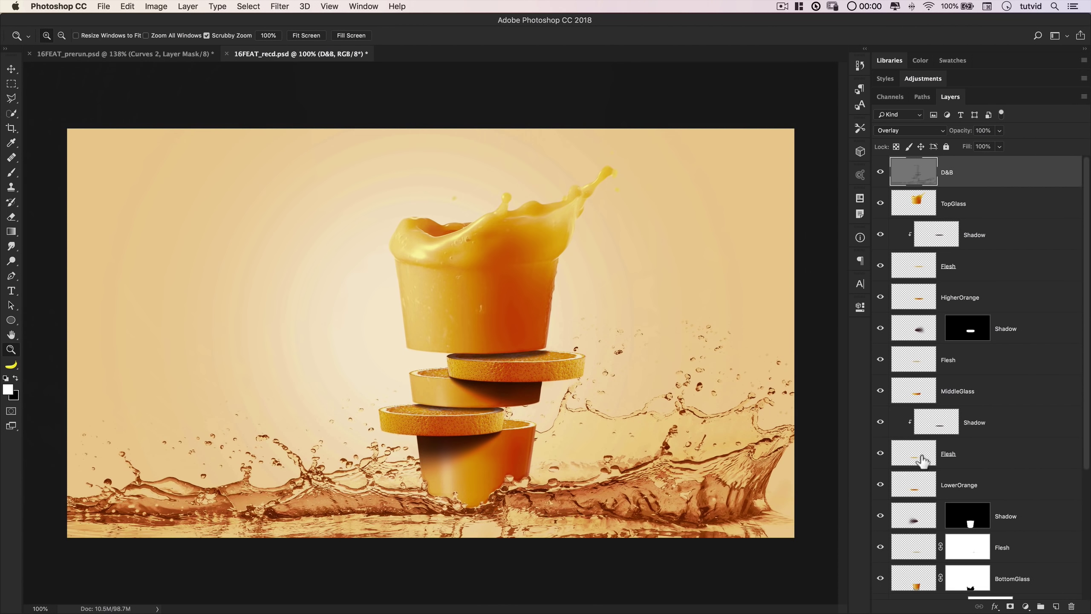
pyautogui.press('o')
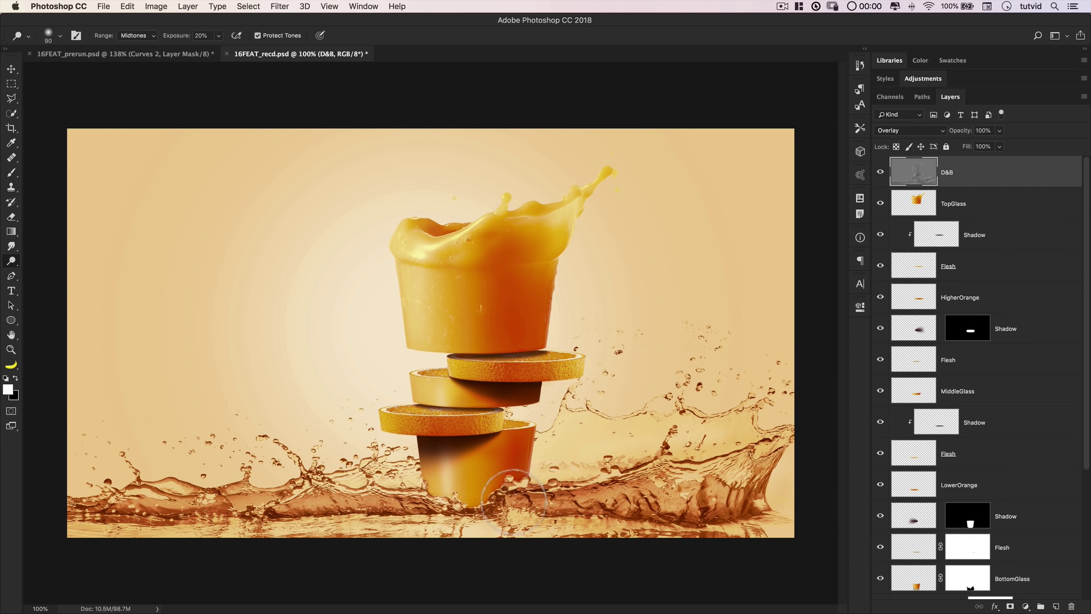
# Dodge the thin rim edges of the middle glass and the lower orange slice with a brush of about 7 pixels
pyautogui.press('z')
pyautogui.click(494, 371)
pyautogui.click(494, 372)
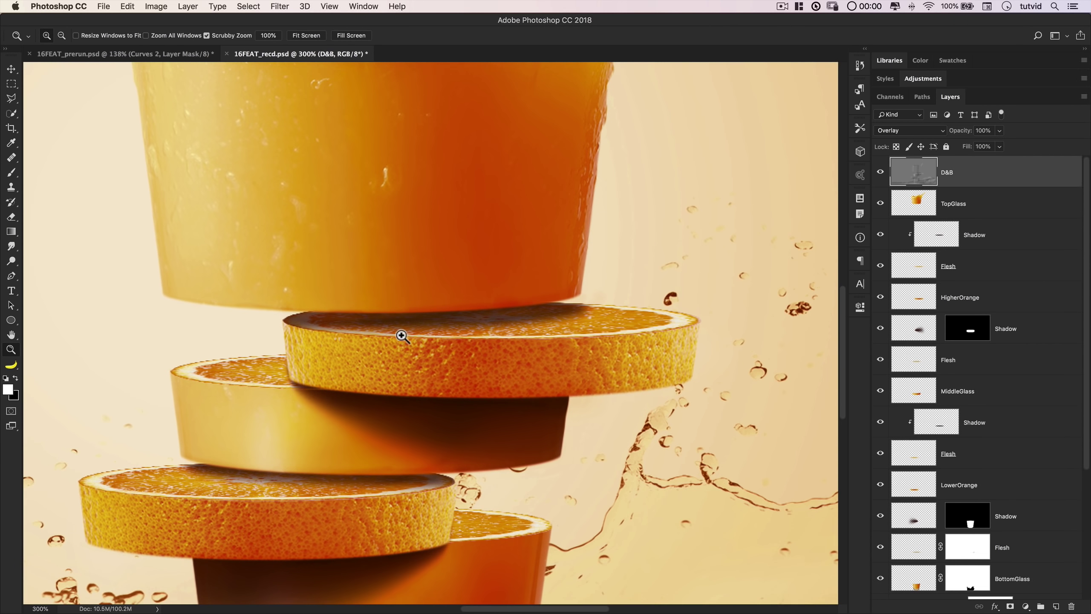
pyautogui.press('o')
pyautogui.press('[')
pyautogui.press('[')
pyautogui.press('[')
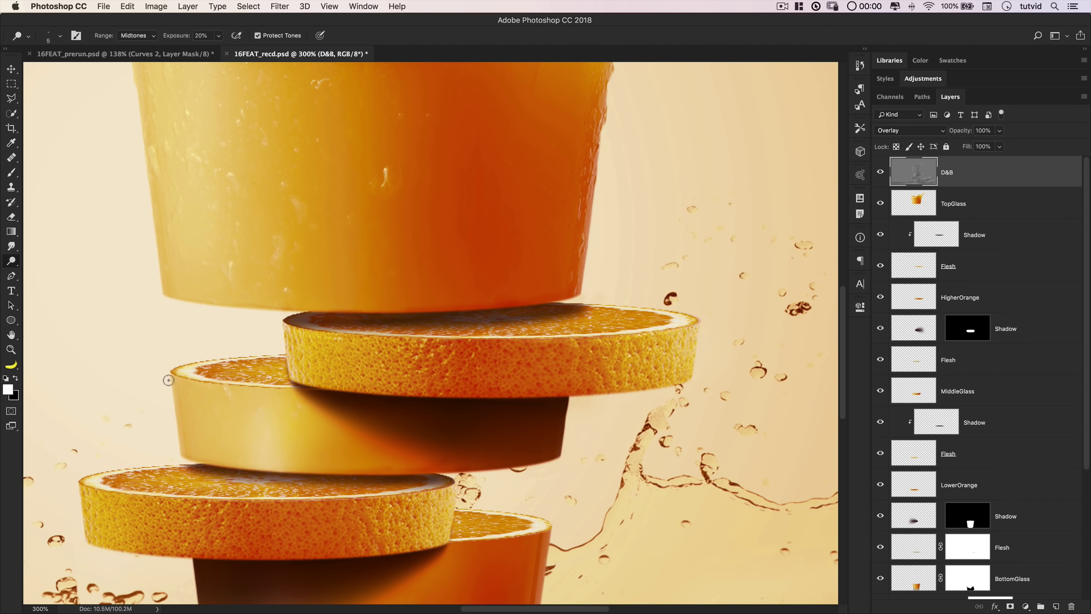
pyautogui.press(']')
pyautogui.moveTo(149, 498); pyautogui.dragTo(189, 499)
pyautogui.scroll(-5, 551, 472)
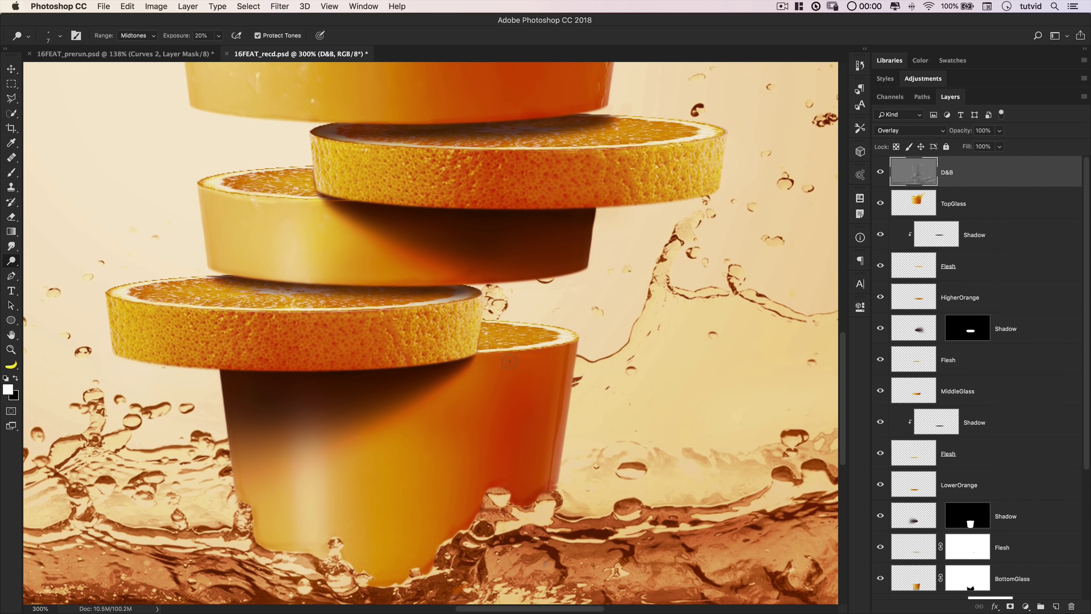
pyautogui.press('super+1')
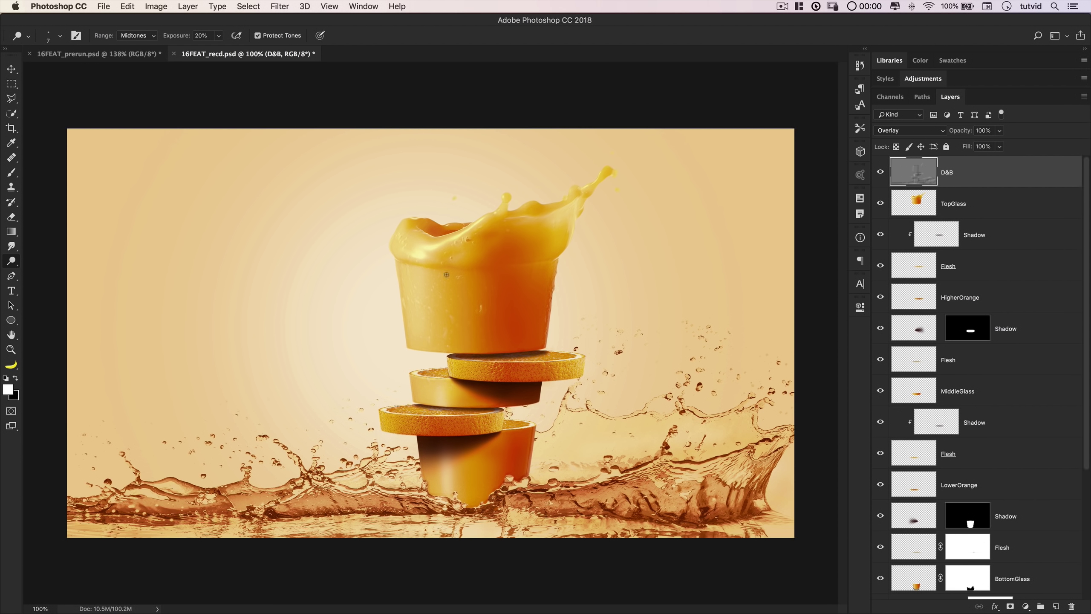
# Paste the Simply and Pineapple Juice text layers and place them in the upper-left area of the canvas
pyautogui.press('super+v')
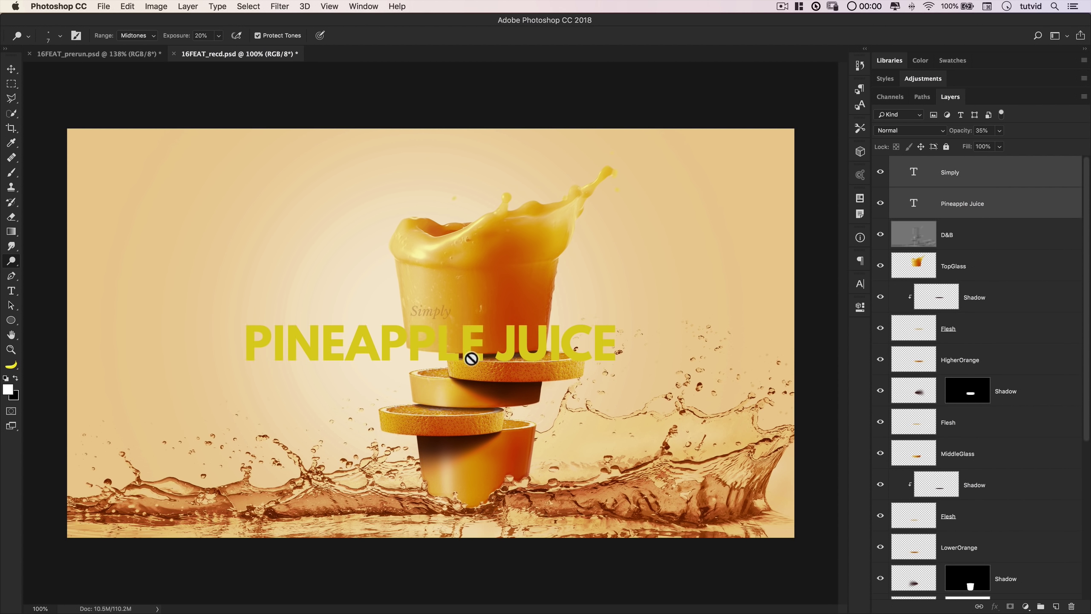
pyautogui.press('v')
pyautogui.moveTo(463, 361); pyautogui.dragTo(204, 199)
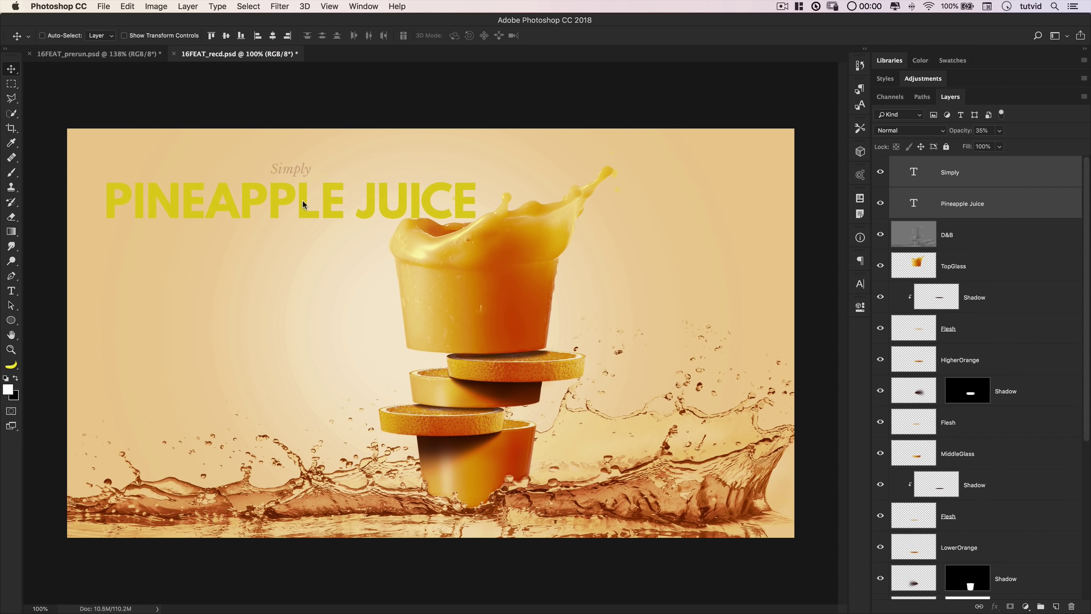
# Replace the word PINEAPPLE in the headline so it reads ORANGE JUICE
pyautogui.keyDown('super'); pyautogui.click(924, 206); pyautogui.keyUp('super')
pyautogui.doubleClick(924, 205)
pyautogui.doubleClick(229, 209)
pyautogui.write('ORANGE')
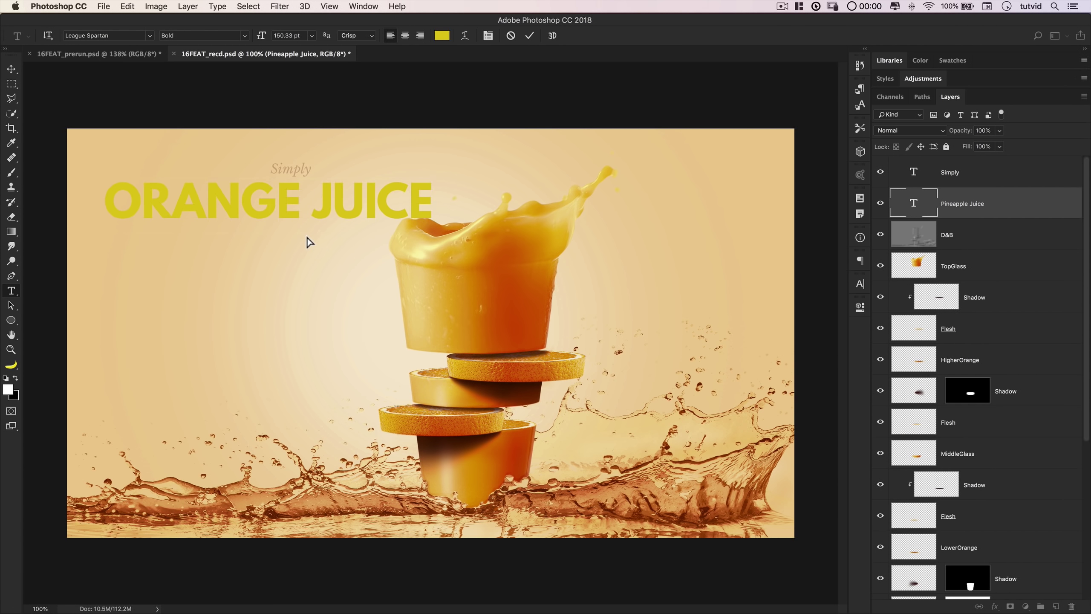
pyautogui.press('super+Return')
pyautogui.press('v')
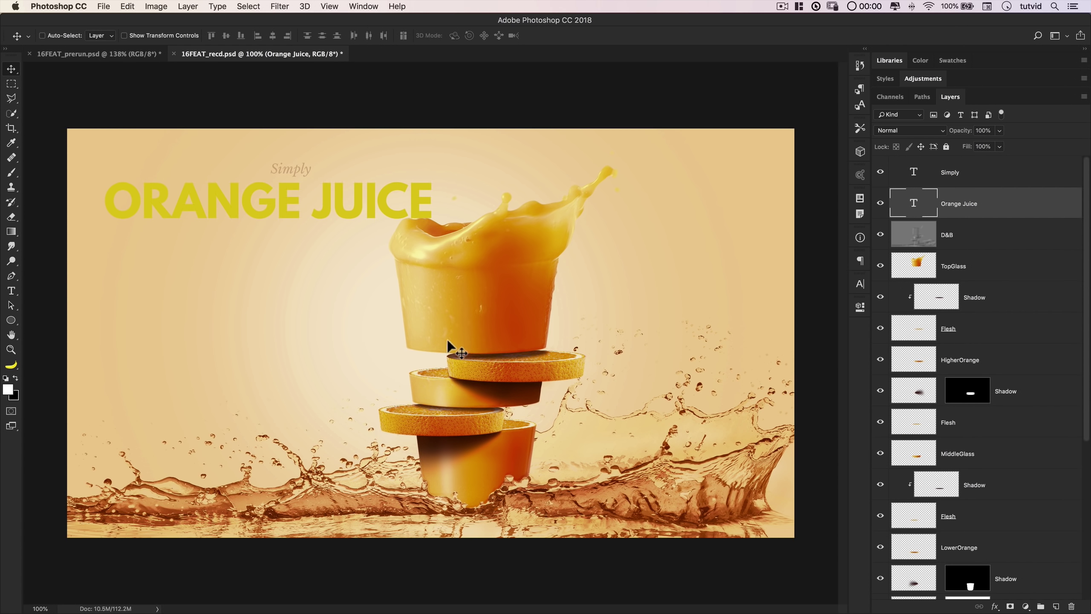
# Sample a dark orange from the top glass and recolor the ORANGE JUICE headline with it
pyautogui.press('i')
pyautogui.click(482, 279)
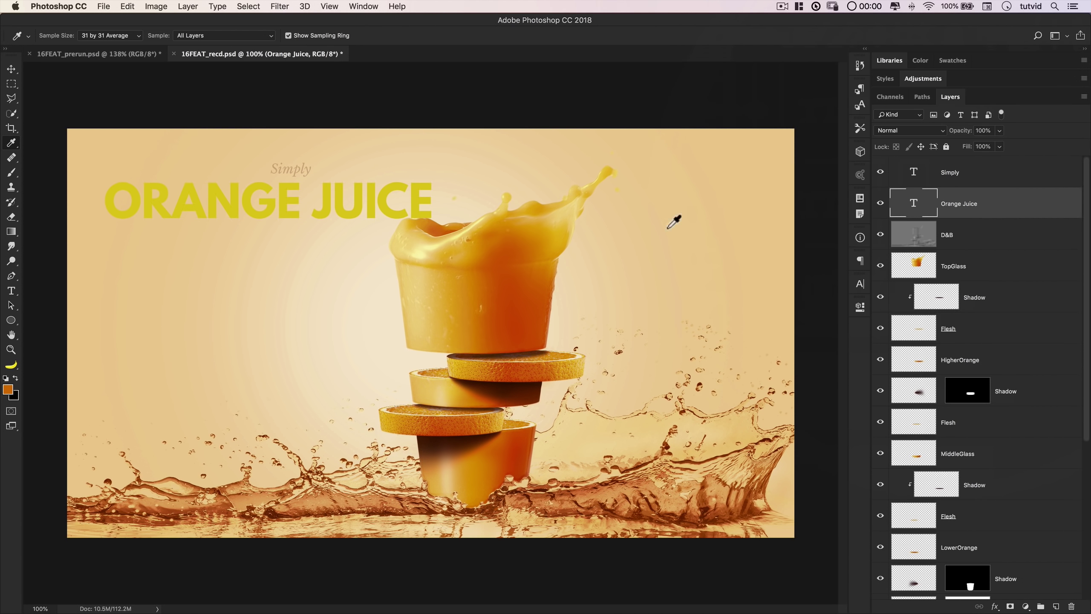
pyautogui.hotkey('alt', 'BackSpace')
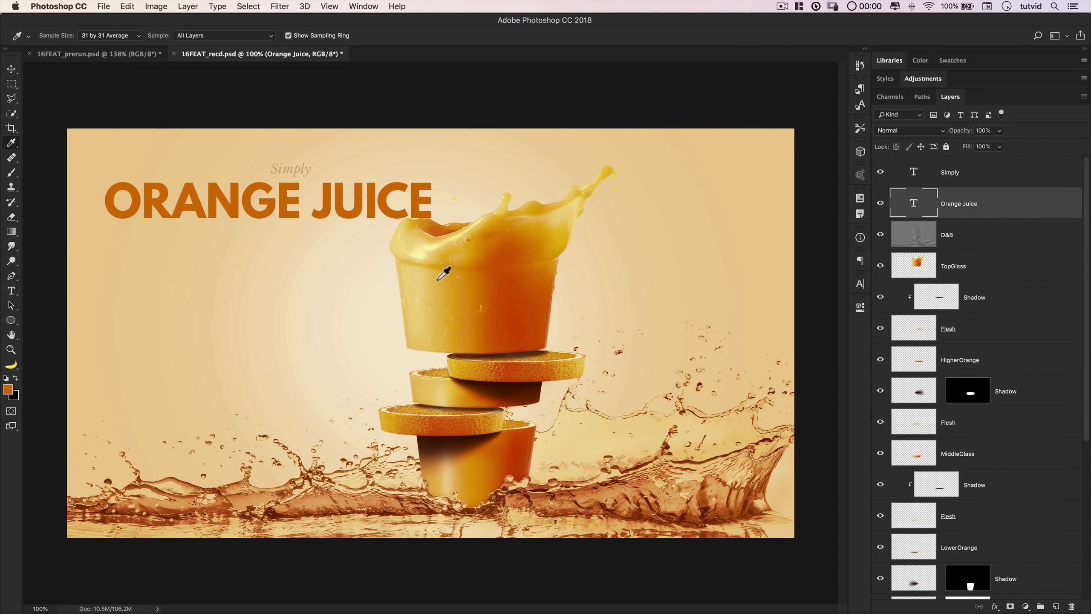
# Move both text layers below the TopGlass layer and place the text centered behind the juice splash
pyautogui.press('v')
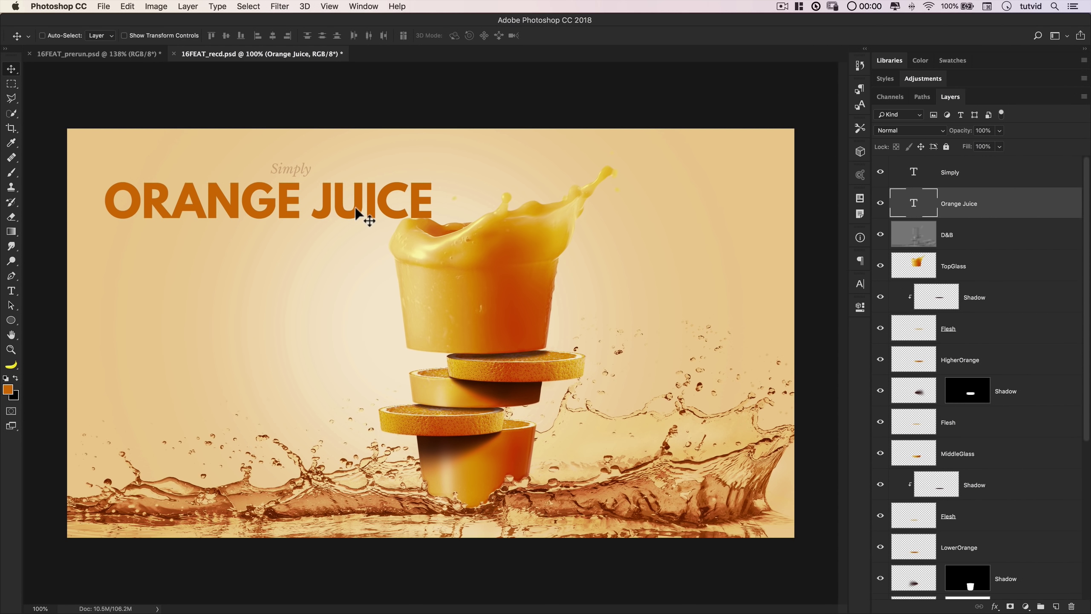
pyautogui.keyDown('shift'); pyautogui.click(961, 177); pyautogui.keyUp('shift')
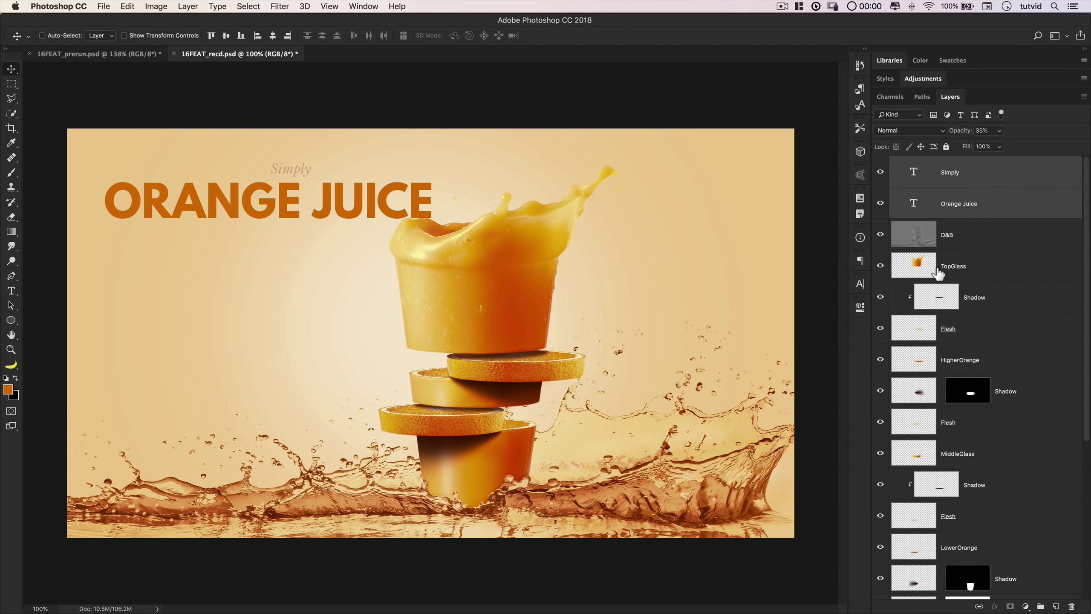
pyautogui.moveTo(972, 210); pyautogui.dragTo(981, 282)
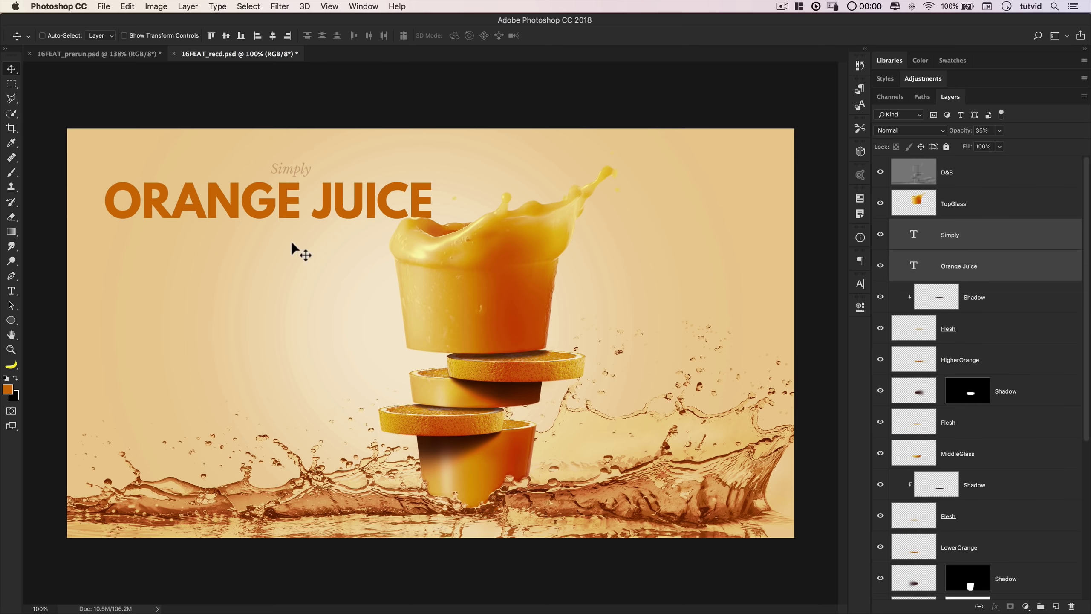
pyautogui.moveTo(313, 210); pyautogui.dragTo(528, 185)
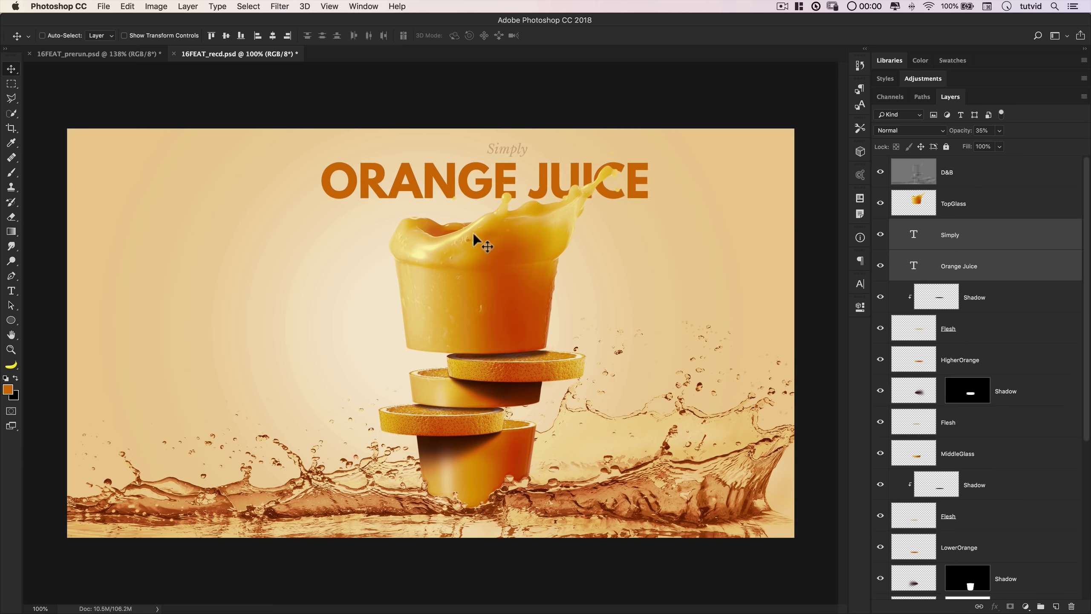
# Add a Color Lookup adjustment above the D&B layer using the Fuji F125 Kodak 2395 (by Adobe).cube LUT
pyautogui.click(1002, 176)
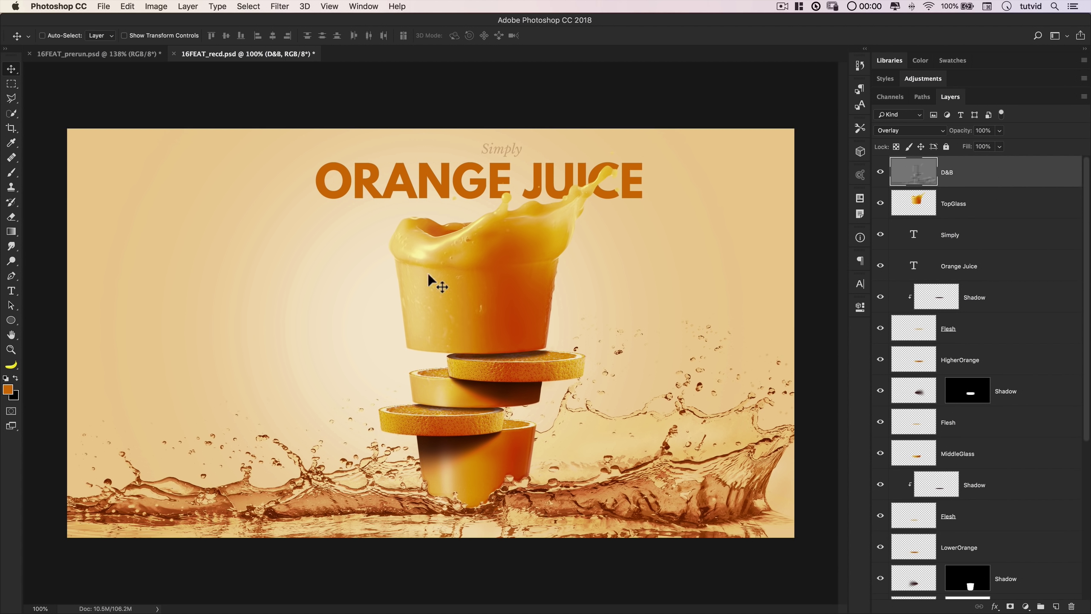
pyautogui.click(923, 79)
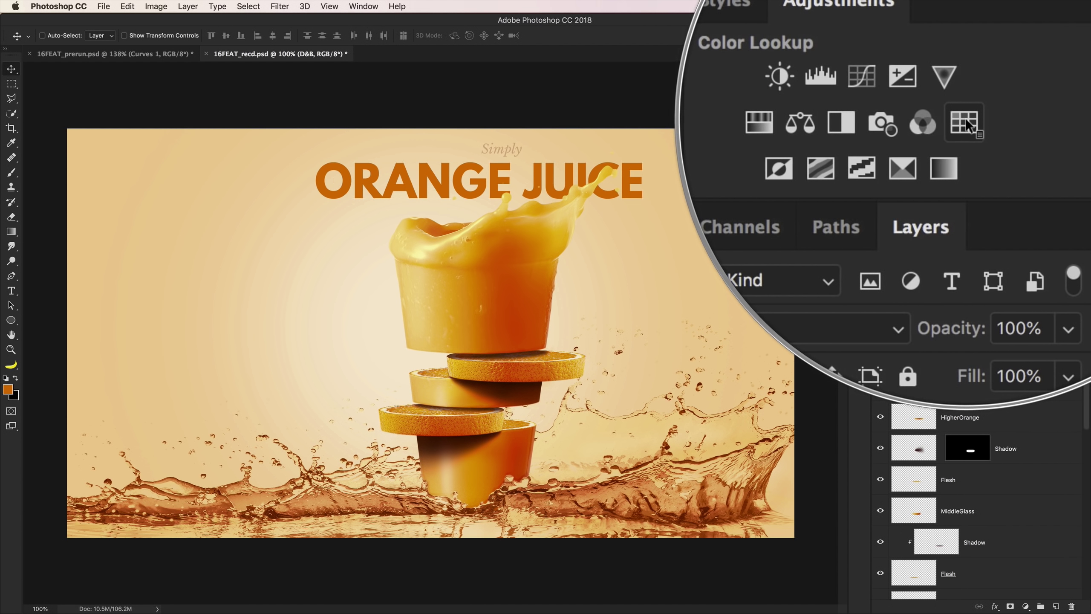
pyautogui.click(965, 119)
pyautogui.click(715, 340)
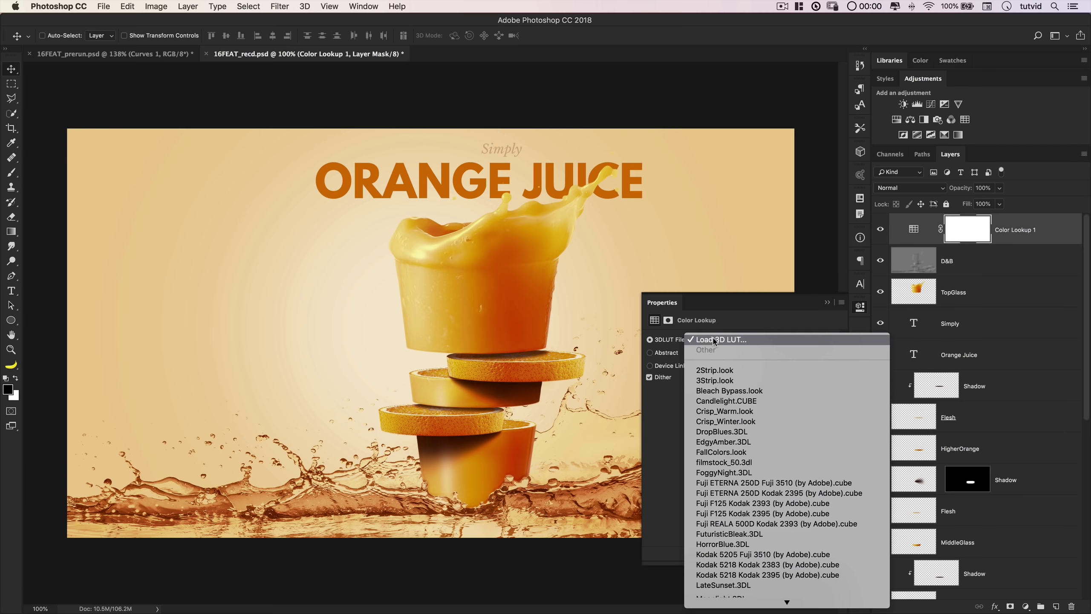
pyautogui.scroll(-2, 715, 481)
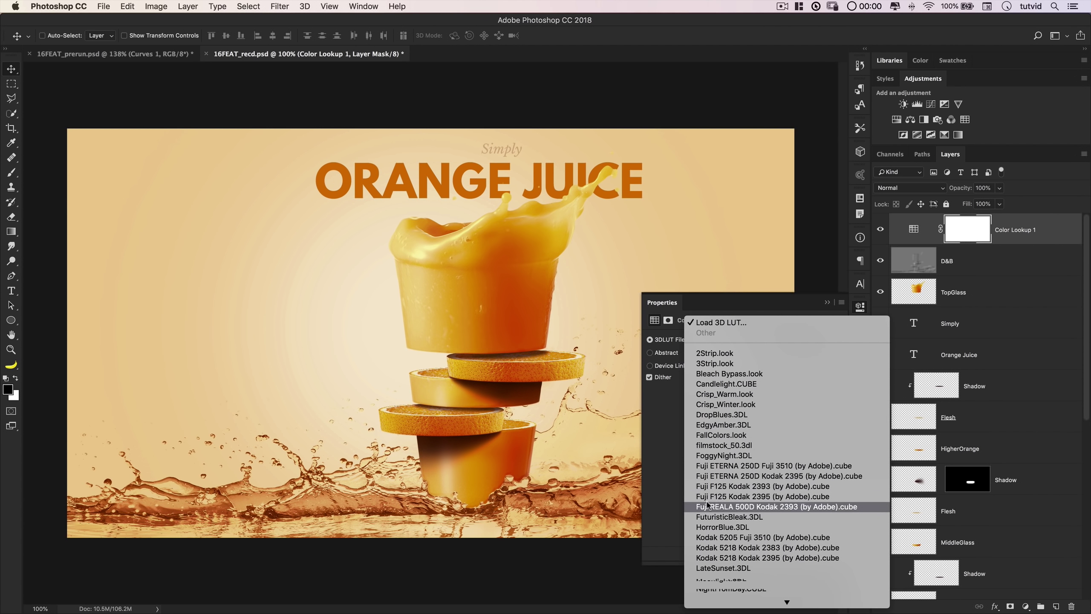
pyautogui.click(758, 497)
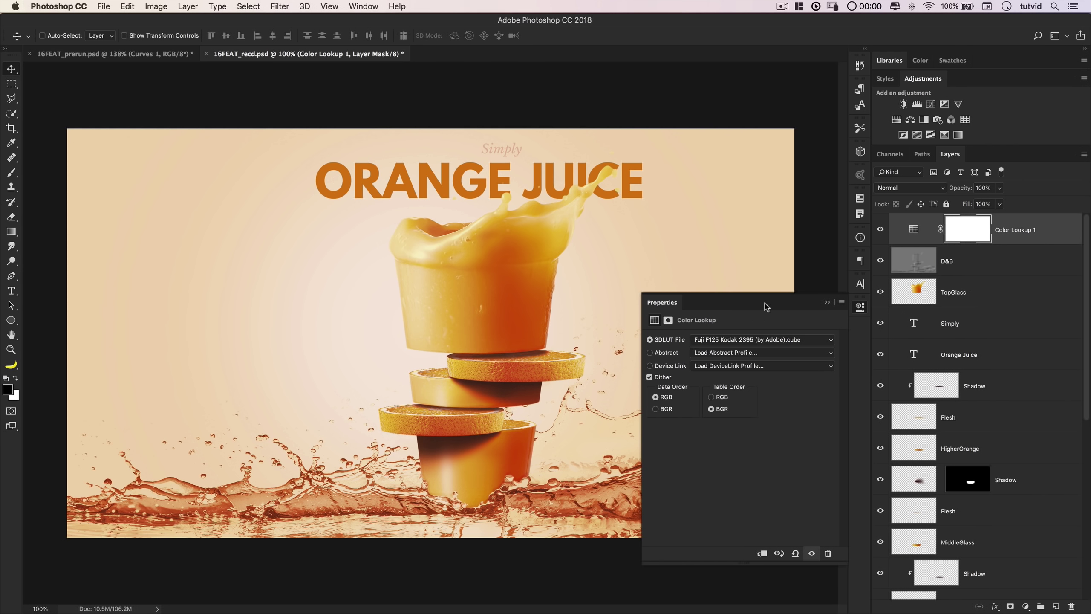
pyautogui.click(859, 308)
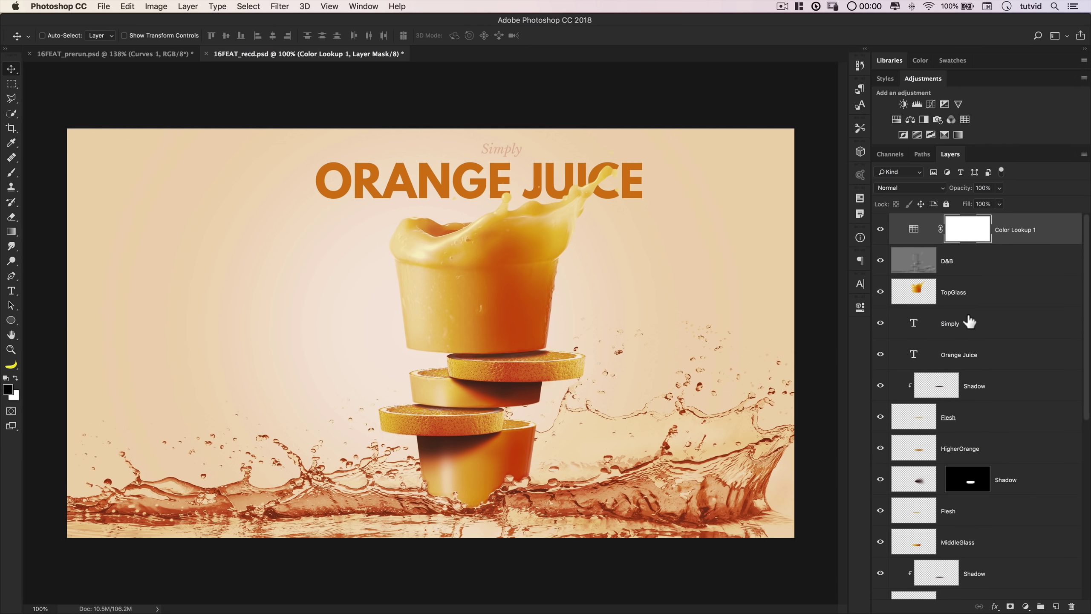
# Add a Curves adjustment, raising the black point to output 7 and lowering the shadows from input 62 to output 49
pyautogui.click(931, 104)
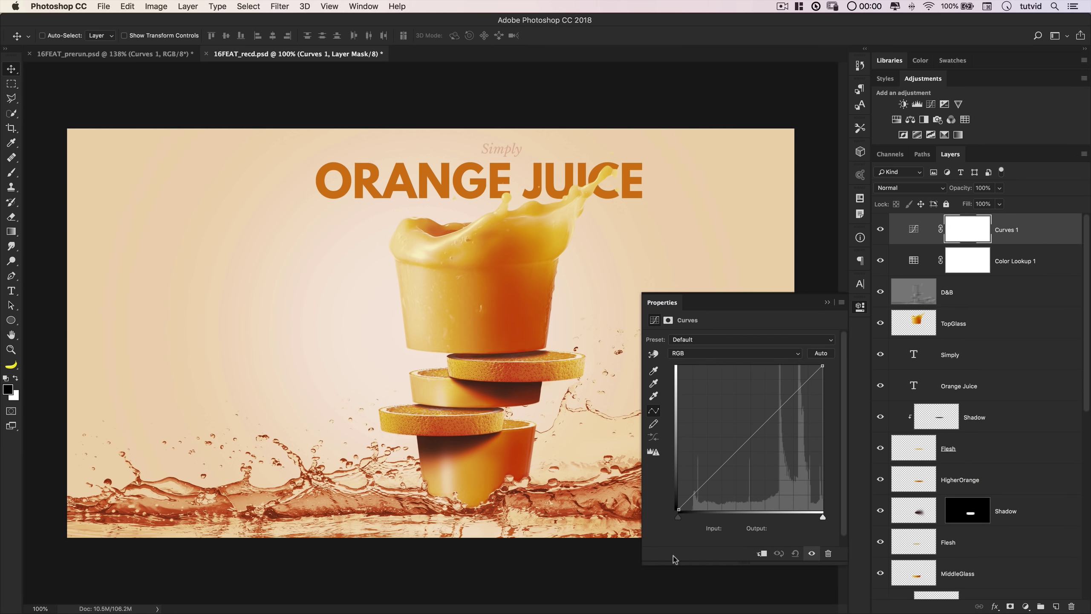
pyautogui.moveTo(678, 511); pyautogui.dragTo(676, 509)
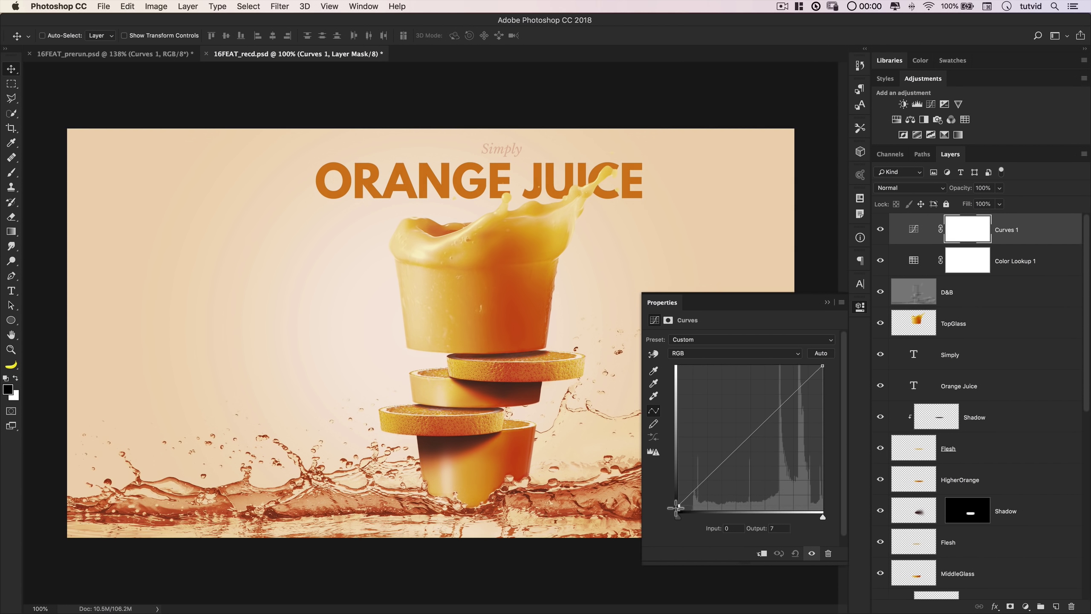
pyautogui.moveTo(713, 473); pyautogui.dragTo(718, 487)
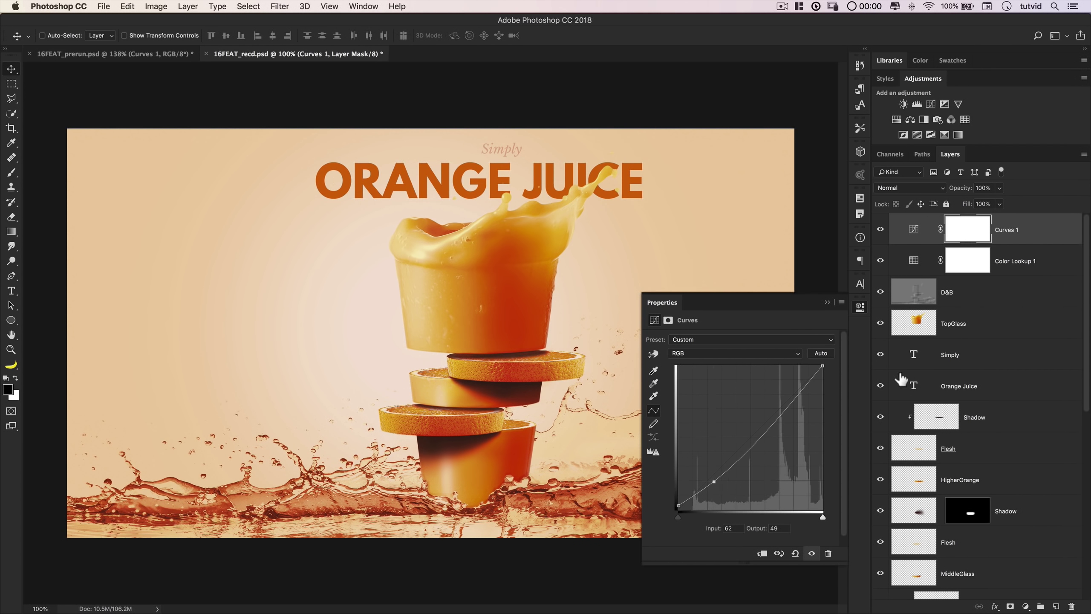
pyautogui.click(861, 308)
pyautogui.click(884, 243)
pyautogui.press('super+z')
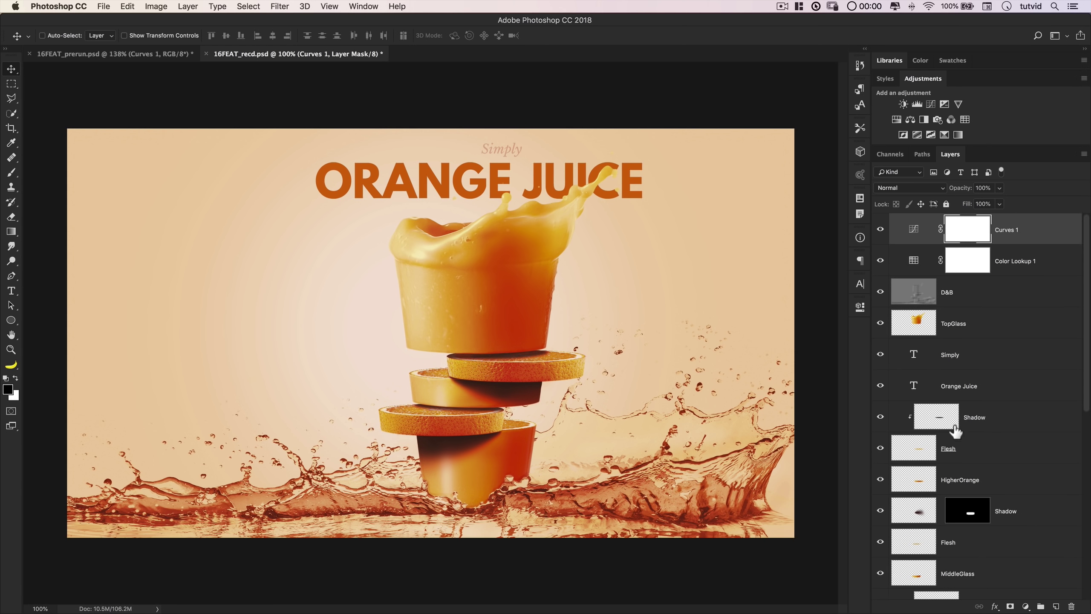
# Select the two masked Shadow layers above MiddleGlass and BottomGlass and set their opacity to 85%
pyautogui.scroll(-5, 998, 477)
pyautogui.click(917, 392)
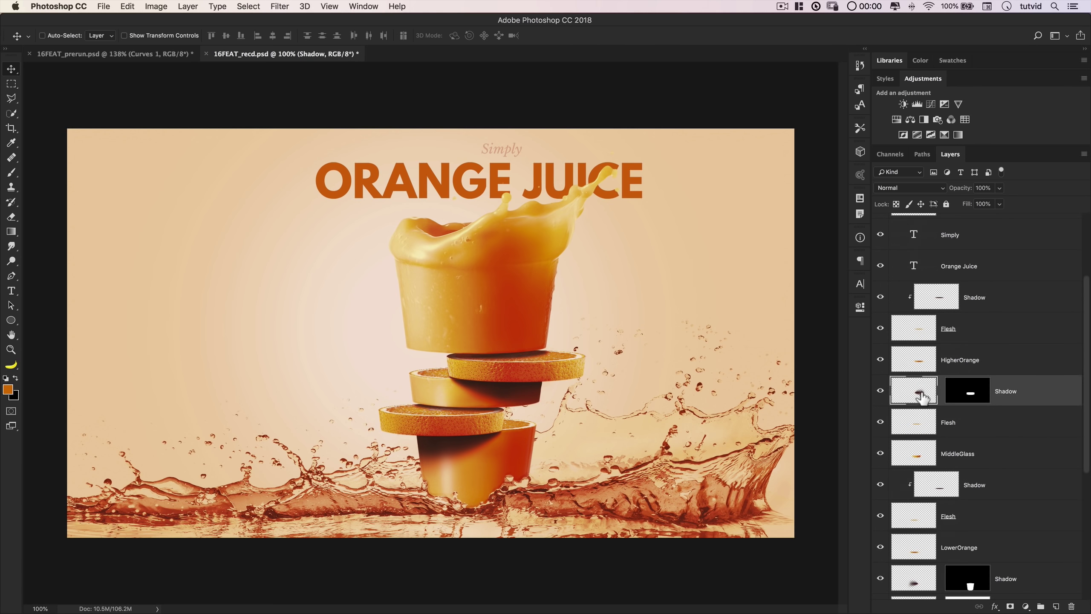
pyautogui.scroll(-3, 1005, 523)
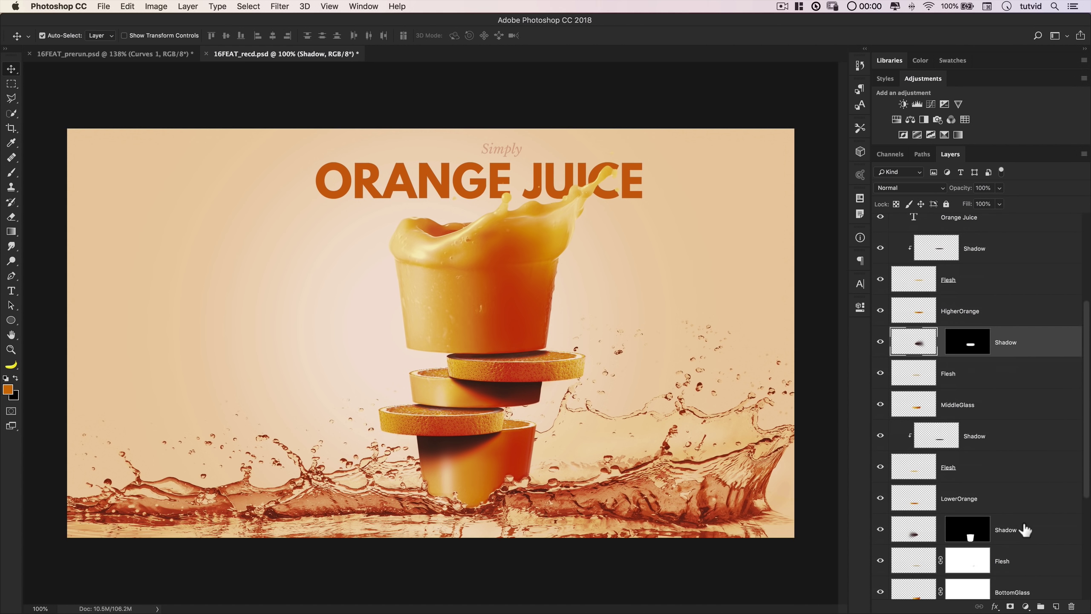
pyautogui.keyDown('super'); pyautogui.click(1024, 529); pyautogui.keyUp('super')
pyautogui.click(983, 188)
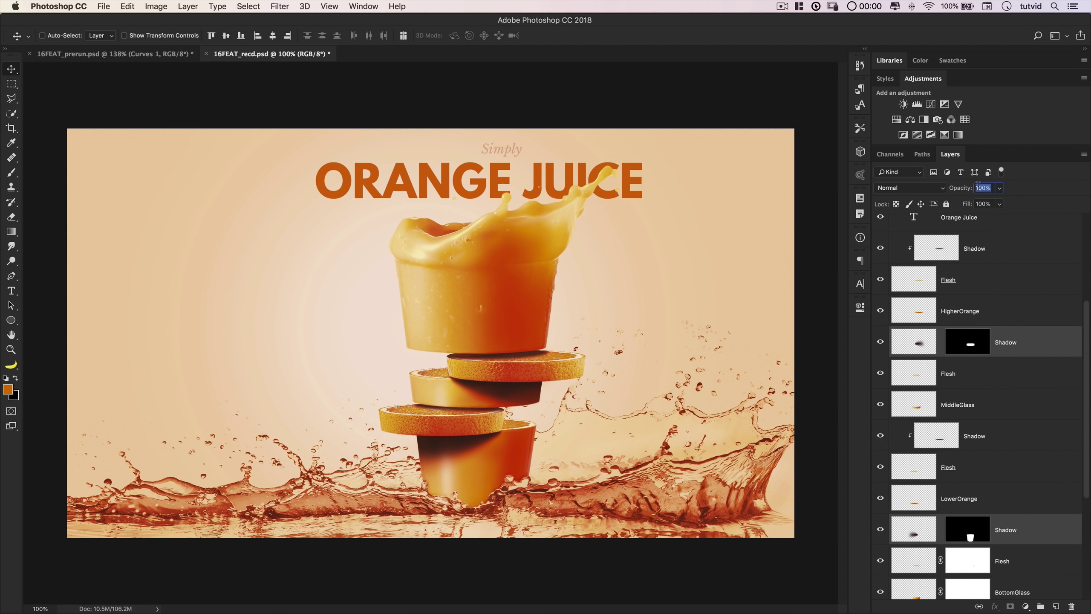
pyautogui.write('85')
pyautogui.press('Tab')
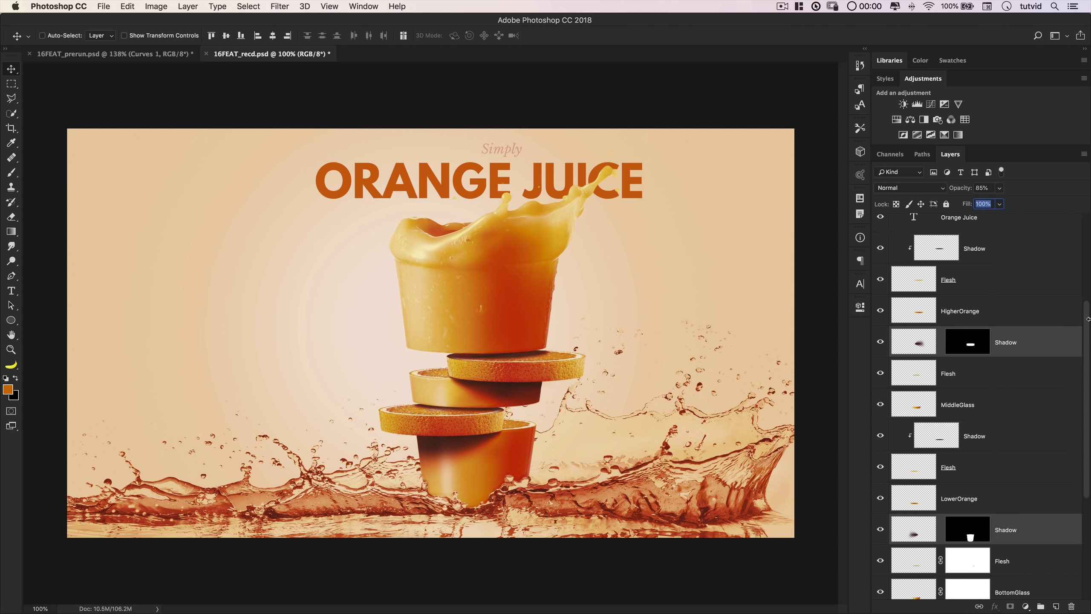
# Reduce the opacity of both masked Shadow layers to 70%, then select only the one above MiddleGlass
pyautogui.click(983, 188)
pyautogui.write('65')
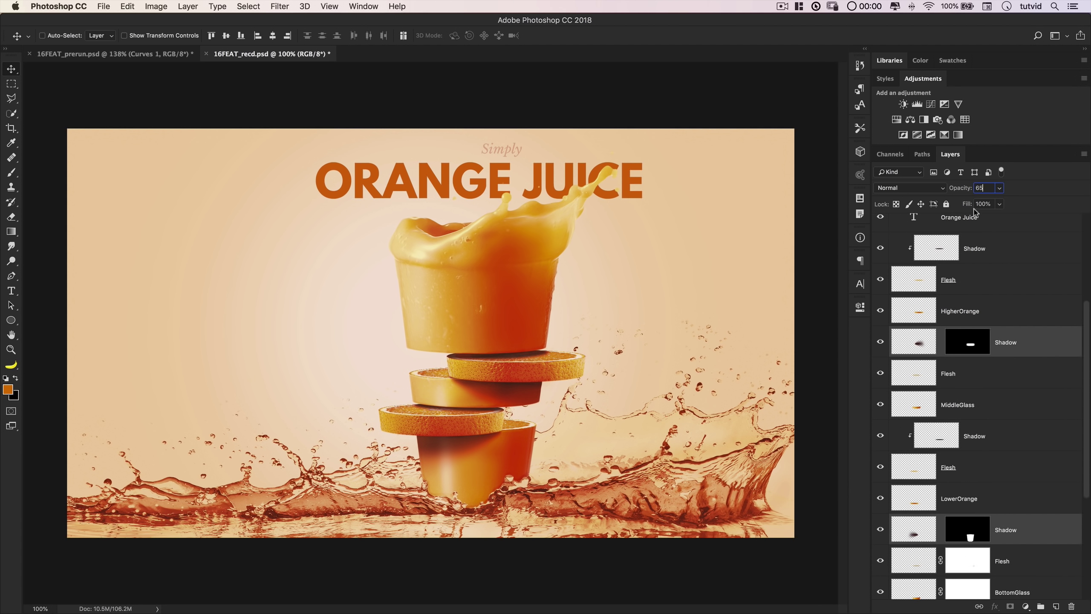
pyautogui.press('Return')
pyautogui.press('Up')
pyautogui.press('Up')
pyautogui.press('Up')
pyautogui.press('Up')
pyautogui.press('Up')
pyautogui.press('Up')
pyautogui.press('Up')
pyautogui.press('Up')
pyautogui.press('Up')
pyautogui.press('Up')
pyautogui.click(1019, 343)
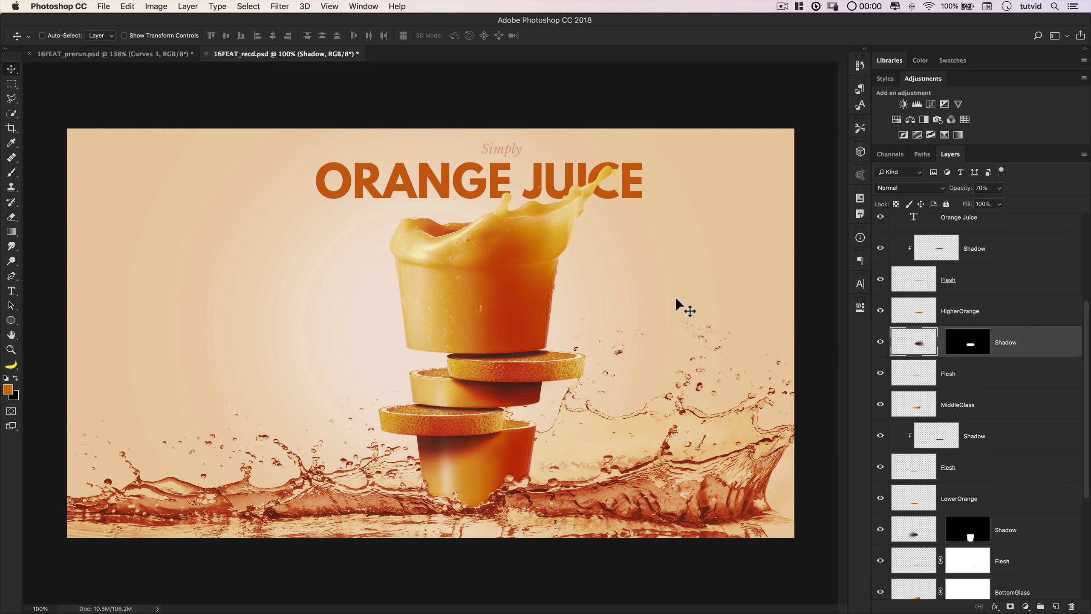